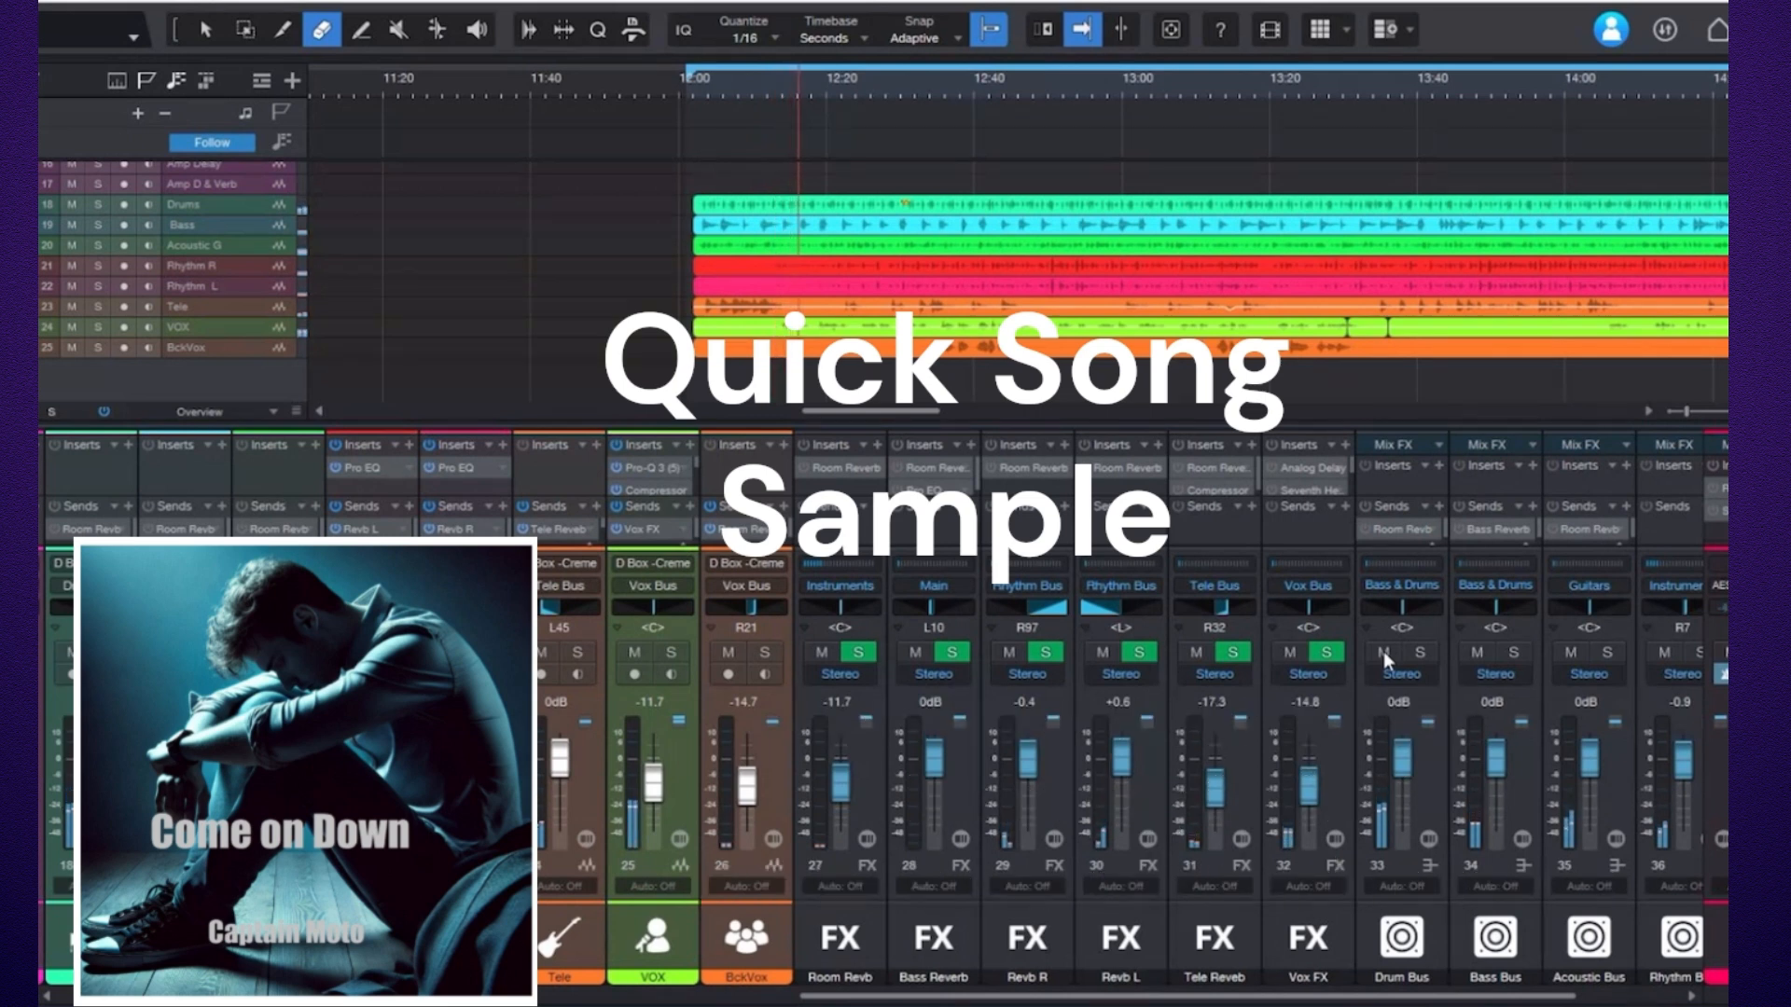
Mute the Drum, Bass, Acoustic, Rhythm, Tele and Vox bus channels in the mixer.
{"action": "left_click", "coordinate": [1384, 651]}
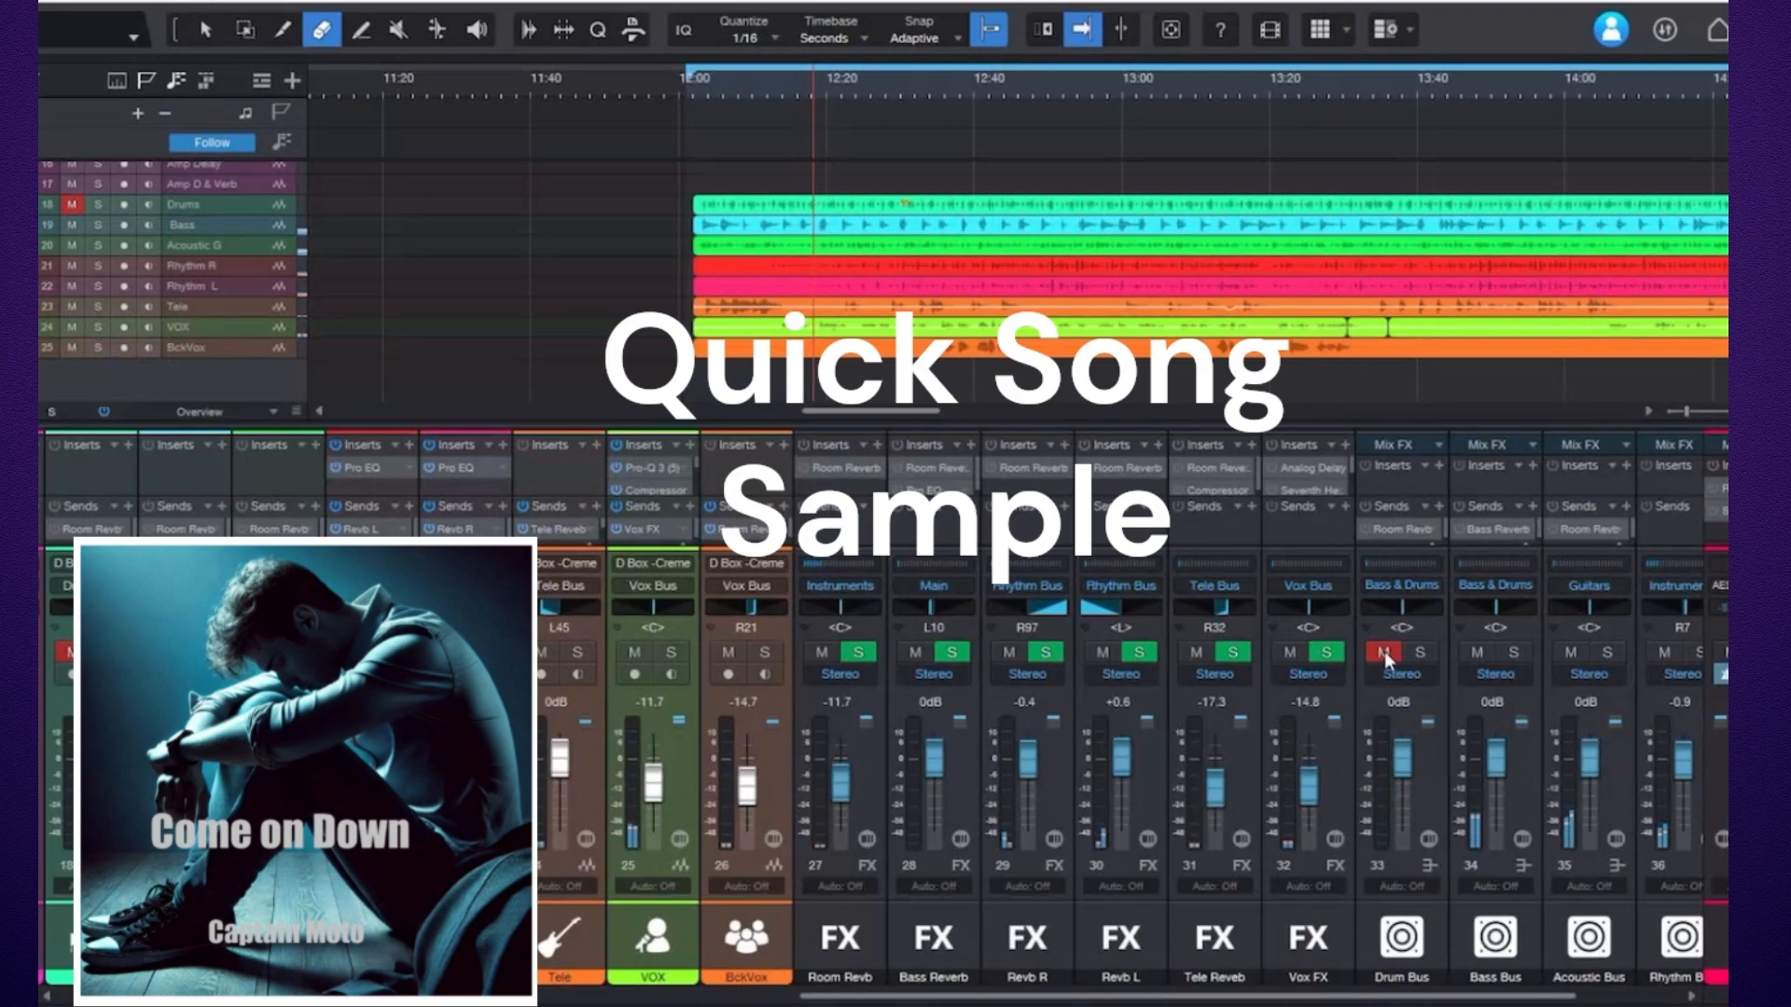
{"action": "left_click", "coordinate": [1475, 655]}
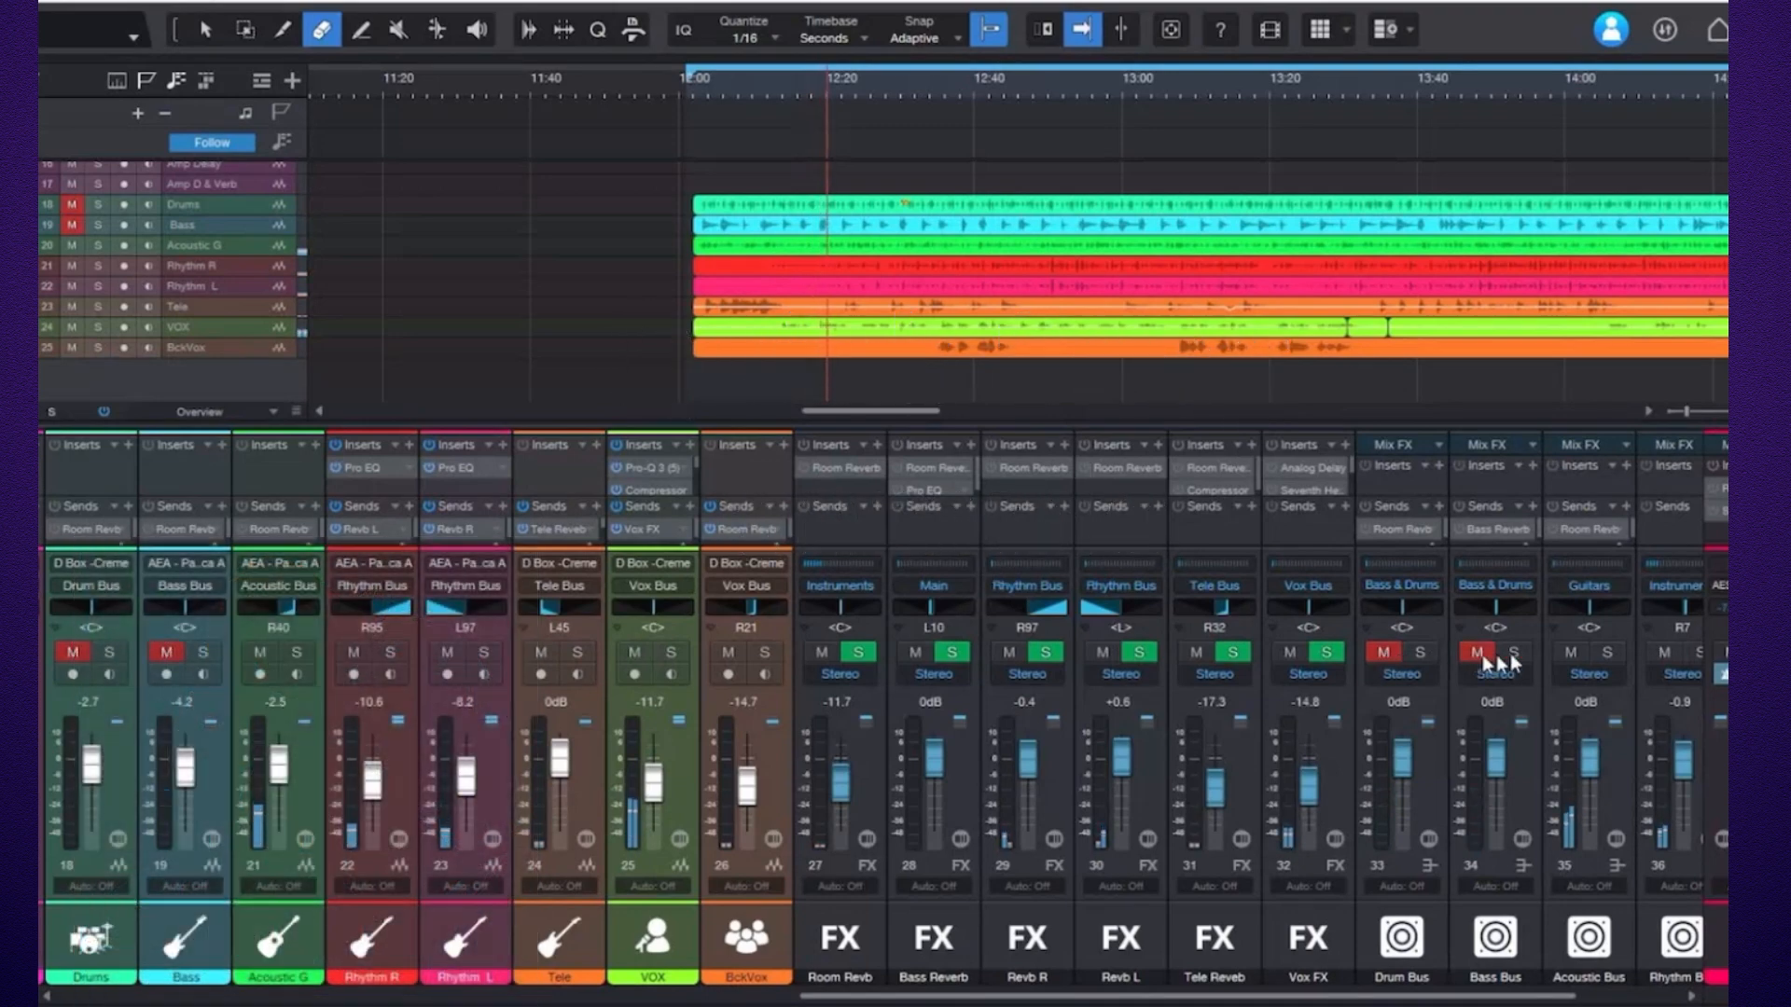
{"action": "left_click", "coordinate": [1565, 653]}
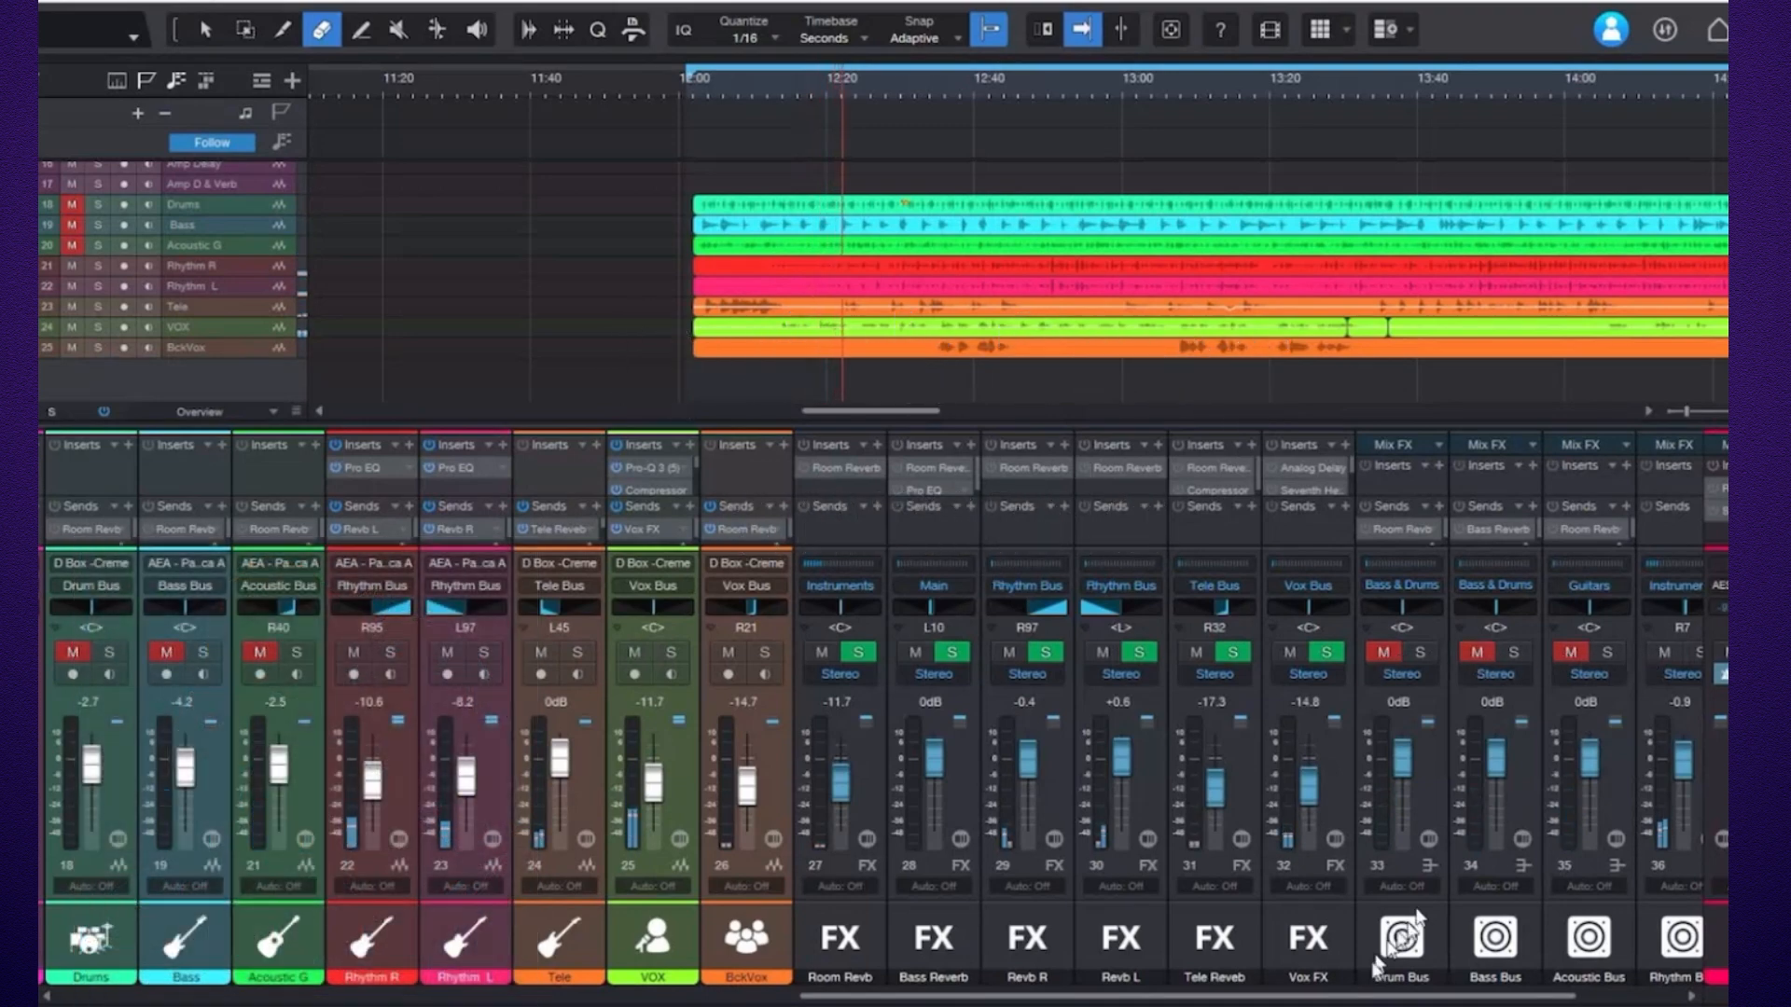
{"action": "left_click_drag", "start_coordinate": [1355, 999], "coordinate": [1453, 1000]}
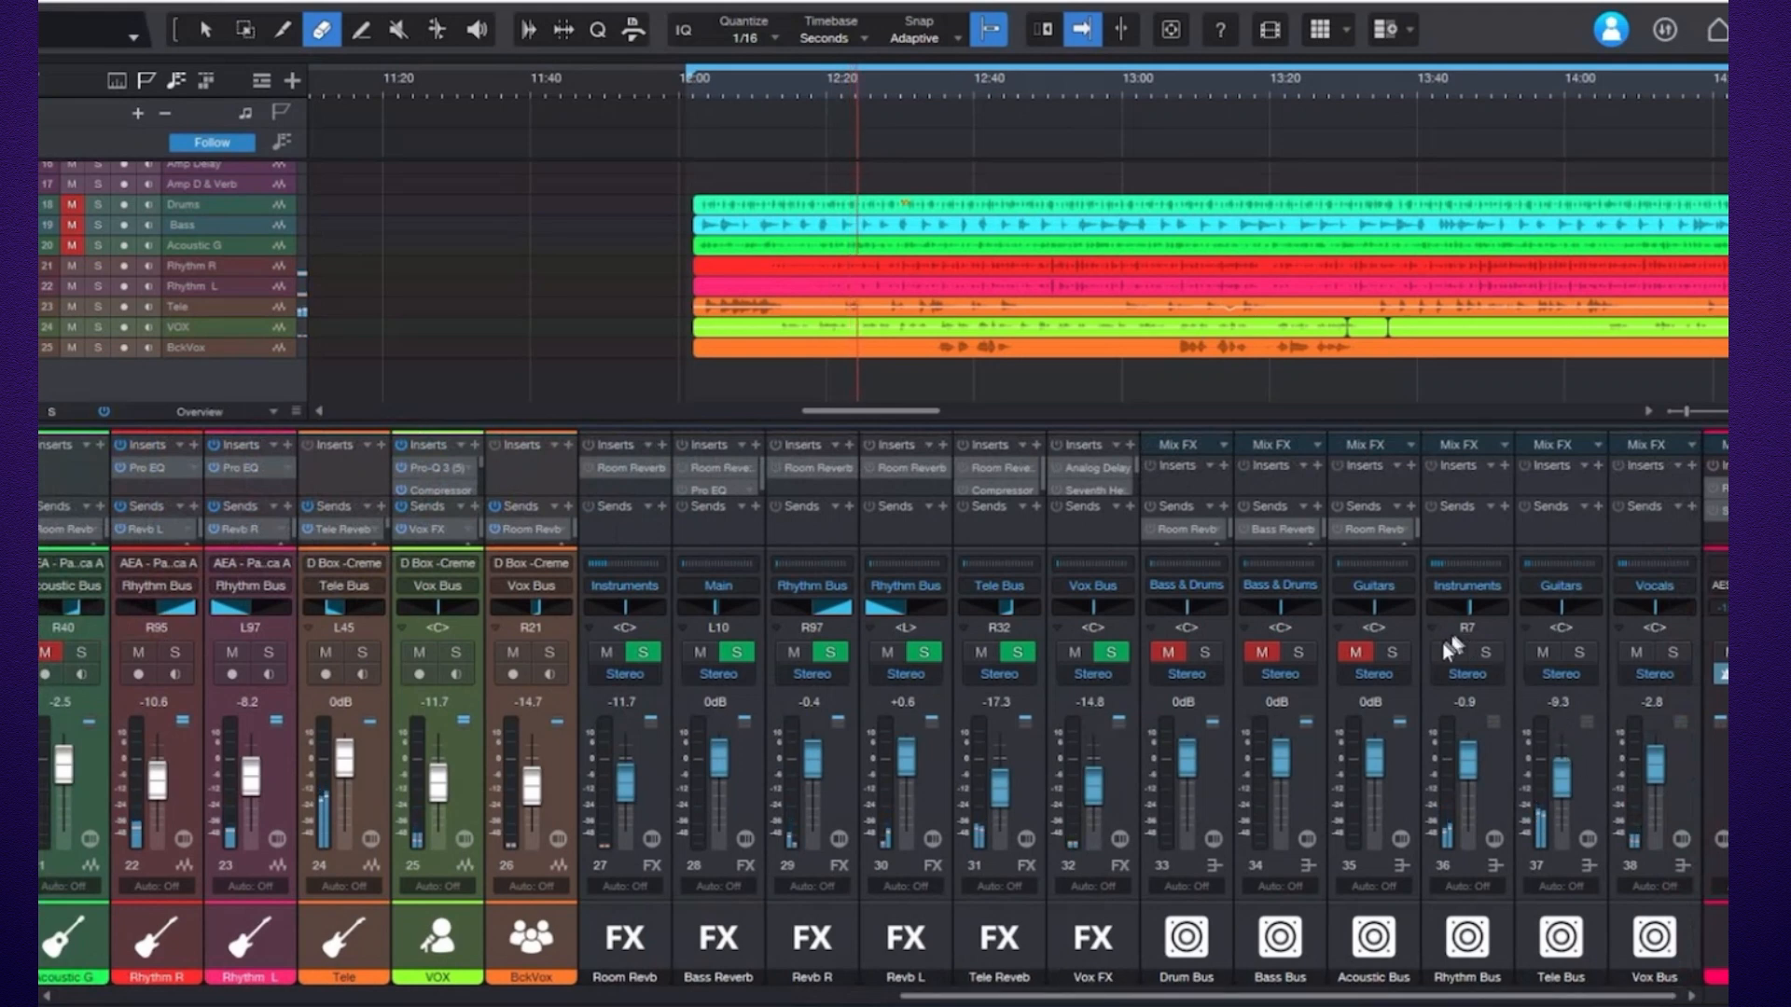
{"action": "left_click", "coordinate": [1541, 651]}
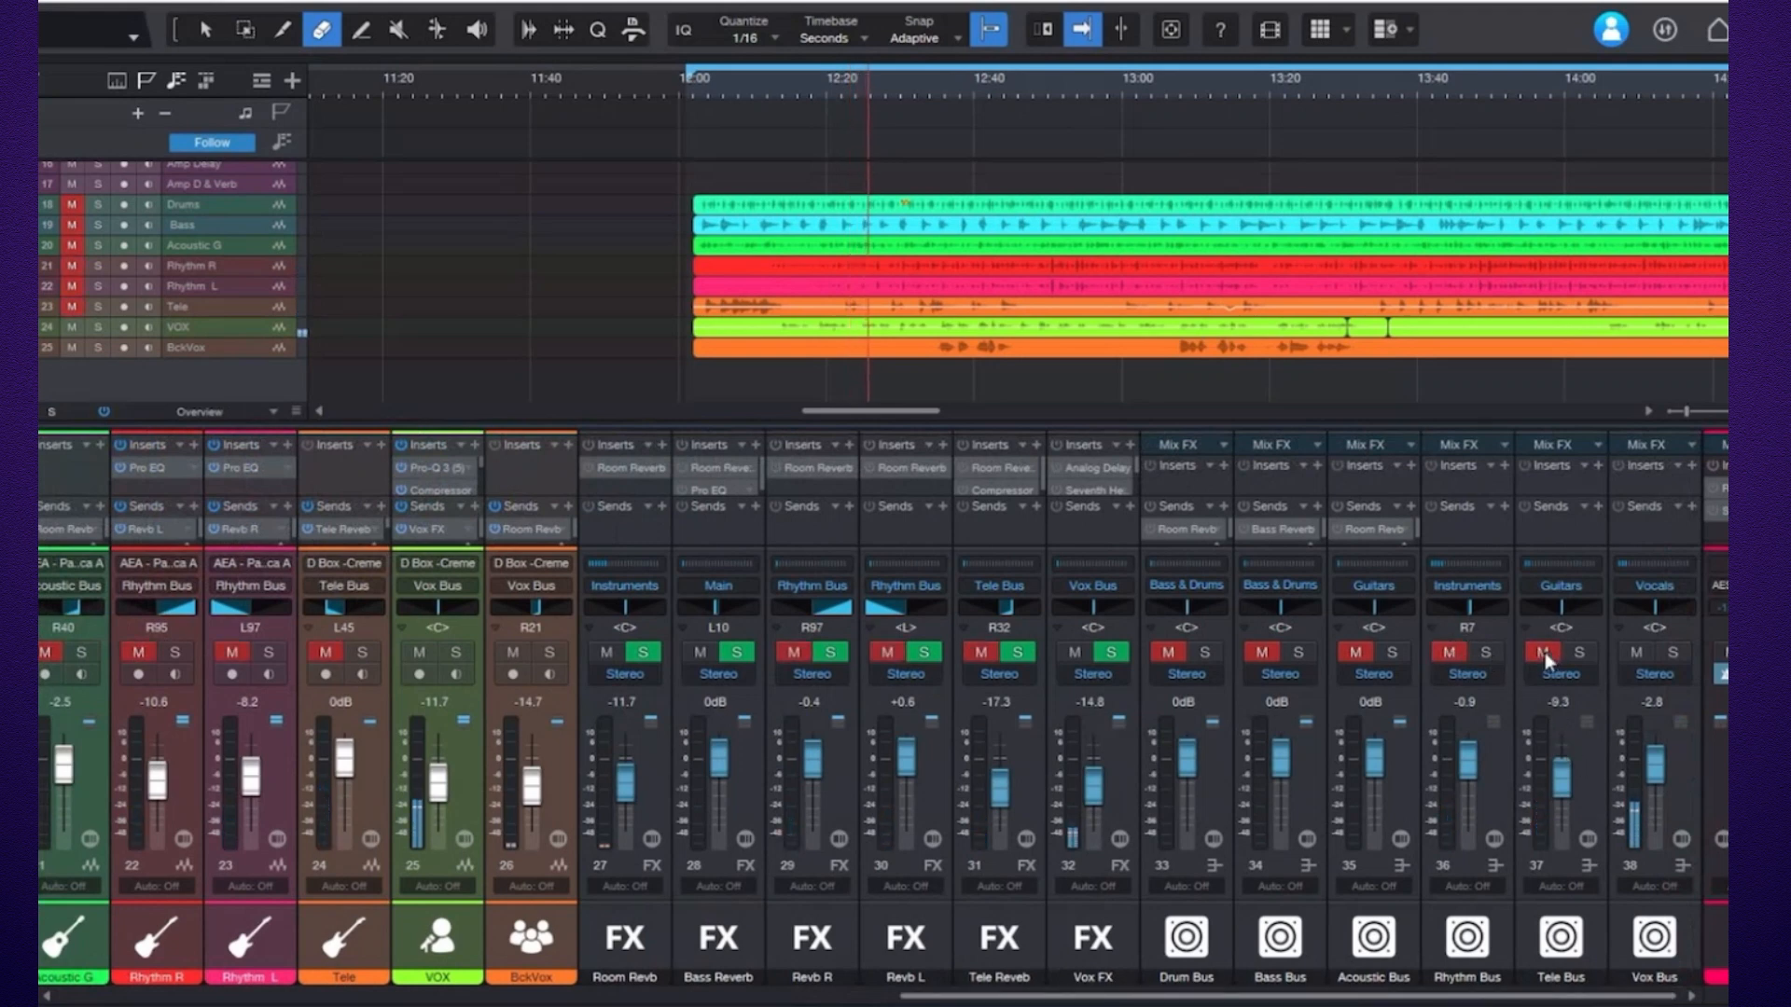
{"action": "left_click", "coordinate": [1633, 652]}
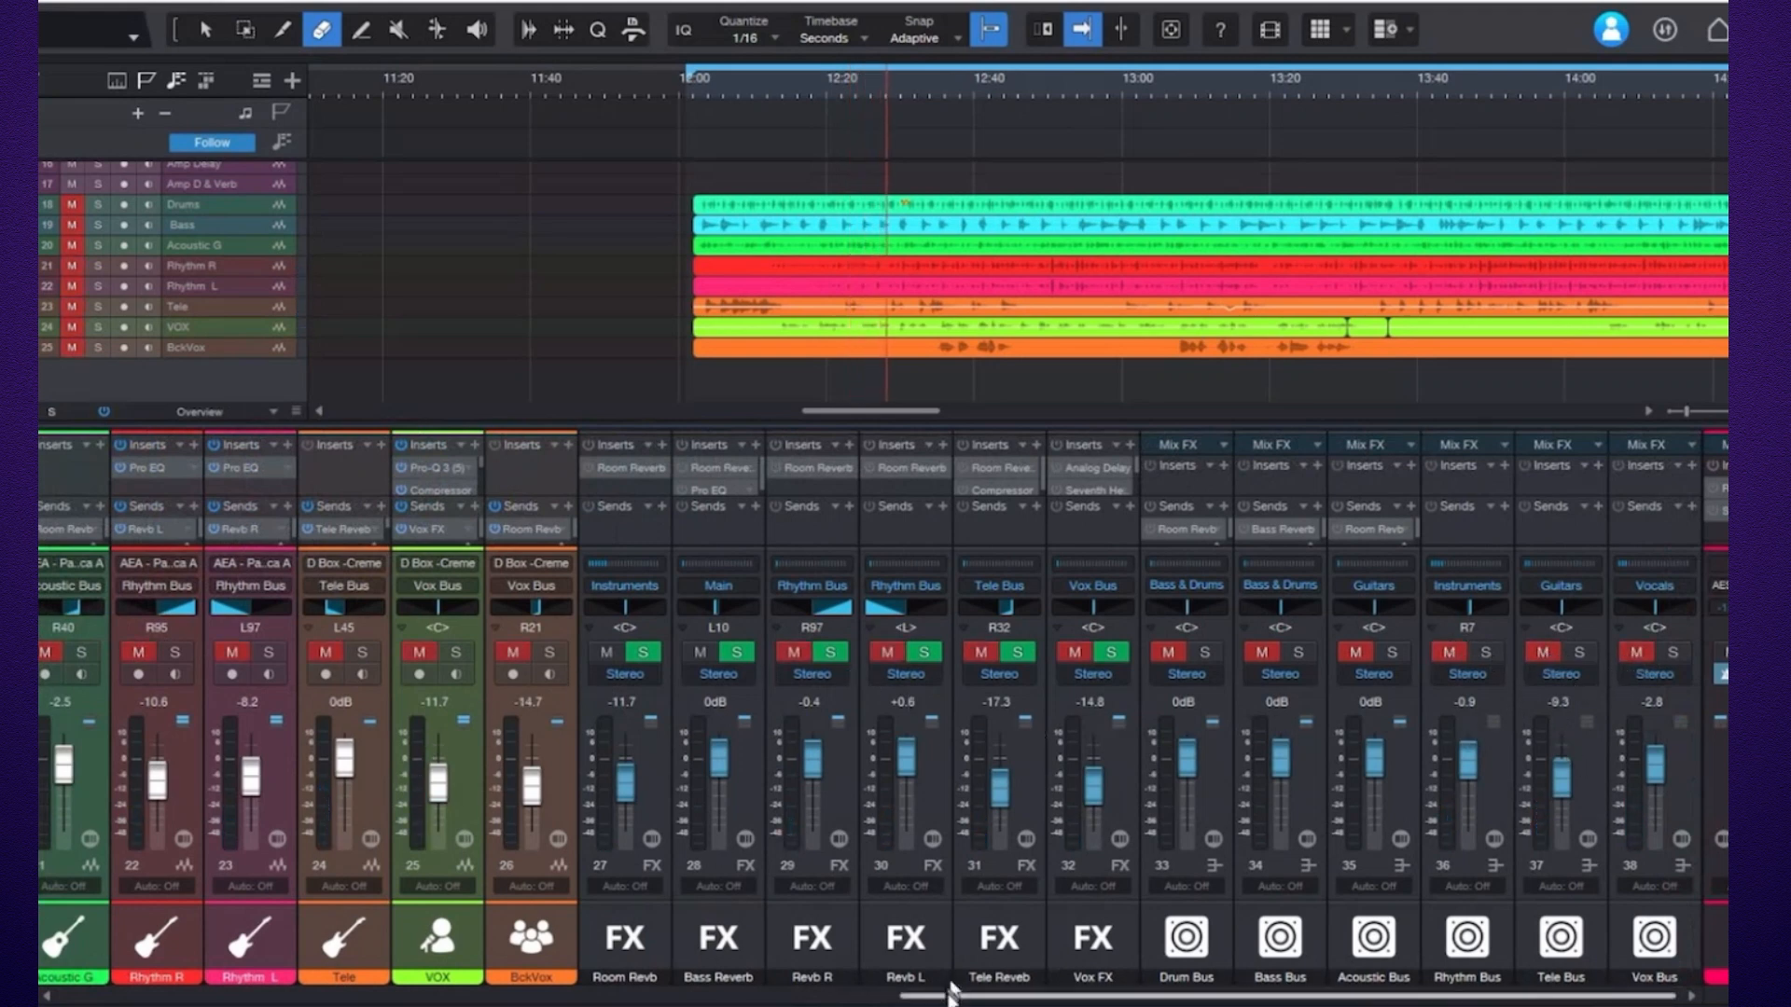
Unmute the Drum Bus channel so only the drums play.
{"action": "left_click_drag", "start_coordinate": [949, 1000], "coordinate": [763, 1000]}
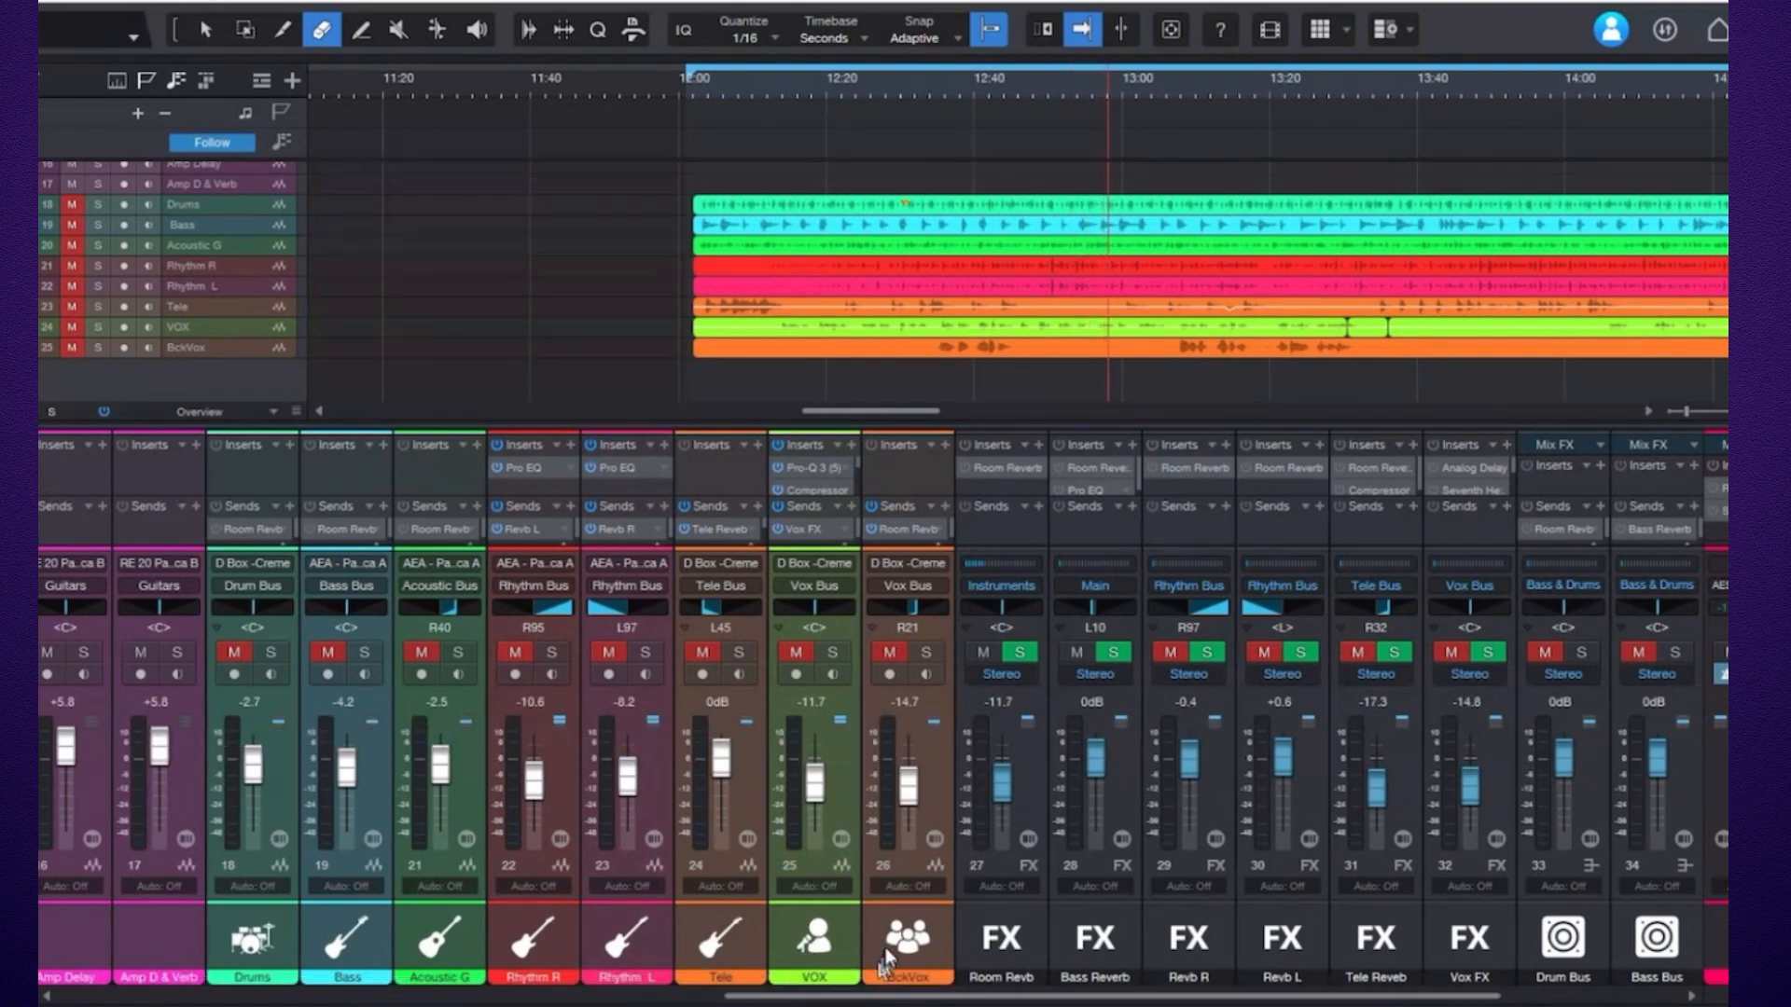
{"action": "left_click_drag", "start_coordinate": [867, 991], "coordinate": [1170, 996]}
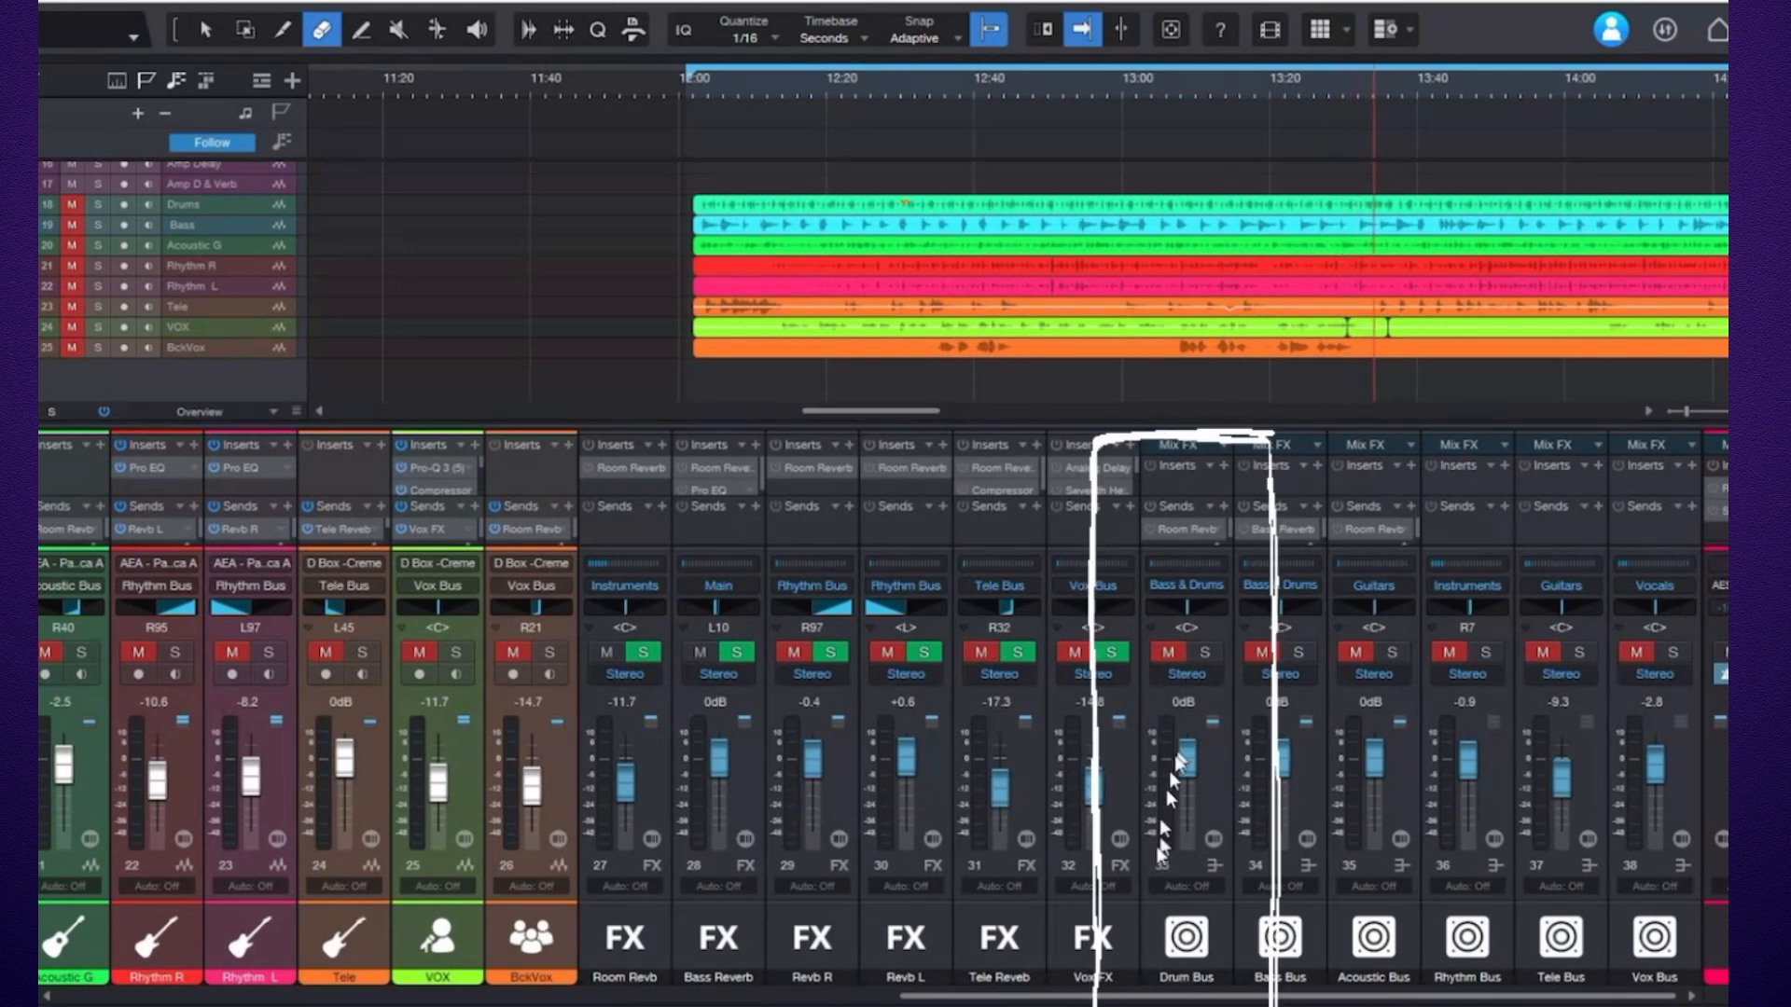
{"action": "left_click", "coordinate": [1167, 653]}
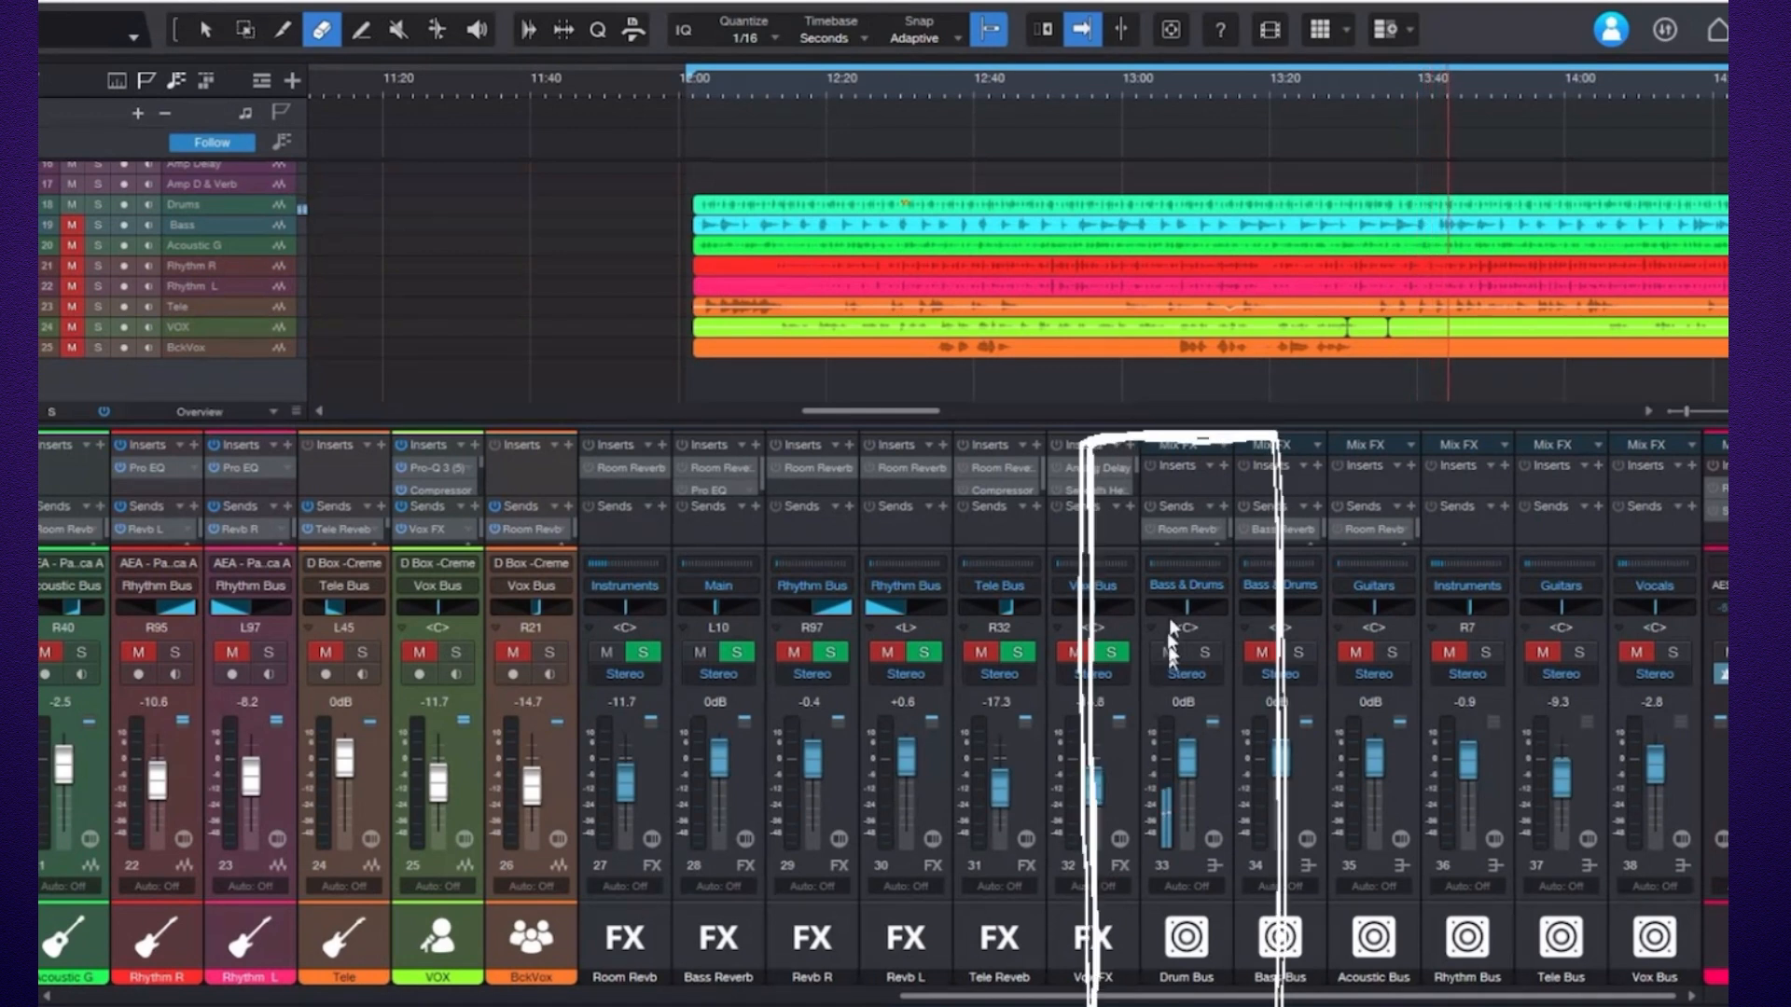
Inspect the Room Reverb plugin on the Room Revb FX channel fed by the Drum Bus send.
{"action": "left_click", "coordinate": [1150, 530]}
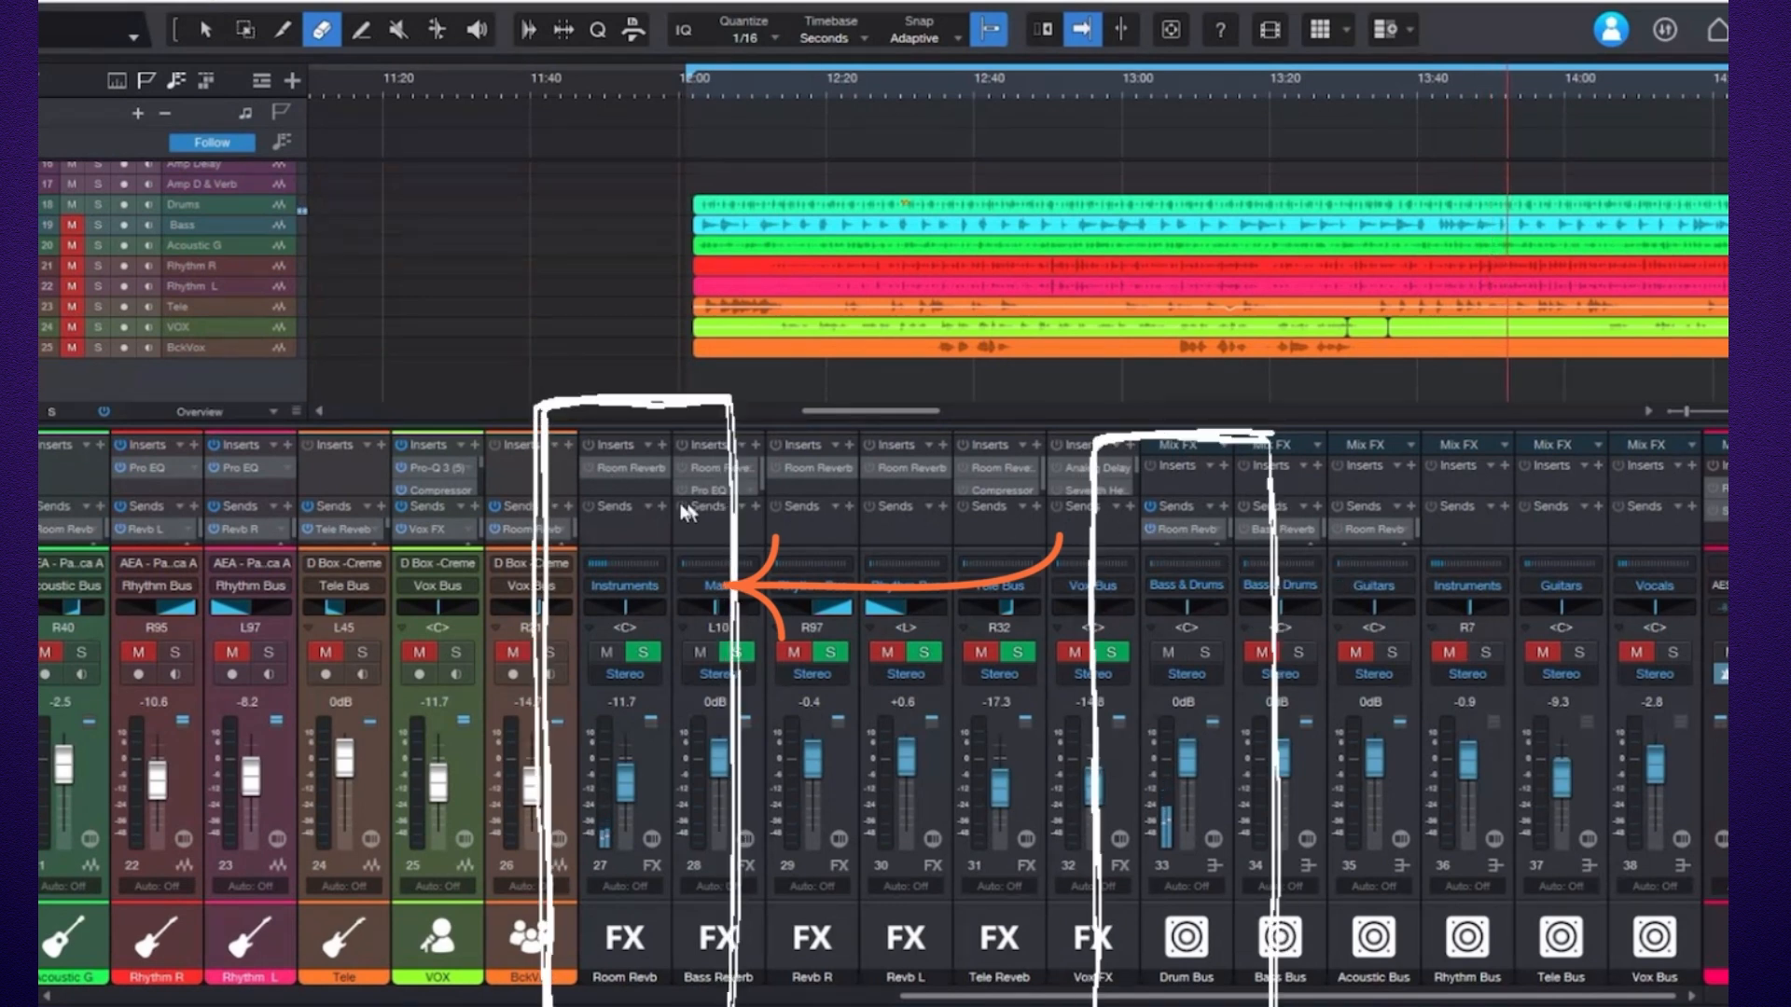
{"action": "left_click", "coordinate": [585, 469]}
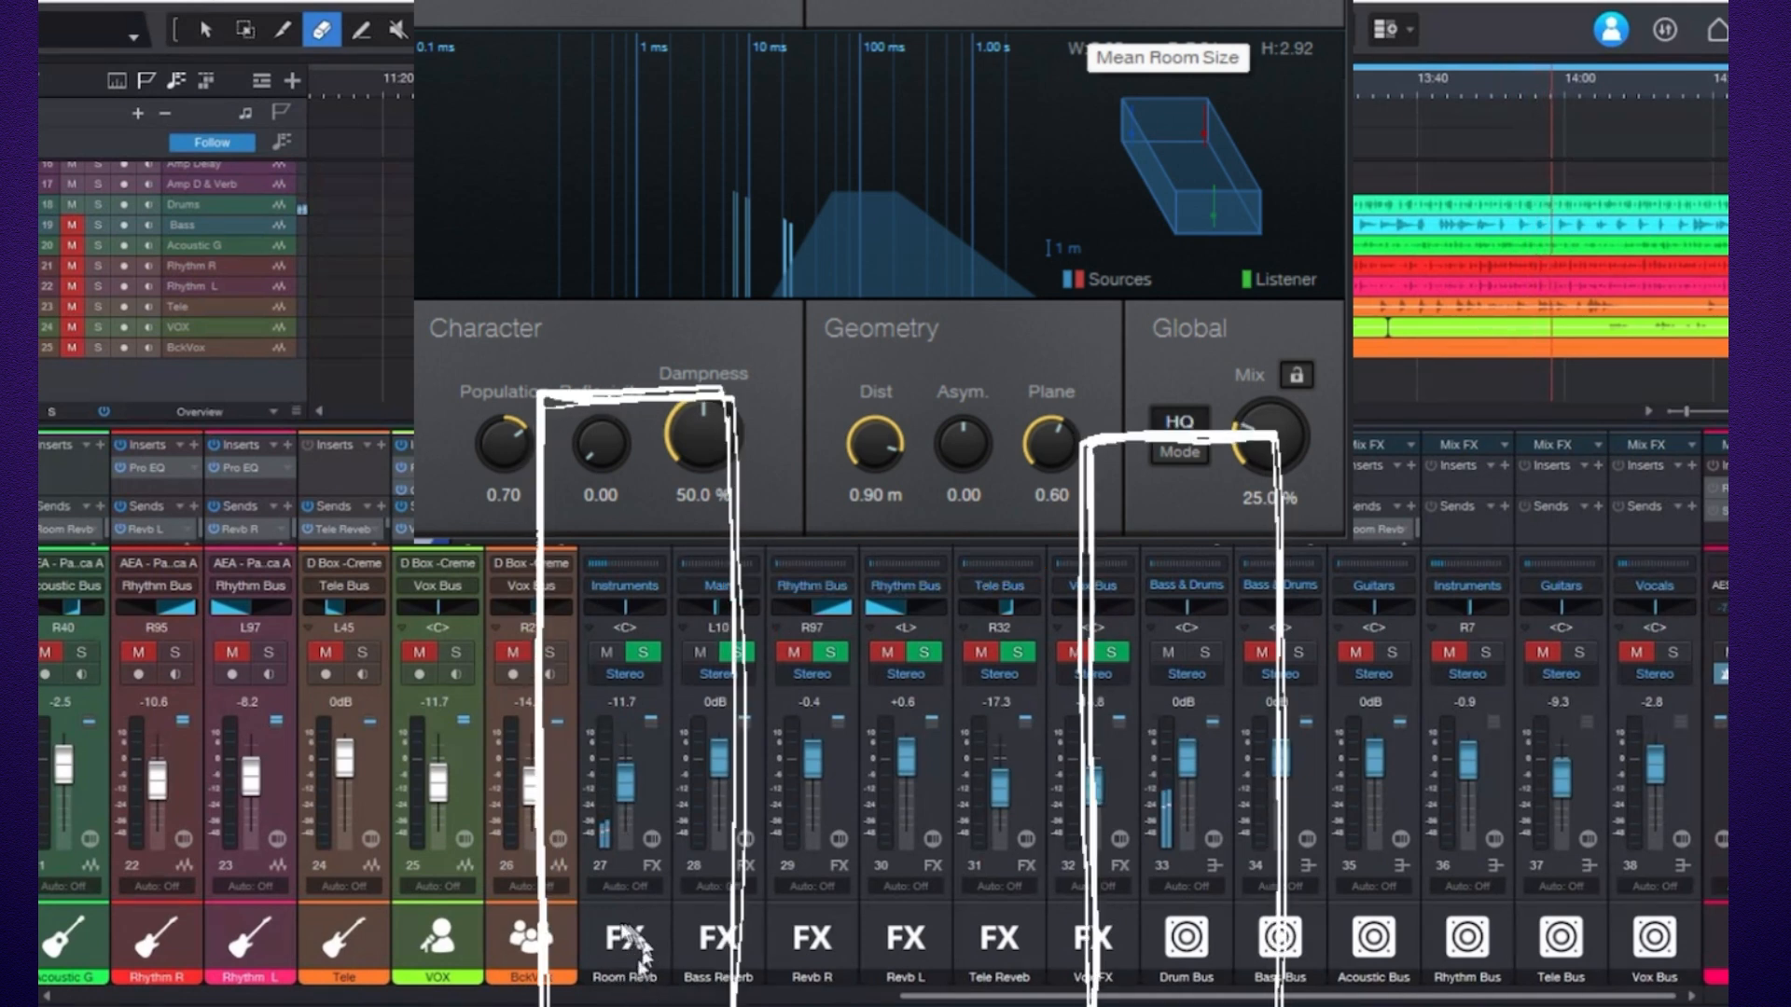
{"action": "key", "text": "Escape"}
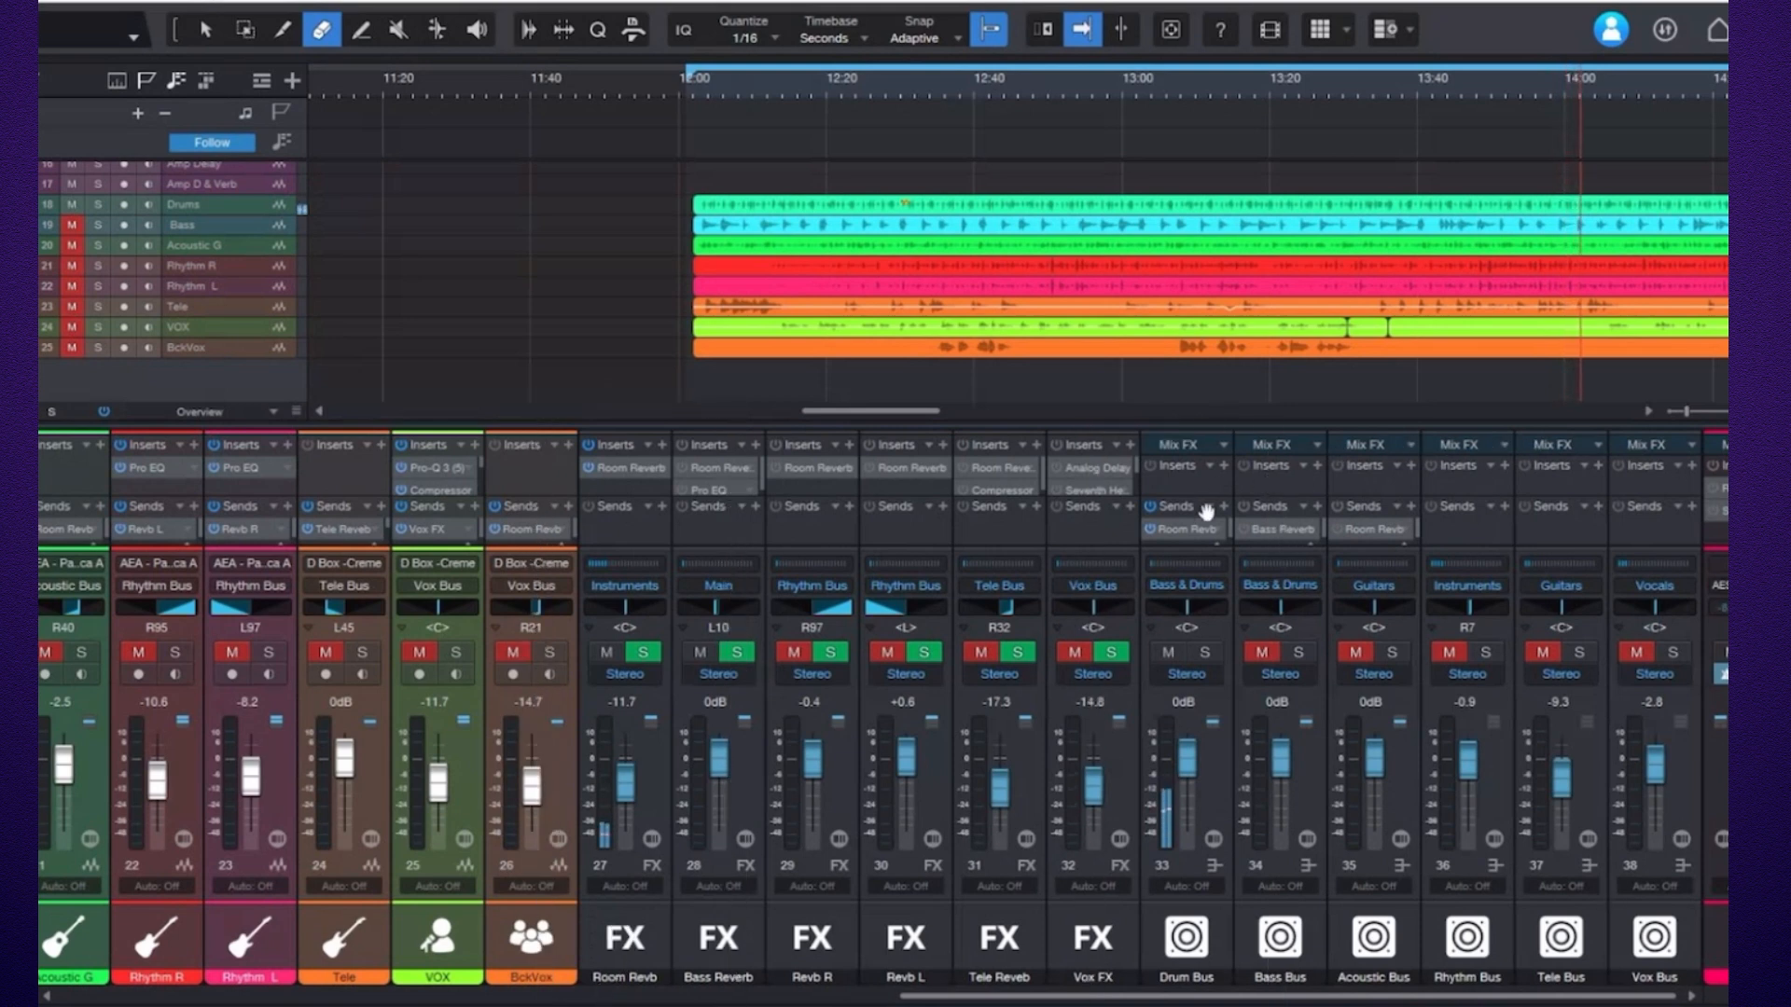
{"action": "left_click", "coordinate": [1153, 529]}
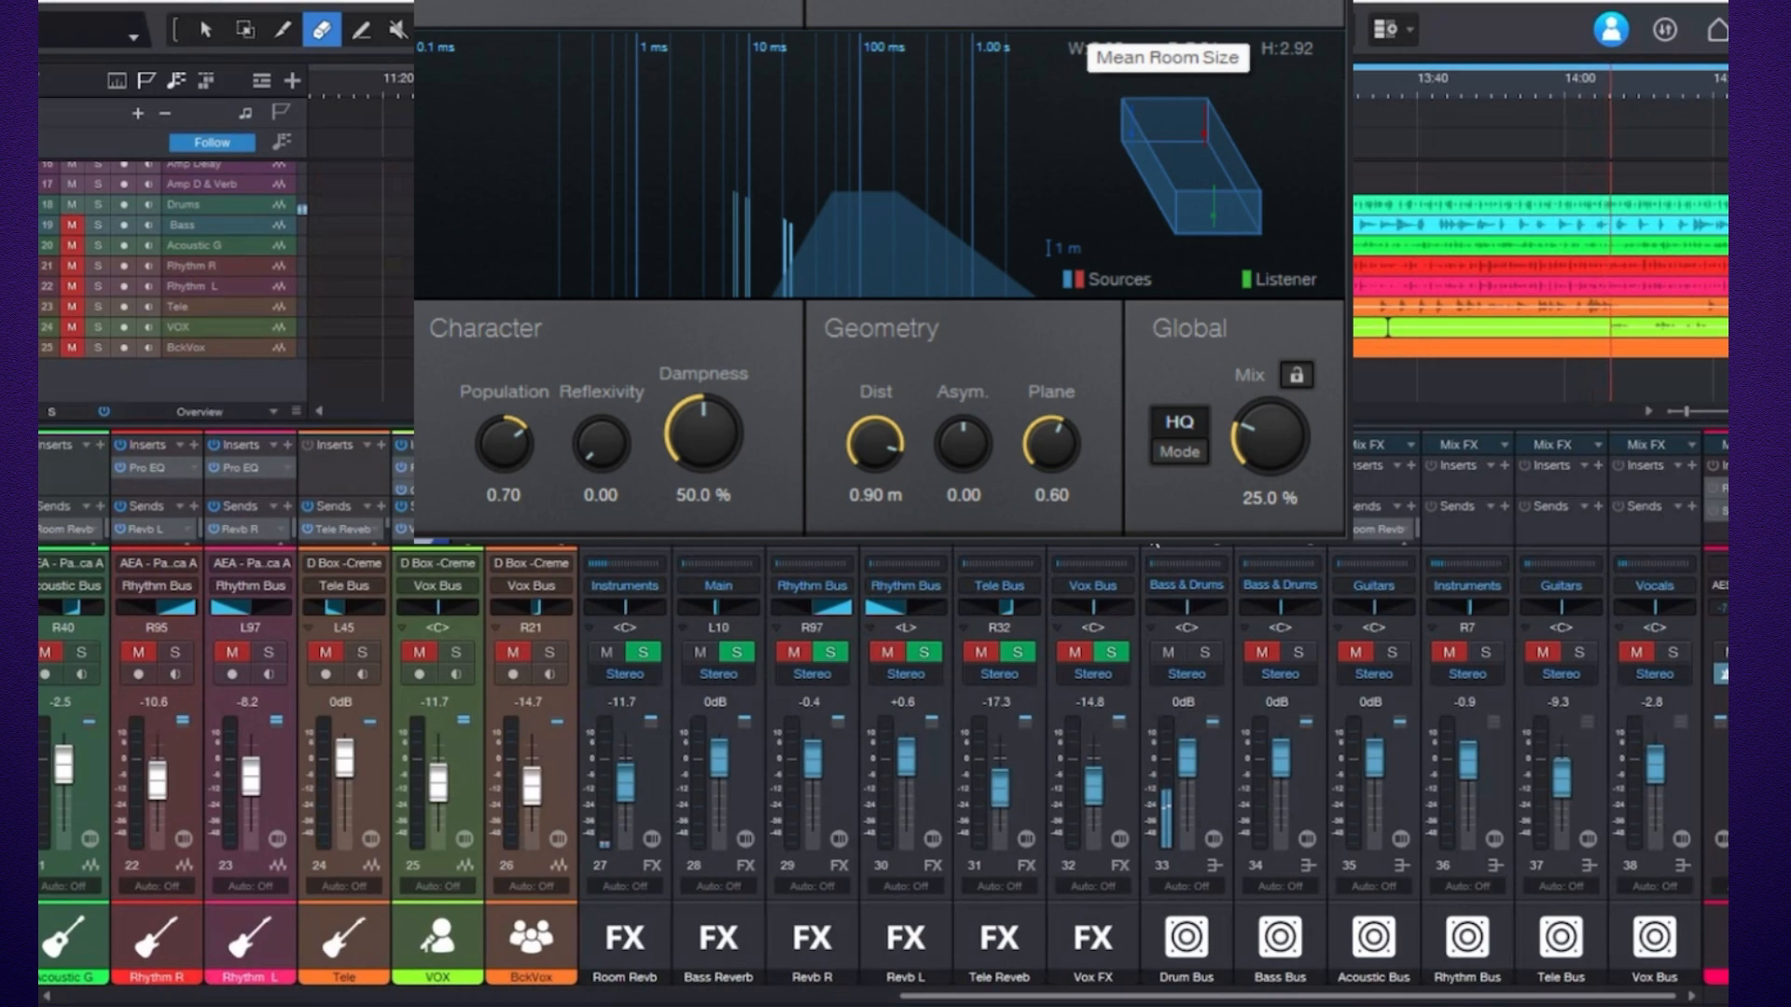
{"action": "key", "text": "Escape"}
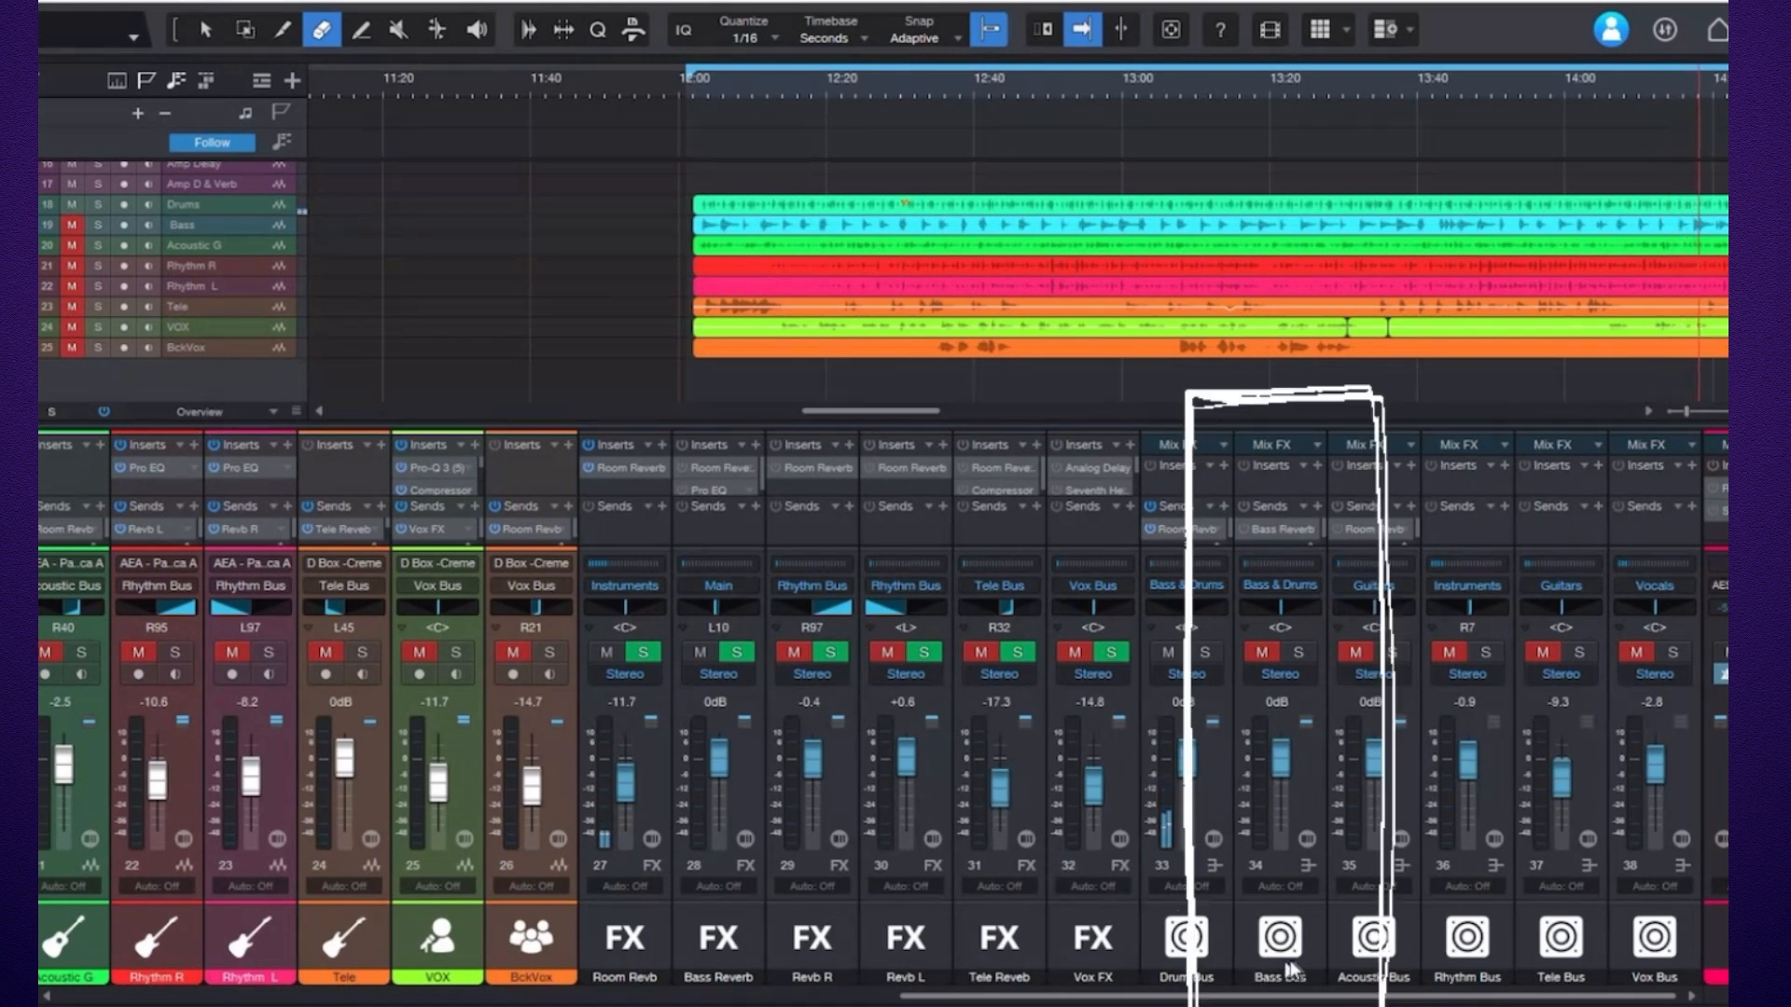
Unmute the Bass Bus channel alongside the drums.
{"action": "left_click", "coordinate": [1265, 657]}
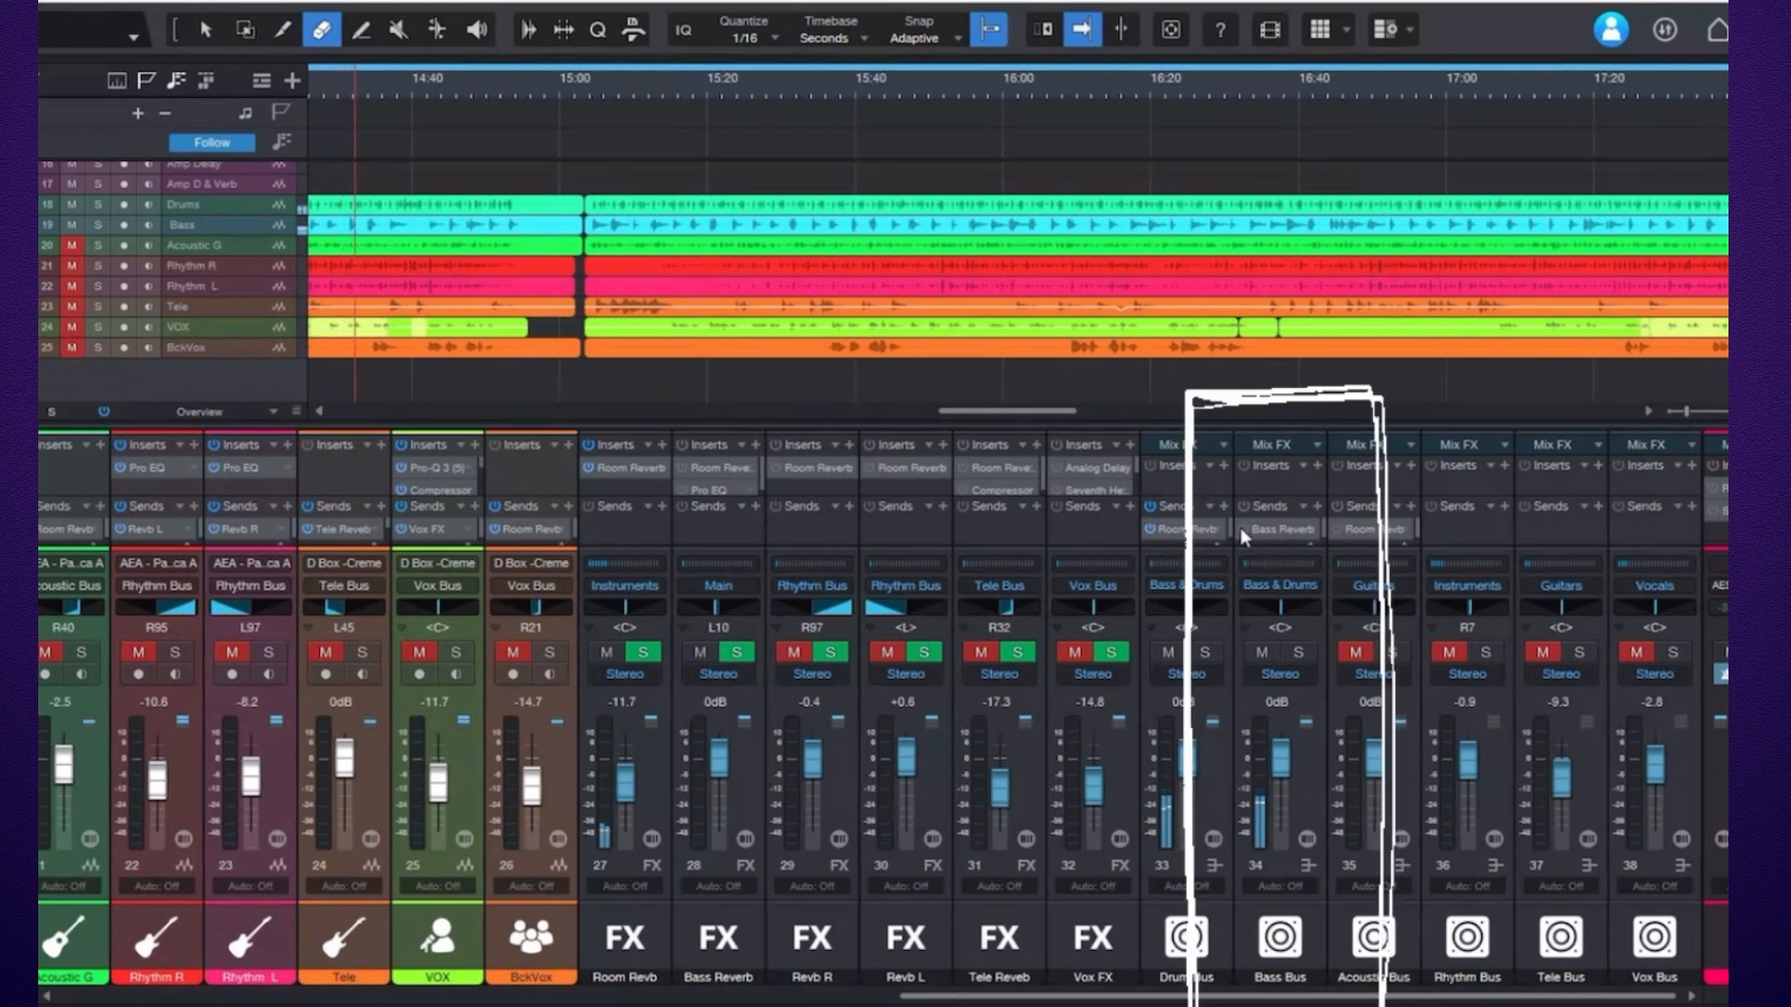
{"action": "left_click", "coordinate": [1241, 529]}
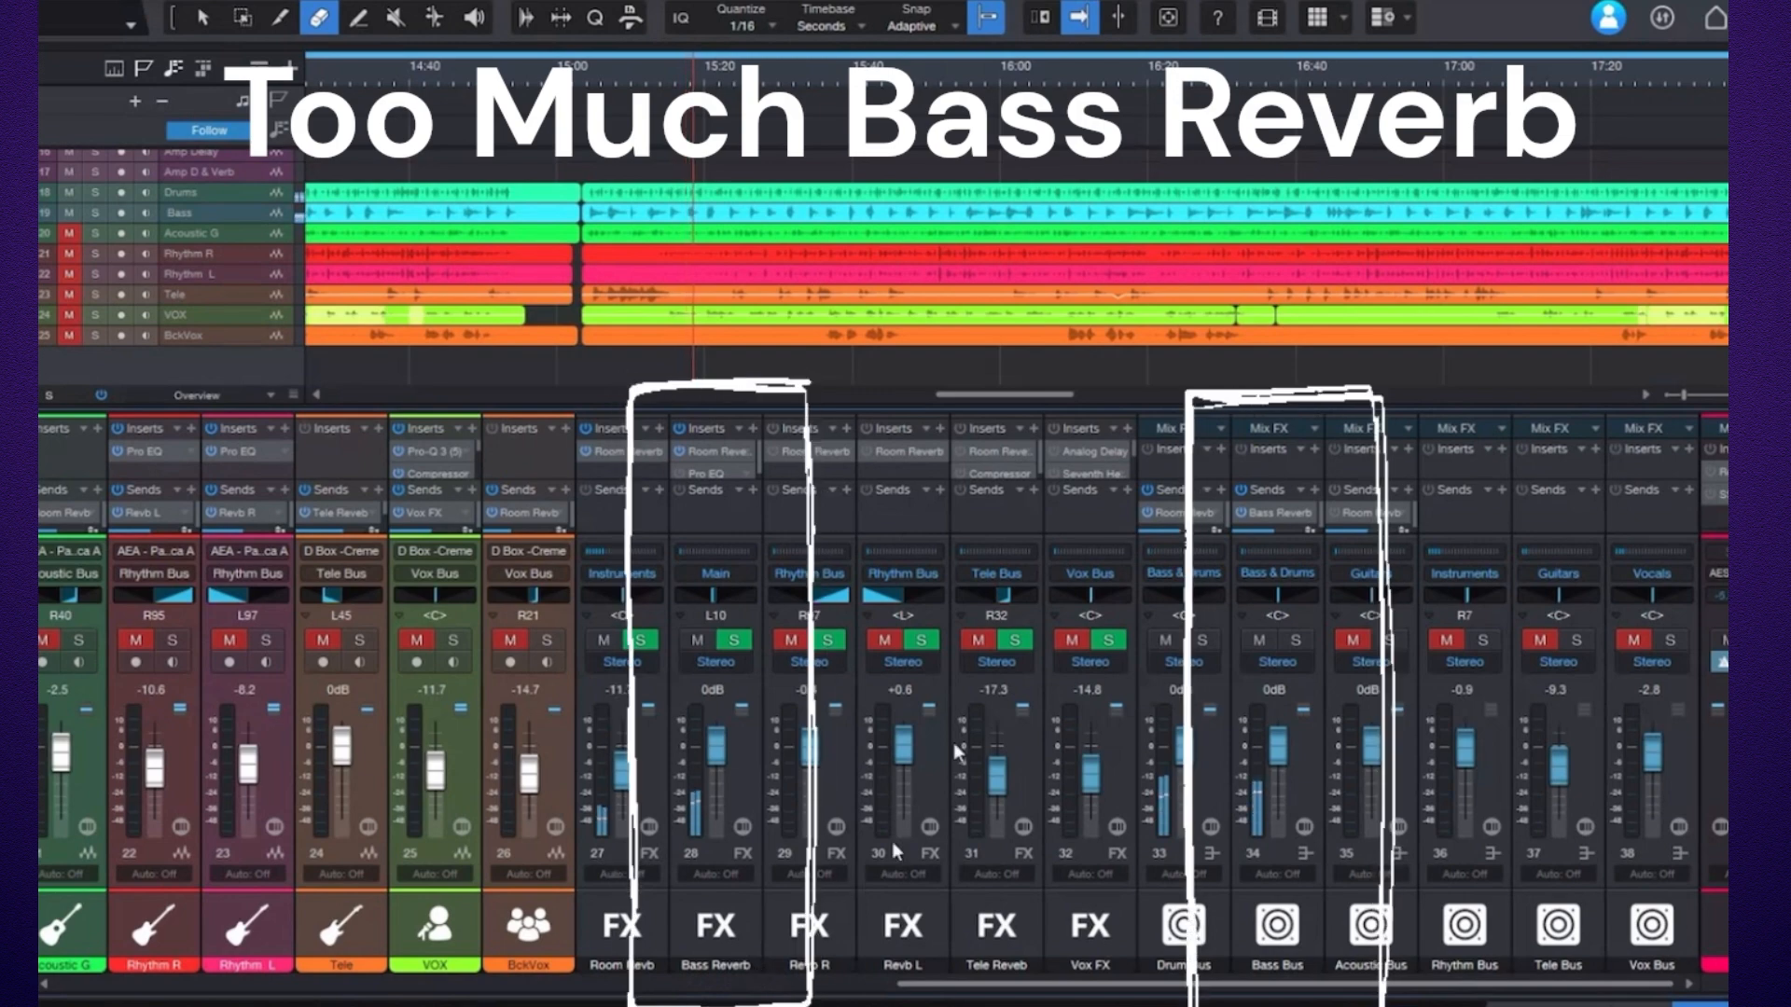
Open and compare the Room Reverb plugins on the Bass Reverb and Room Revb FX channels.
{"action": "left_click", "coordinate": [708, 454]}
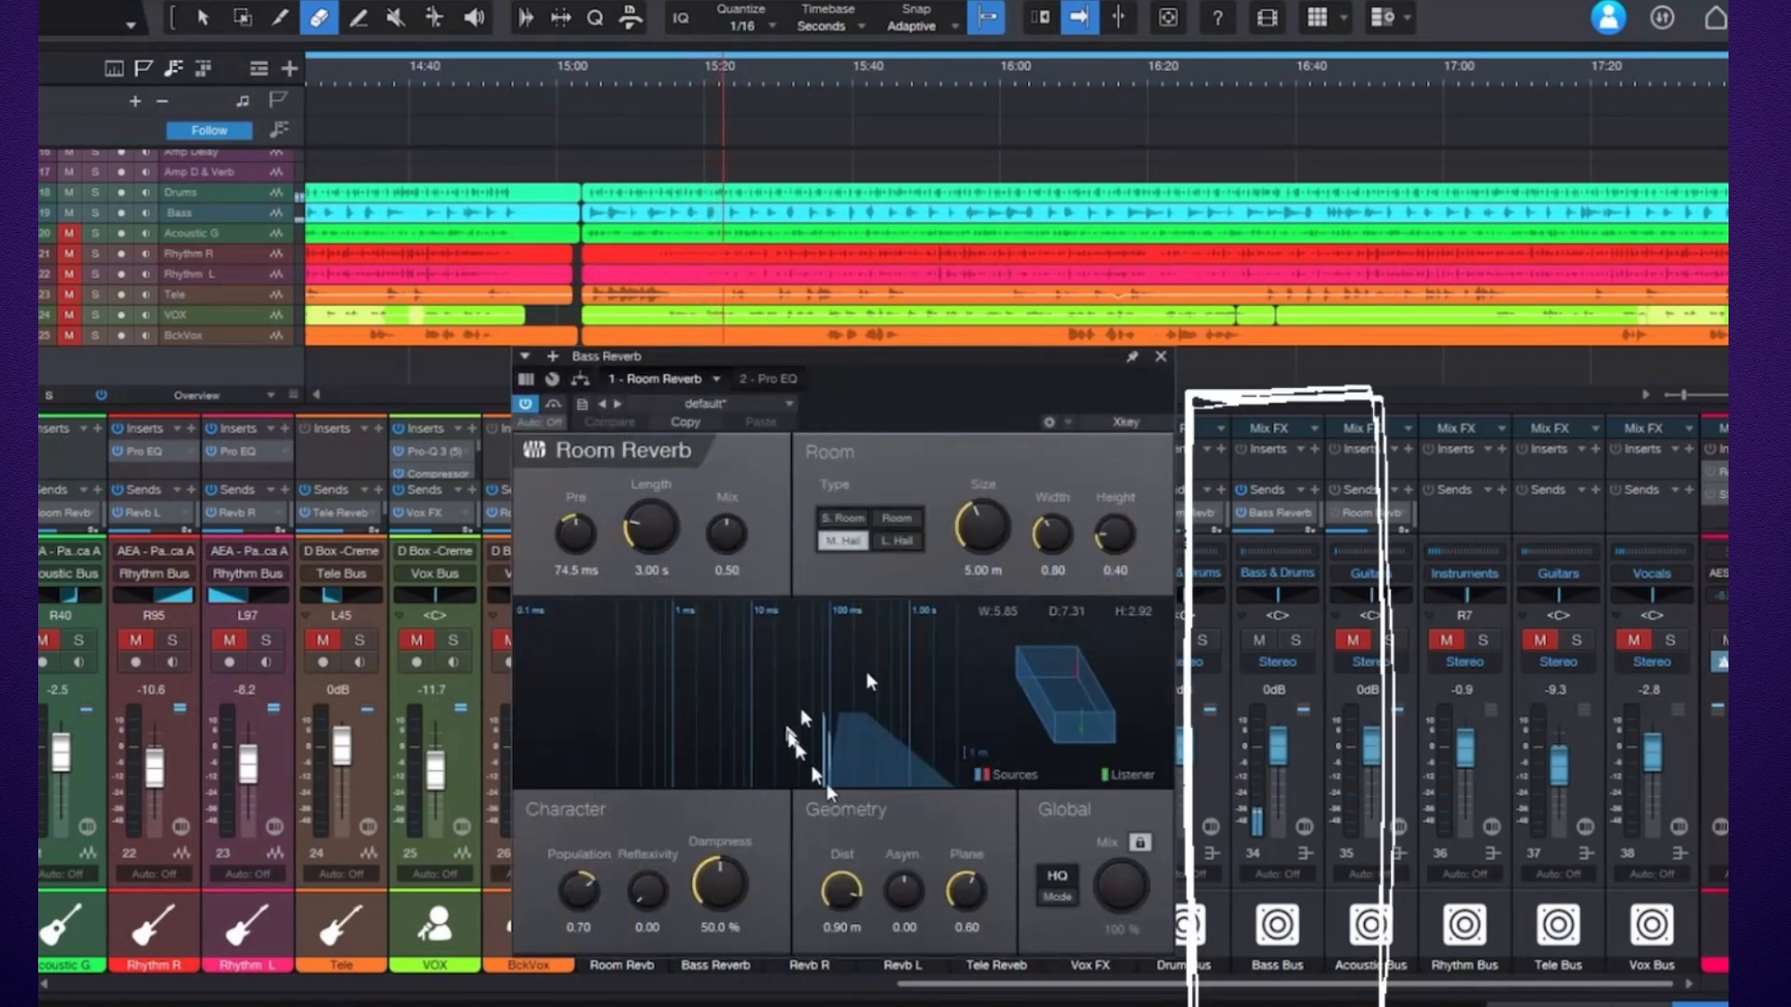
{"action": "left_click", "coordinate": [1162, 359]}
{"action": "left_click", "coordinate": [630, 450]}
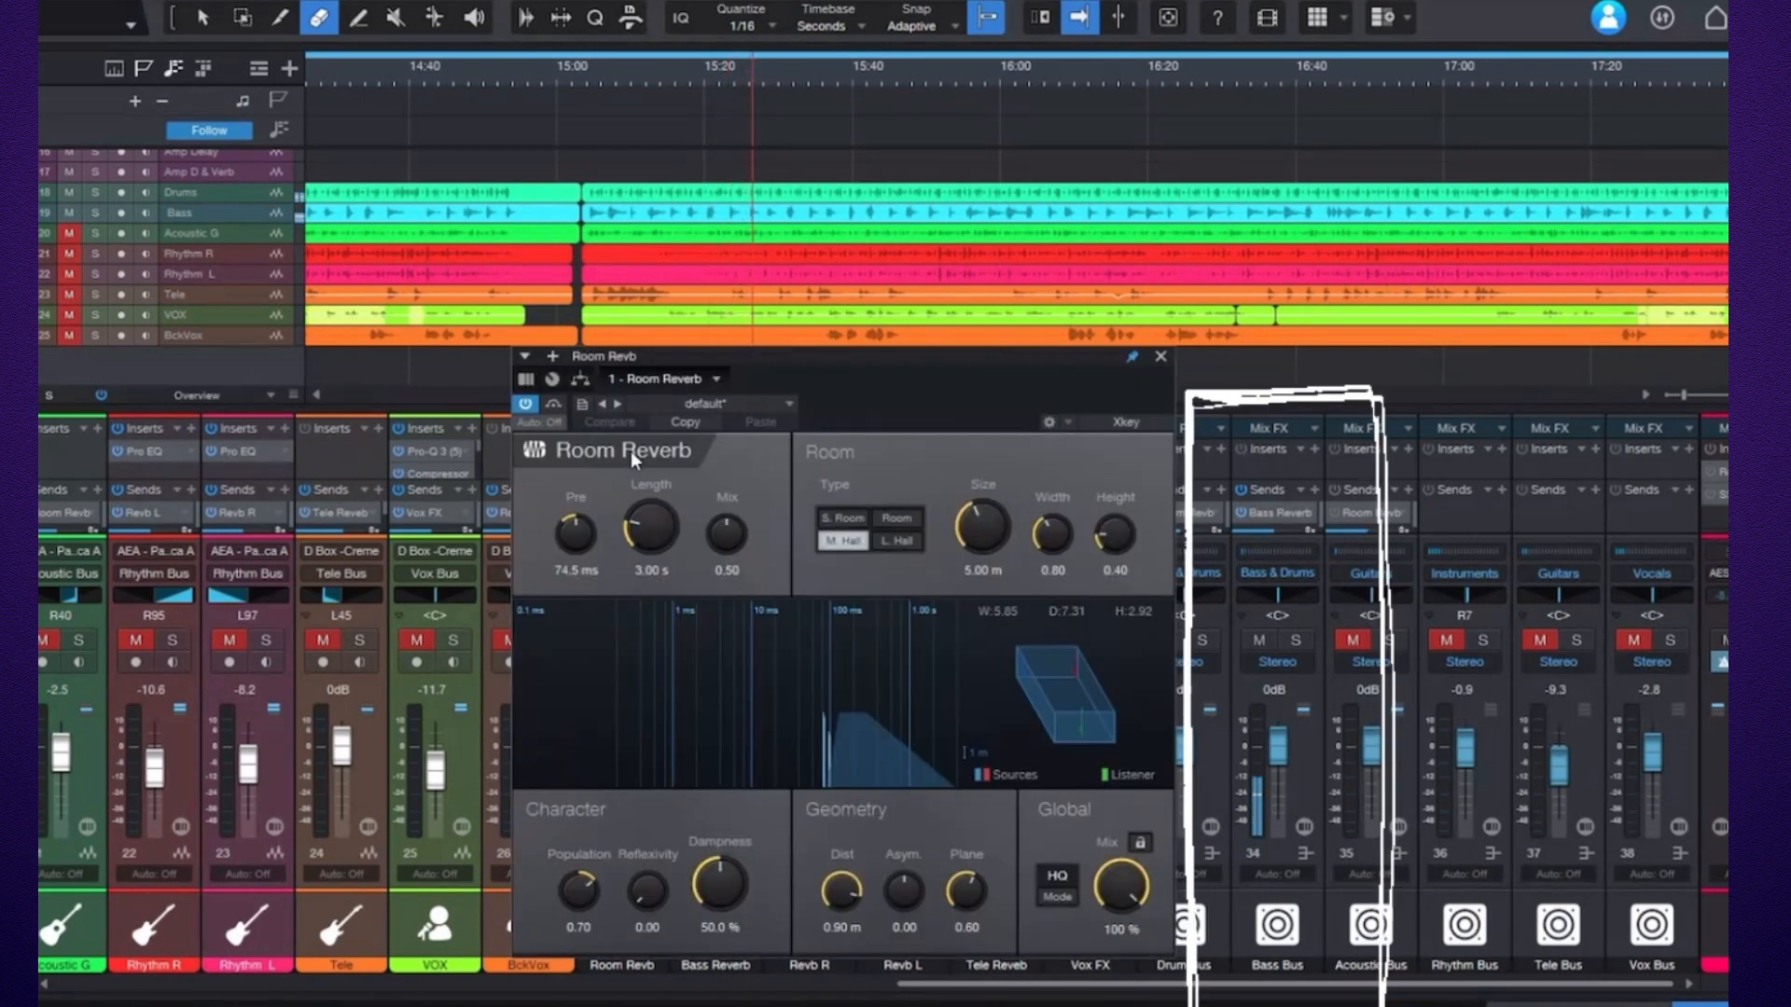
{"action": "left_click", "coordinate": [1161, 358]}
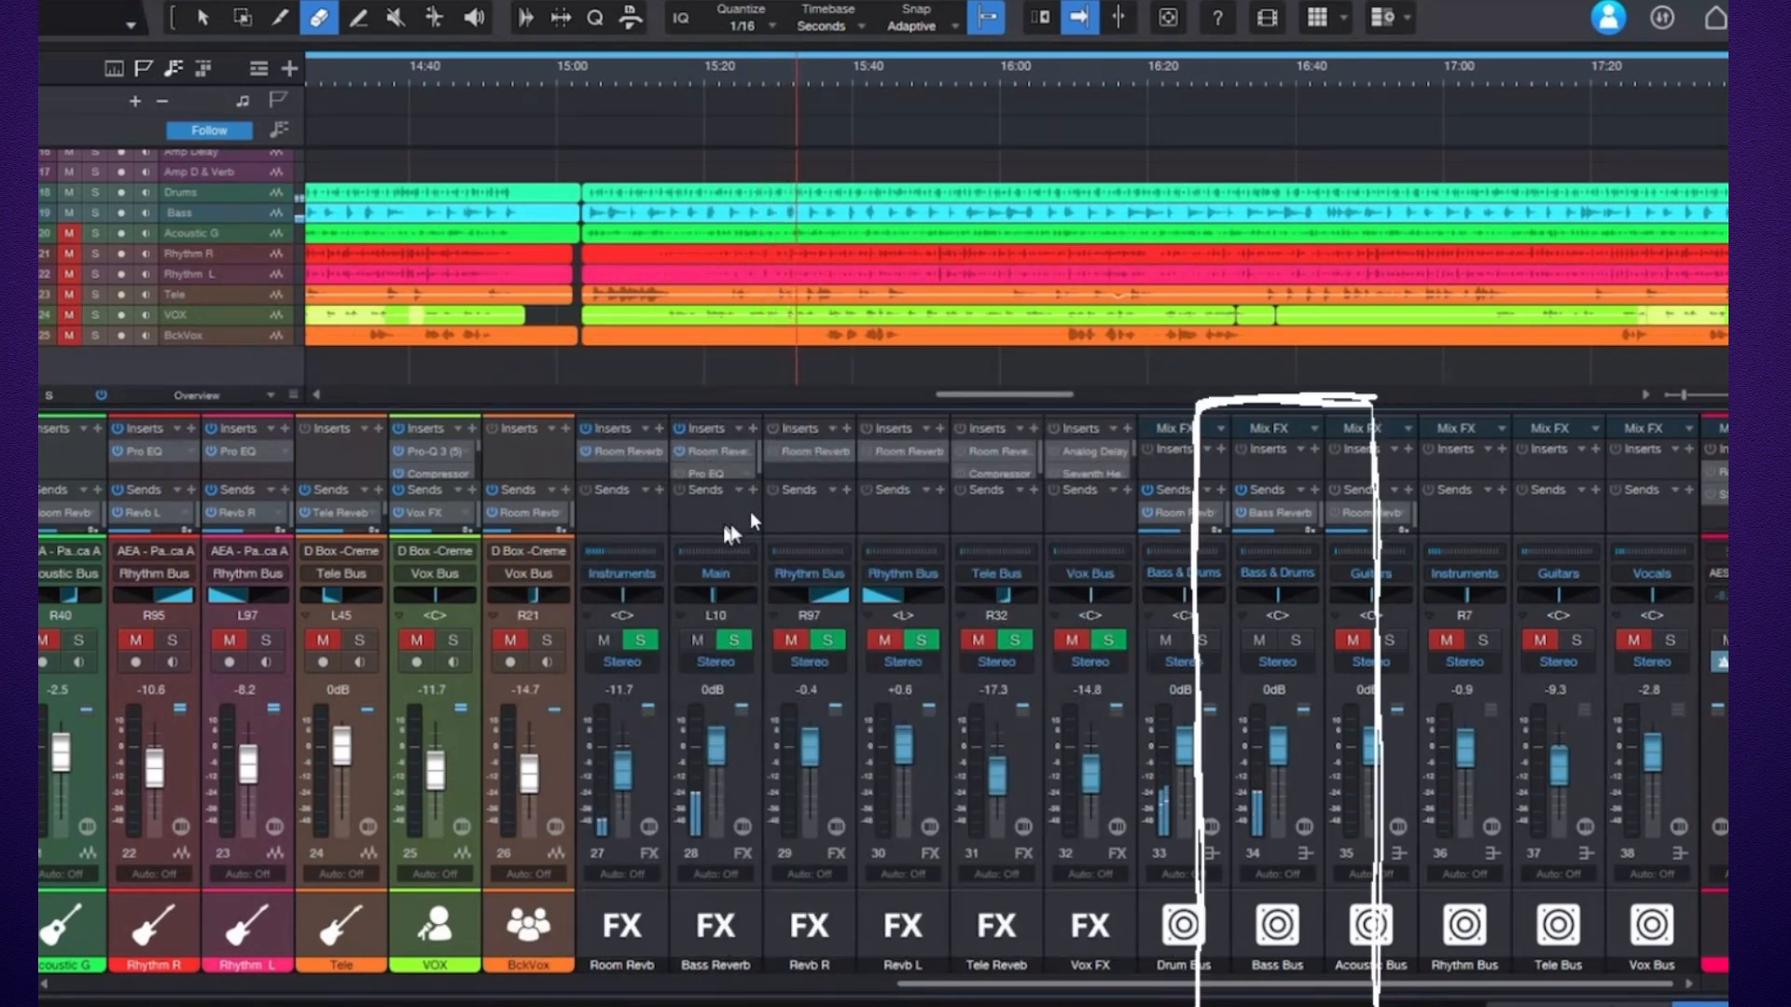
Bypass and re-enable the Pro EQ on the Bass Reverb channel to compare, then close it.
{"action": "left_click", "coordinate": [702, 472]}
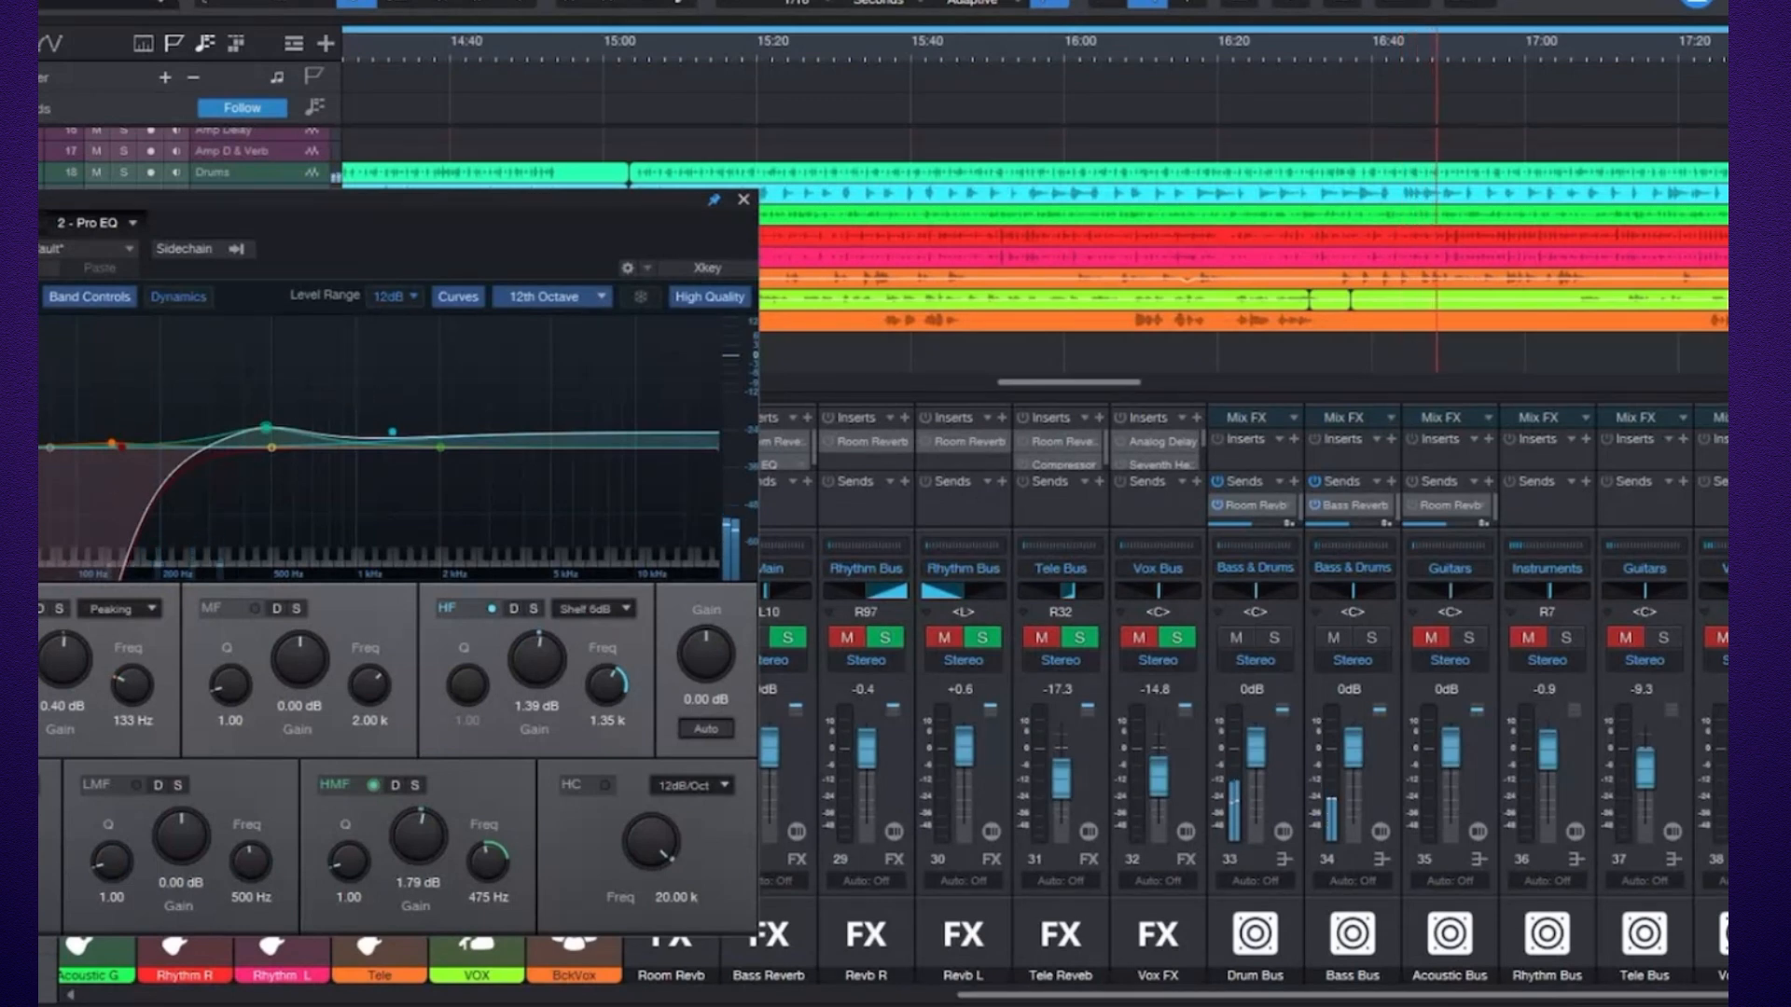
{"action": "left_click", "coordinate": [39, 258]}
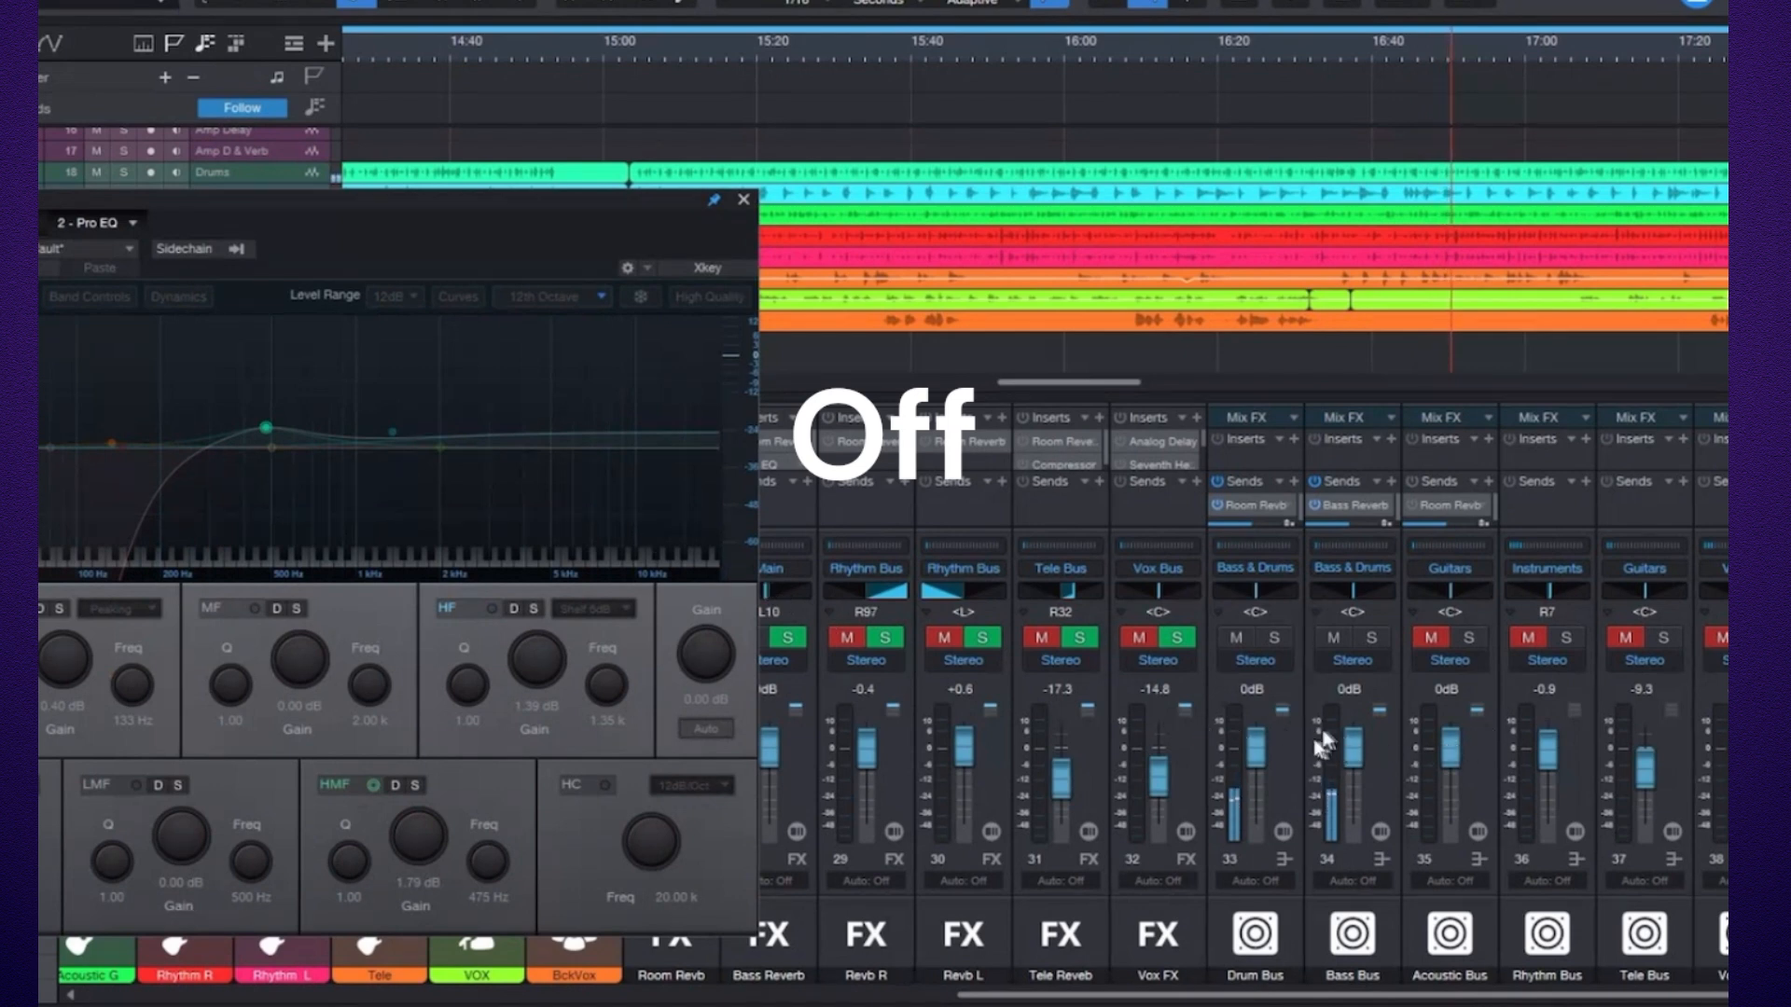
{"action": "left_click", "coordinate": [1237, 637]}
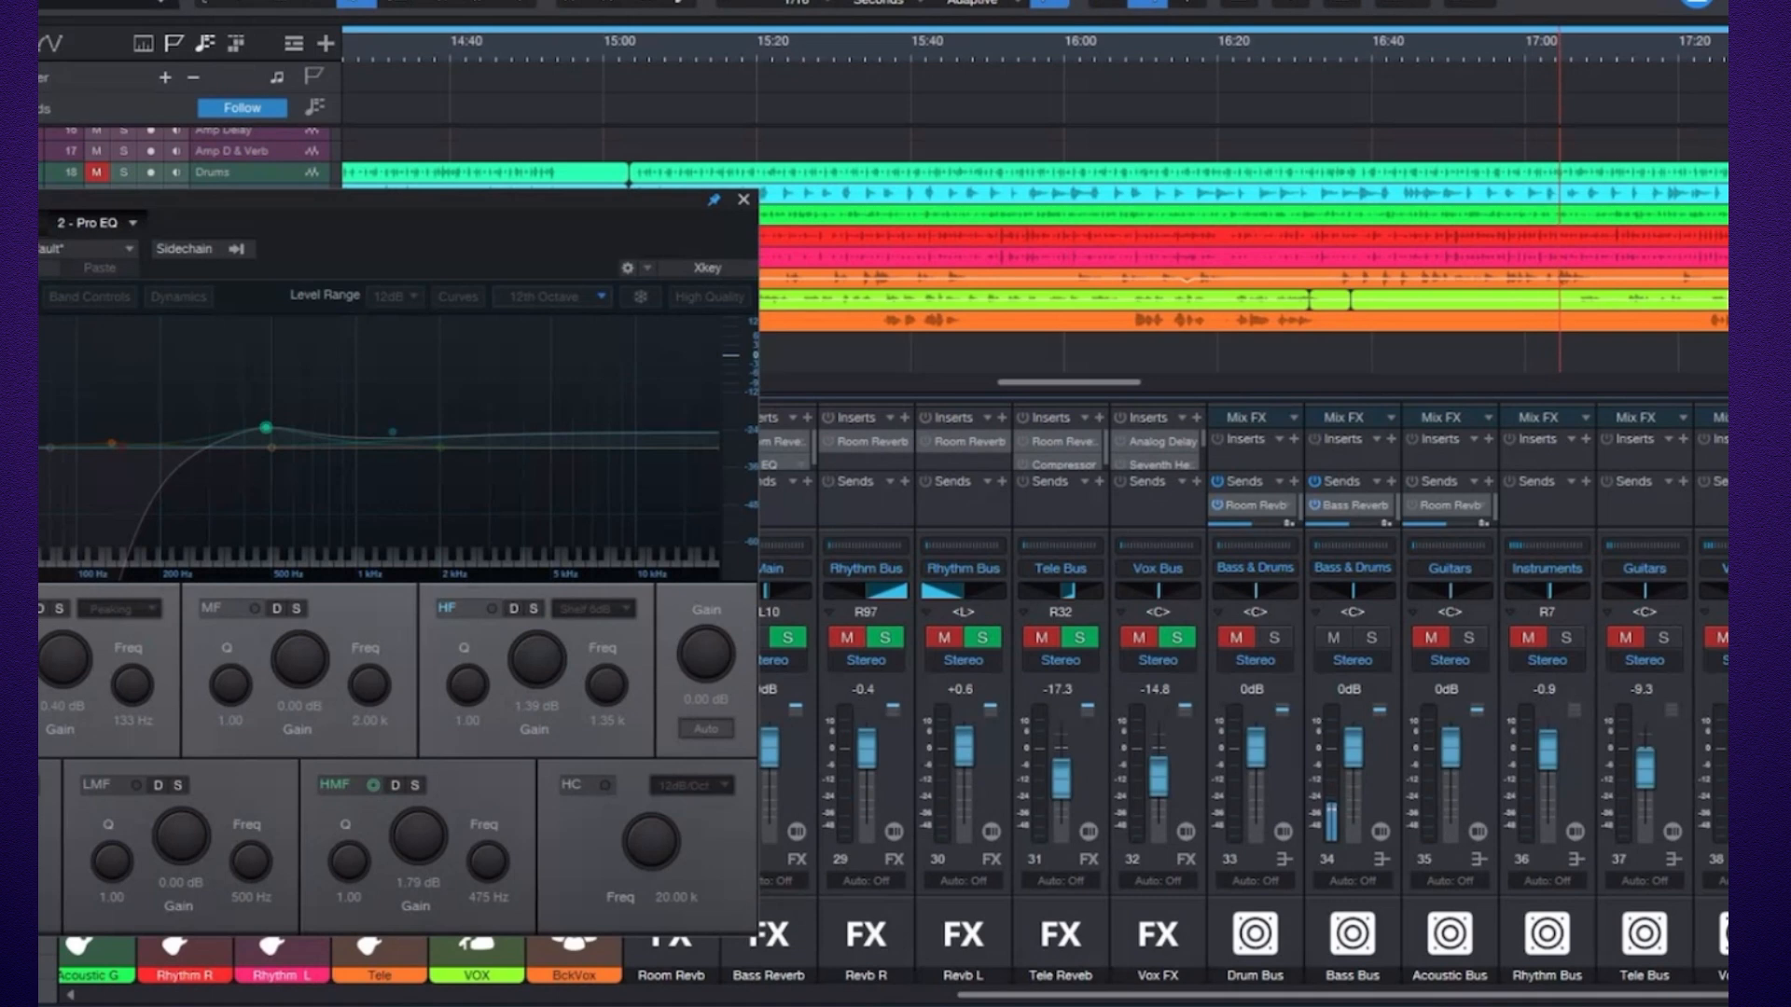
{"action": "left_click", "coordinate": [2, 249]}
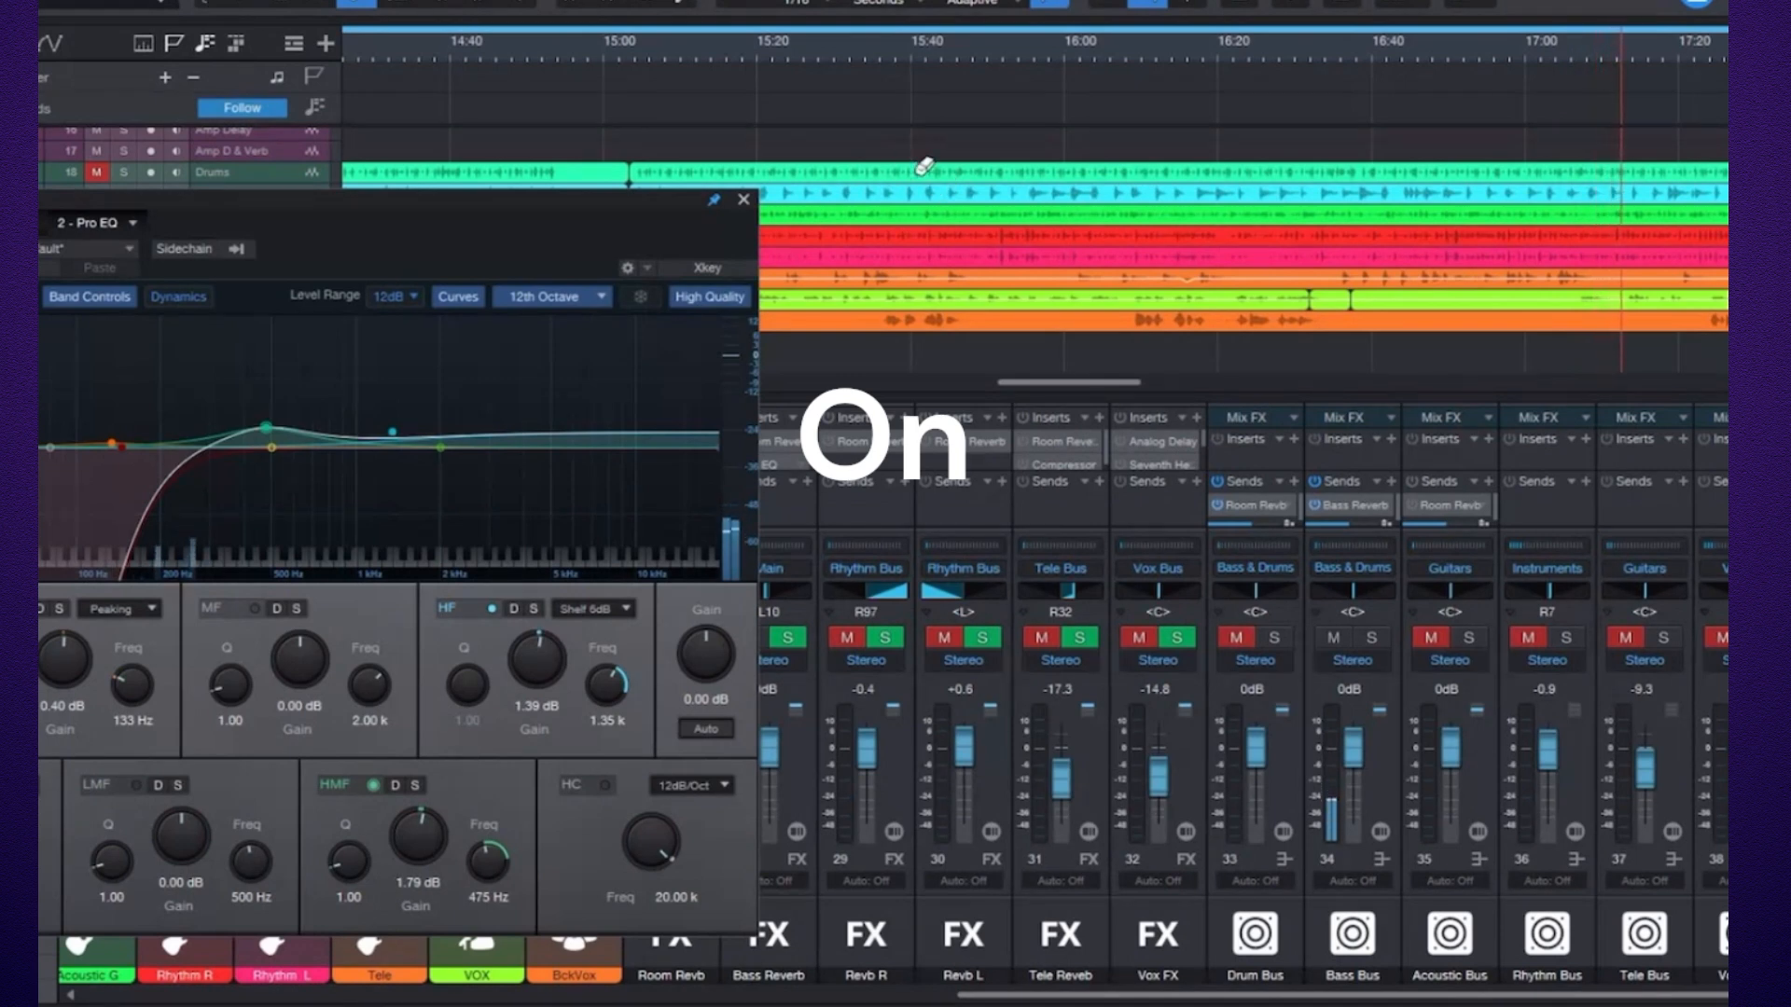
{"action": "left_click", "coordinate": [743, 200]}
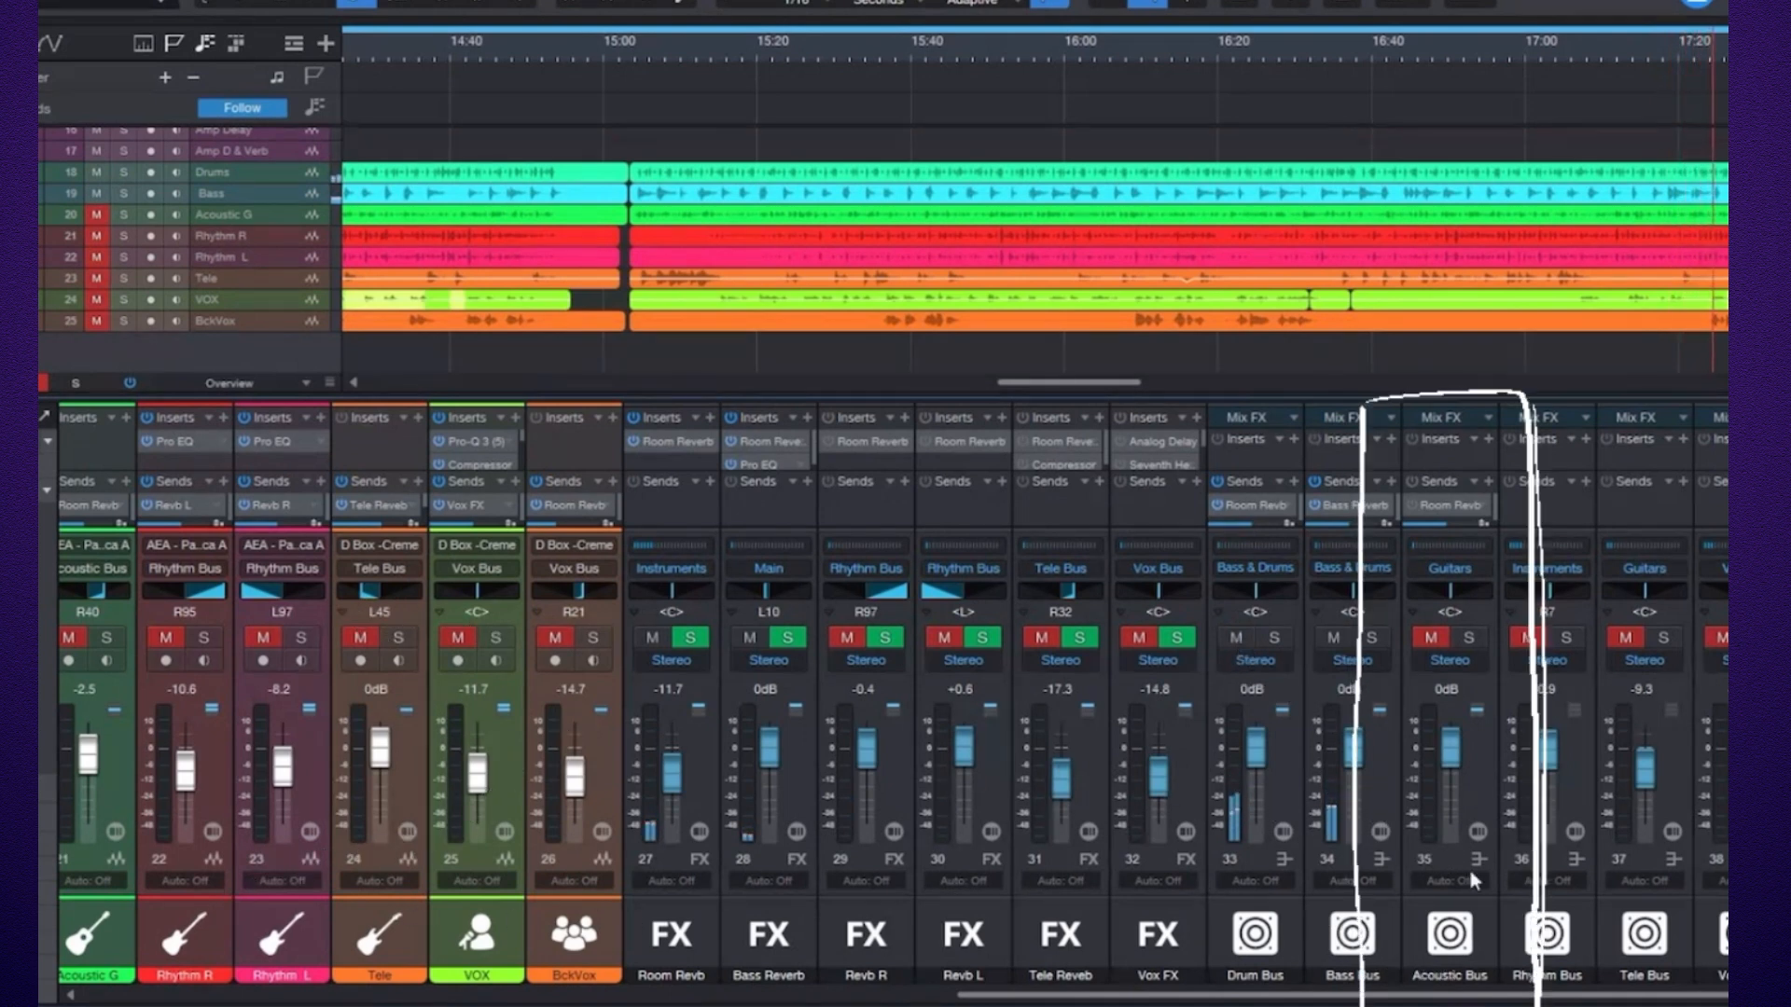
Toggle the mutes on the Acoustic, Drum and Bass bus channels to isolate the bass.
{"action": "left_click", "coordinate": [1440, 635]}
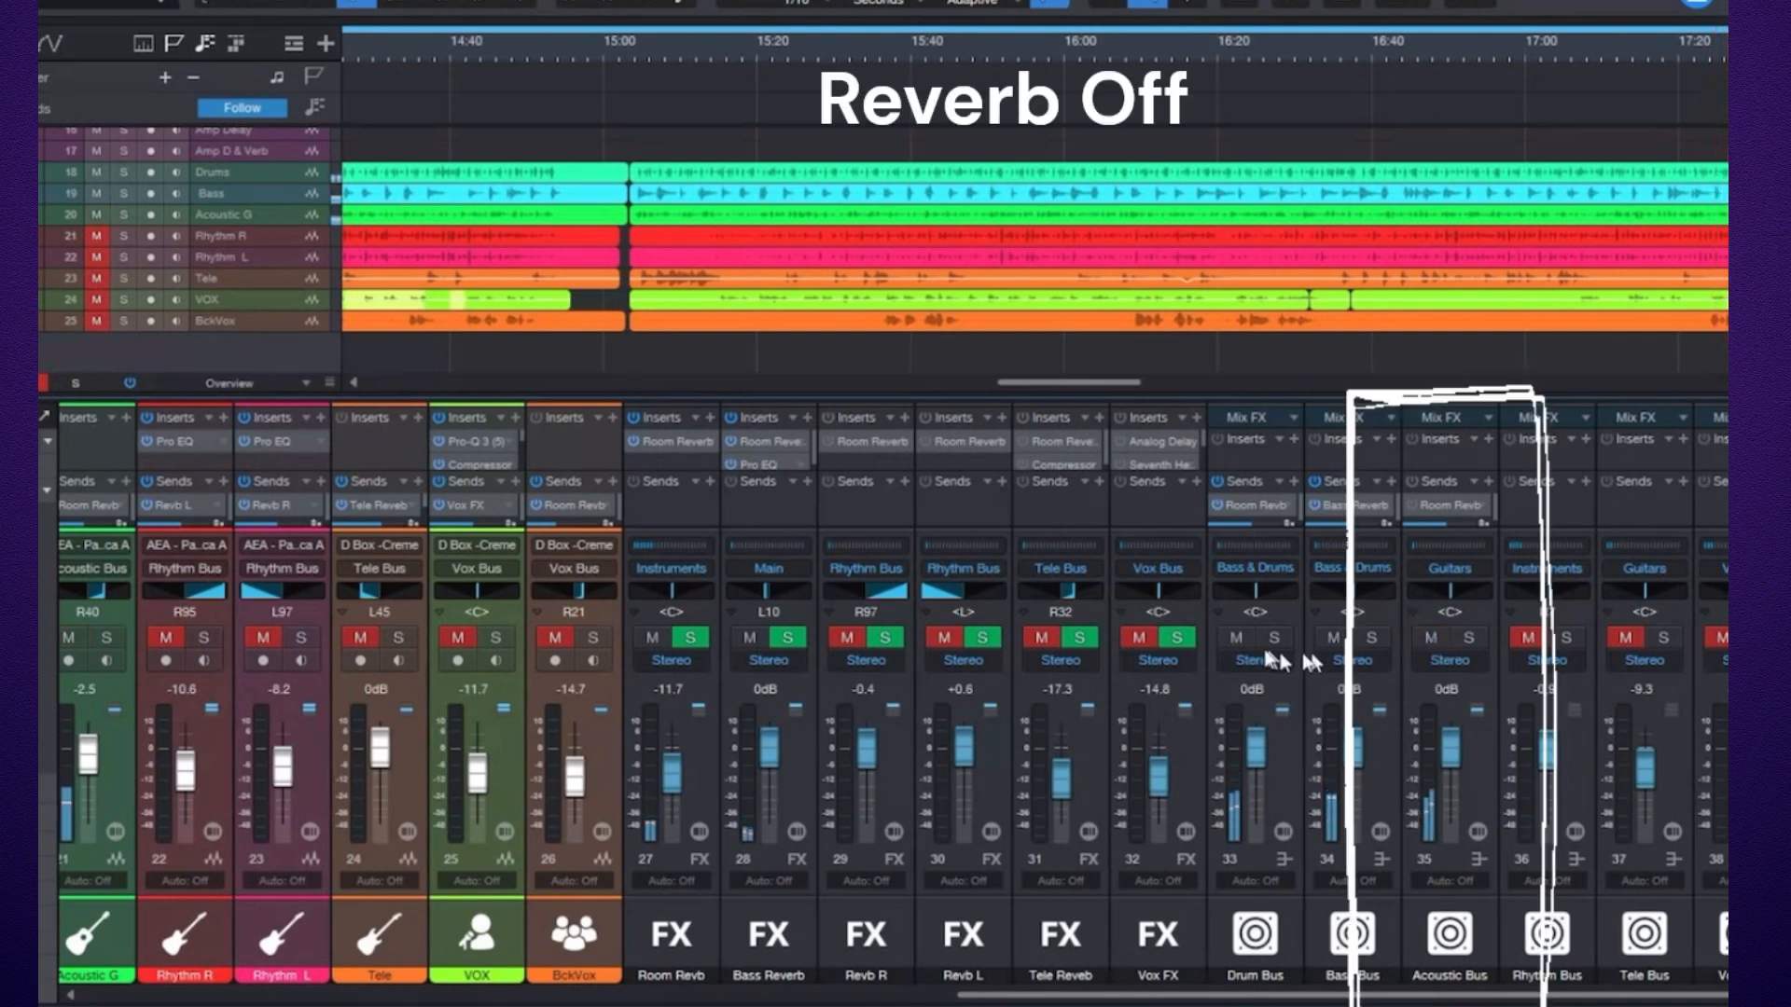
{"action": "left_click", "coordinate": [1240, 641]}
{"action": "left_click", "coordinate": [1329, 648]}
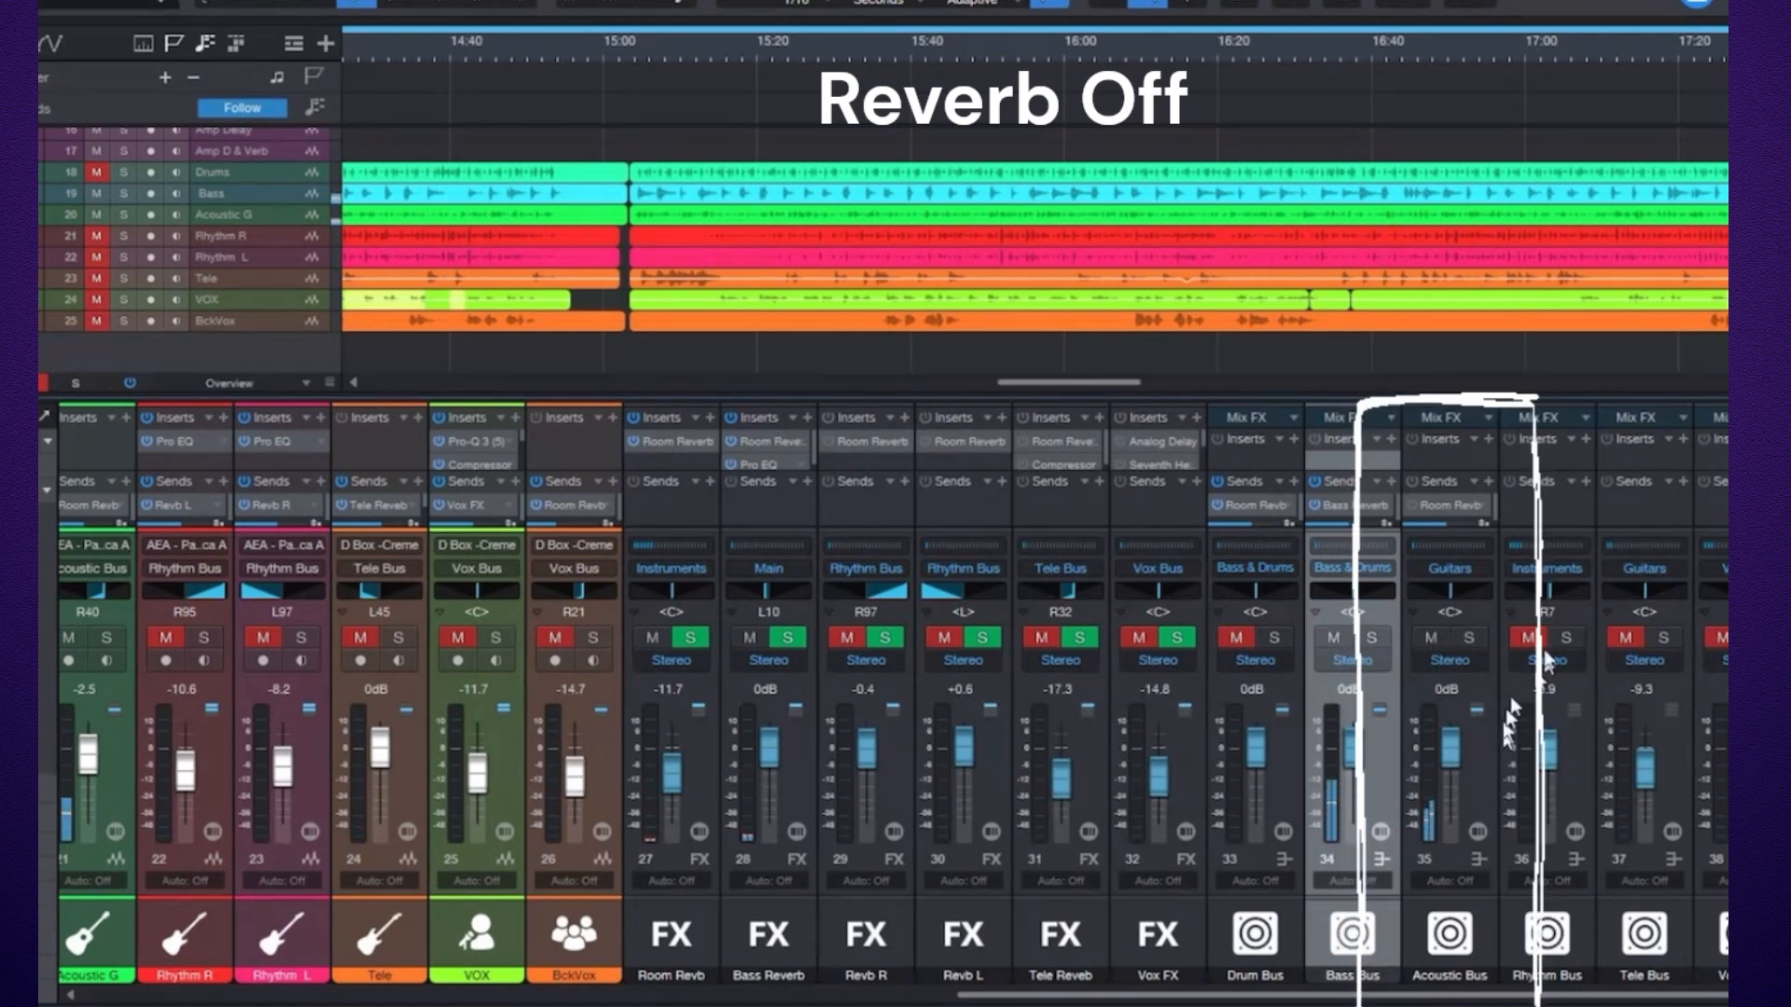
Open the Room Reverb plugin on the Room Revb FX channel and close it.
{"action": "left_click", "coordinate": [1411, 504]}
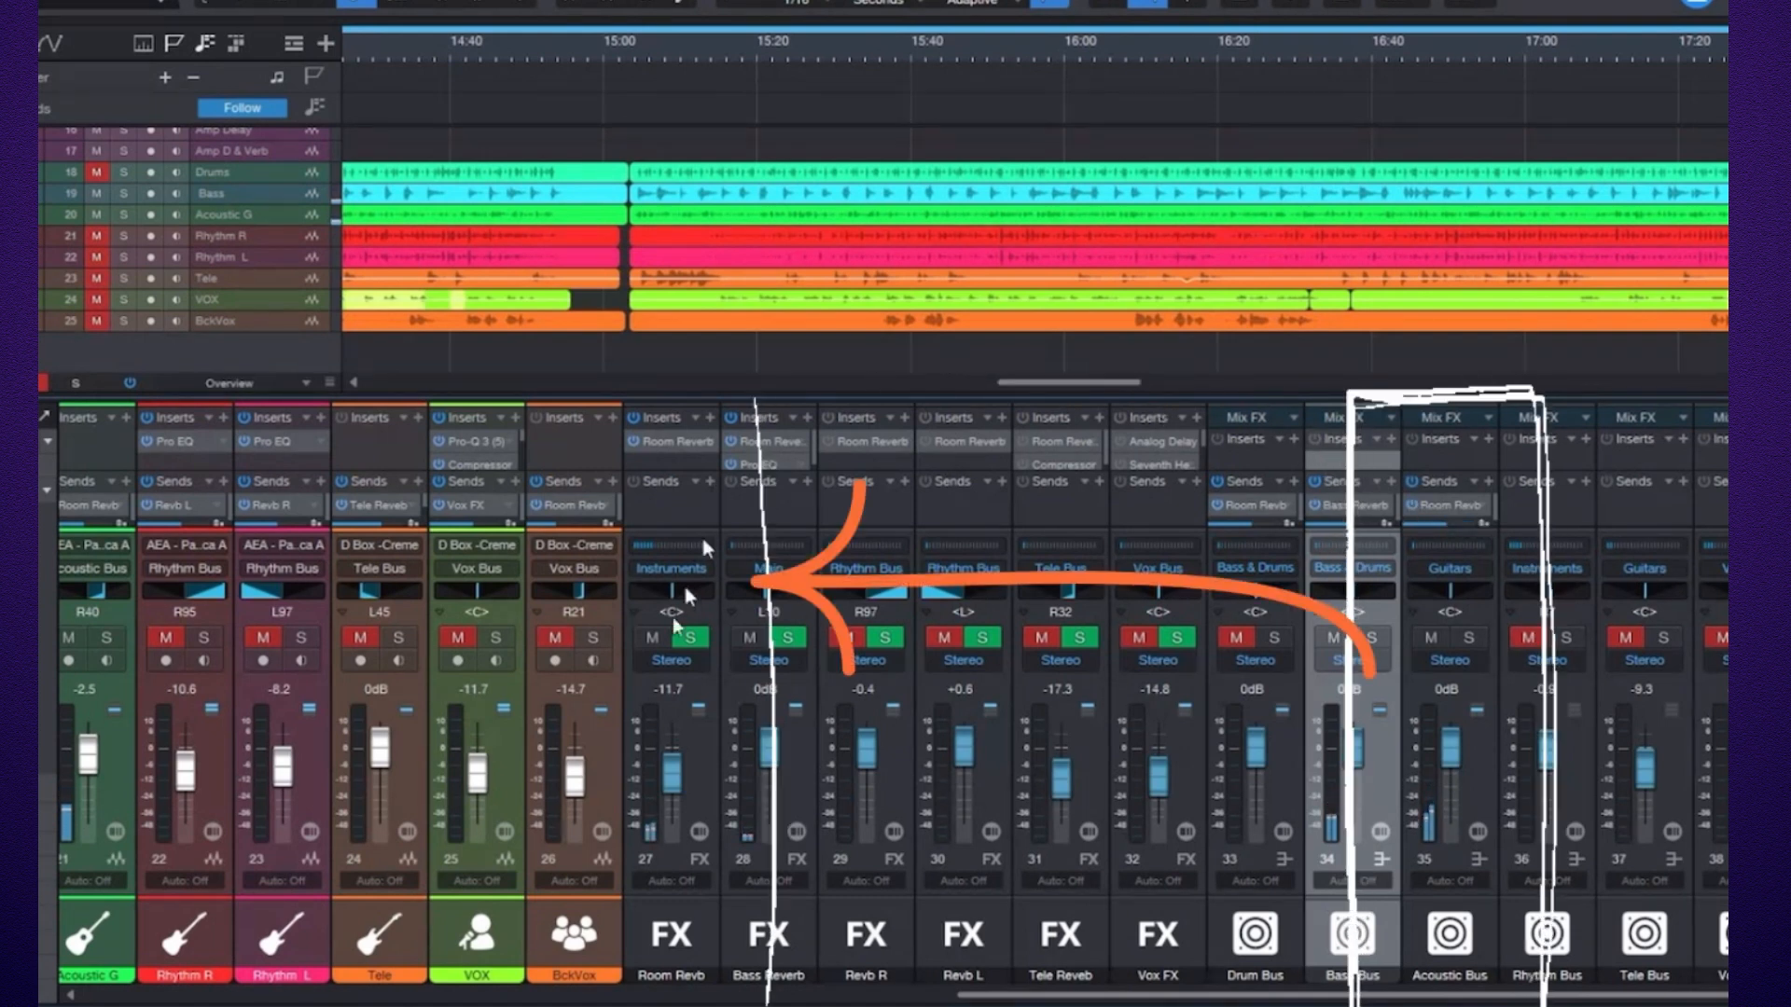
{"action": "left_click", "coordinate": [685, 439]}
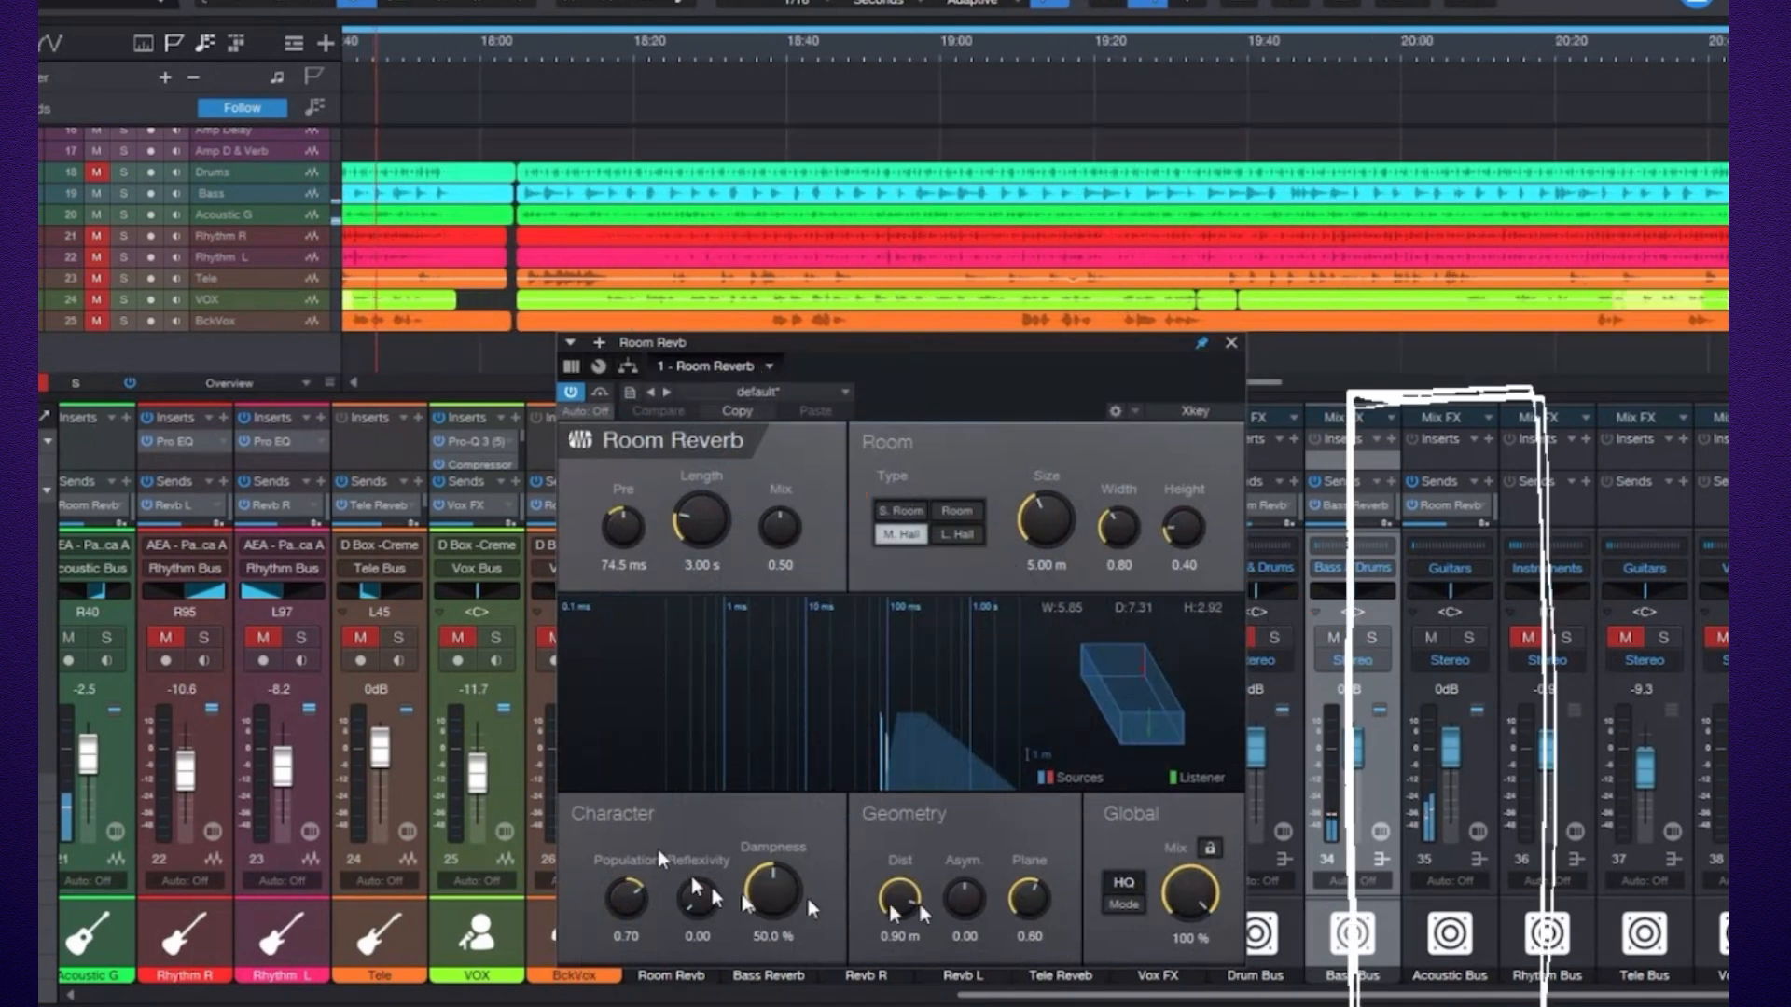
{"action": "left_click", "coordinate": [1231, 343]}
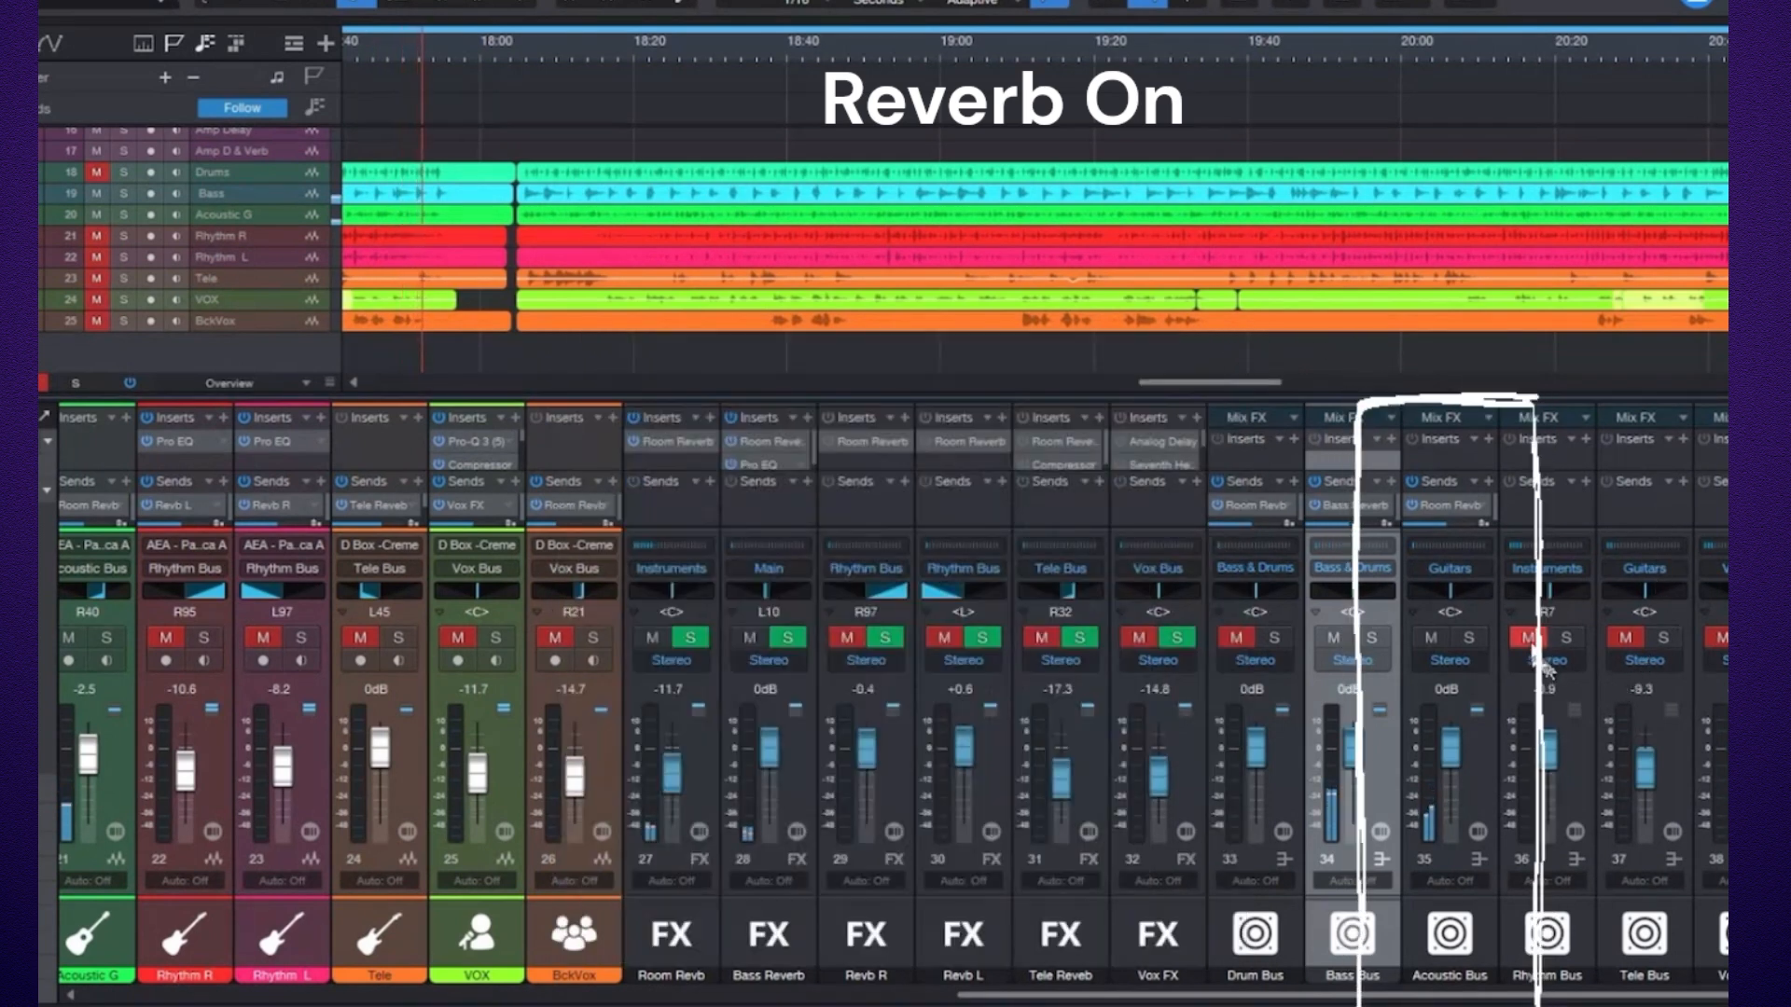
Switch the Bass Bus reverb send off and back on to compare.
{"action": "left_click", "coordinate": [1415, 506]}
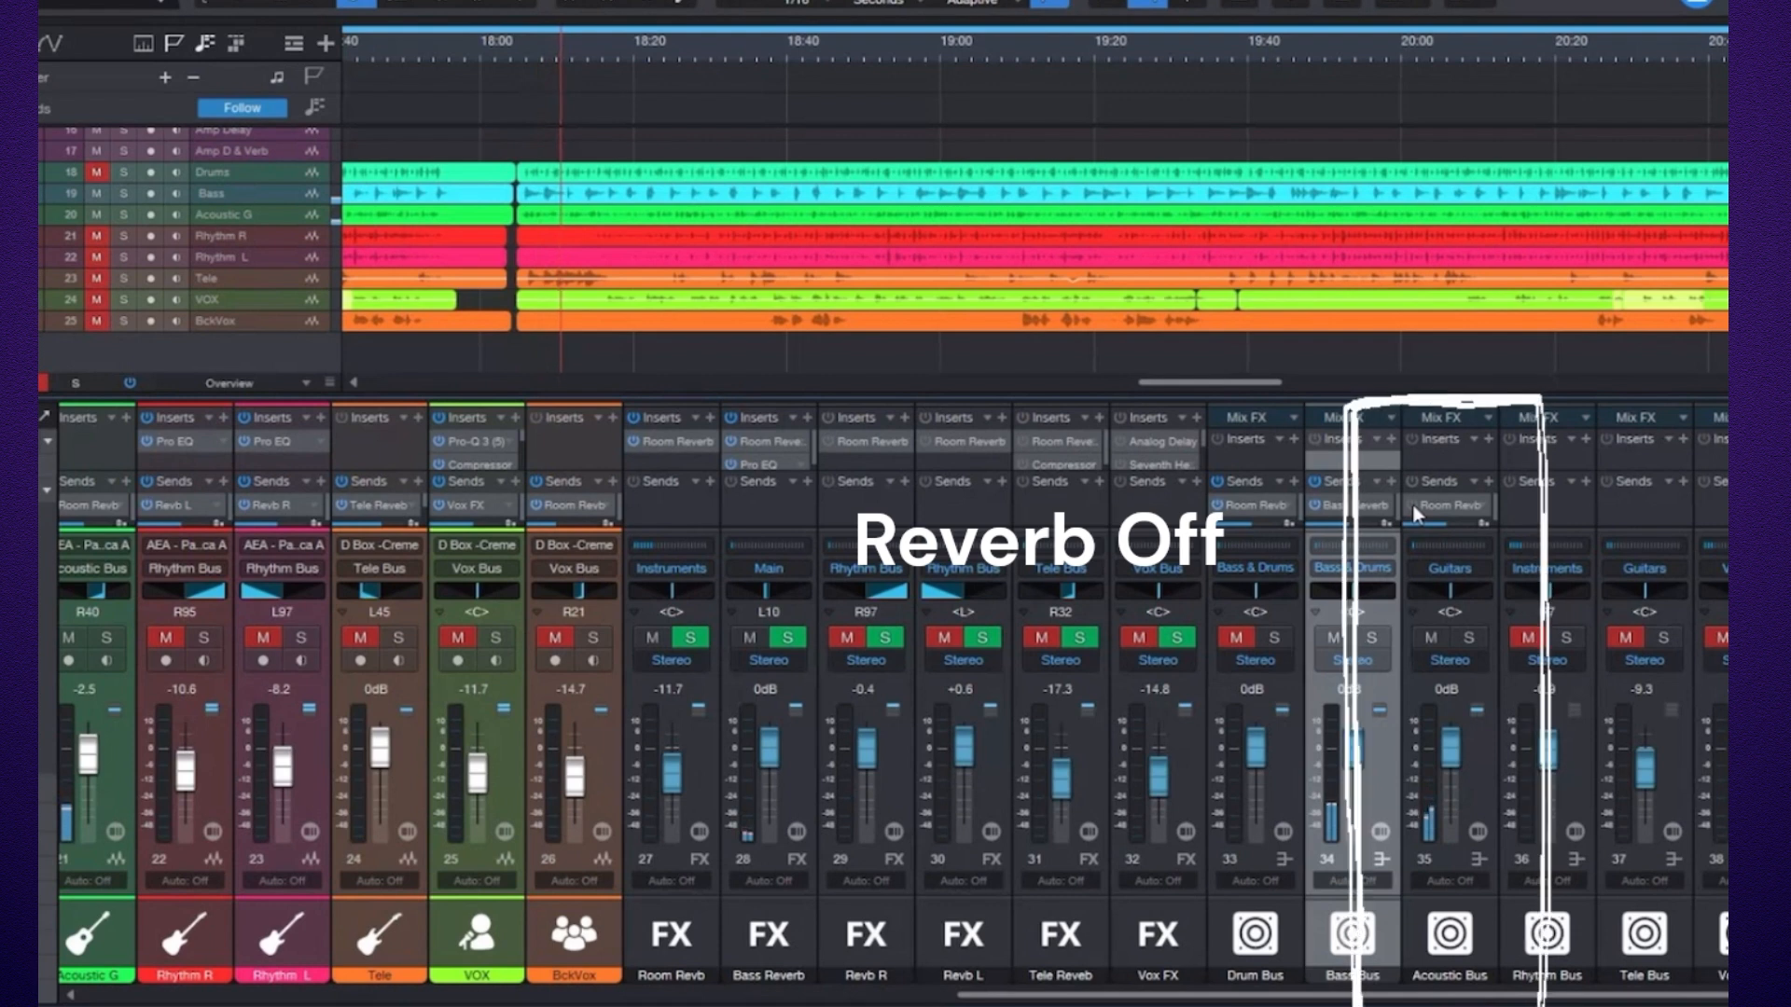
{"action": "left_click", "coordinate": [1411, 505]}
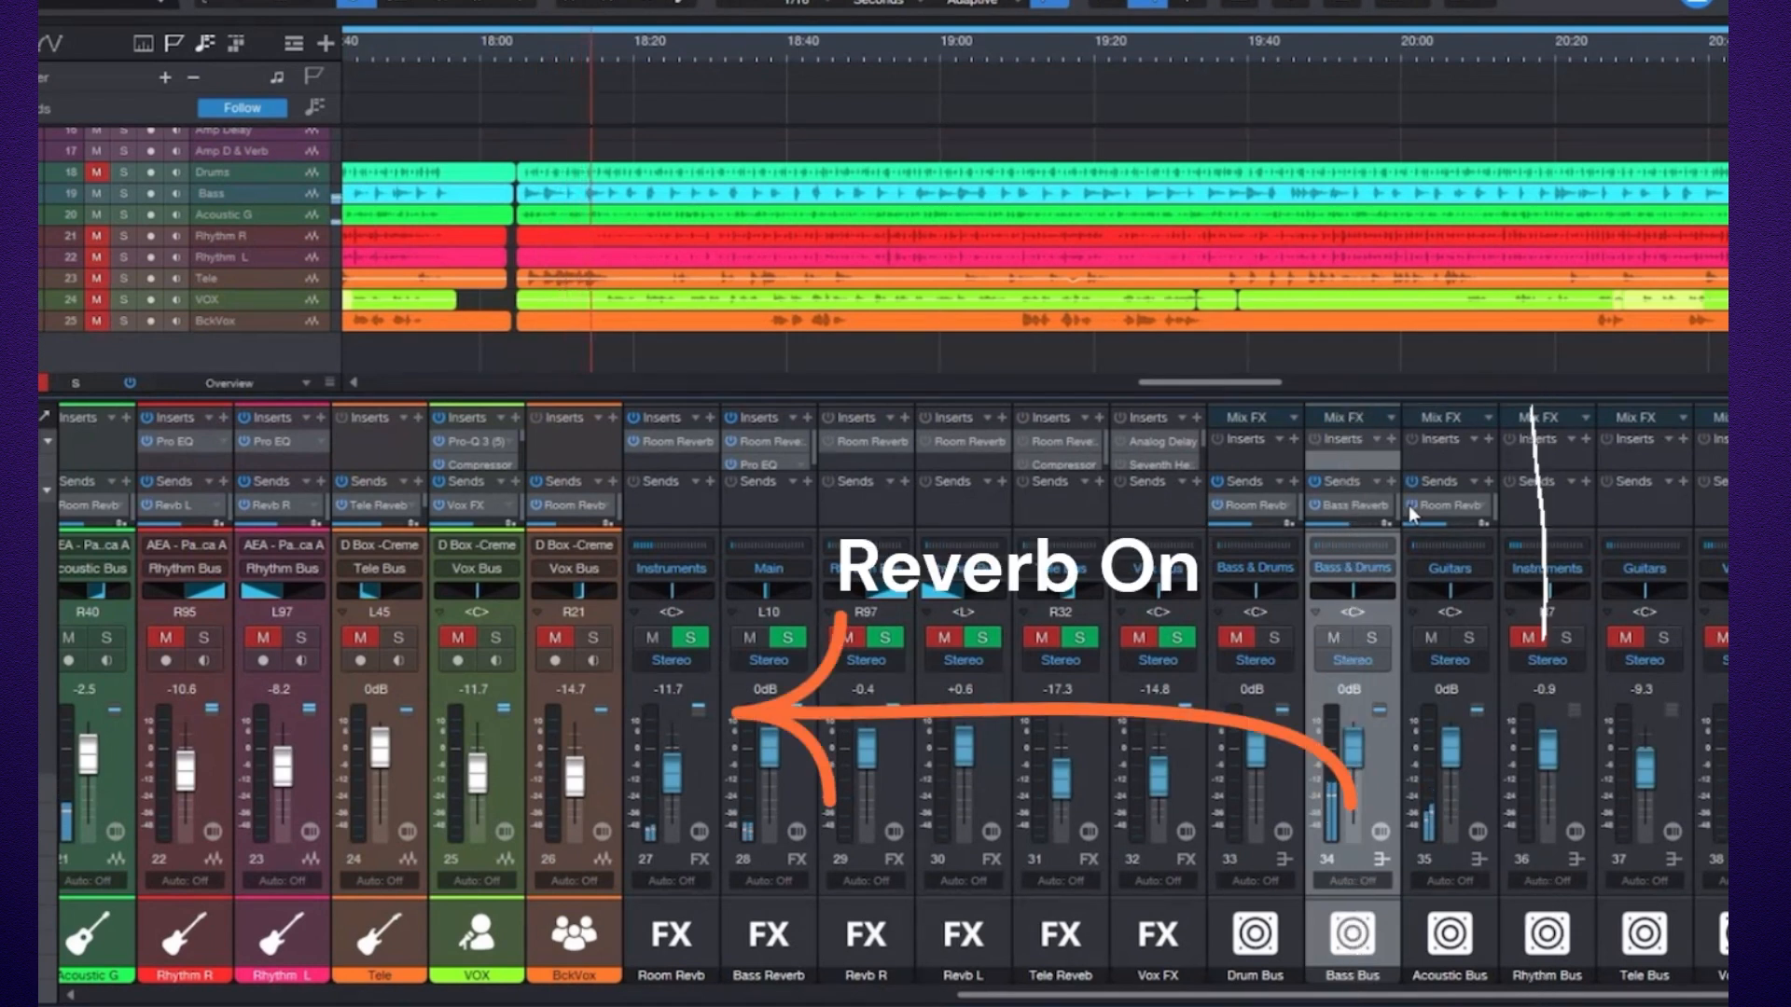
Mute the Bass Bus and Drum Bus channels.
{"action": "left_click", "coordinate": [1332, 638]}
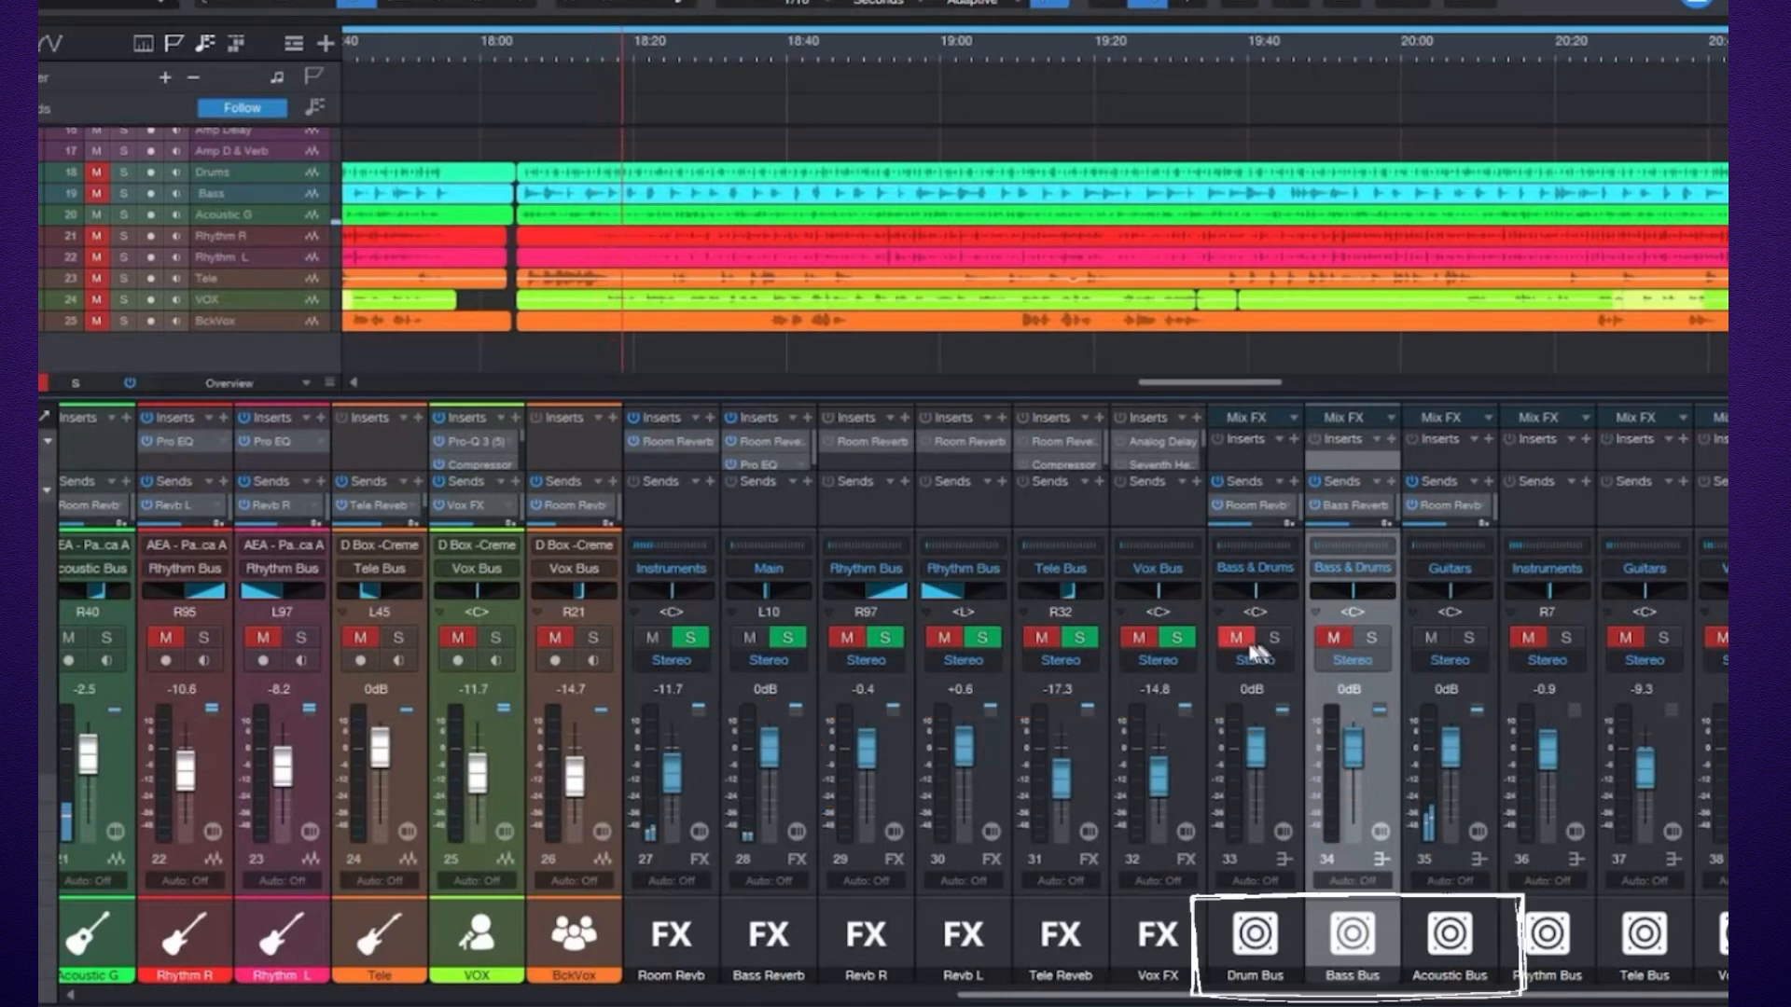
{"action": "left_click", "coordinate": [1332, 638]}
{"action": "left_click", "coordinate": [1238, 638]}
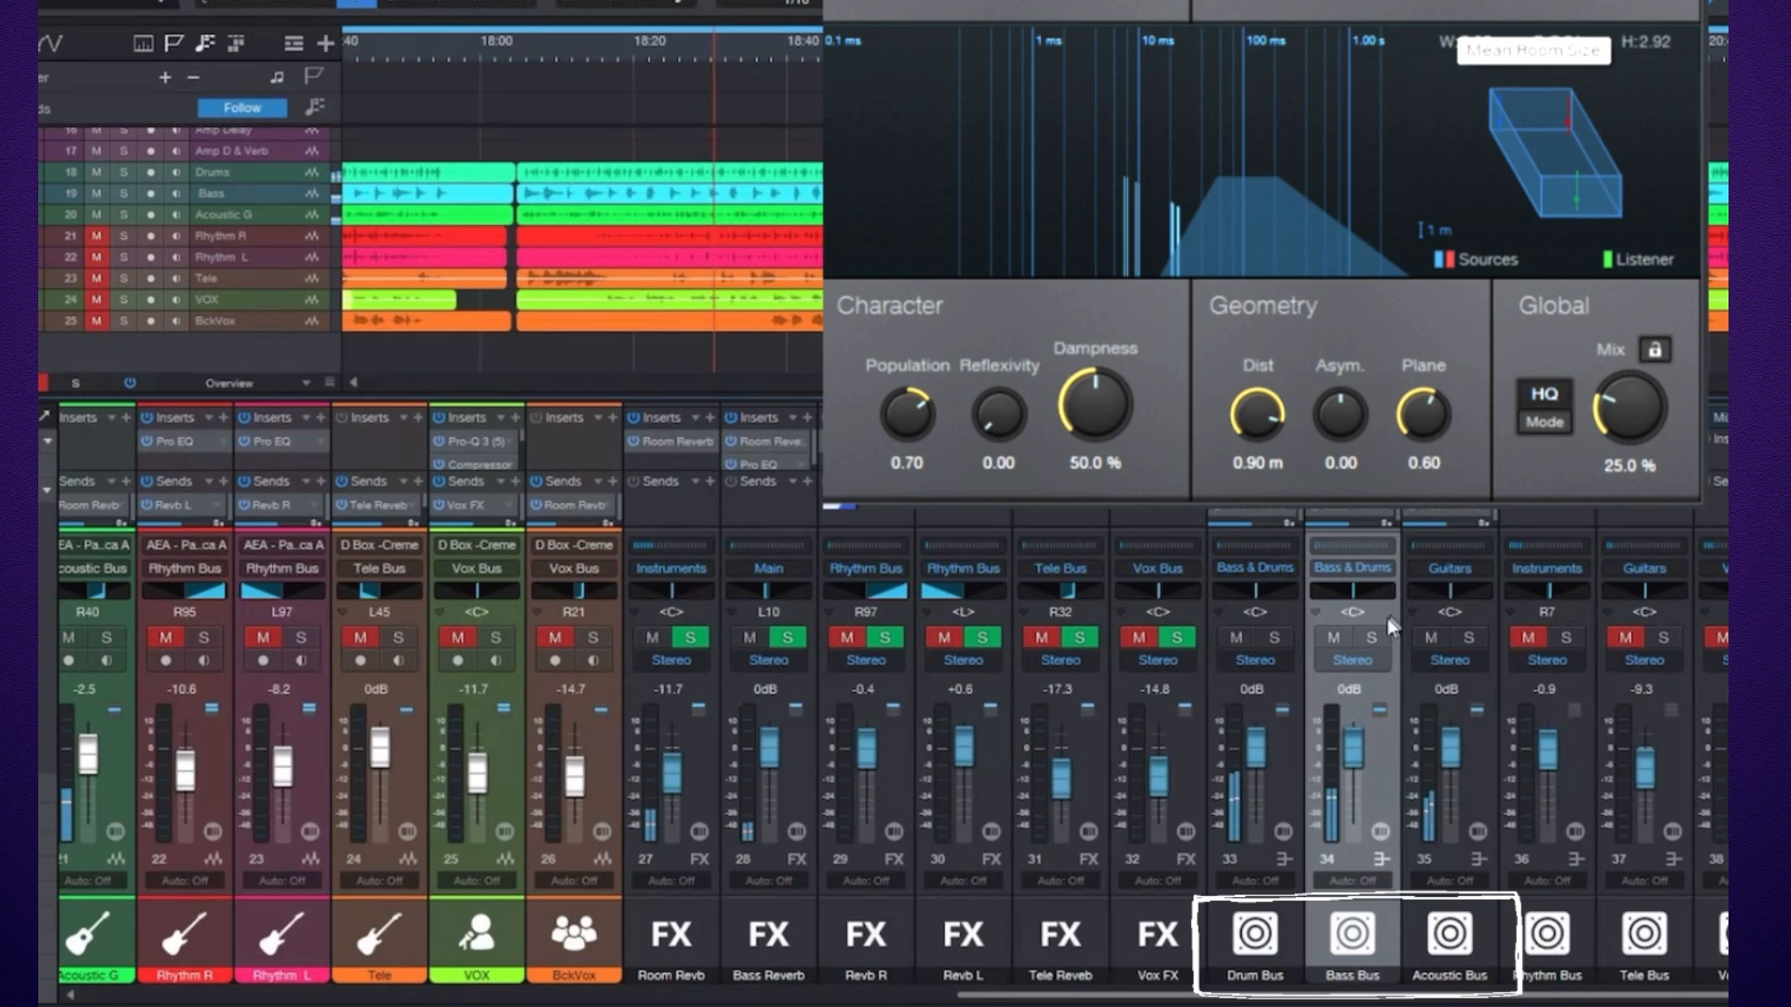
Open the Bass Reverb channel's Room Reverb and Pro EQ plugins, then close the Pro EQ.
{"action": "left_click", "coordinate": [763, 464]}
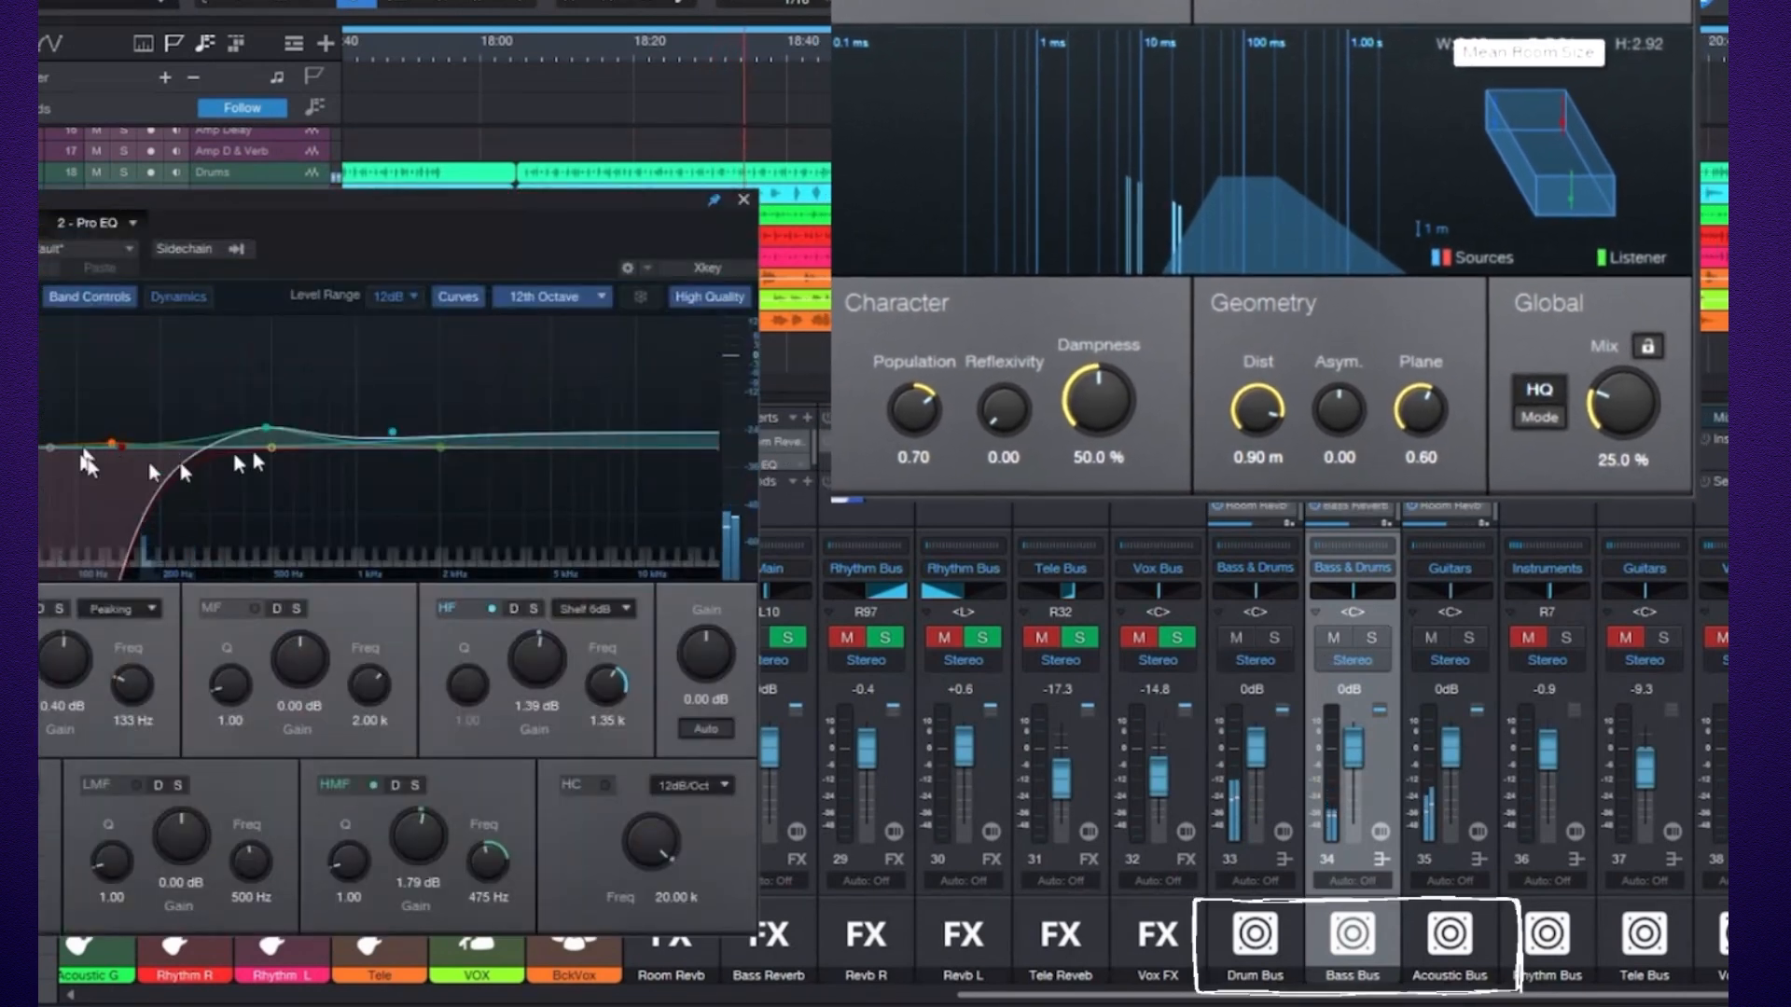
{"action": "left_click", "coordinate": [743, 200]}
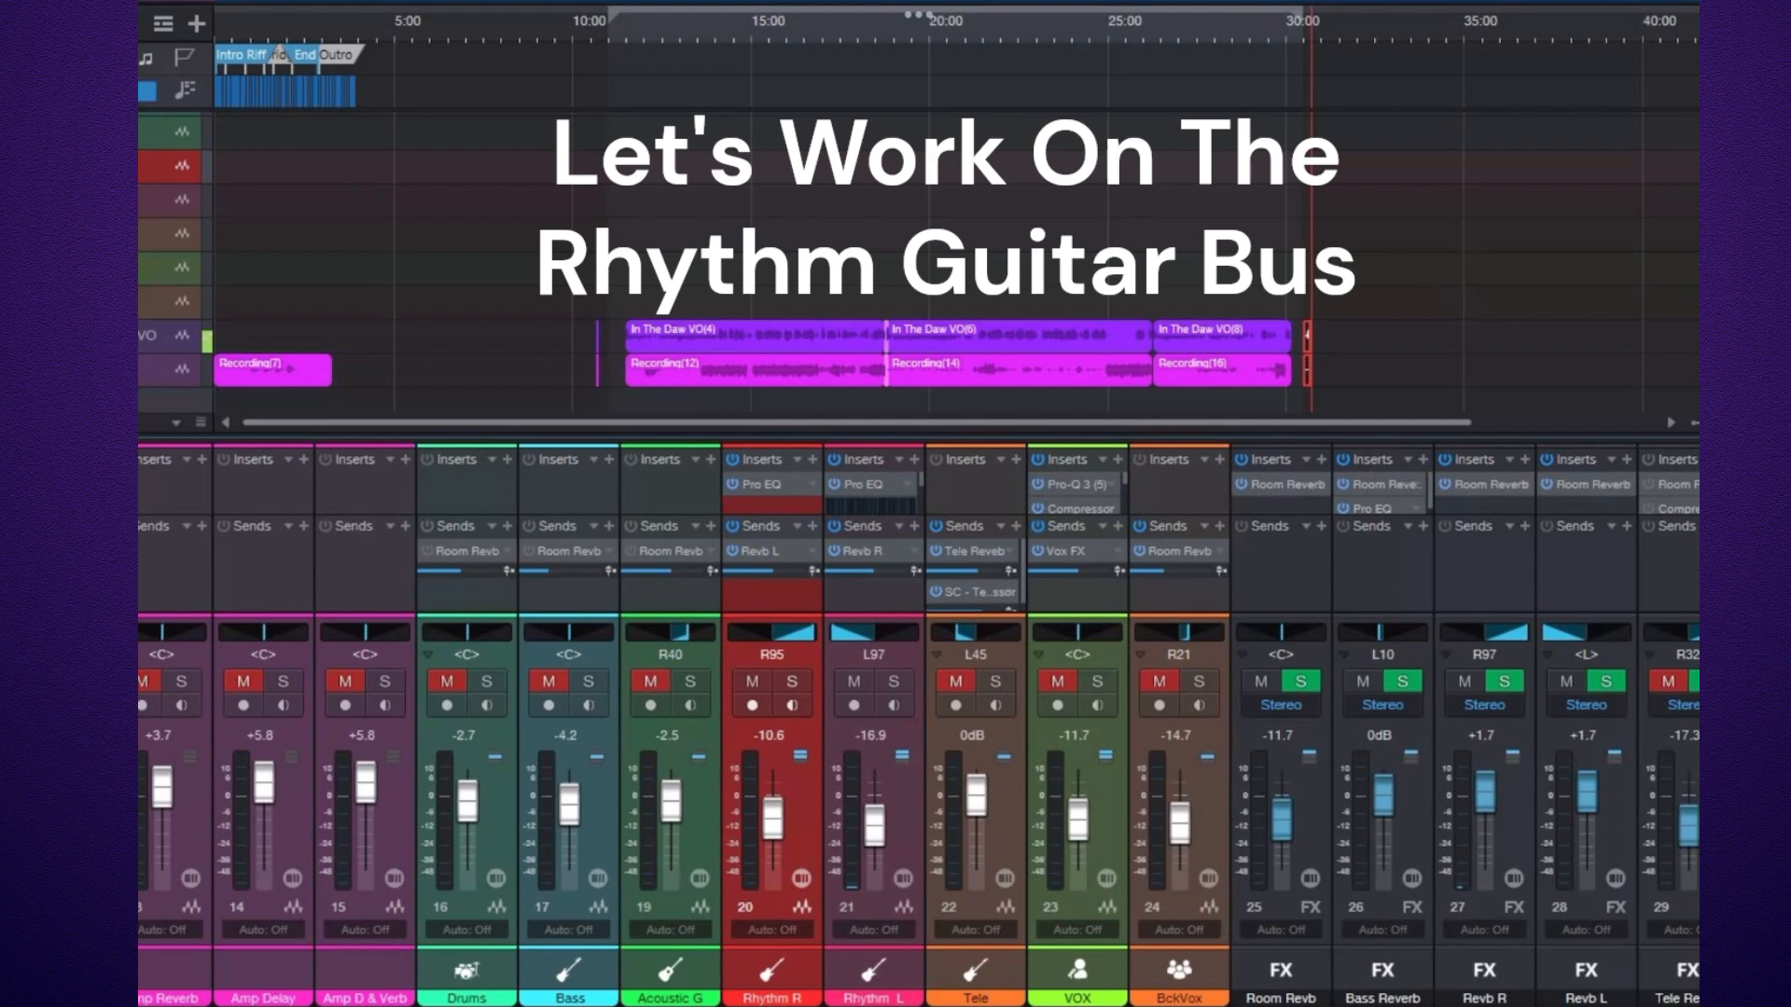
Scroll through the mixer channels to examine the Rhythm Guitar bus and its reverb FX channels.
{"action": "scroll", "coordinate": [919, 724], "scroll_direction": "right", "scroll_amount": 5}
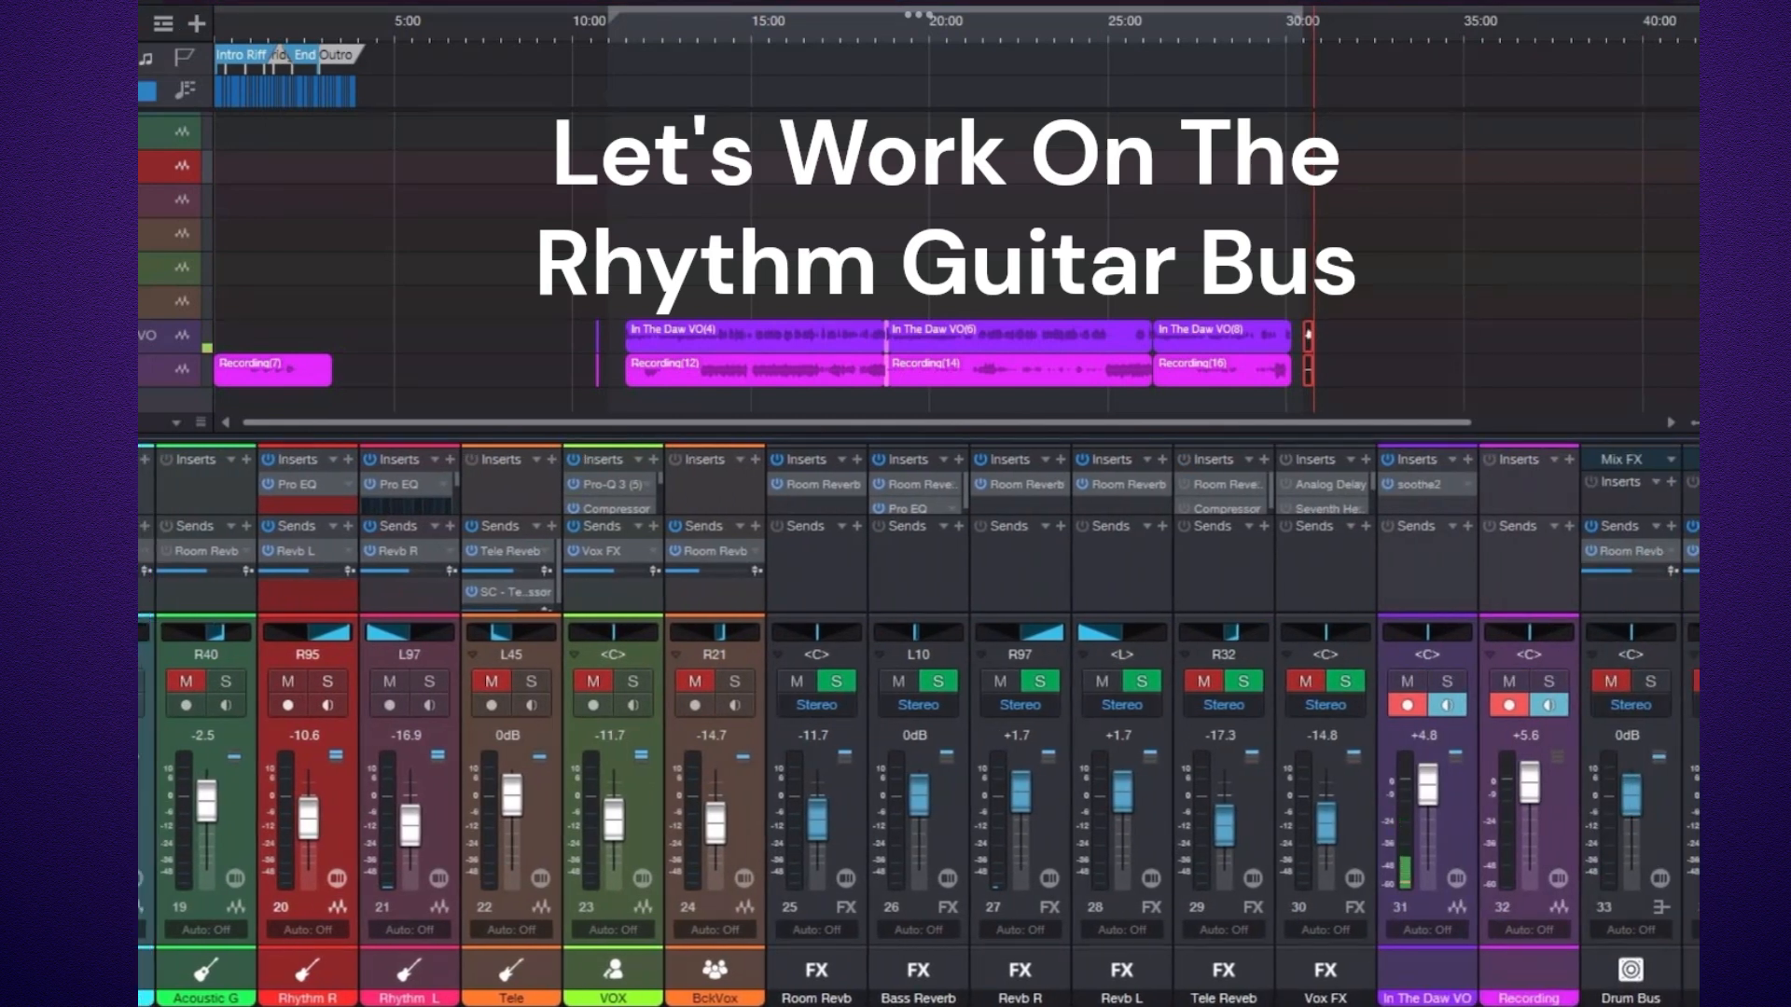
{"action": "scroll", "coordinate": [919, 725], "scroll_direction": "right", "scroll_amount": 5}
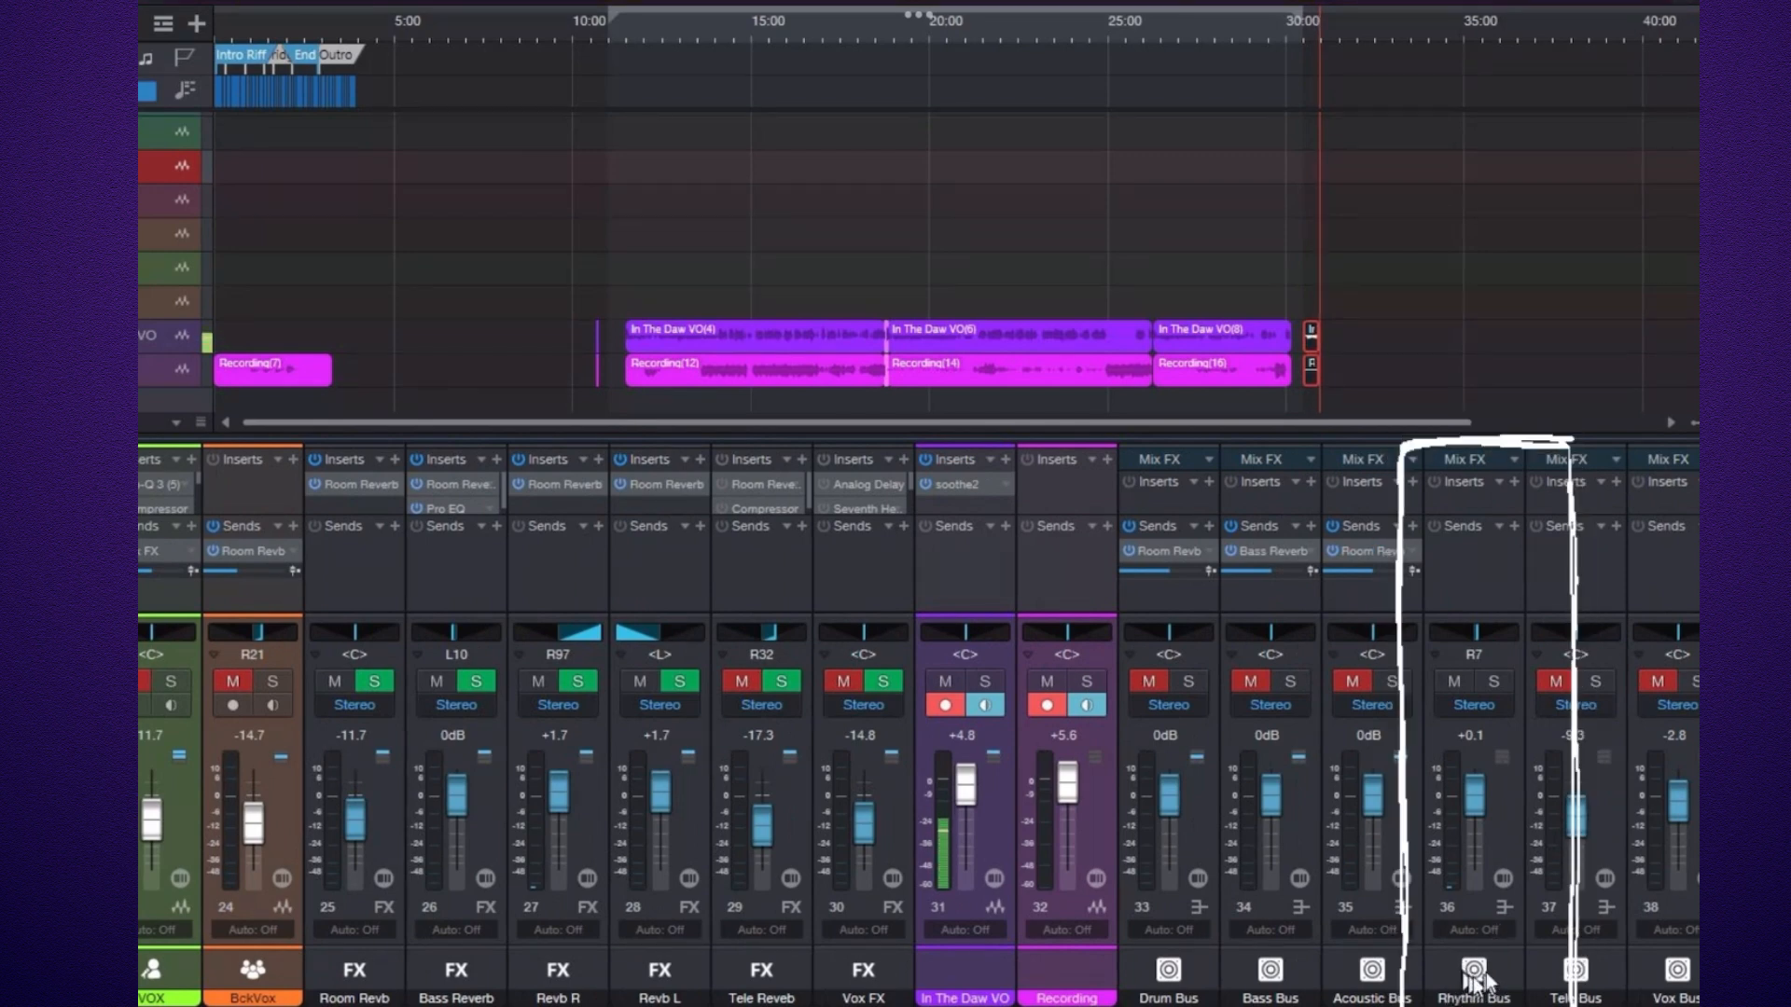
{"action": "left_click_drag", "start_coordinate": [1474, 1006], "coordinate": [1059, 1005]}
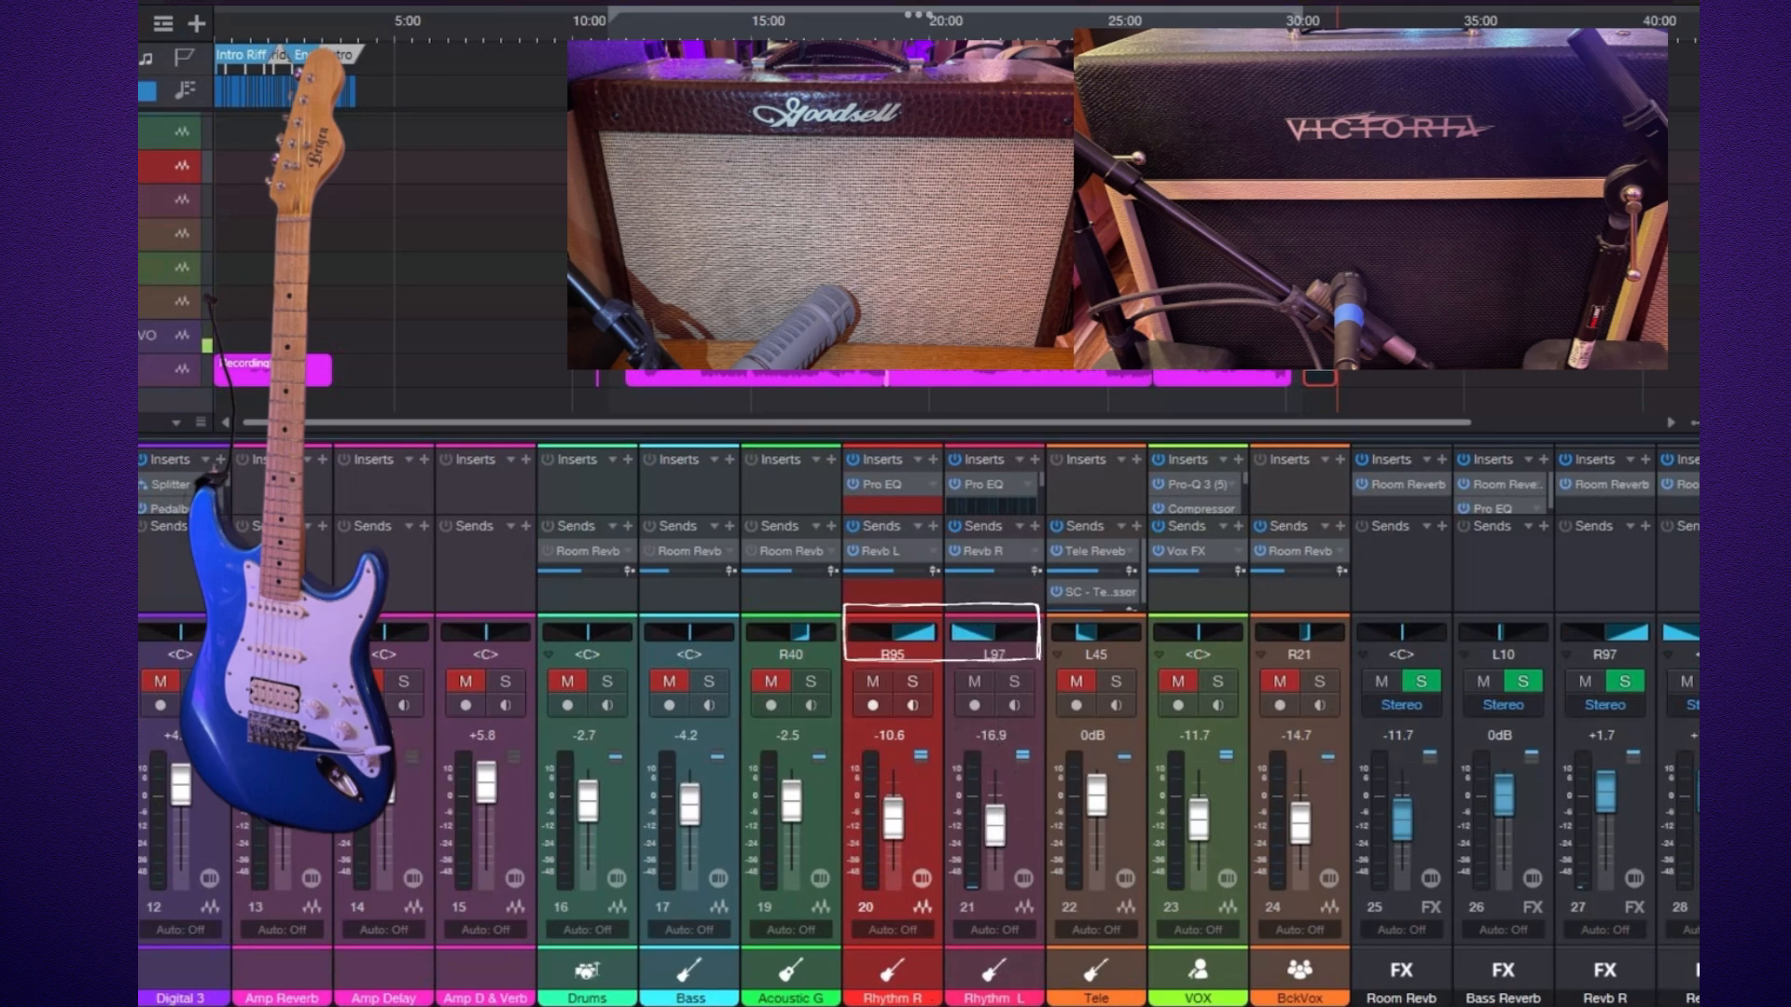
{"action": "scroll", "coordinate": [919, 725], "scroll_direction": "right", "scroll_amount": 6}
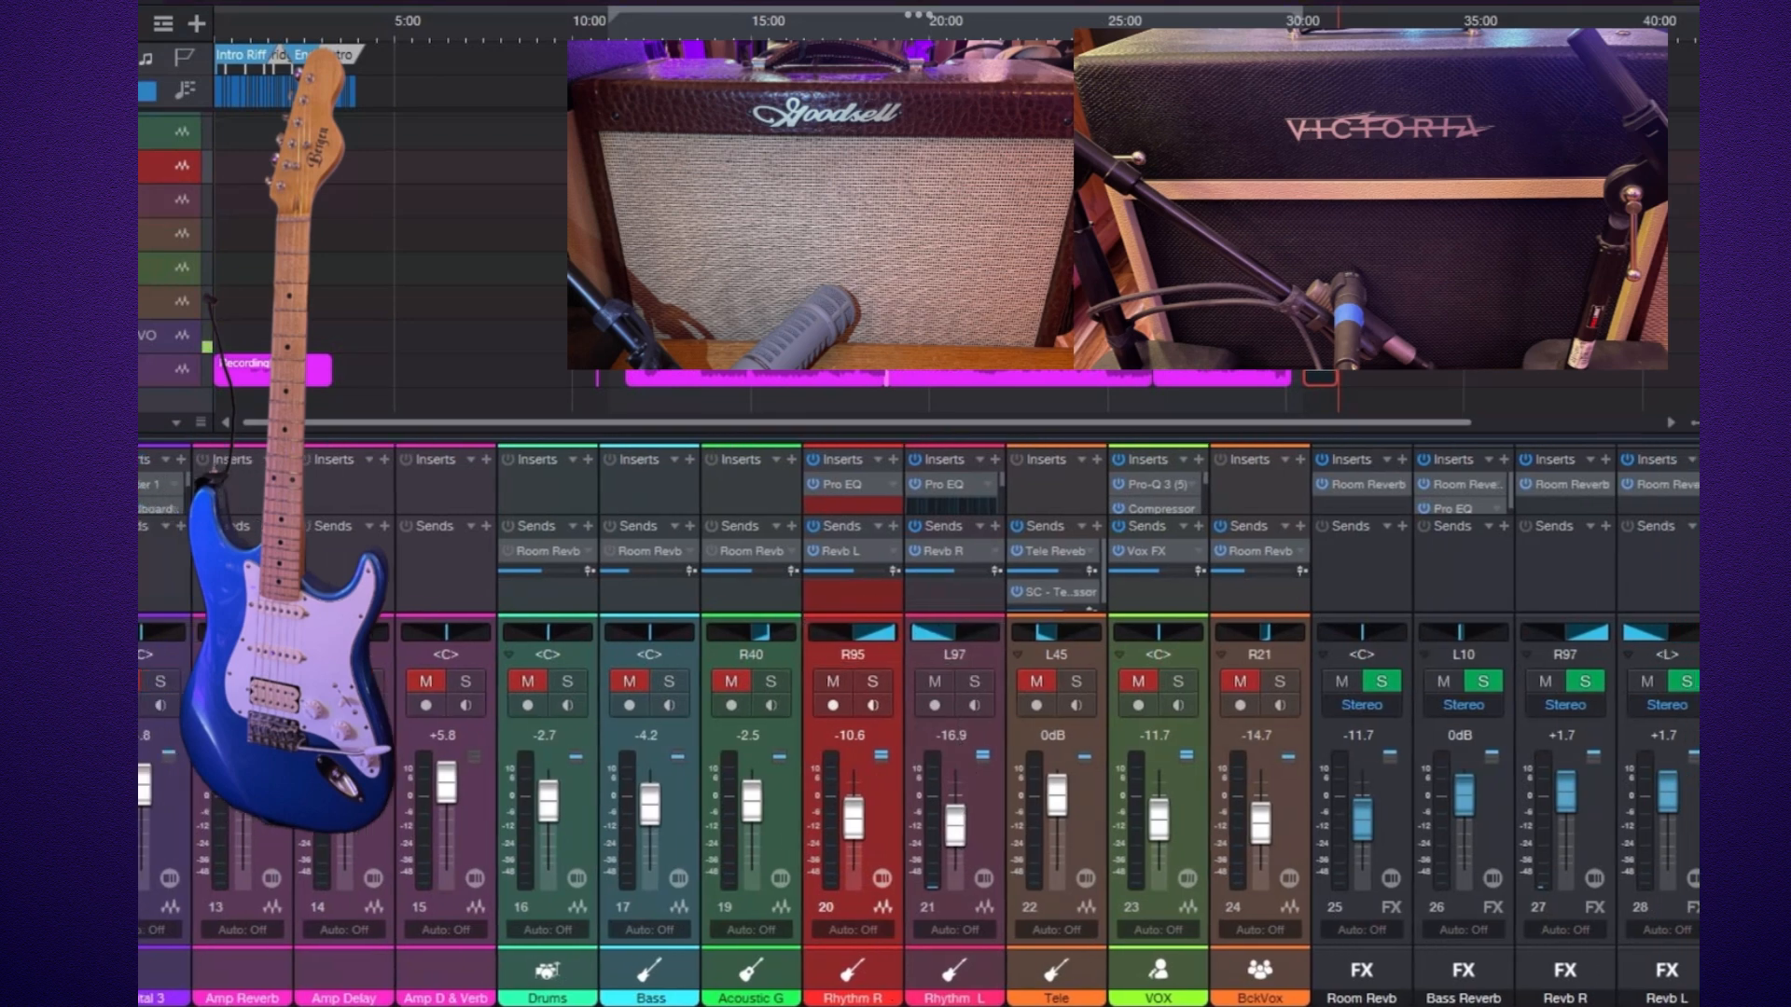
{"action": "scroll", "coordinate": [919, 725], "scroll_direction": "right", "scroll_amount": 3}
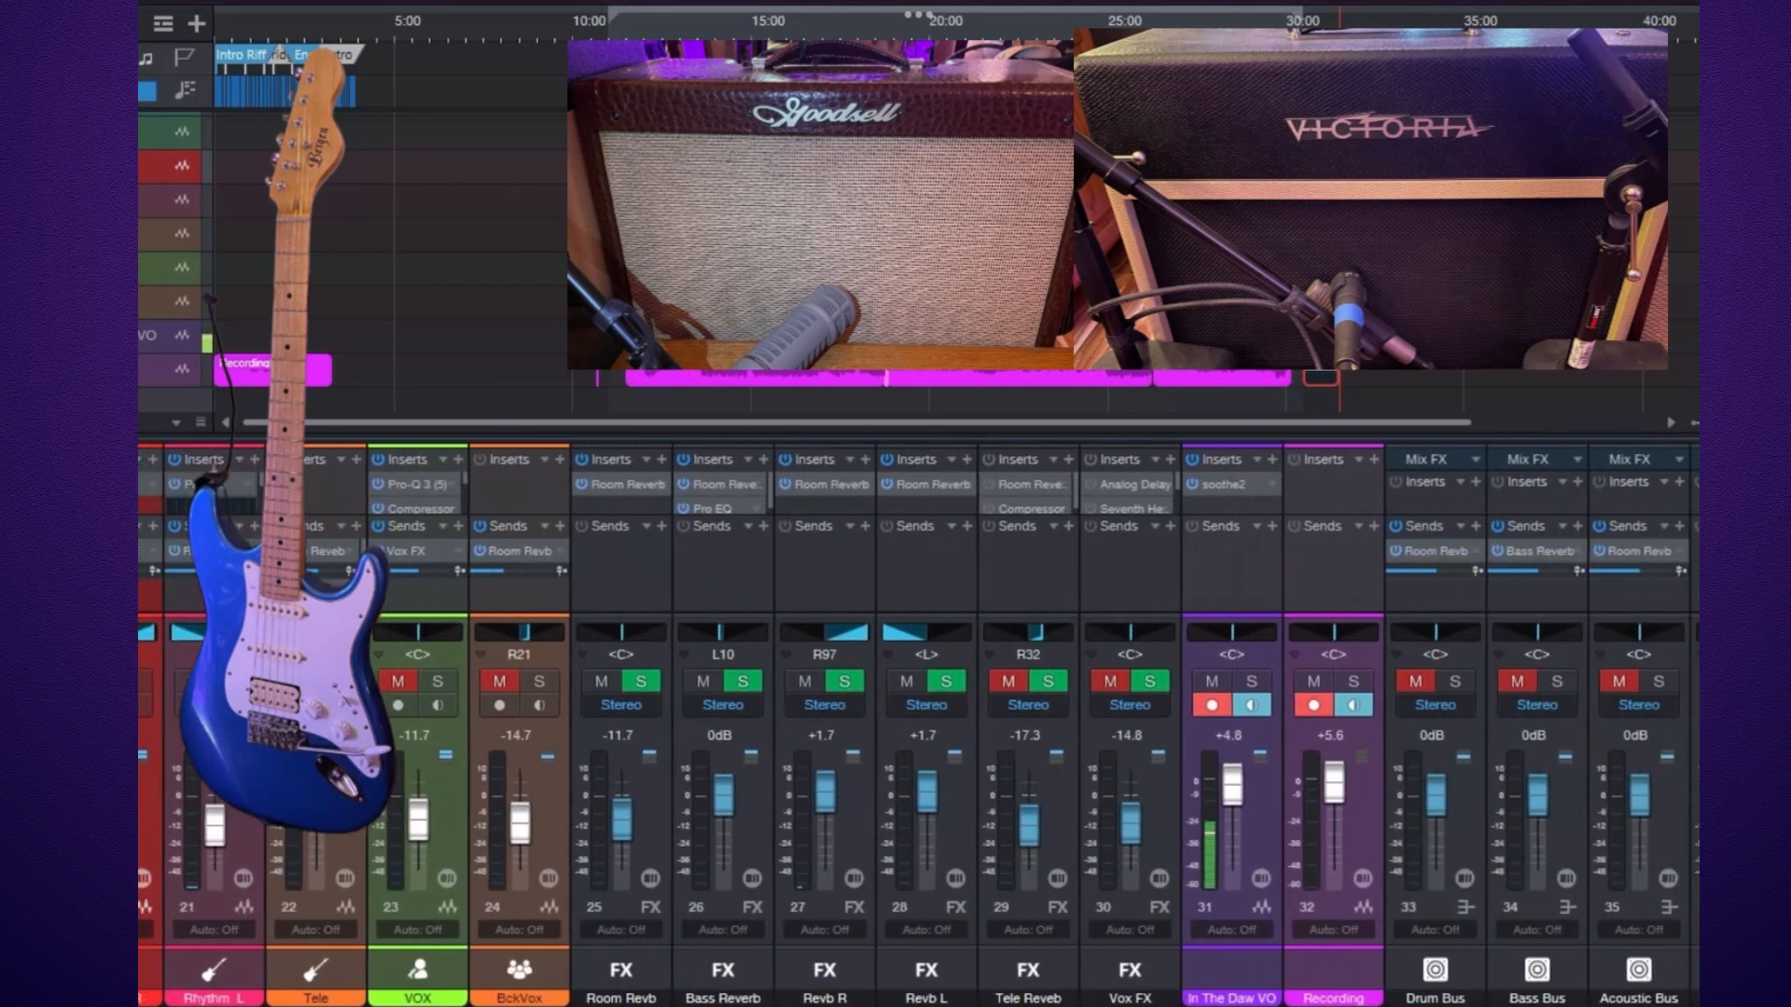
{"action": "scroll", "coordinate": [919, 724], "scroll_direction": "right", "scroll_amount": 1}
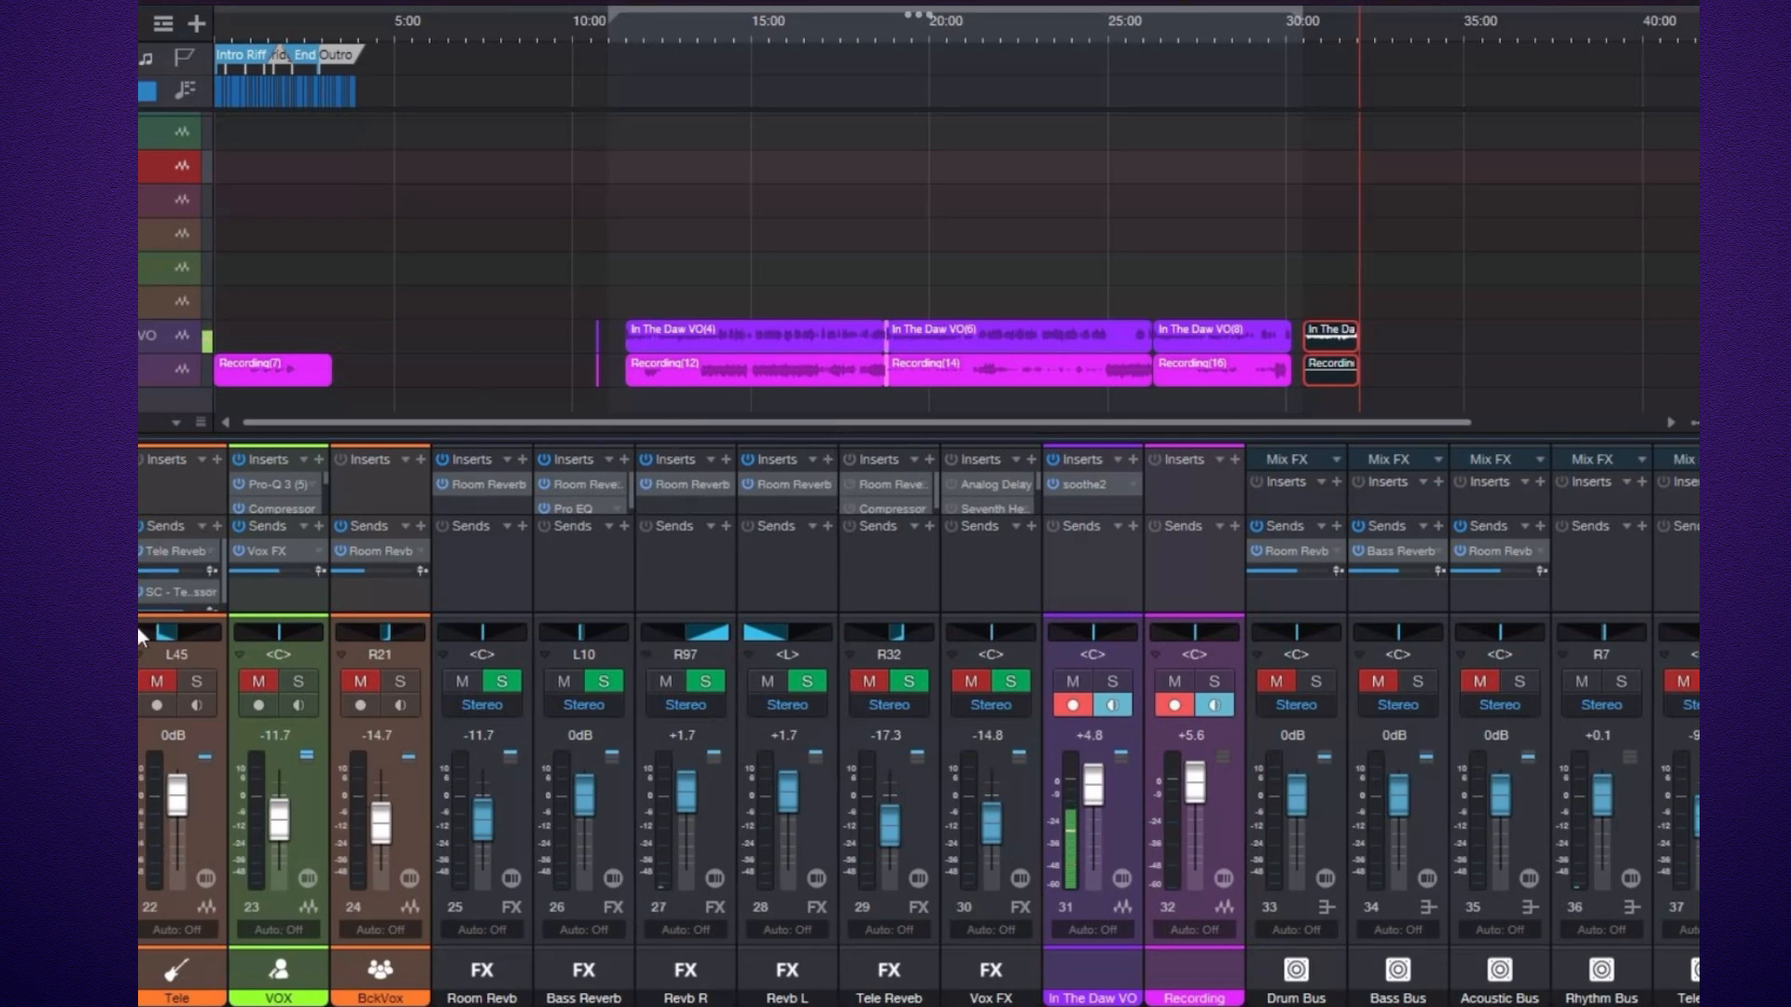
{"action": "scroll", "coordinate": [877, 1004], "scroll_direction": "right", "scroll_amount": 2}
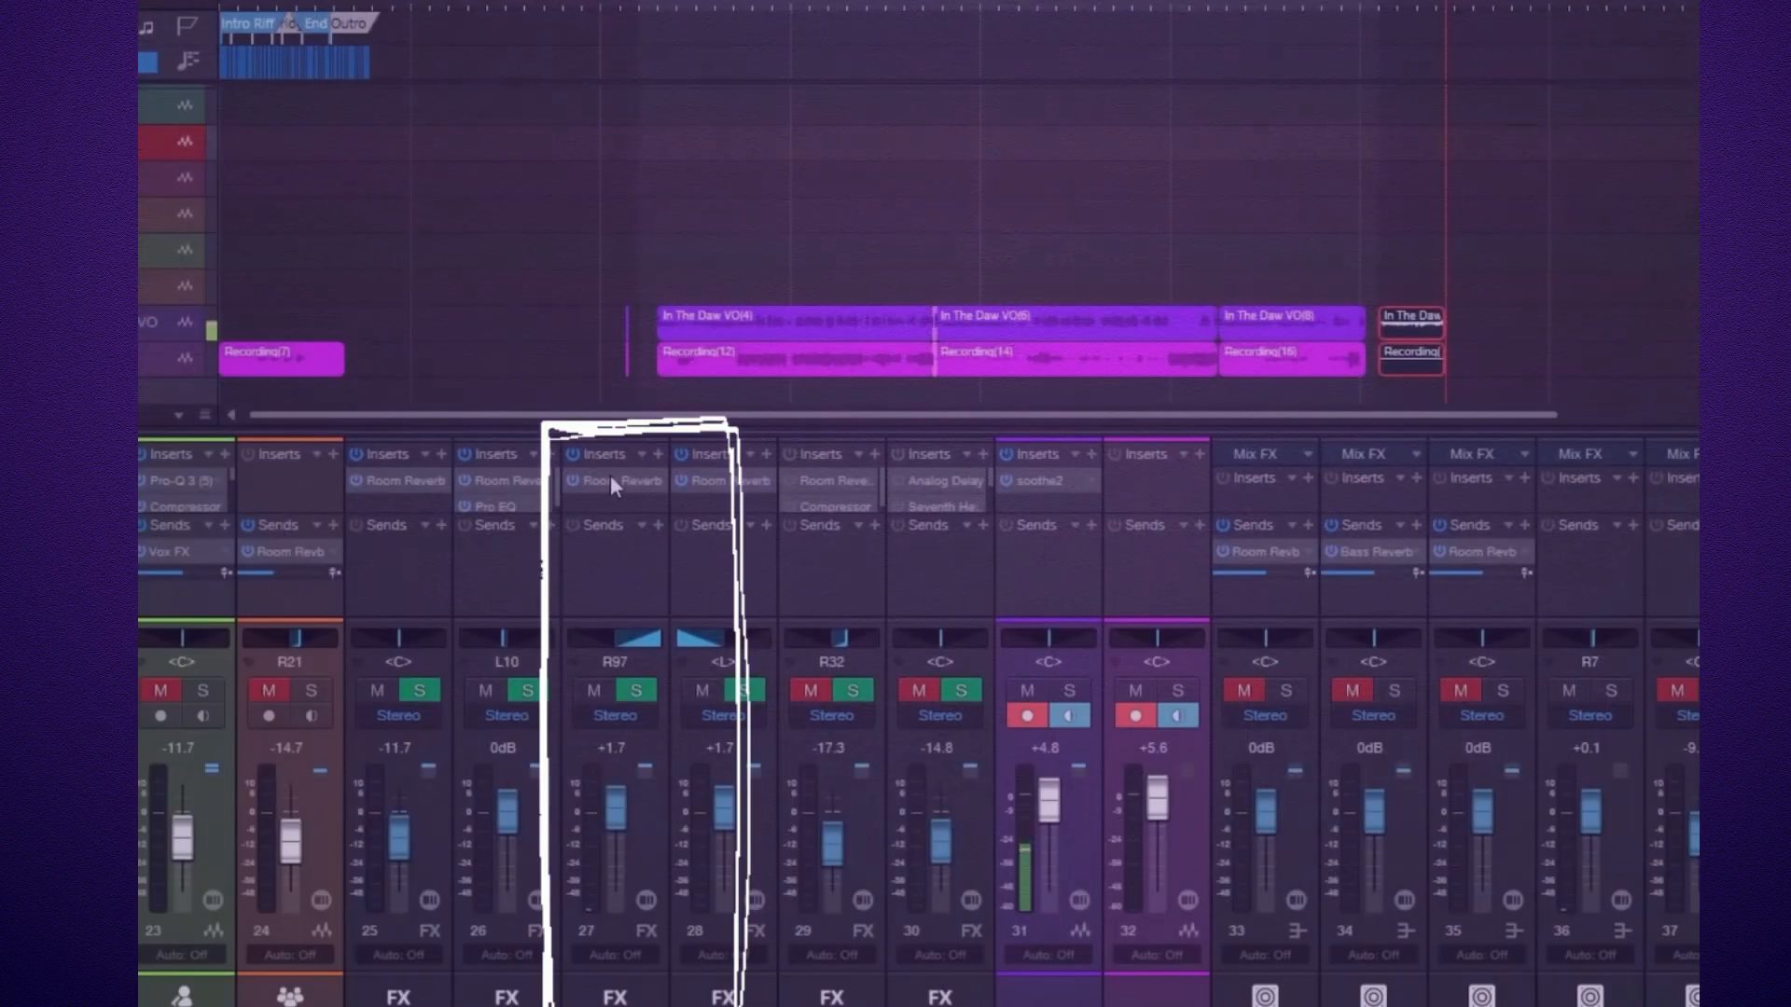
Open the Room Reverb plugin on the Revb R FX channel, reposition its window, and close it.
{"action": "double_click", "coordinate": [582, 480]}
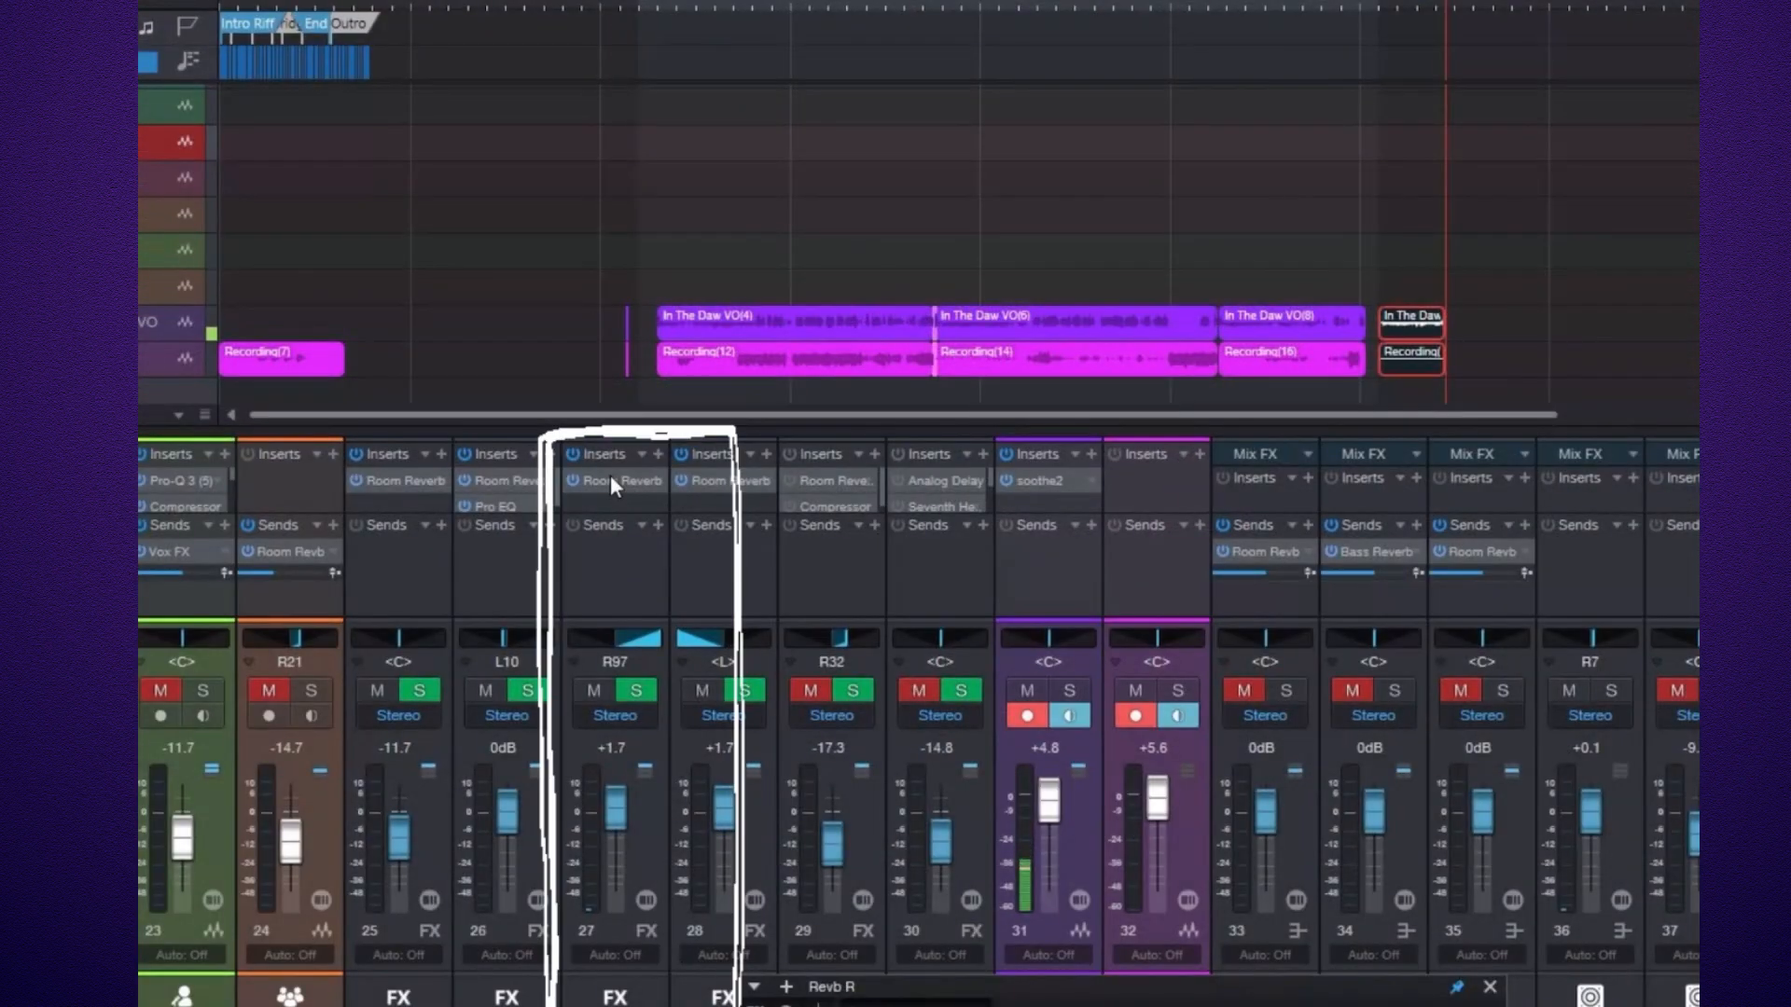
{"action": "left_click_drag", "start_coordinate": [978, 975], "coordinate": [894, 194]}
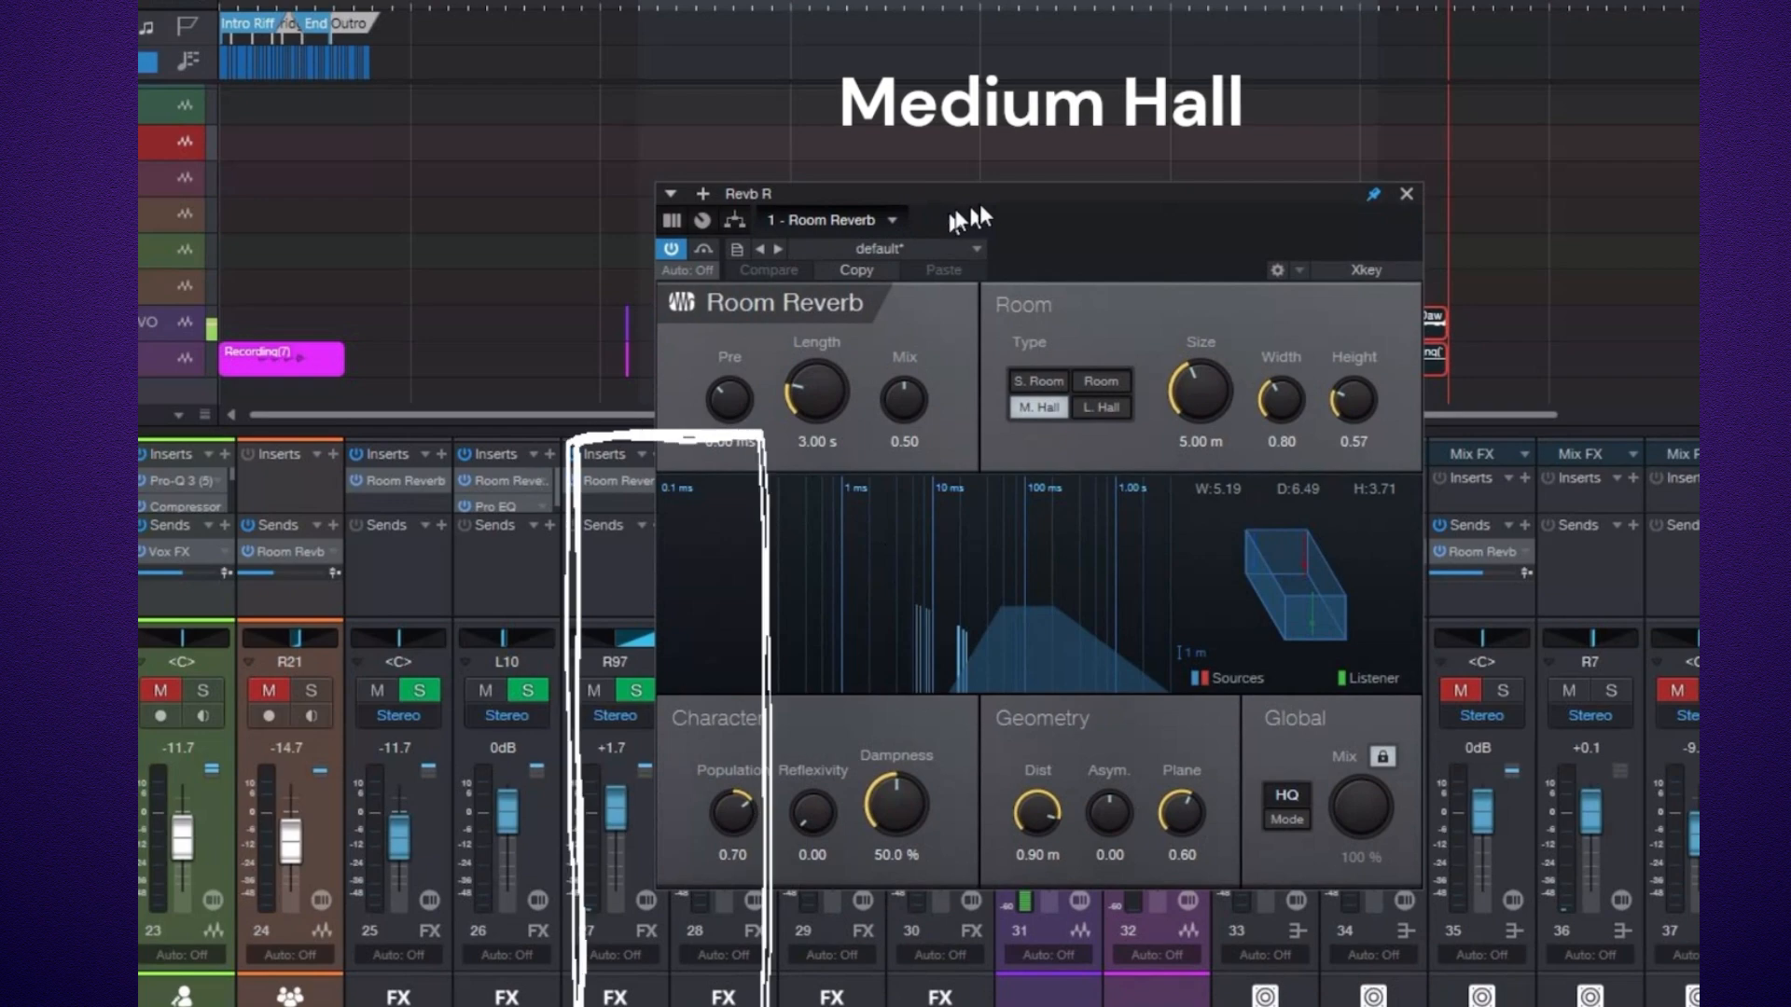
{"action": "left_click_drag", "start_coordinate": [1017, 197], "coordinate": [140, 224]}
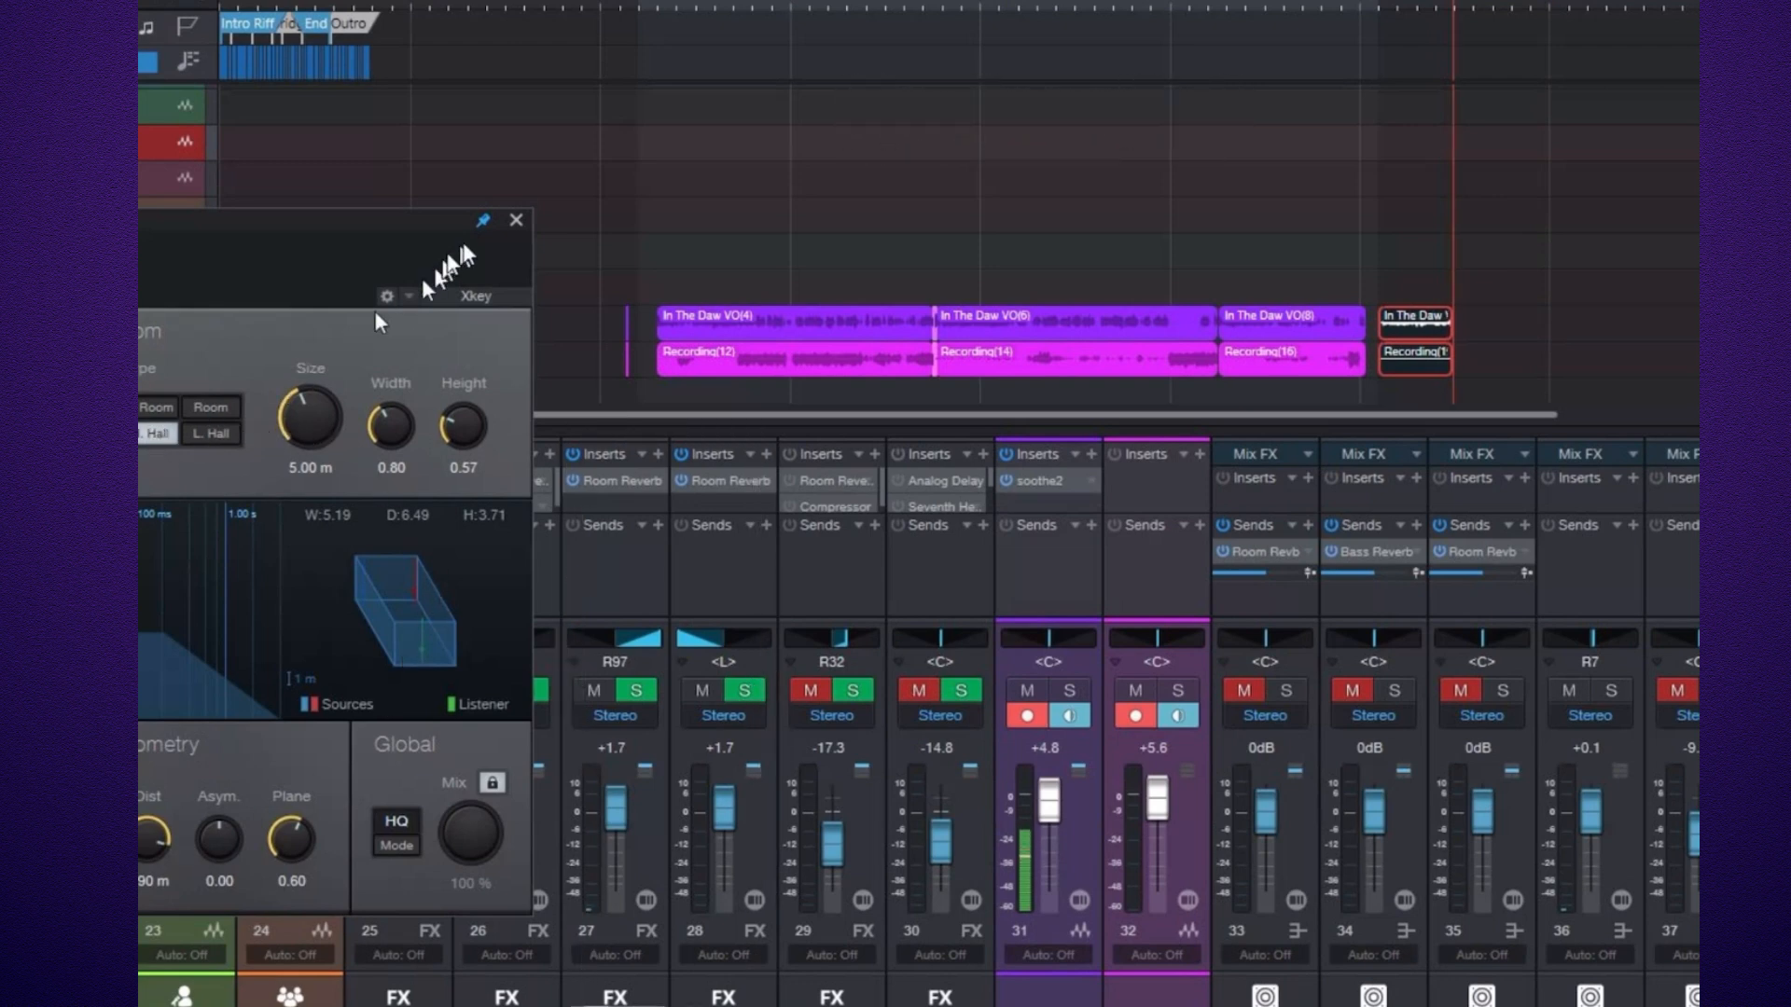
{"action": "left_click", "coordinate": [514, 219]}
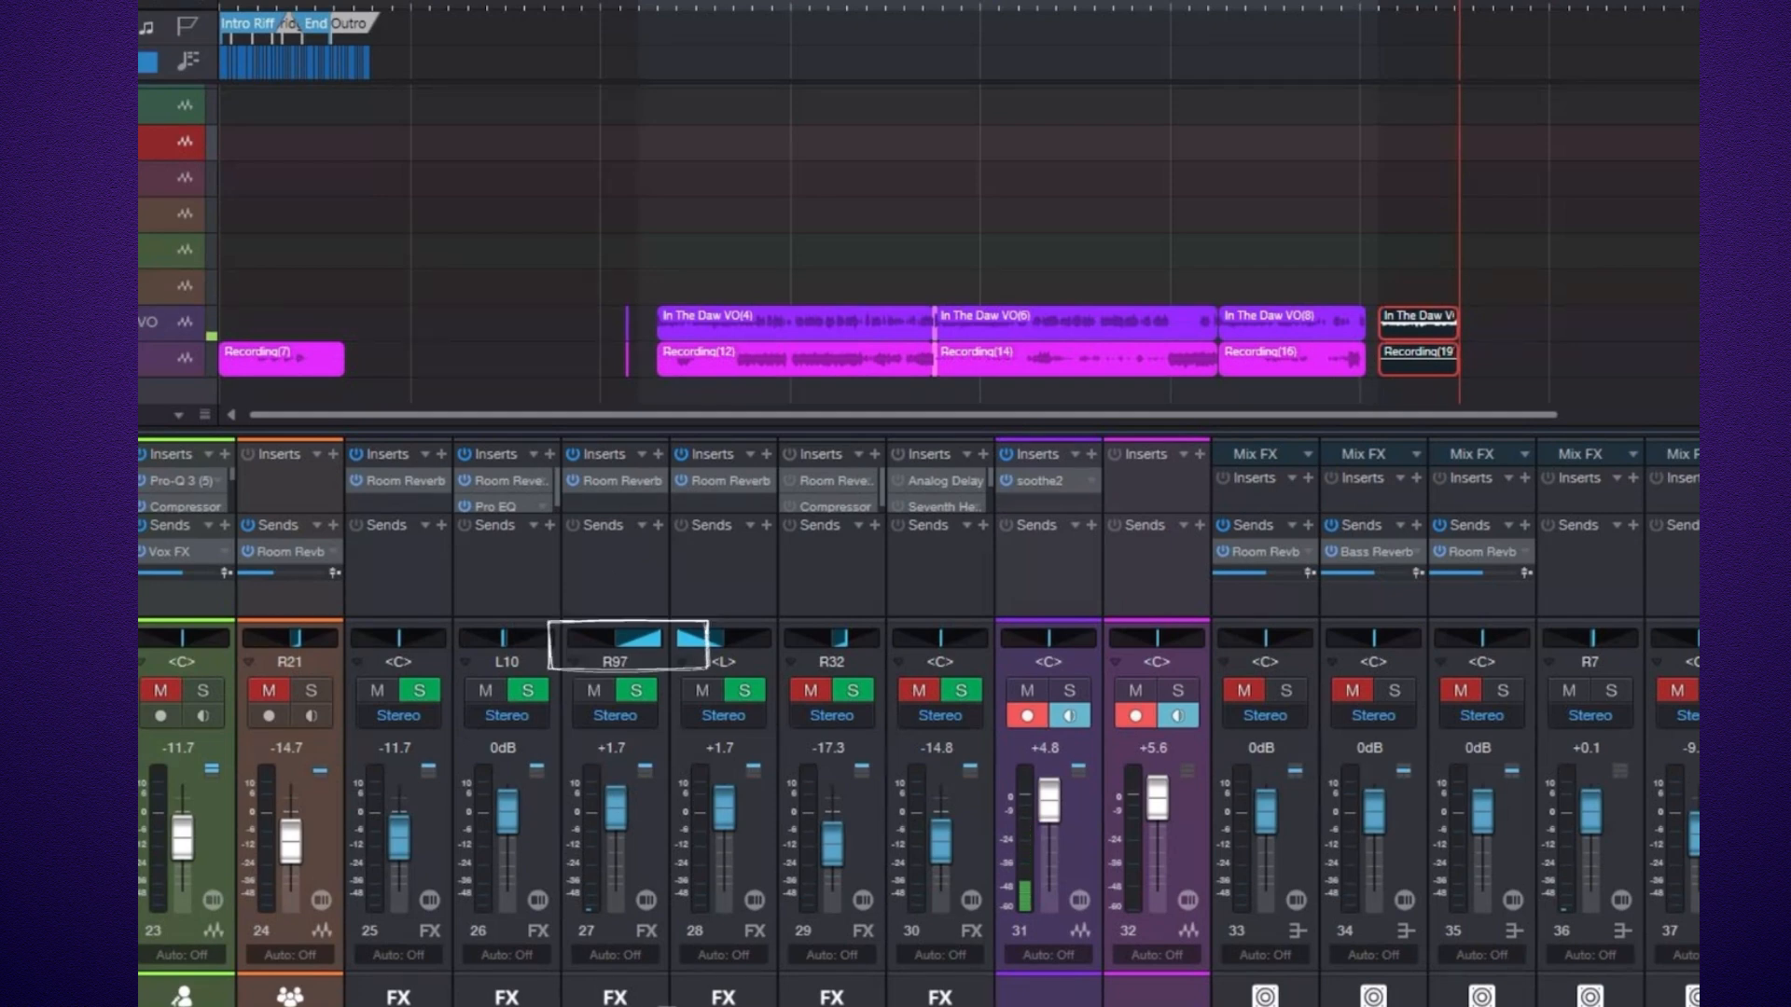
Start playback of the song to listen to the rhythm guitars and their reverbs.
{"action": "scroll", "coordinate": [666, 1002], "scroll_direction": "left", "scroll_amount": 4}
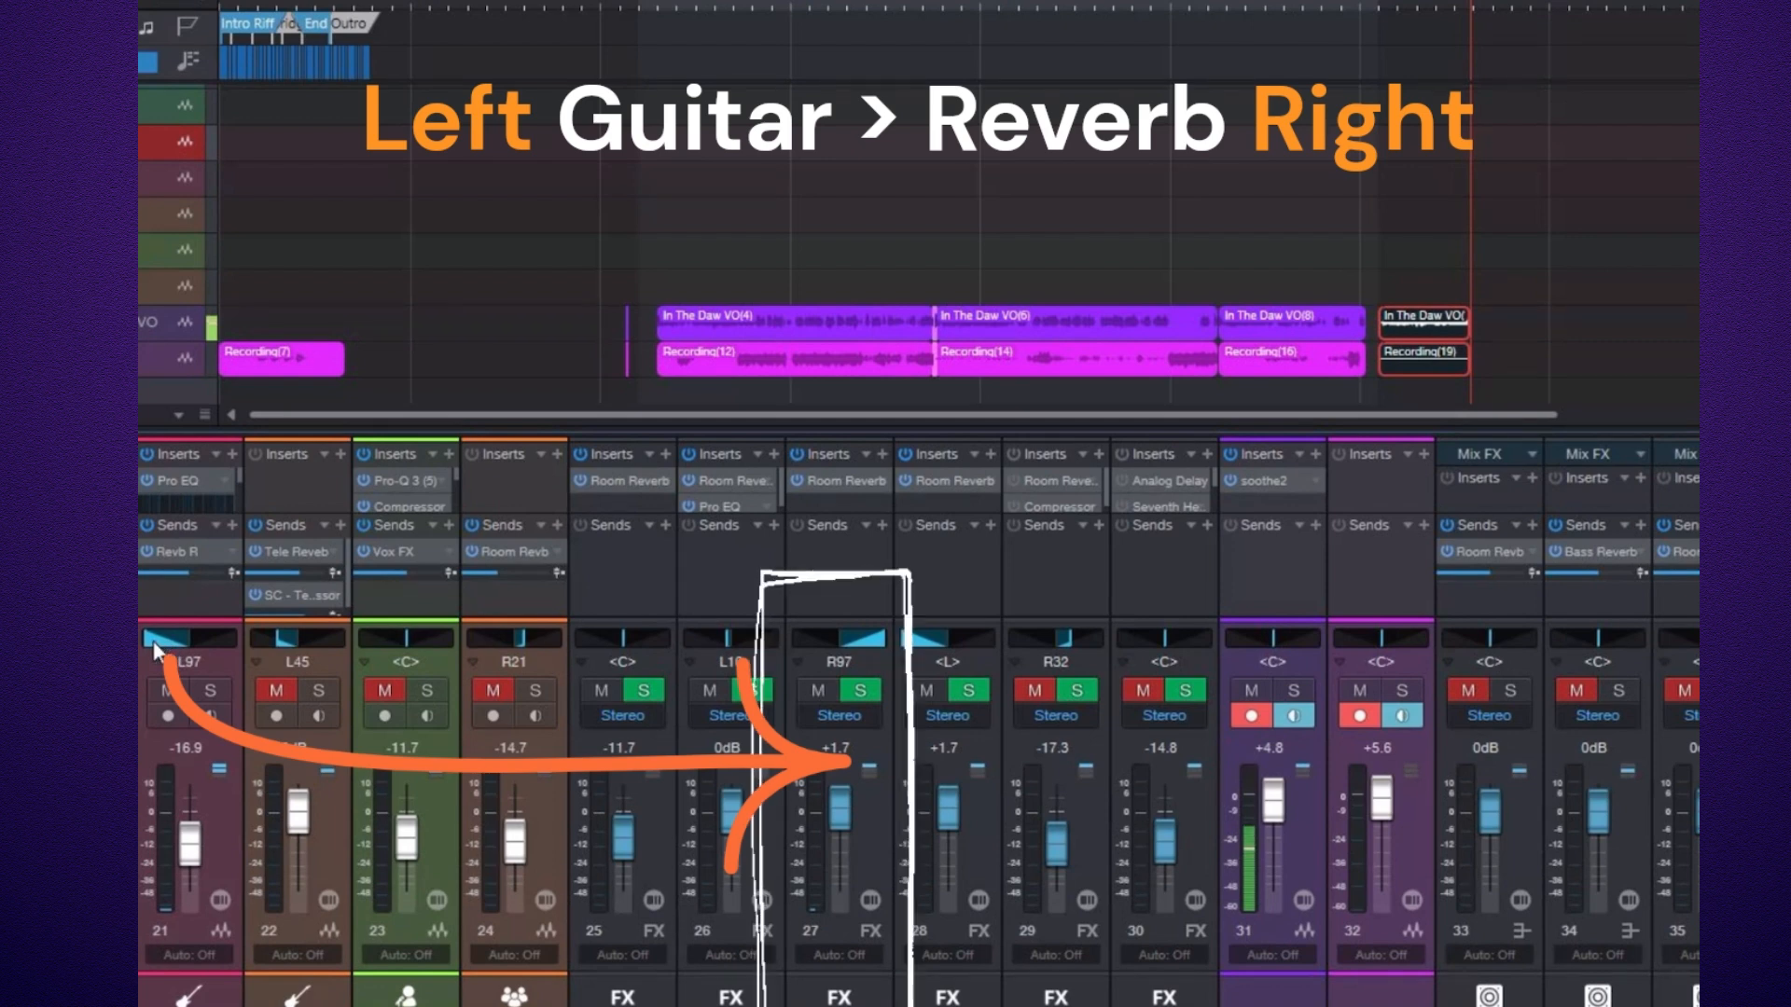
{"action": "mouse_move", "coordinate": [153, 641]}
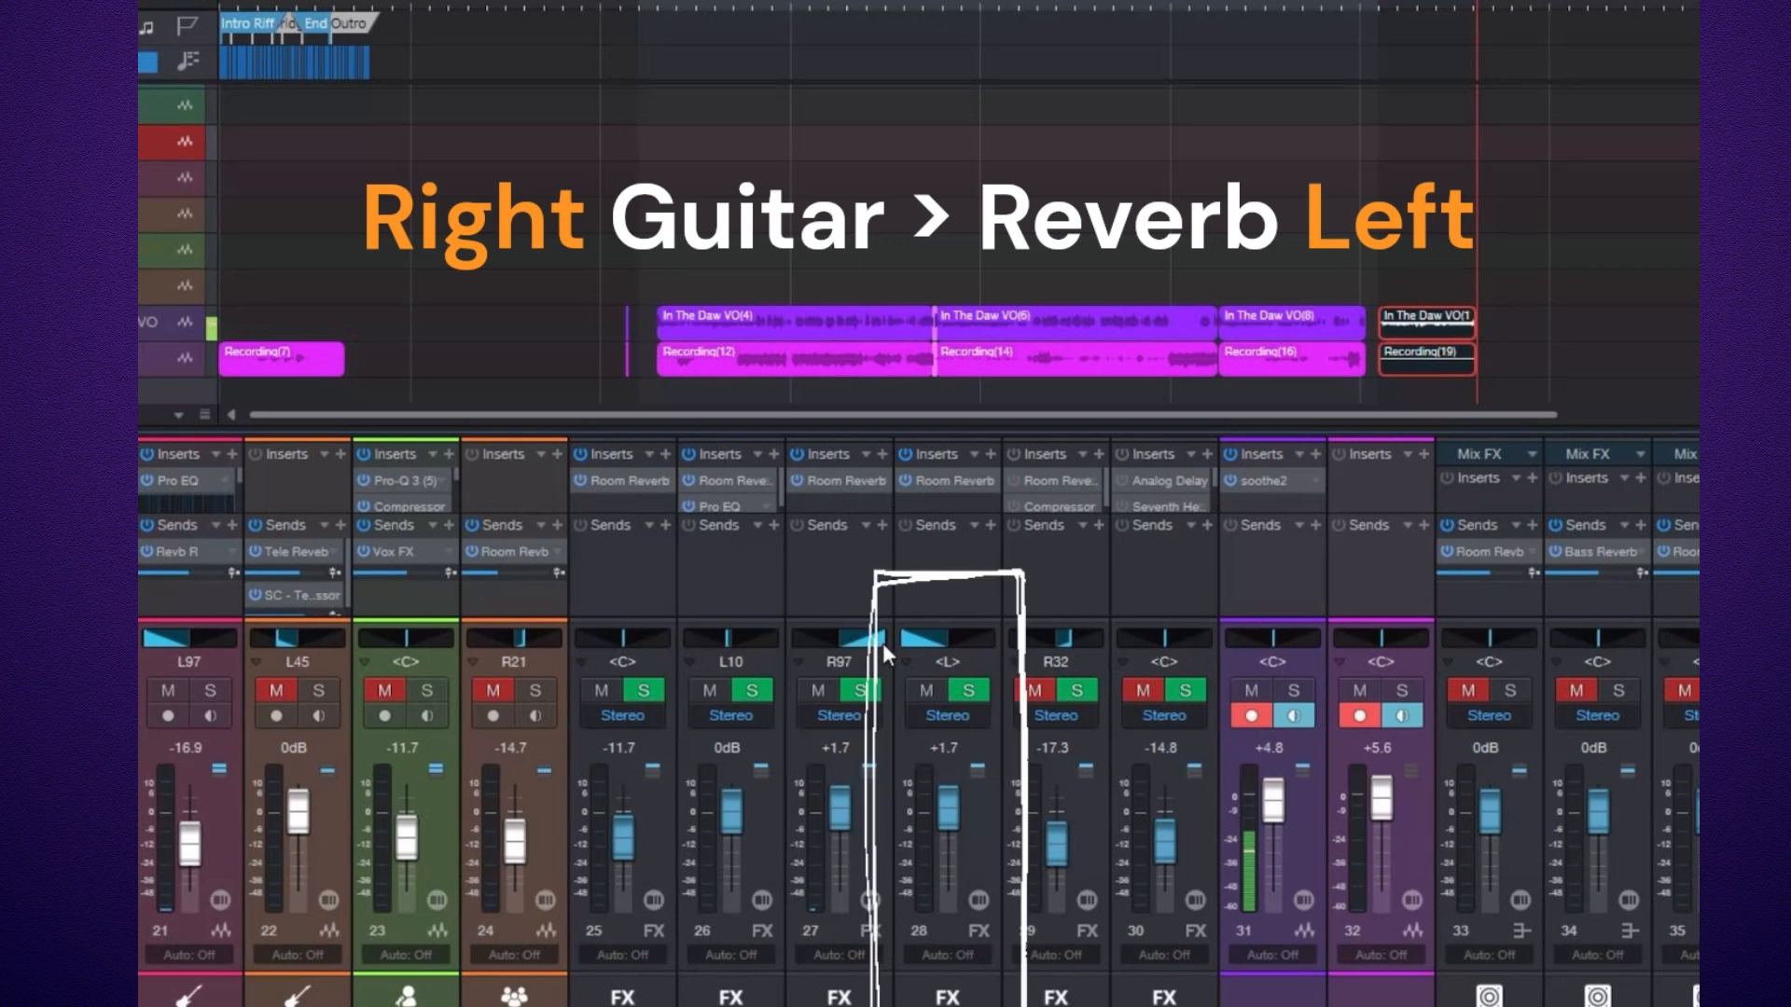
{"action": "mouse_move", "coordinate": [883, 643]}
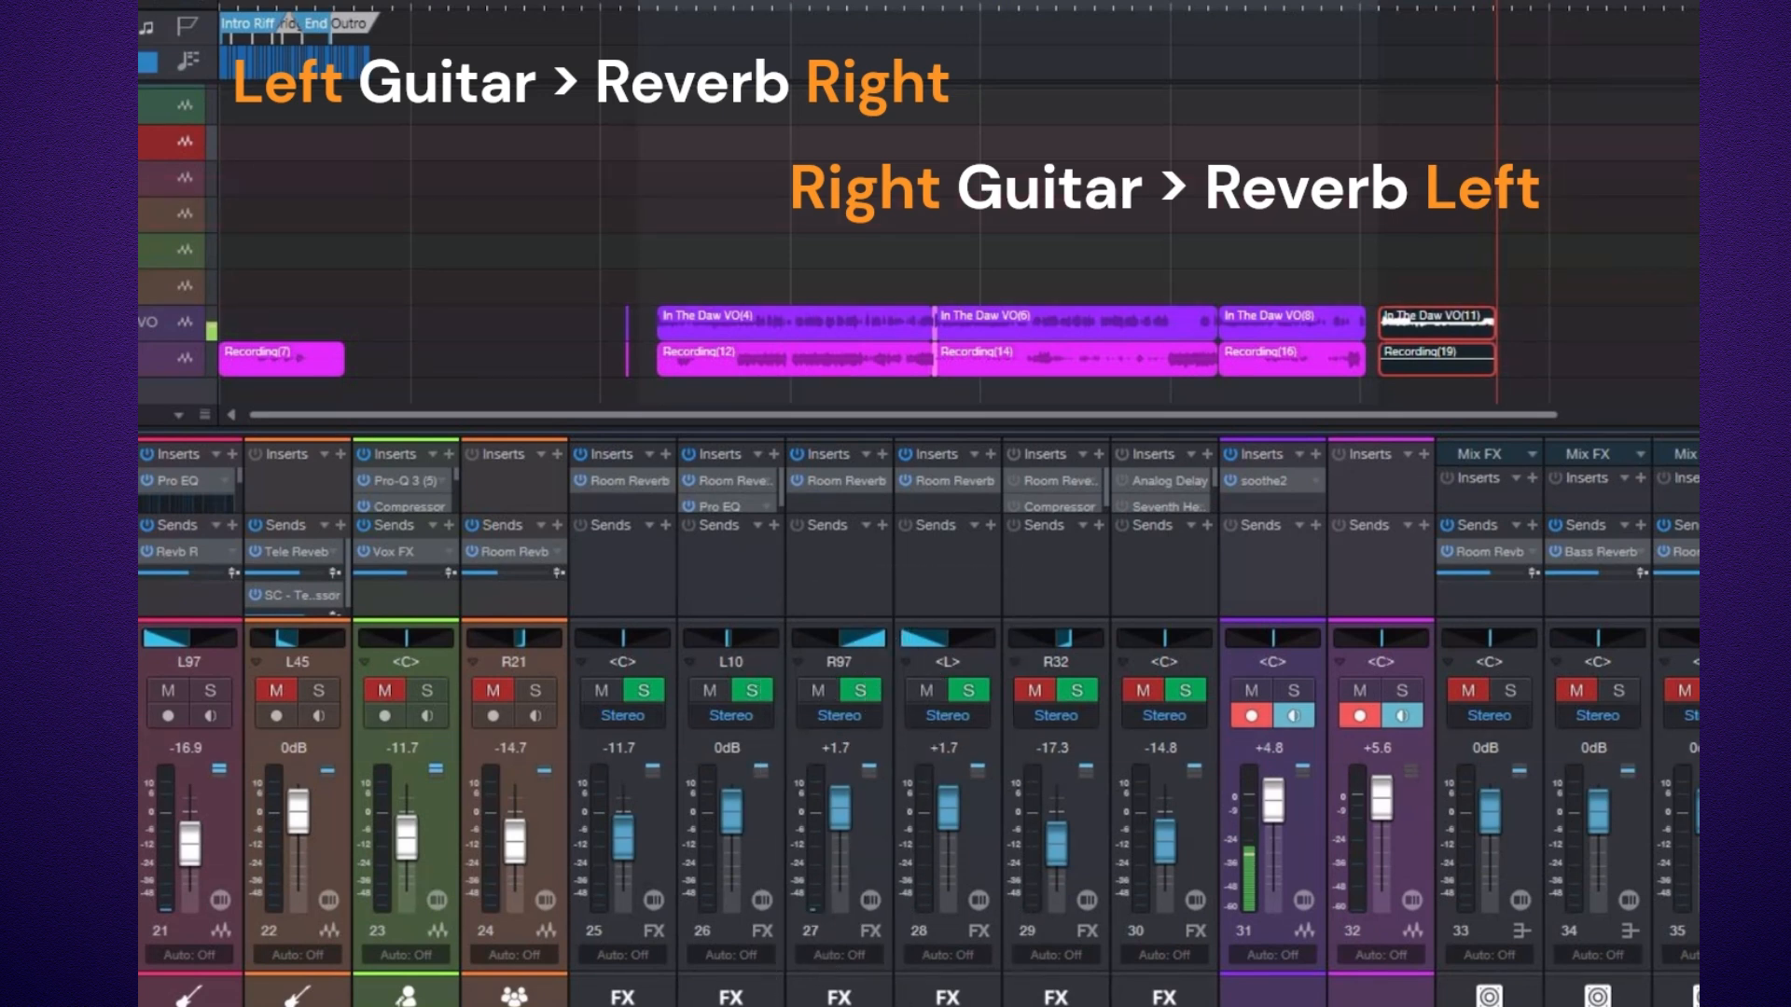
{"action": "scroll", "coordinate": [918, 721], "scroll_direction": "right", "scroll_amount": 3}
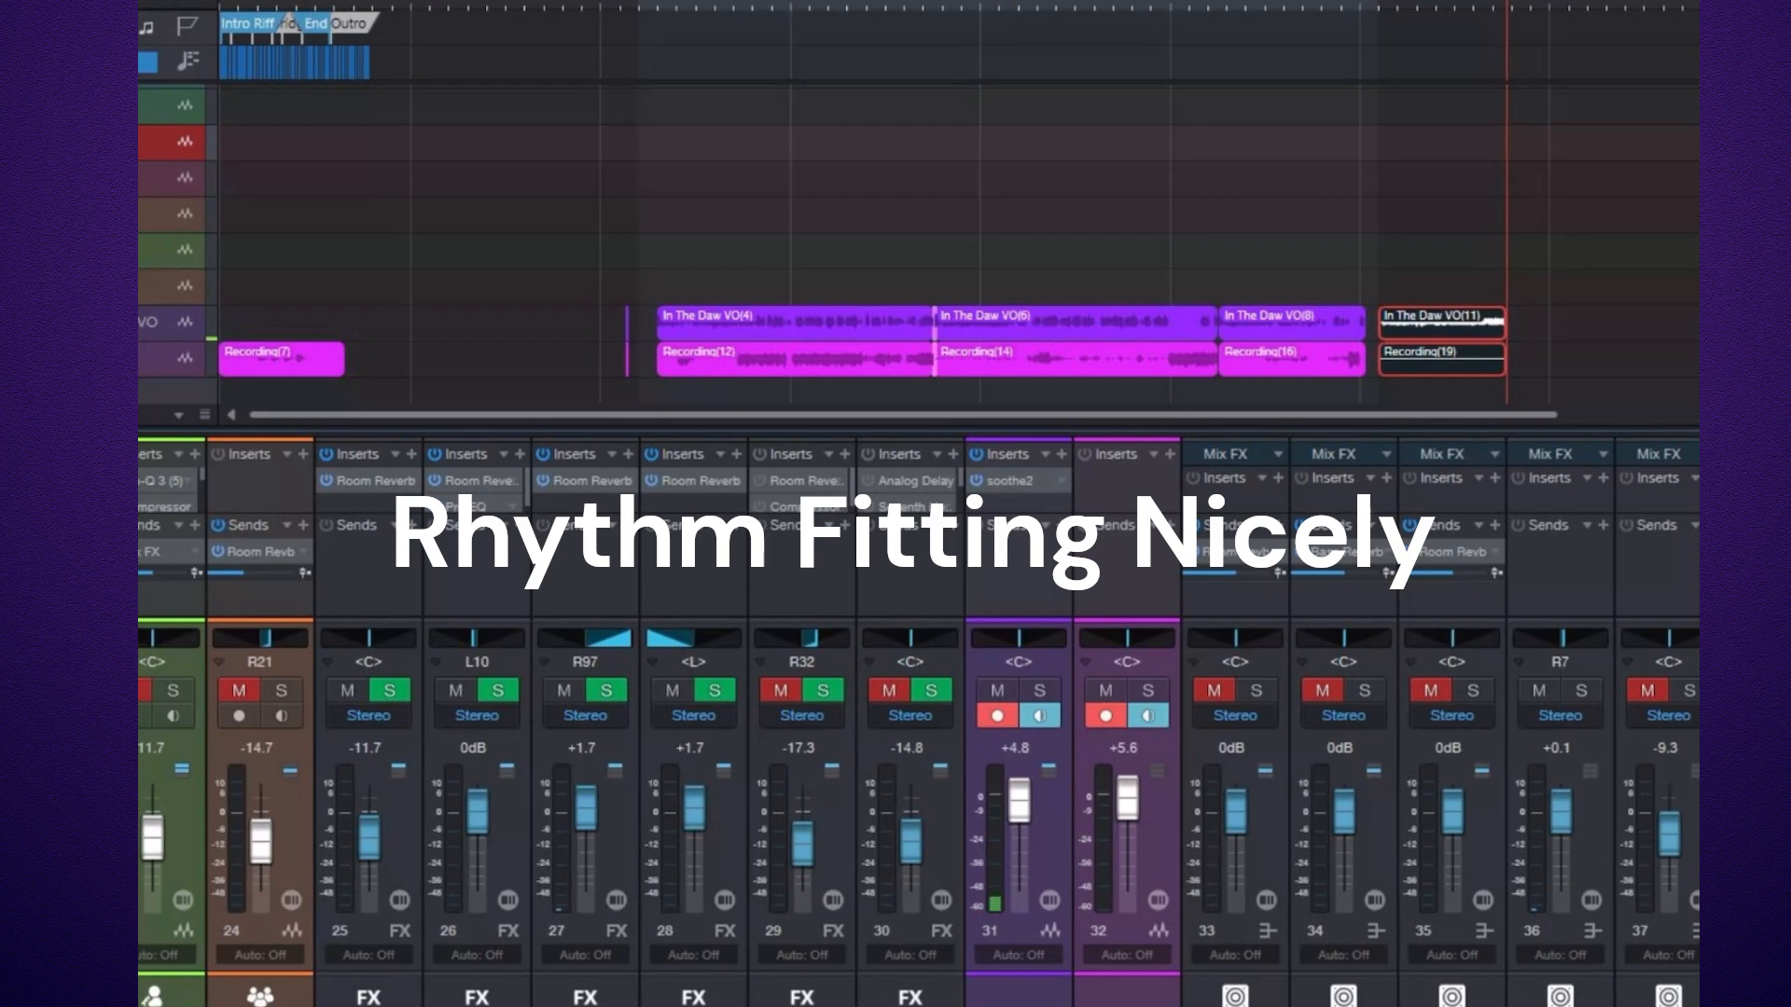
{"action": "key", "text": "space"}
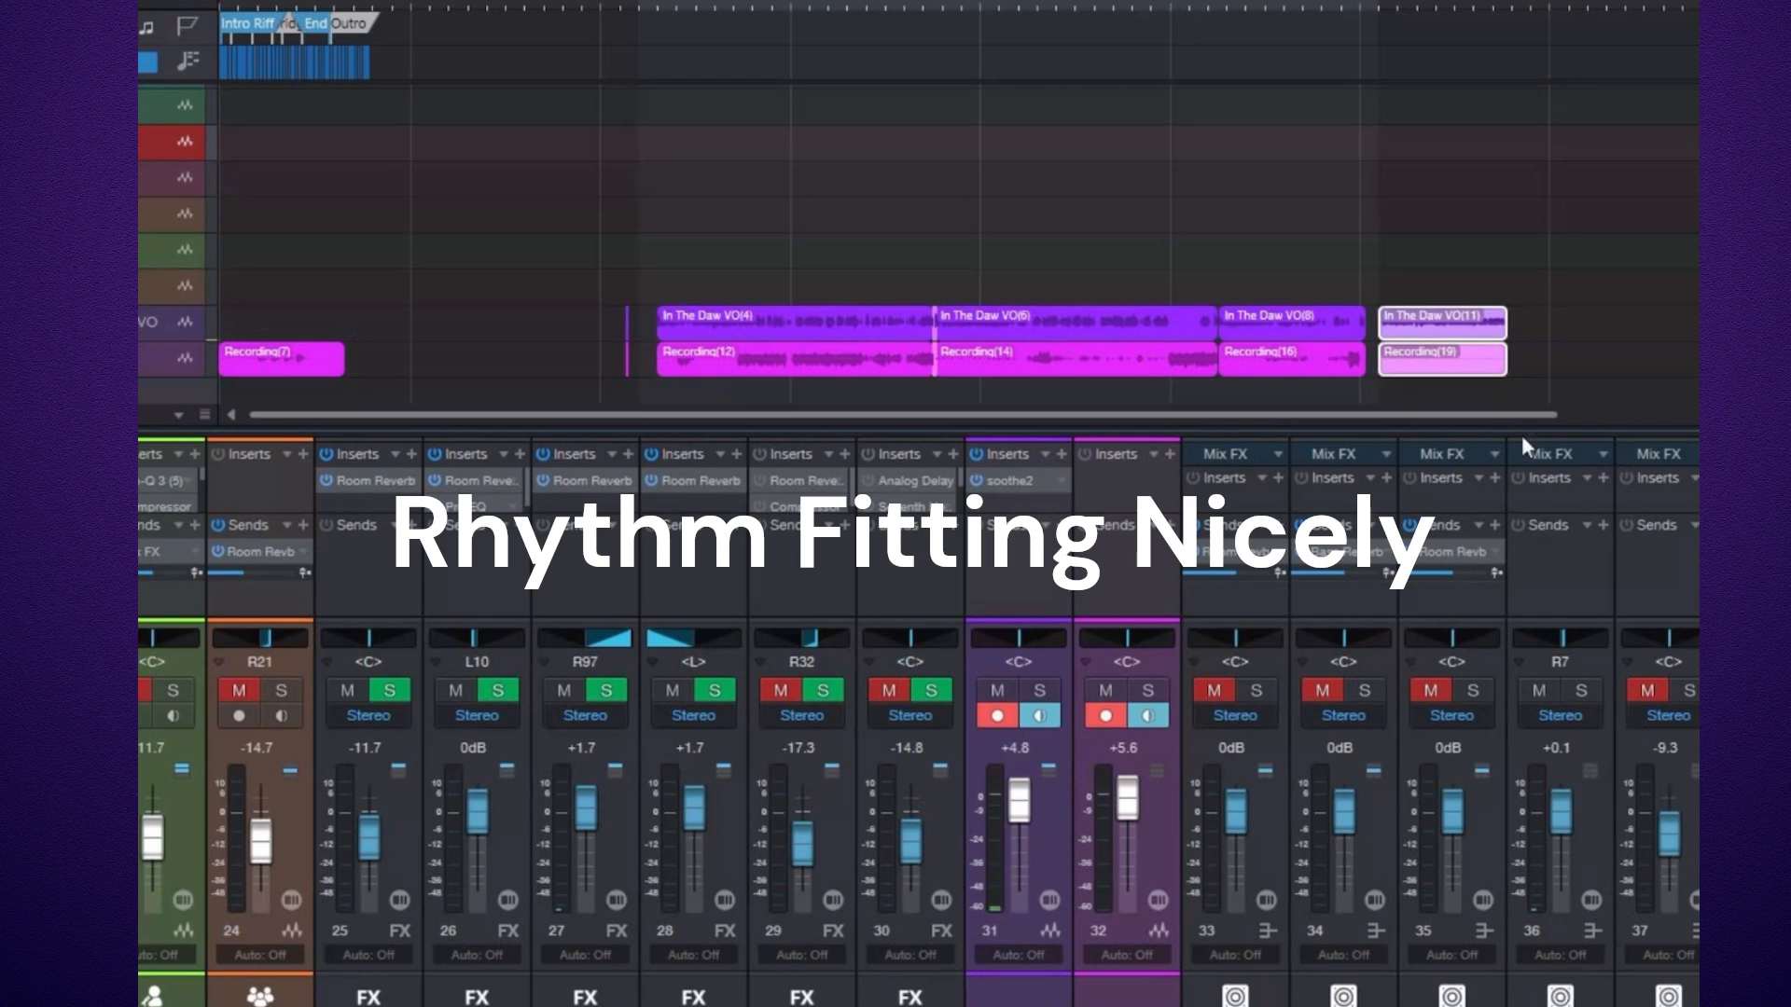
{"action": "left_click_drag", "start_coordinate": [1512, 416], "coordinate": [1589, 433]}
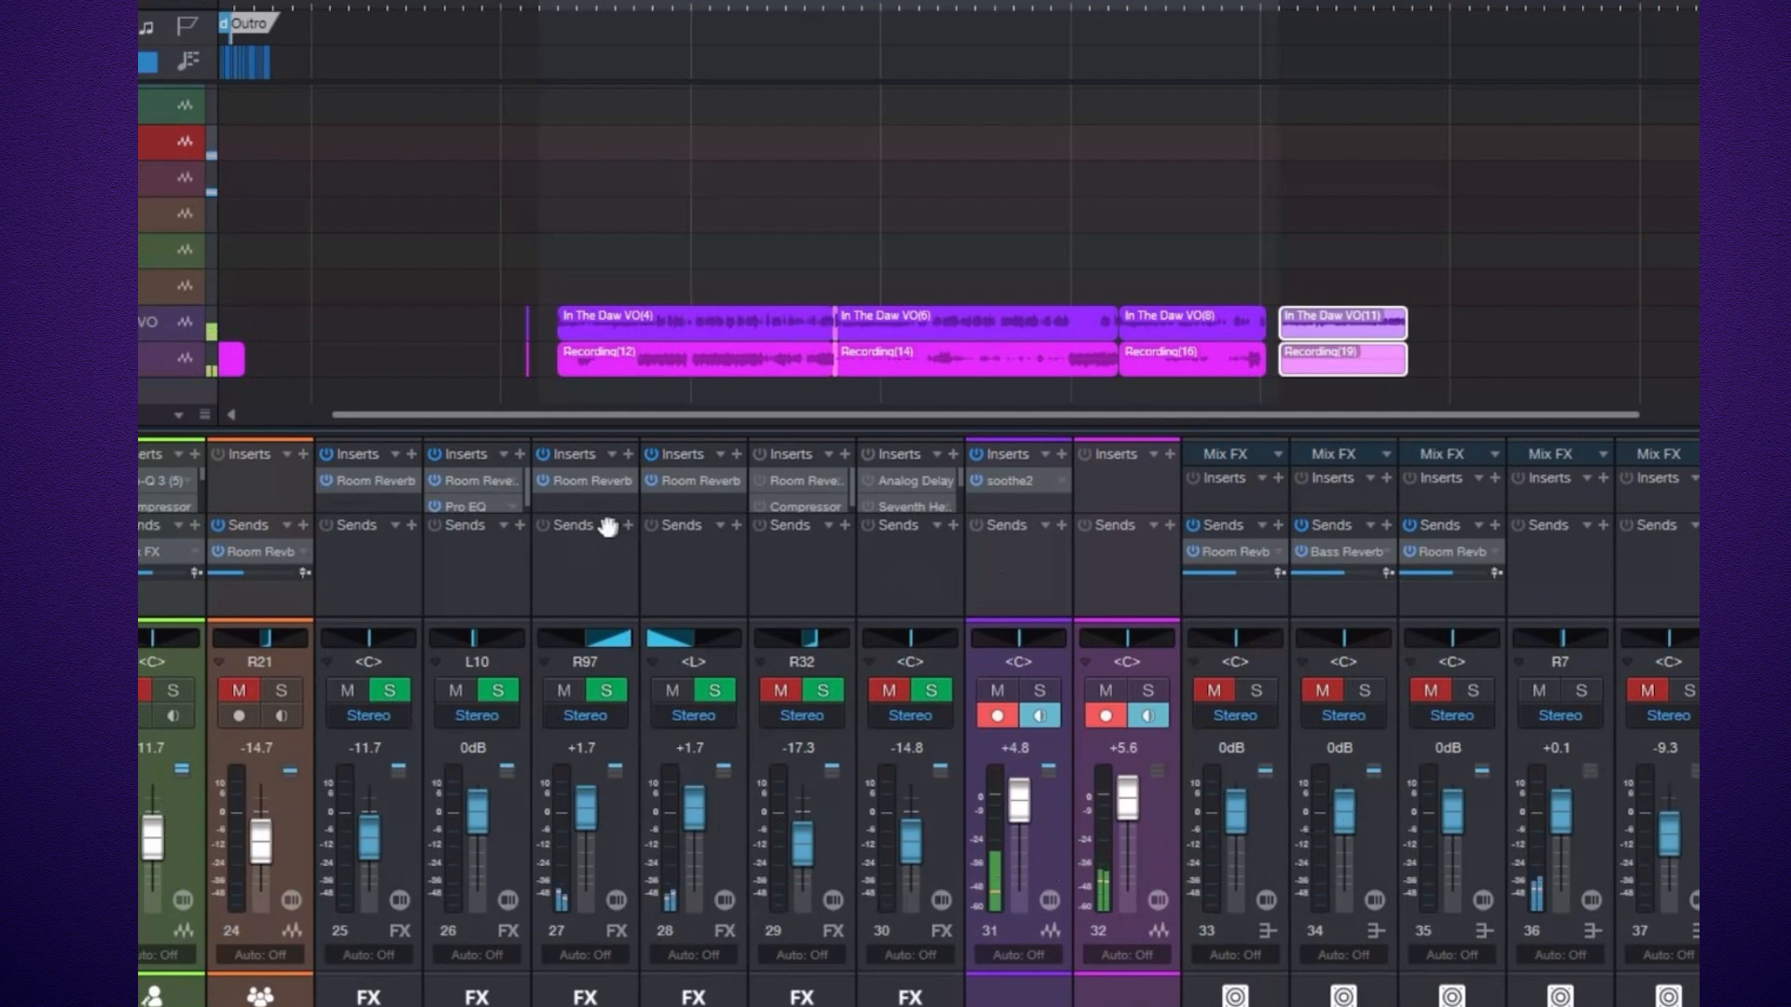
Switch the Room Reverb inserts on the Revb R and Revb L channels off and back on to compare.
{"action": "left_click", "coordinate": [543, 480]}
{"action": "left_click", "coordinate": [655, 480]}
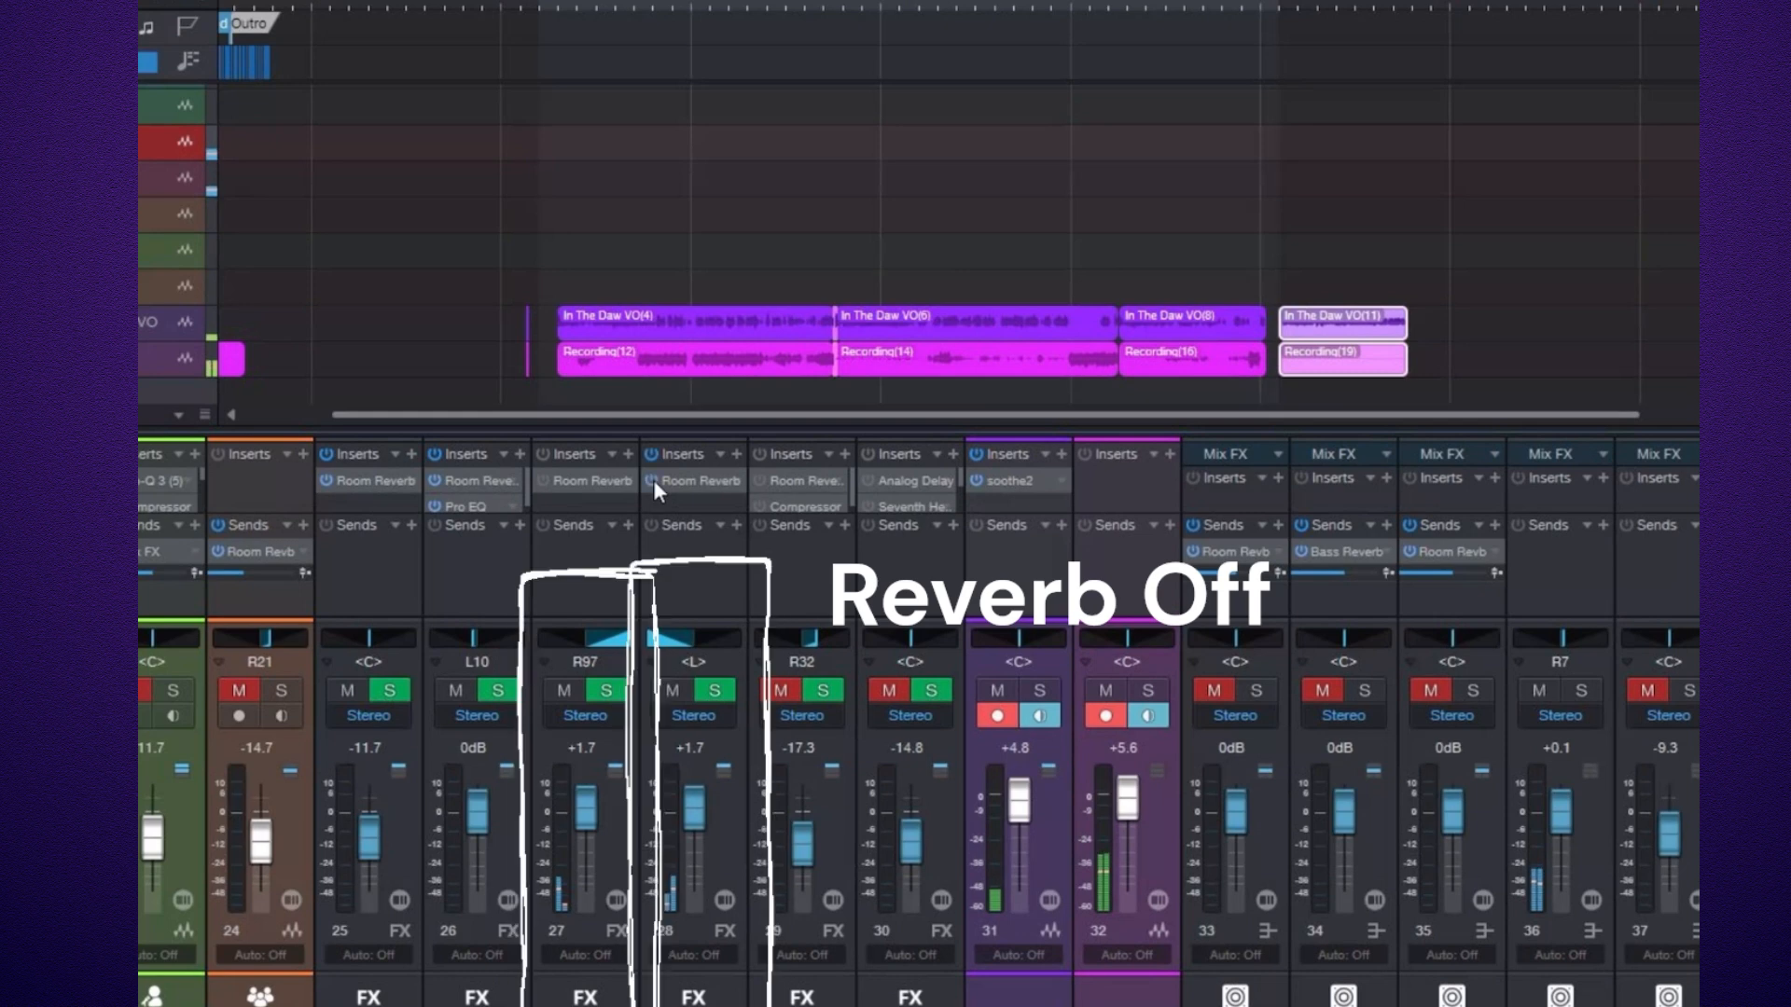
{"action": "left_click", "coordinate": [652, 480]}
{"action": "left_click", "coordinate": [542, 477]}
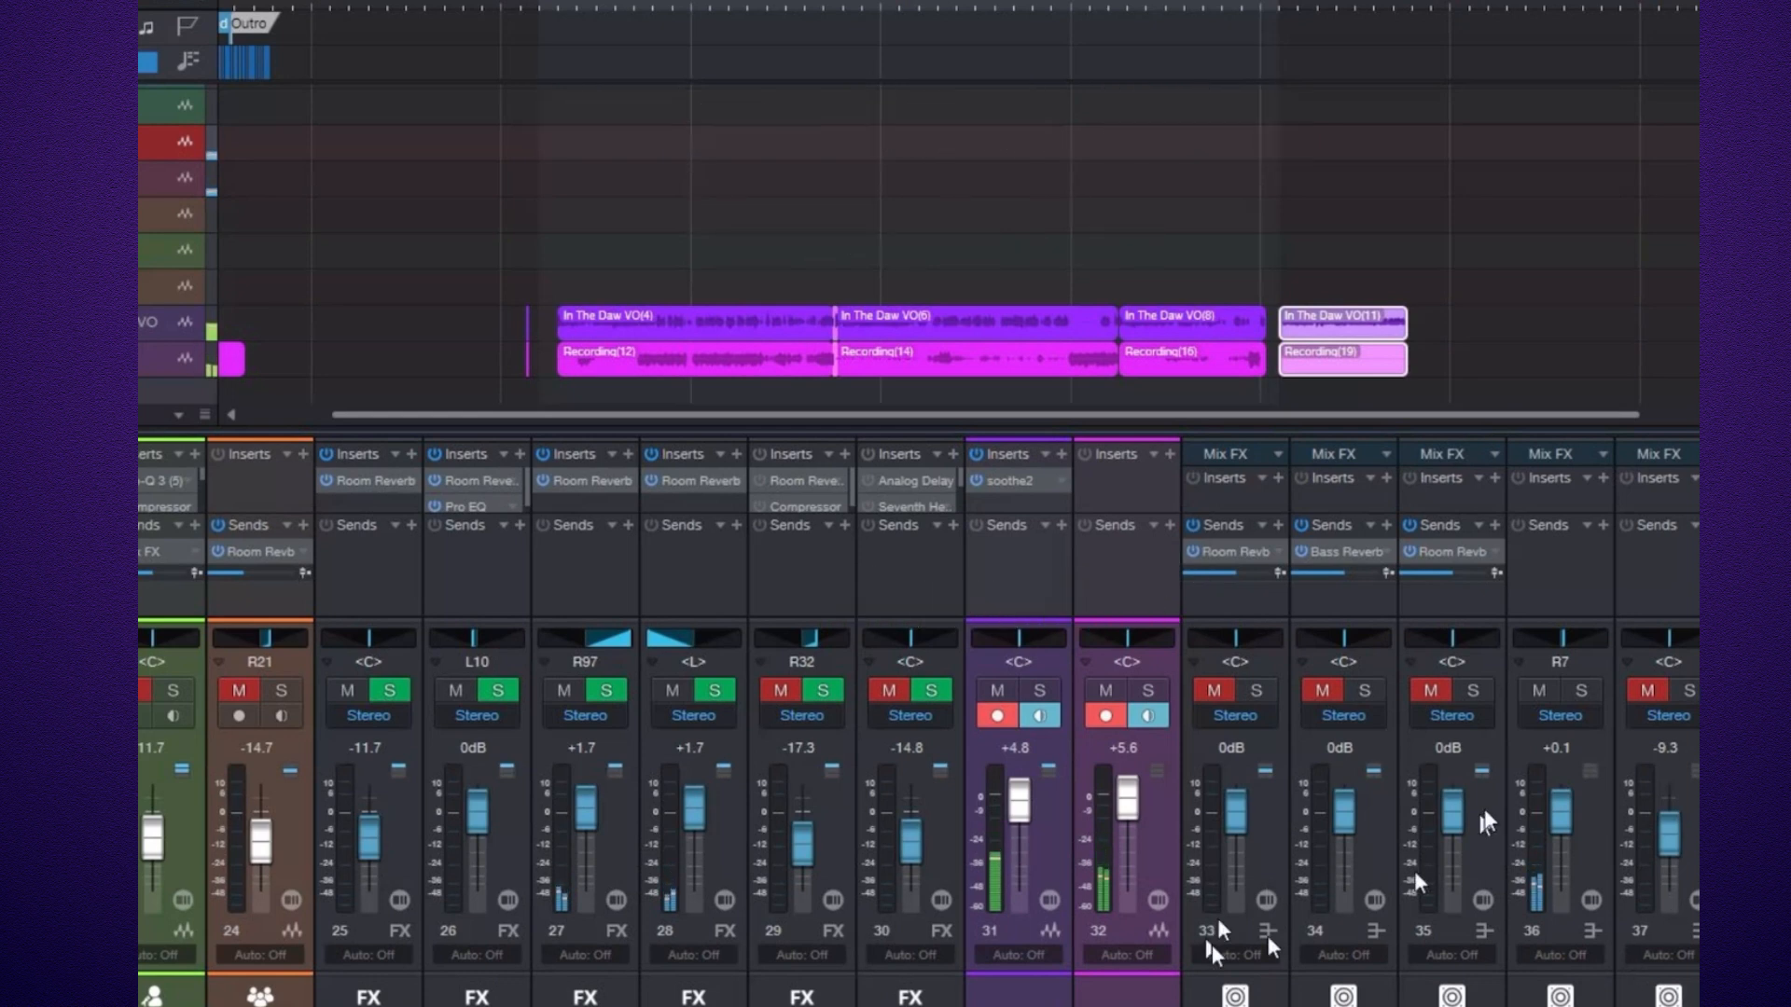
Unmute the Drum, Bass, Acoustic and Tele buses, toggling the Rhythm Bus mute off and on to compare.
{"action": "left_click", "coordinate": [1223, 694]}
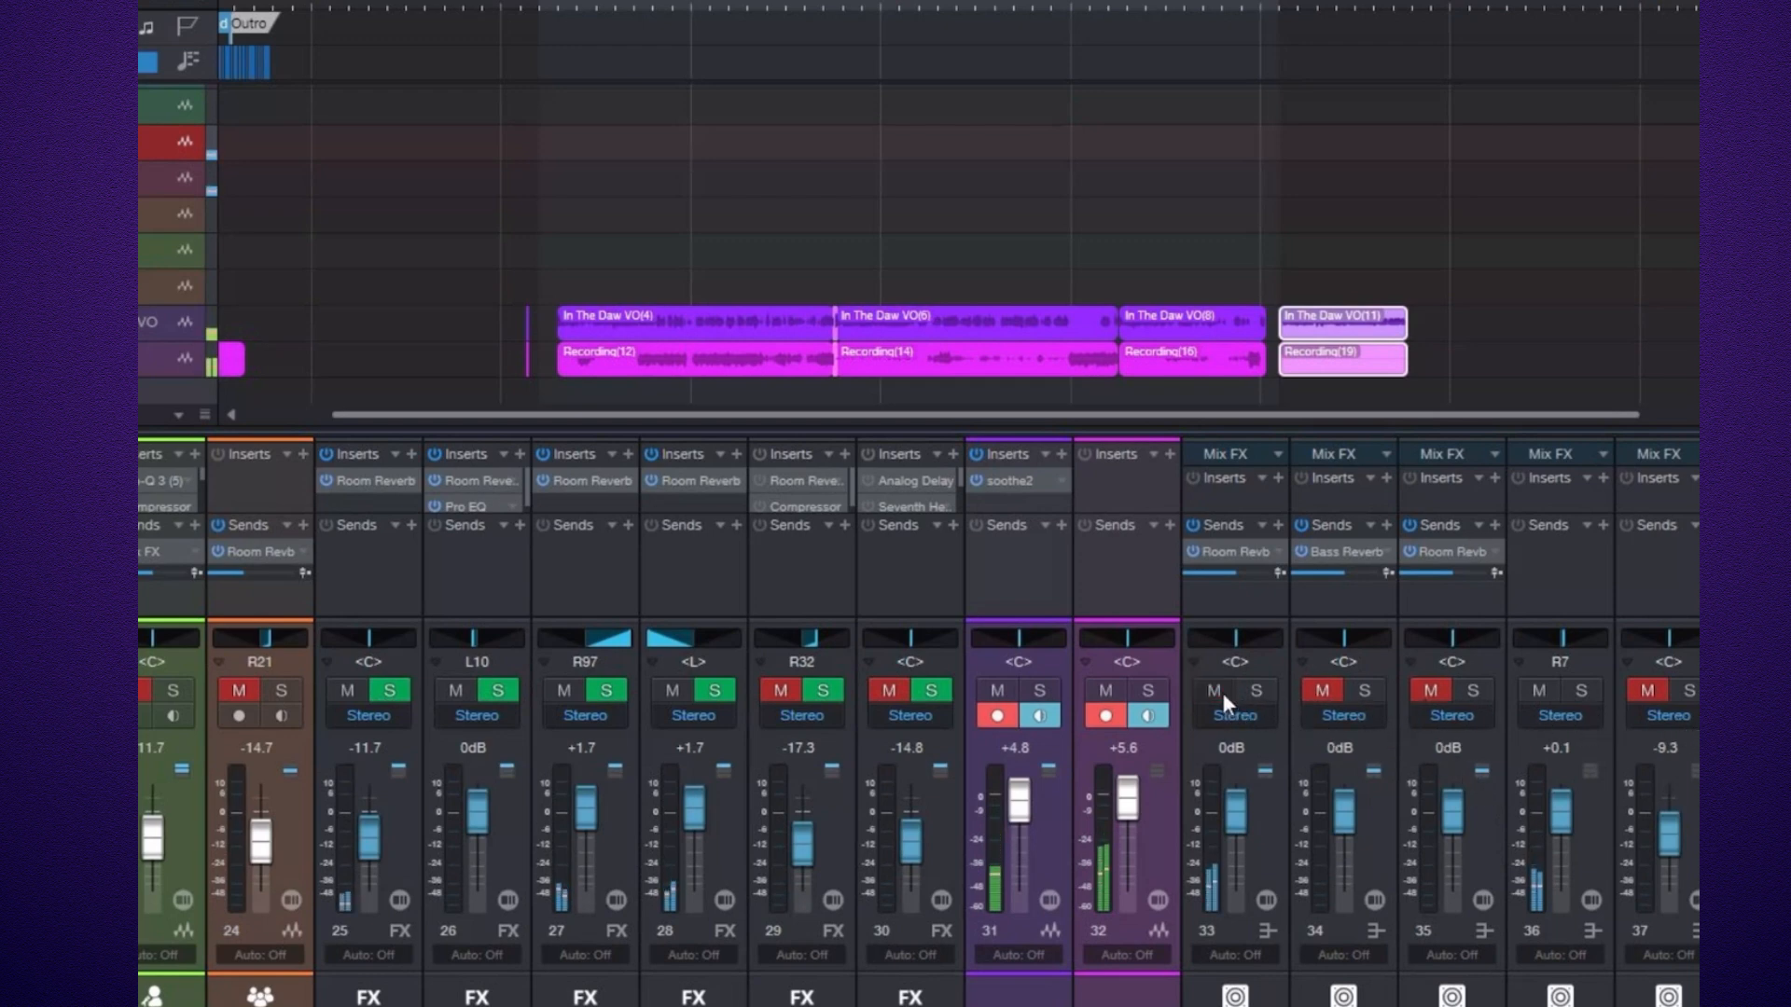
{"action": "left_click", "coordinate": [1319, 691]}
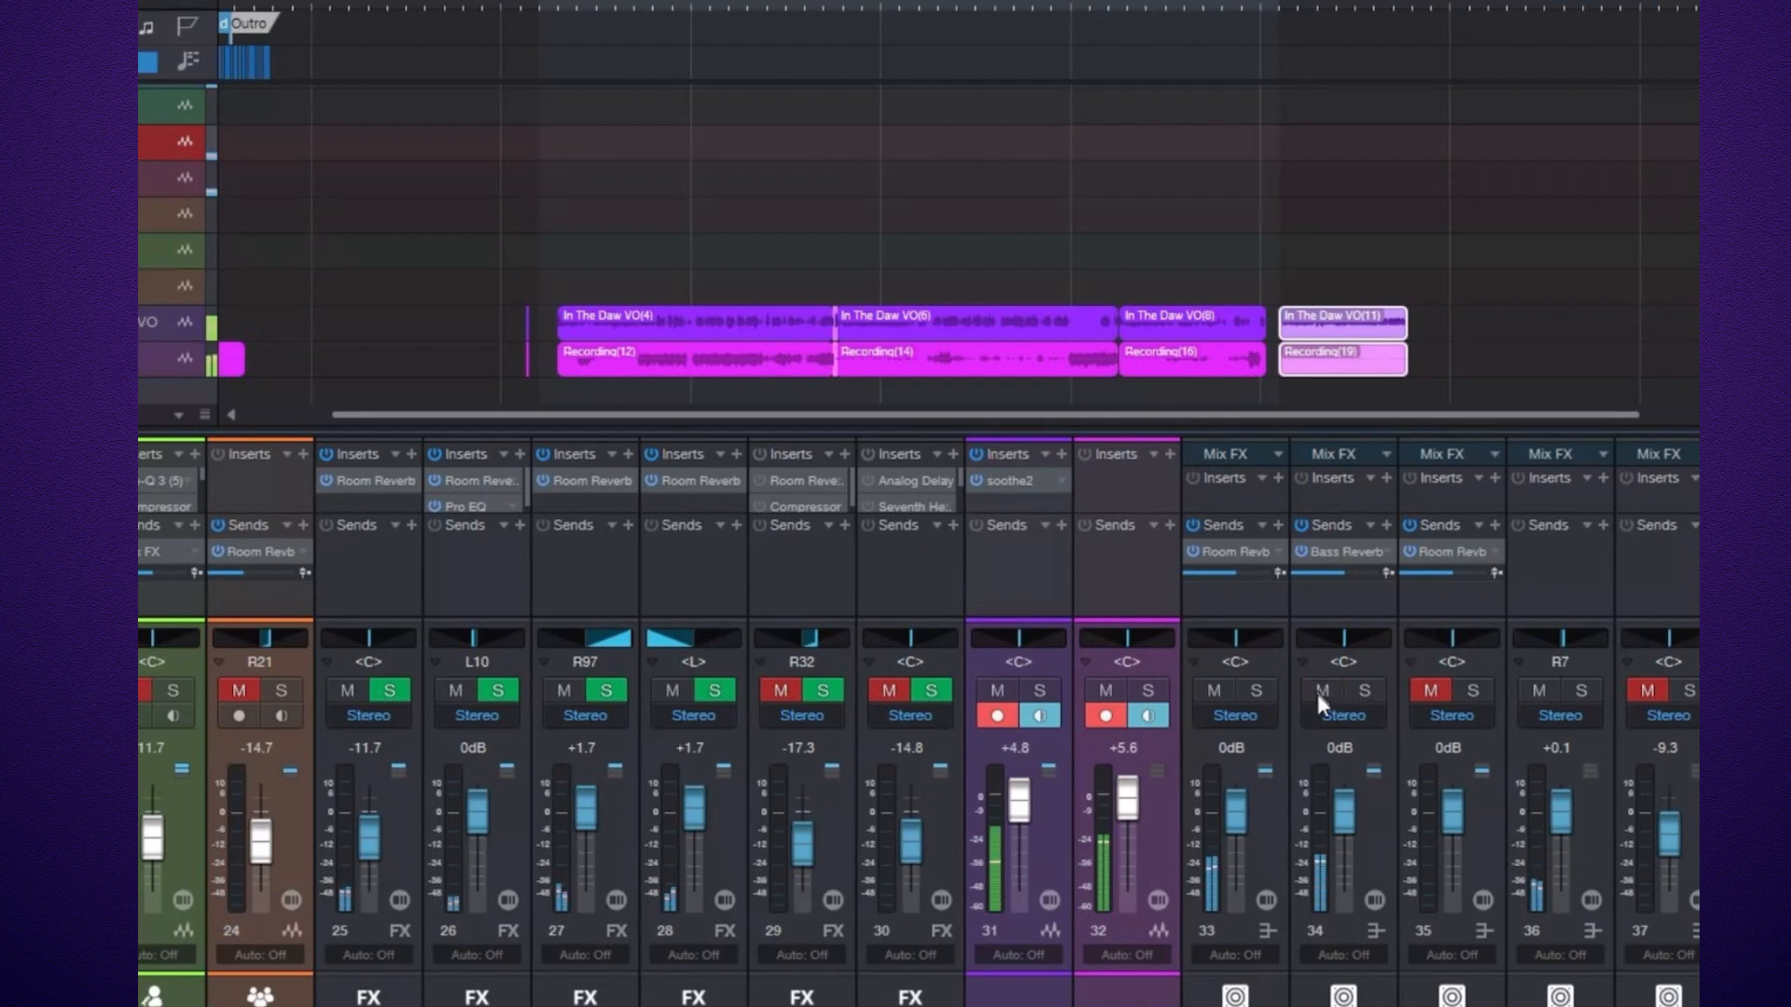
{"action": "left_click", "coordinate": [1431, 692]}
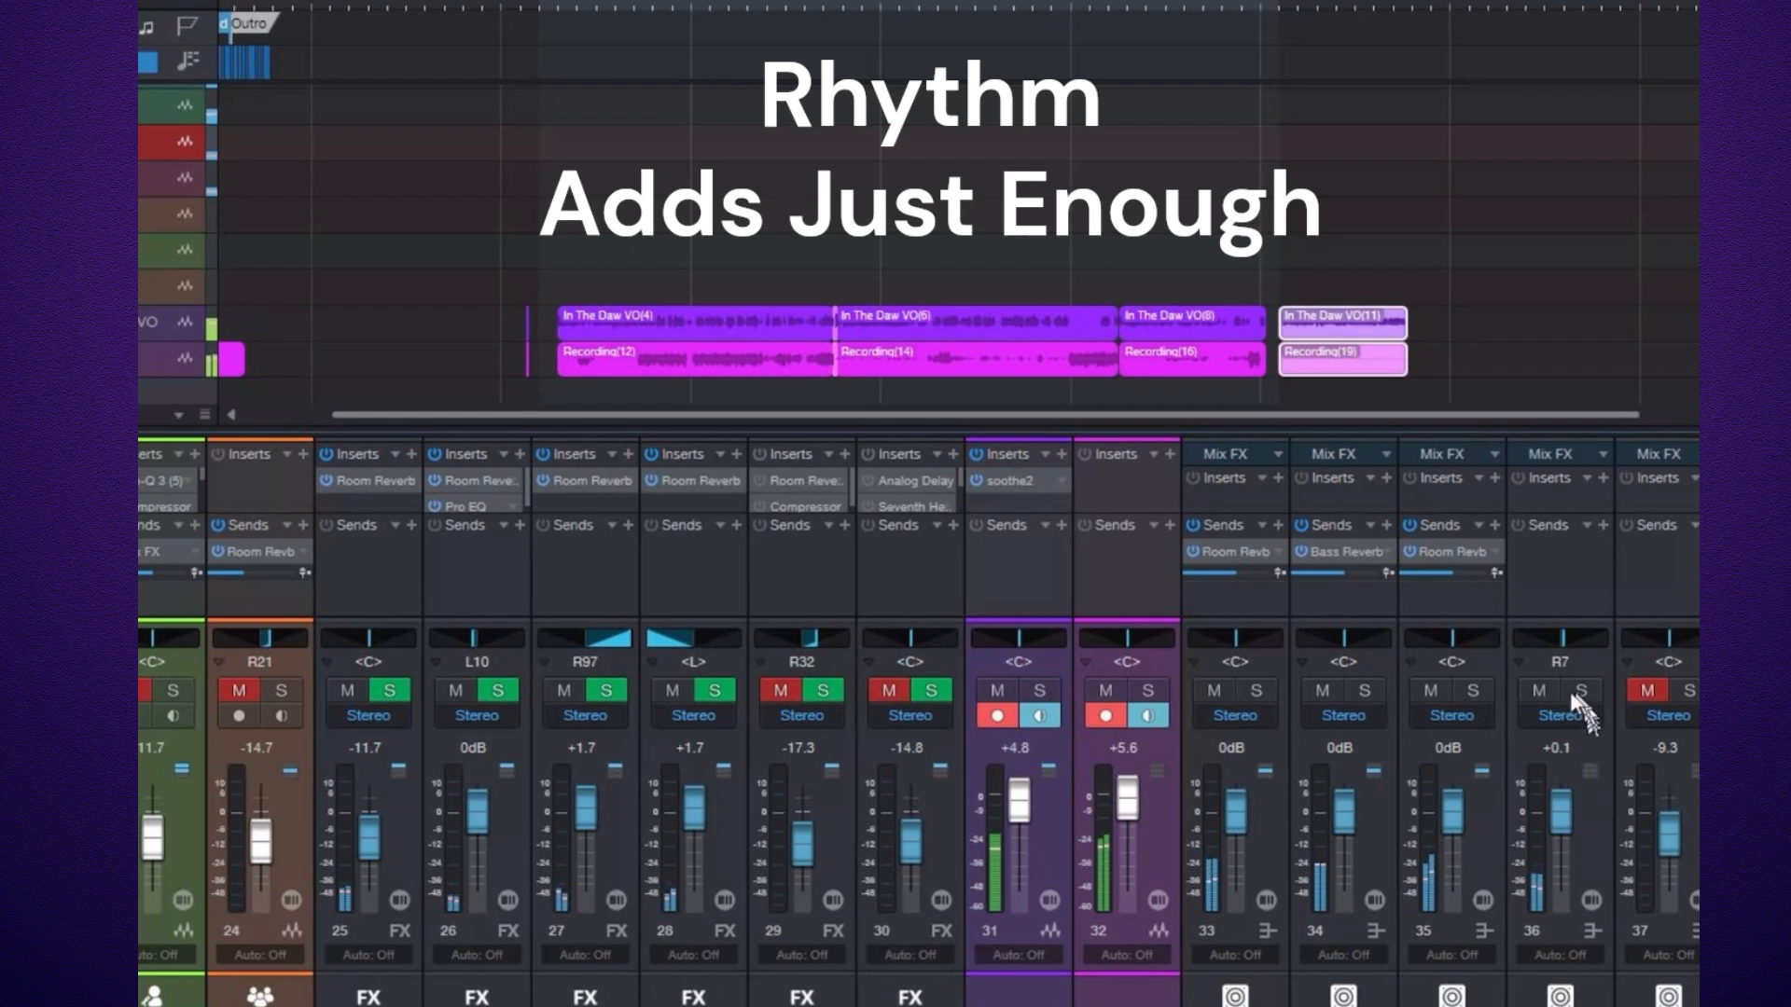
{"action": "left_click", "coordinate": [1540, 691]}
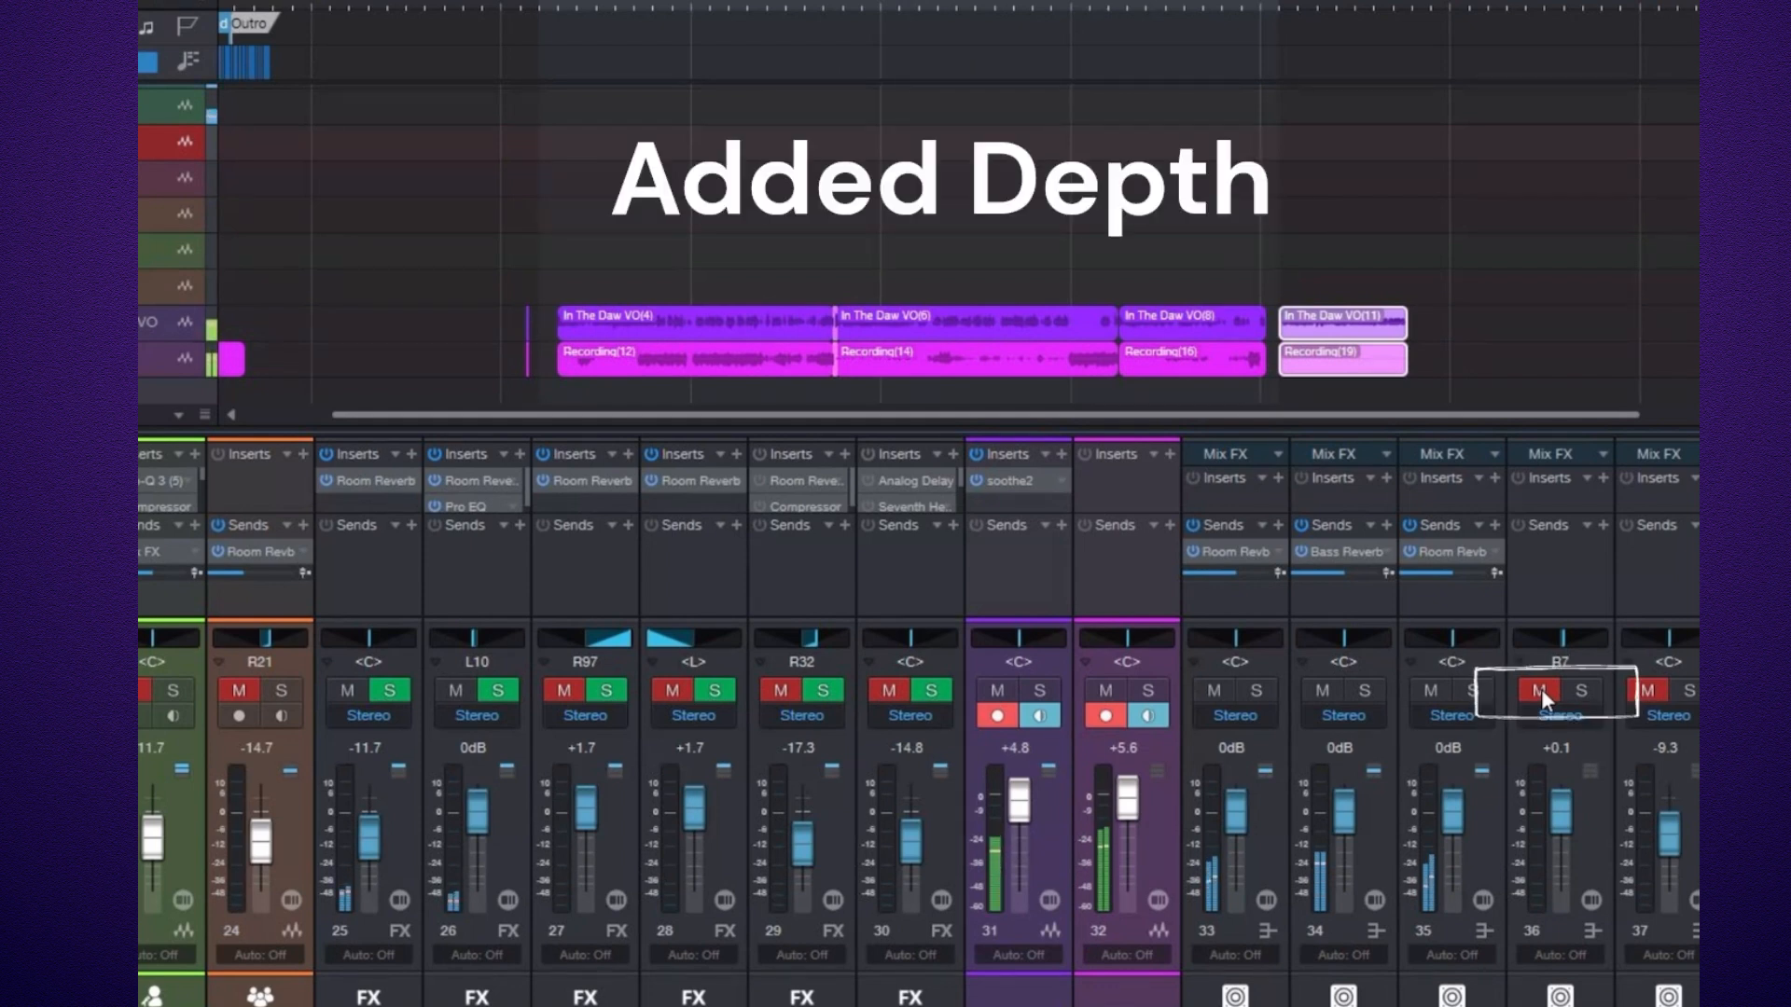
{"action": "left_click", "coordinate": [1541, 688]}
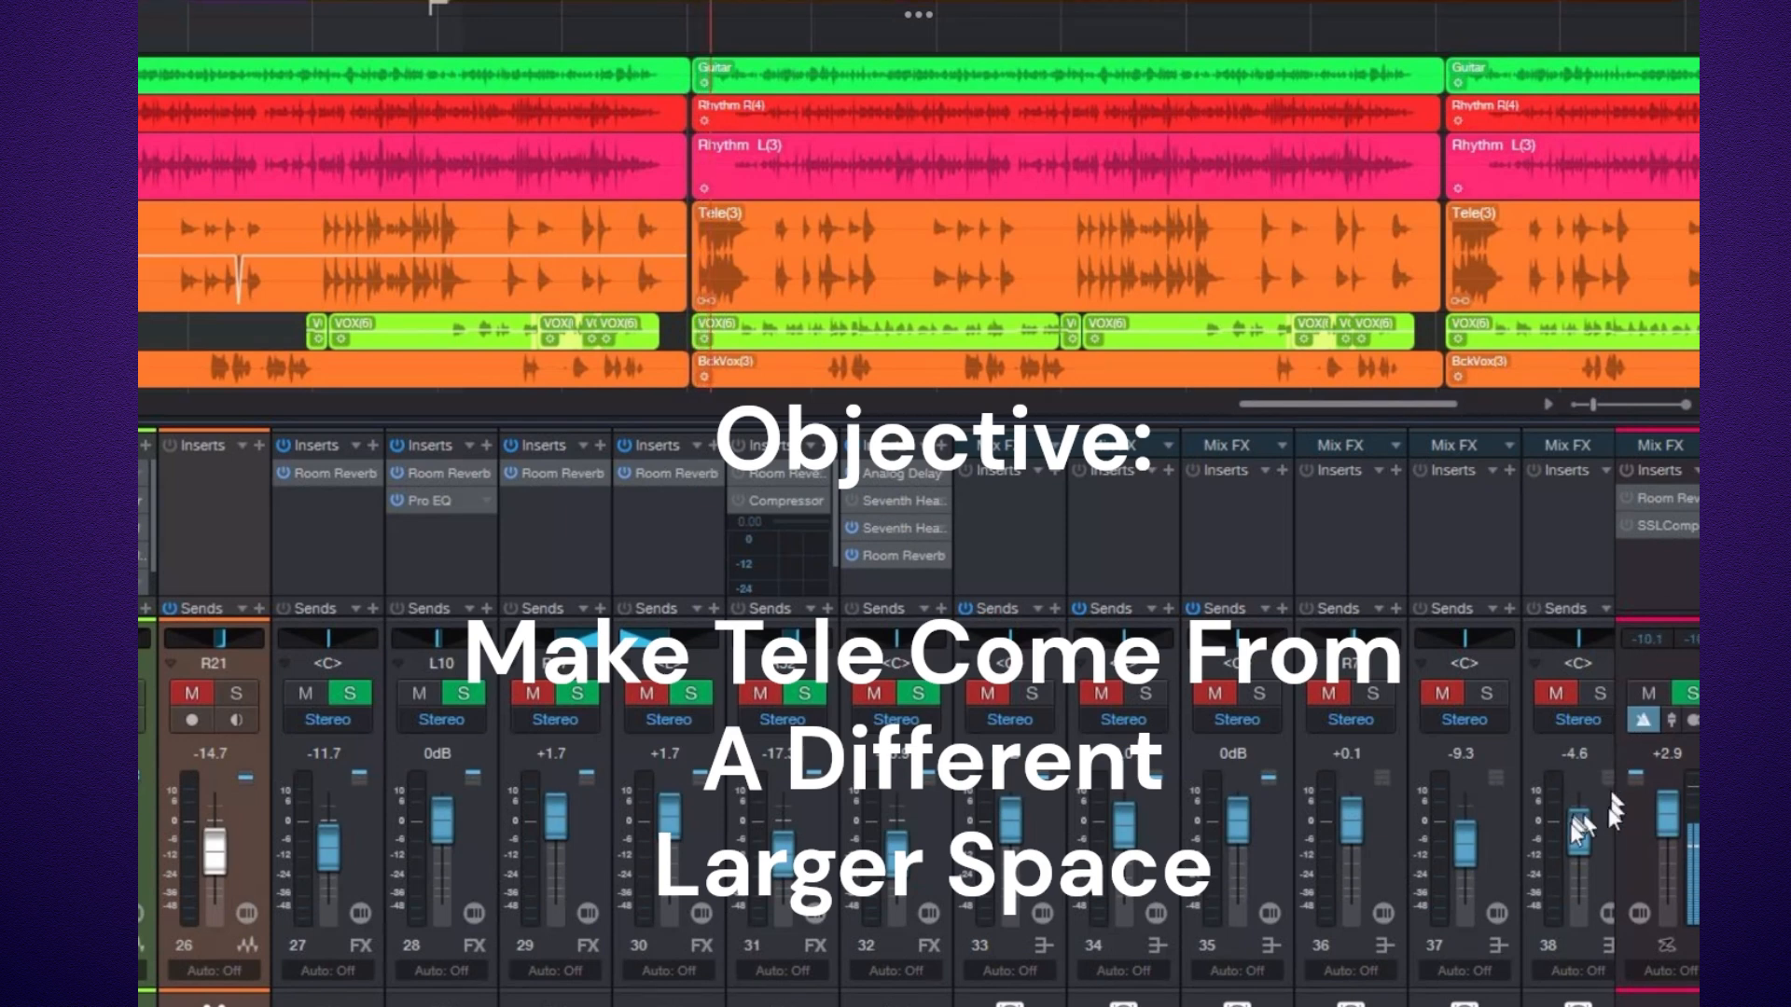
{"action": "left_click", "coordinate": [1442, 694]}
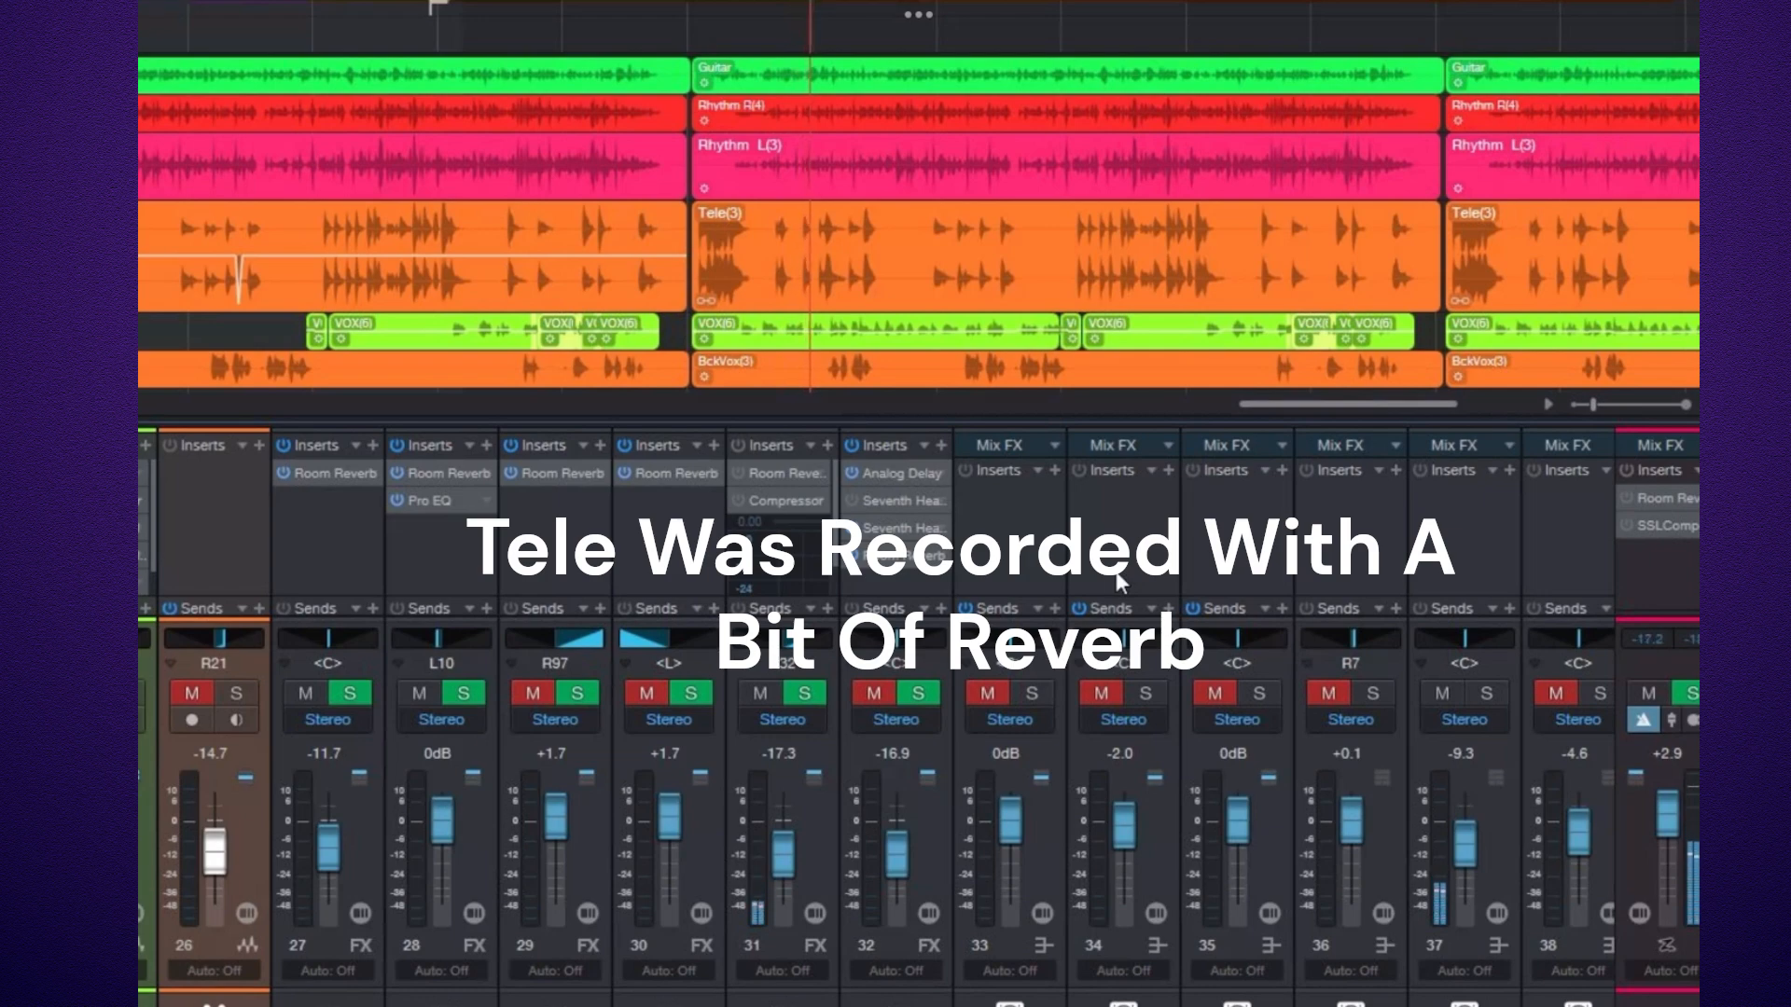
Open the Tele Reveb channel's Compressor and Room Reverb plugins, arrange their windows, and close them.
{"action": "left_click", "coordinate": [791, 474]}
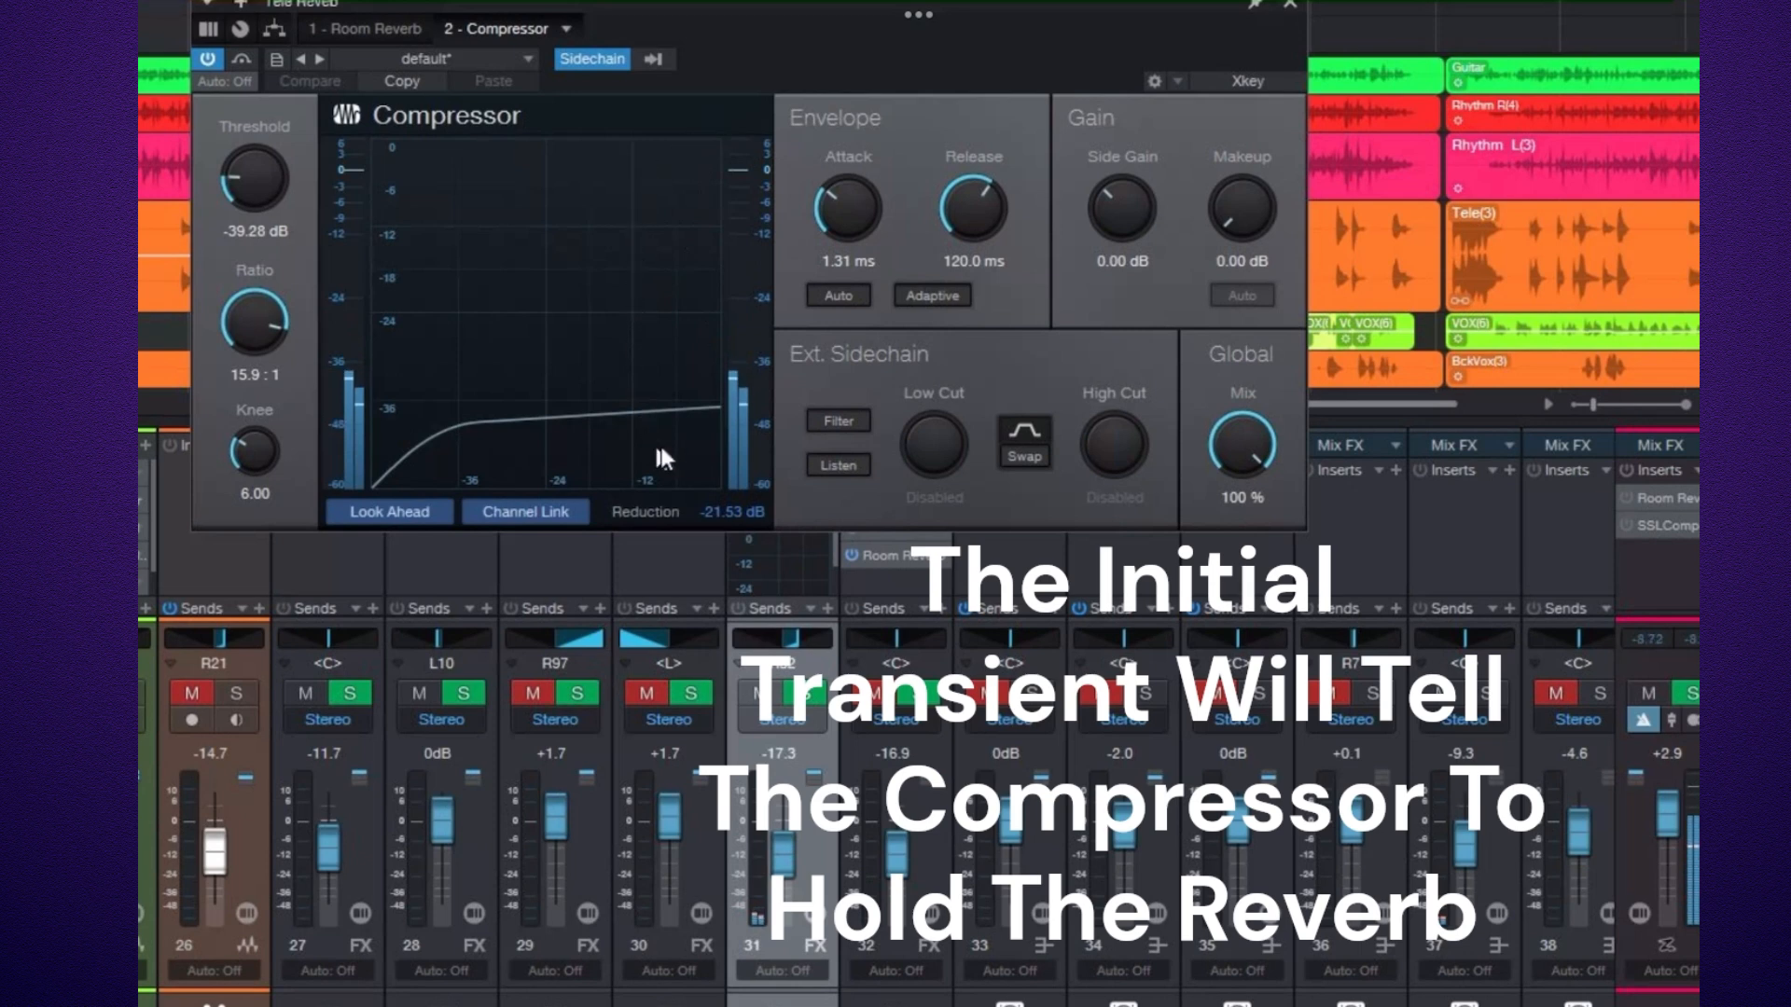
{"action": "left_click_drag", "start_coordinate": [770, 18], "coordinate": [163, 25]}
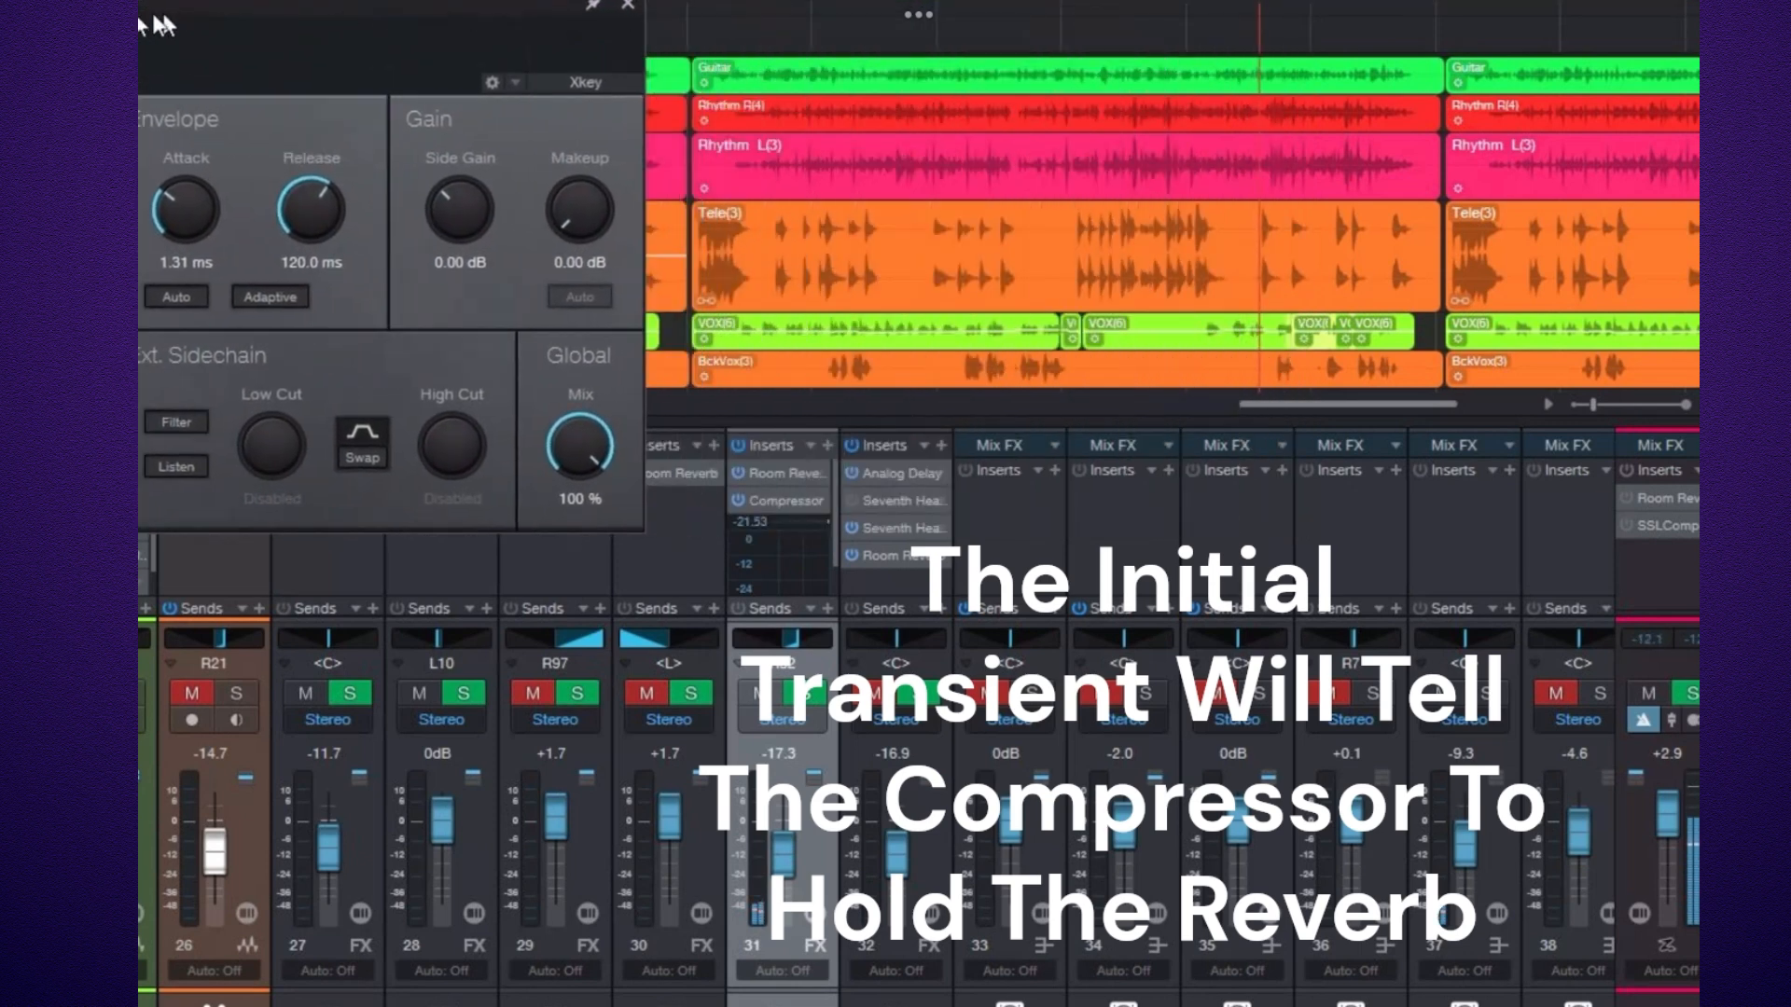
{"action": "left_click", "coordinate": [778, 473]}
{"action": "left_click_drag", "start_coordinate": [483, 13], "coordinate": [1343, 26]}
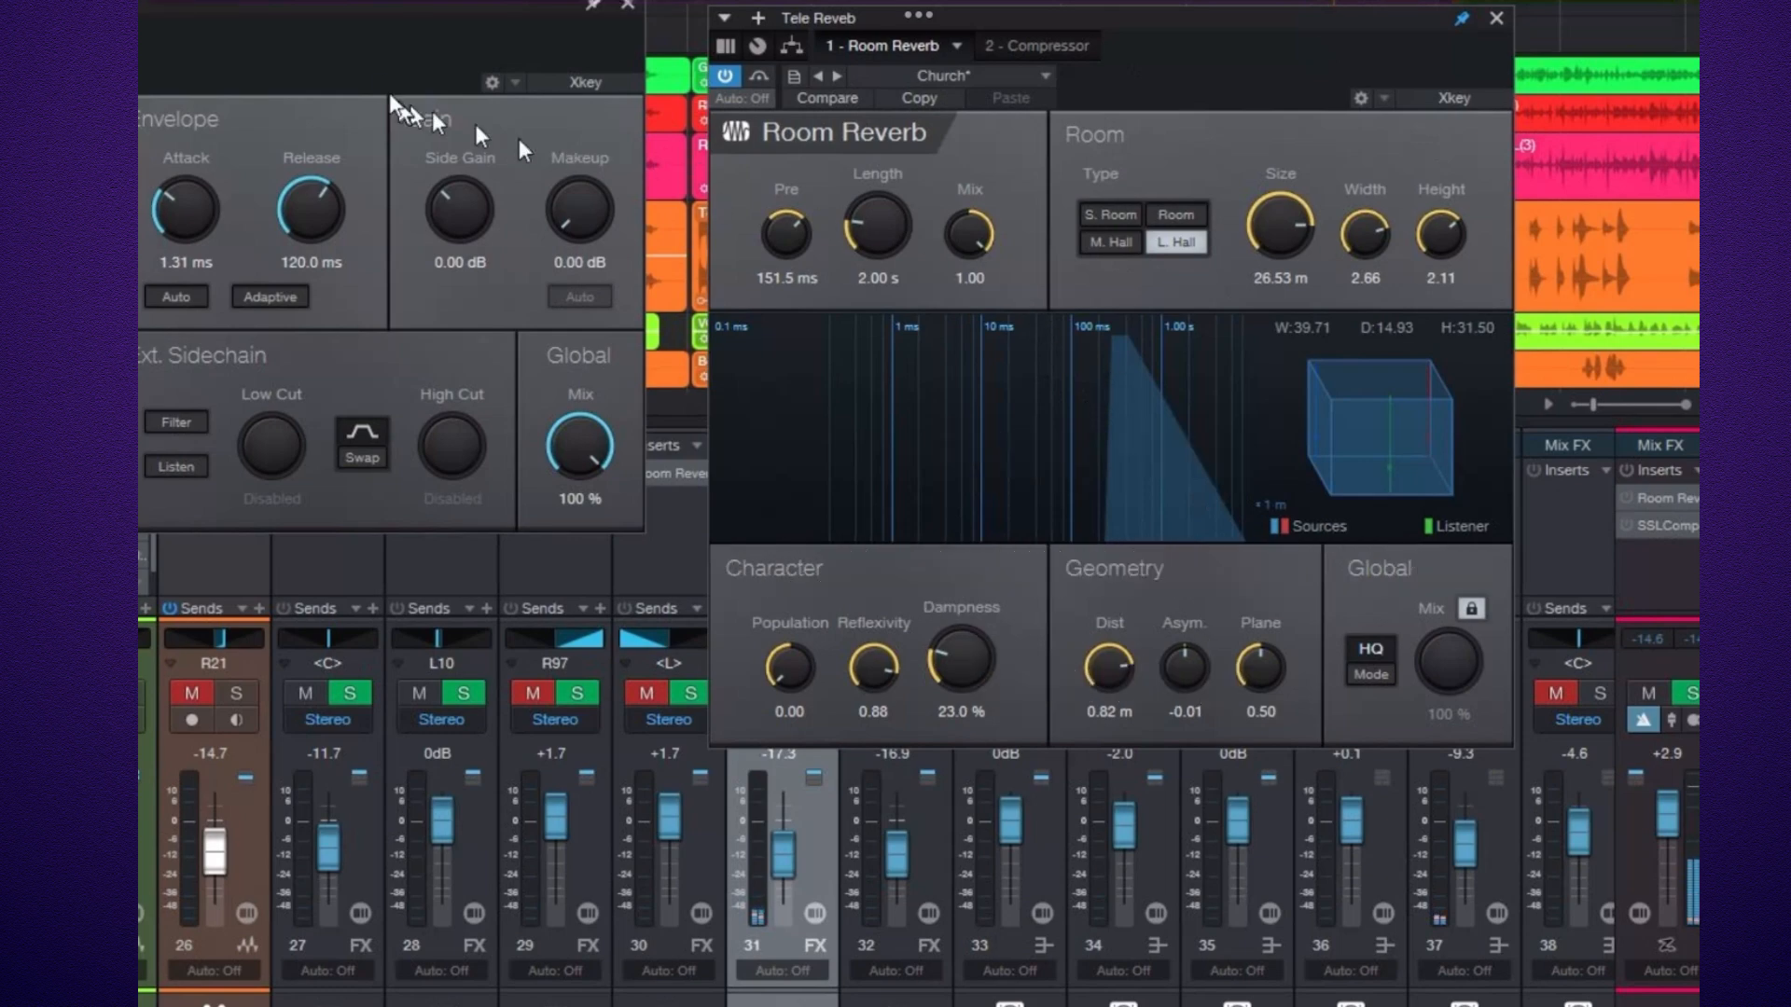
{"action": "left_click_drag", "start_coordinate": [347, 2], "coordinate": [1233, 394]}
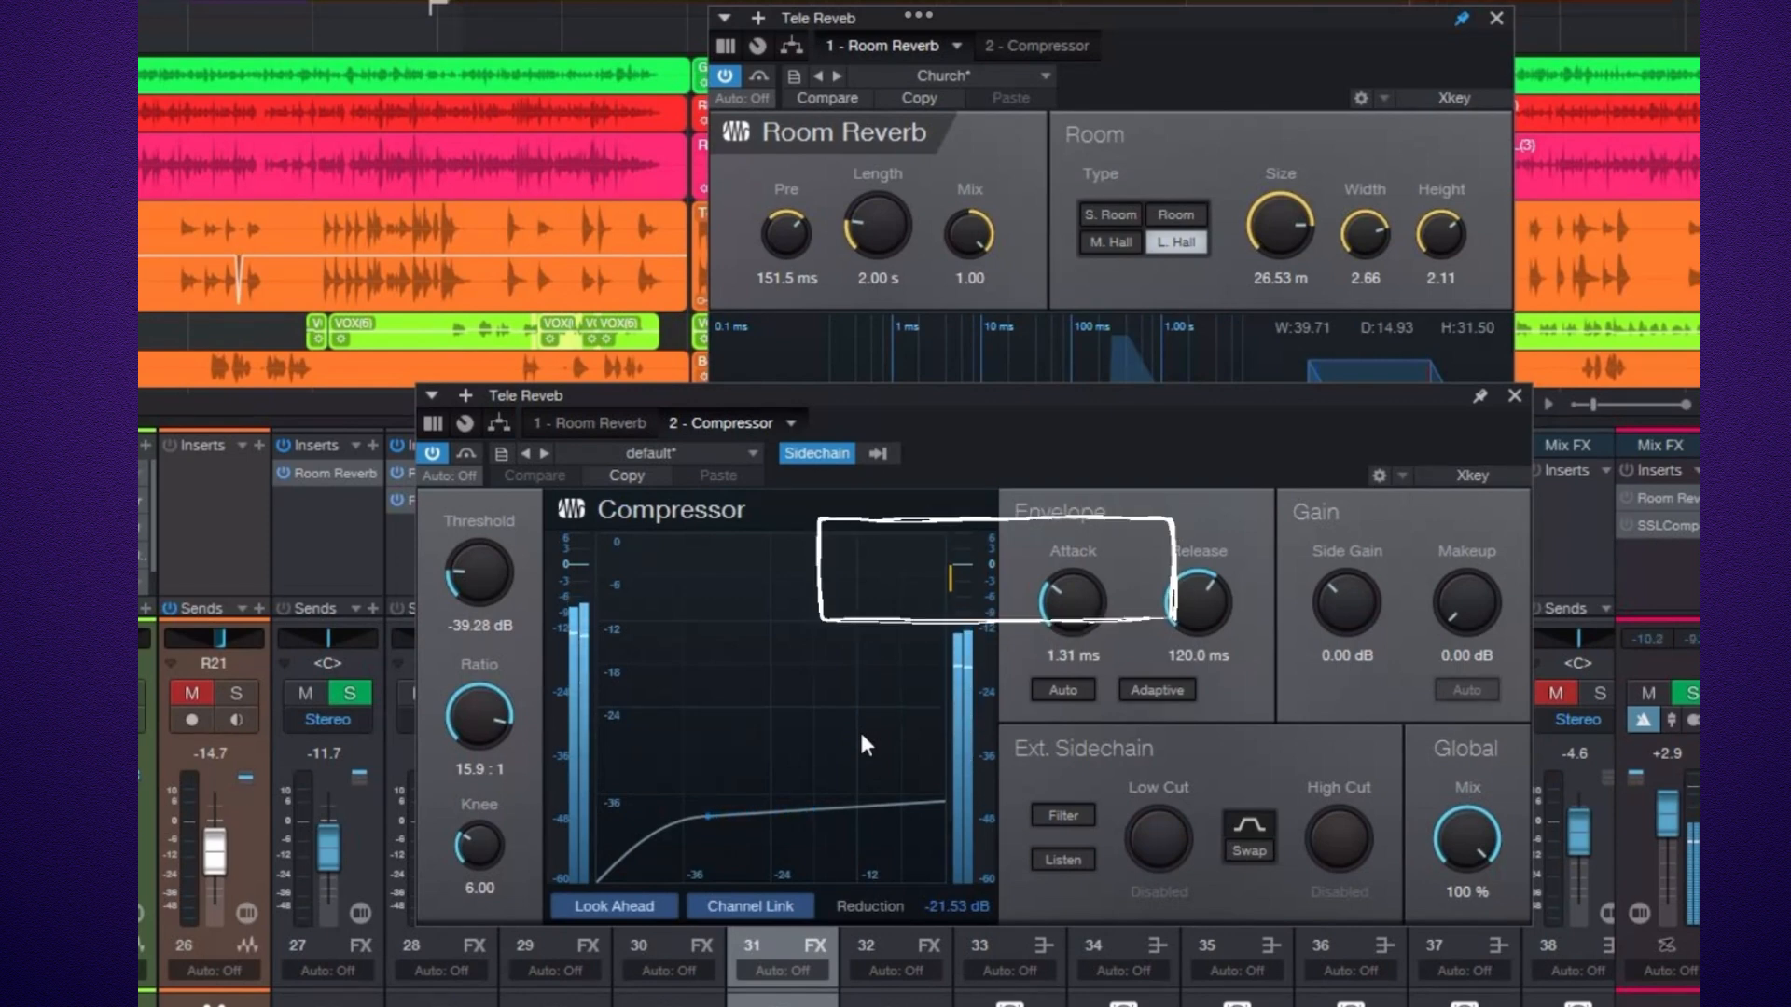
{"action": "left_click_drag", "start_coordinate": [964, 390], "coordinate": [101, 5]}
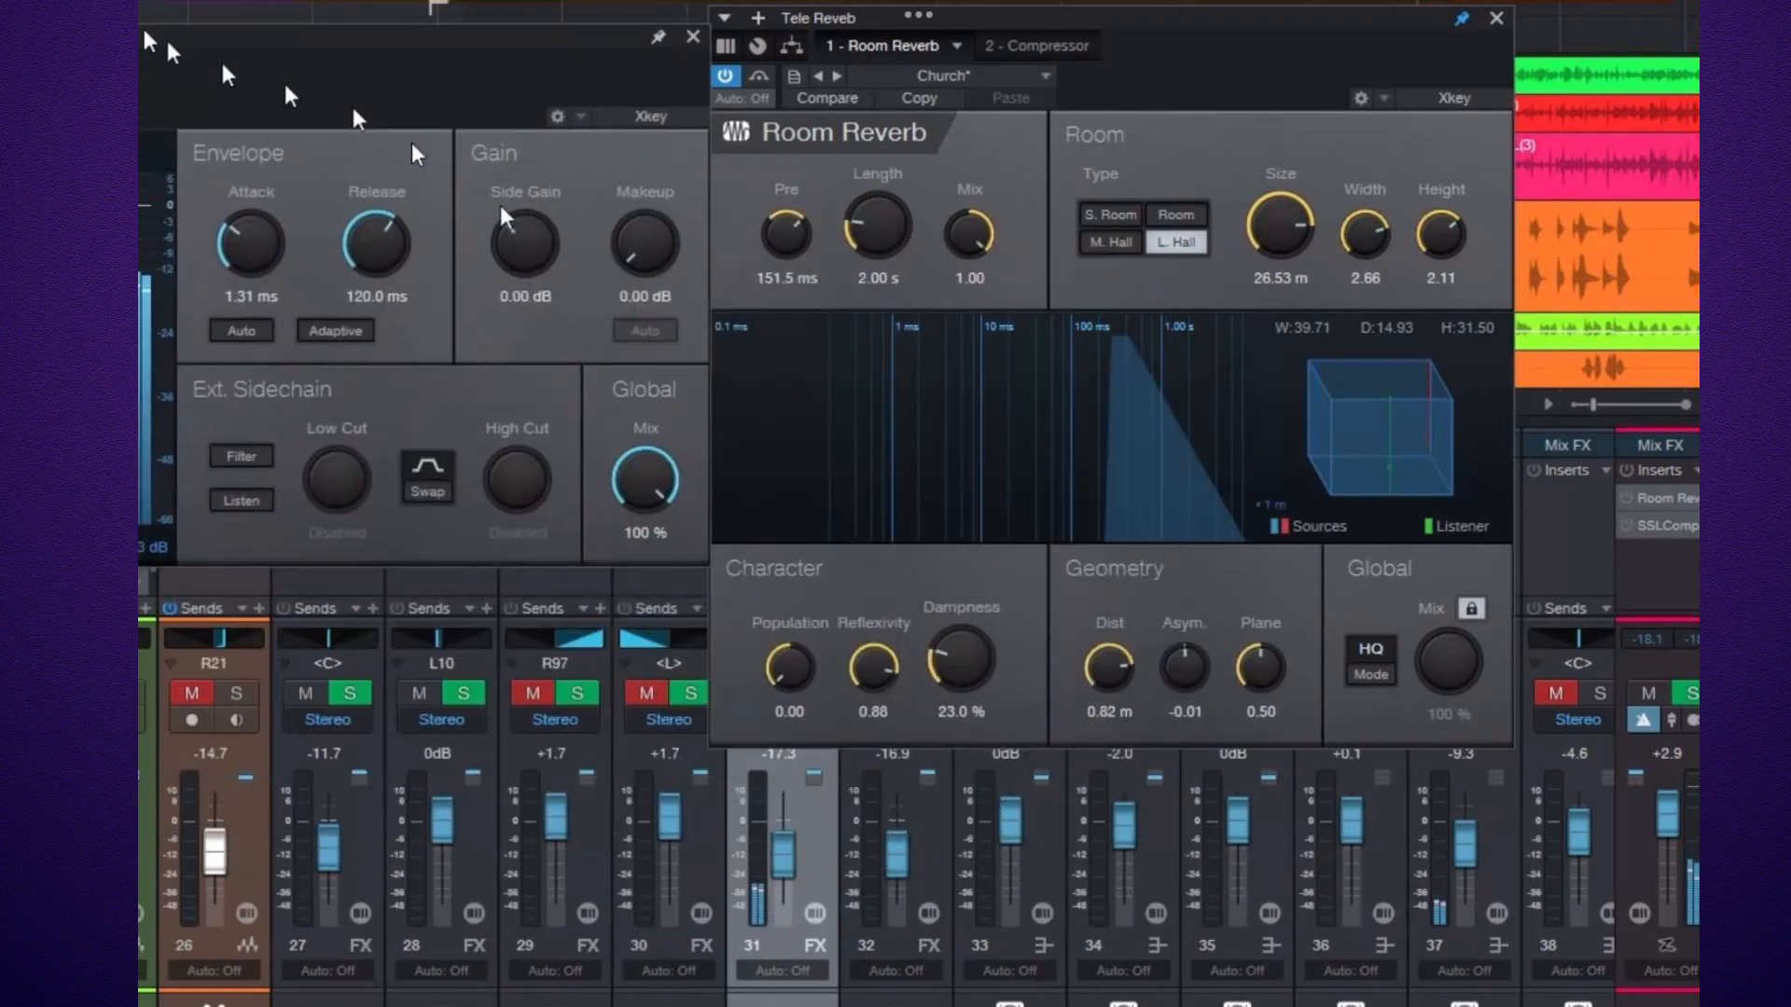
{"action": "left_click", "coordinate": [651, 9]}
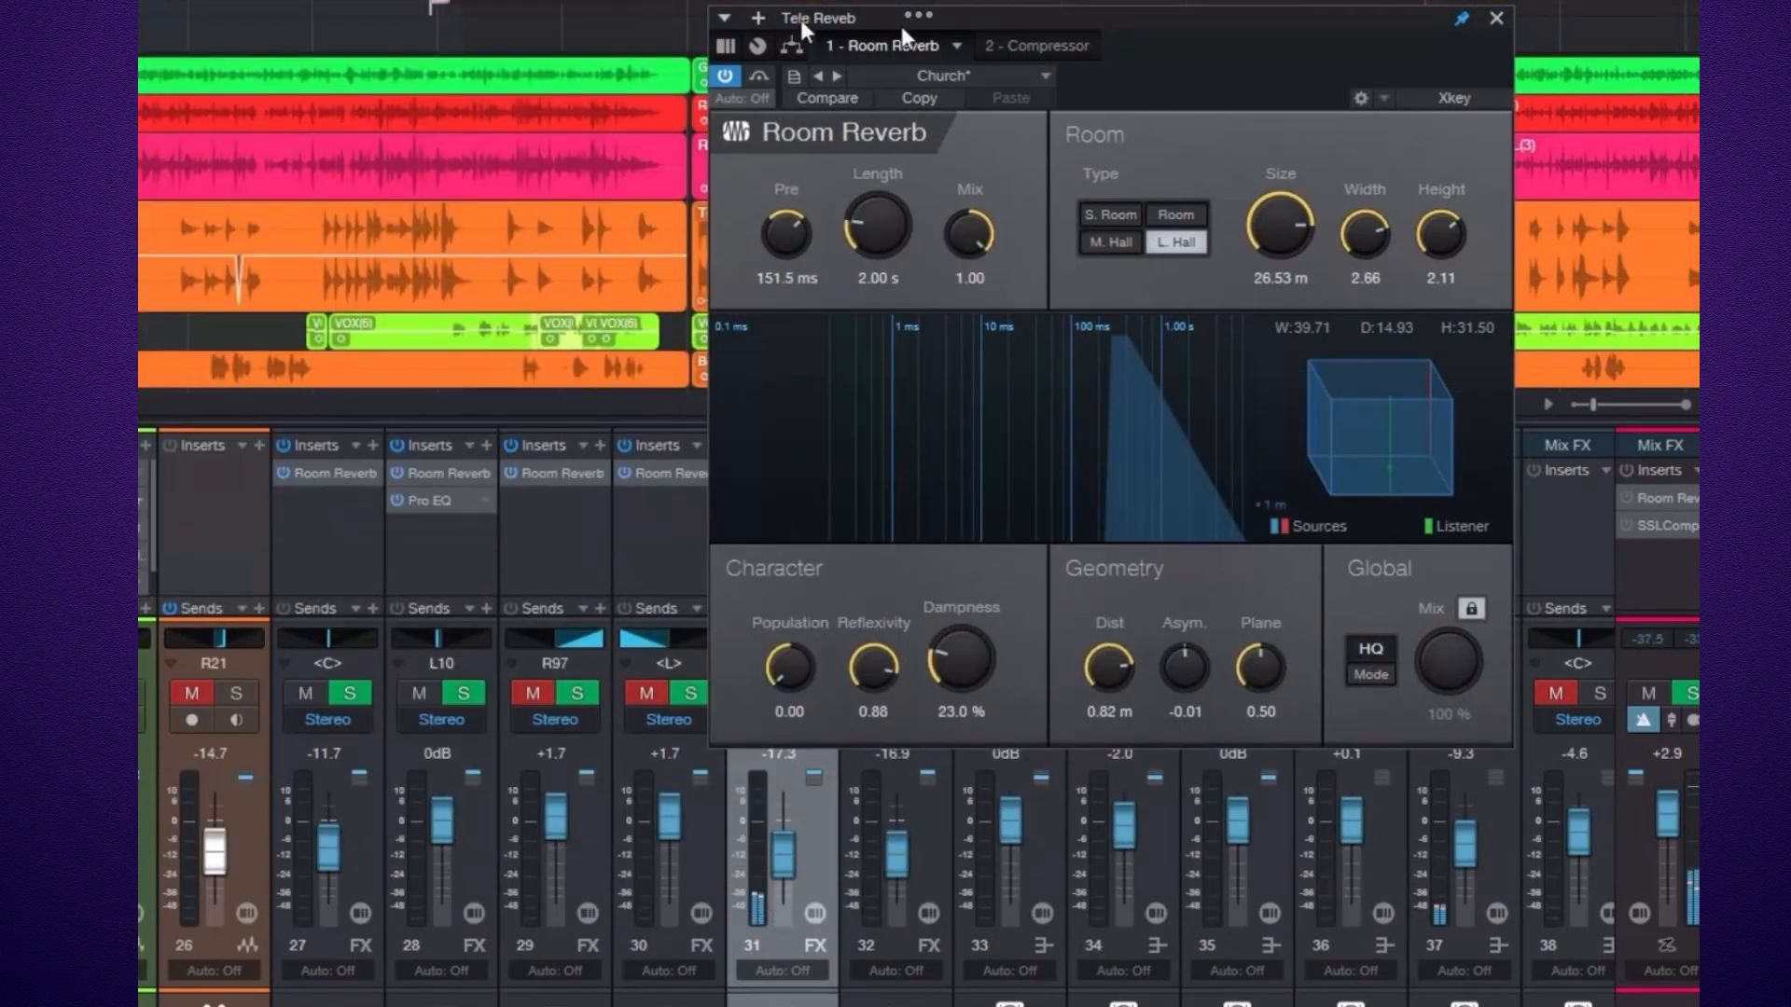
{"action": "left_click", "coordinate": [1495, 19]}
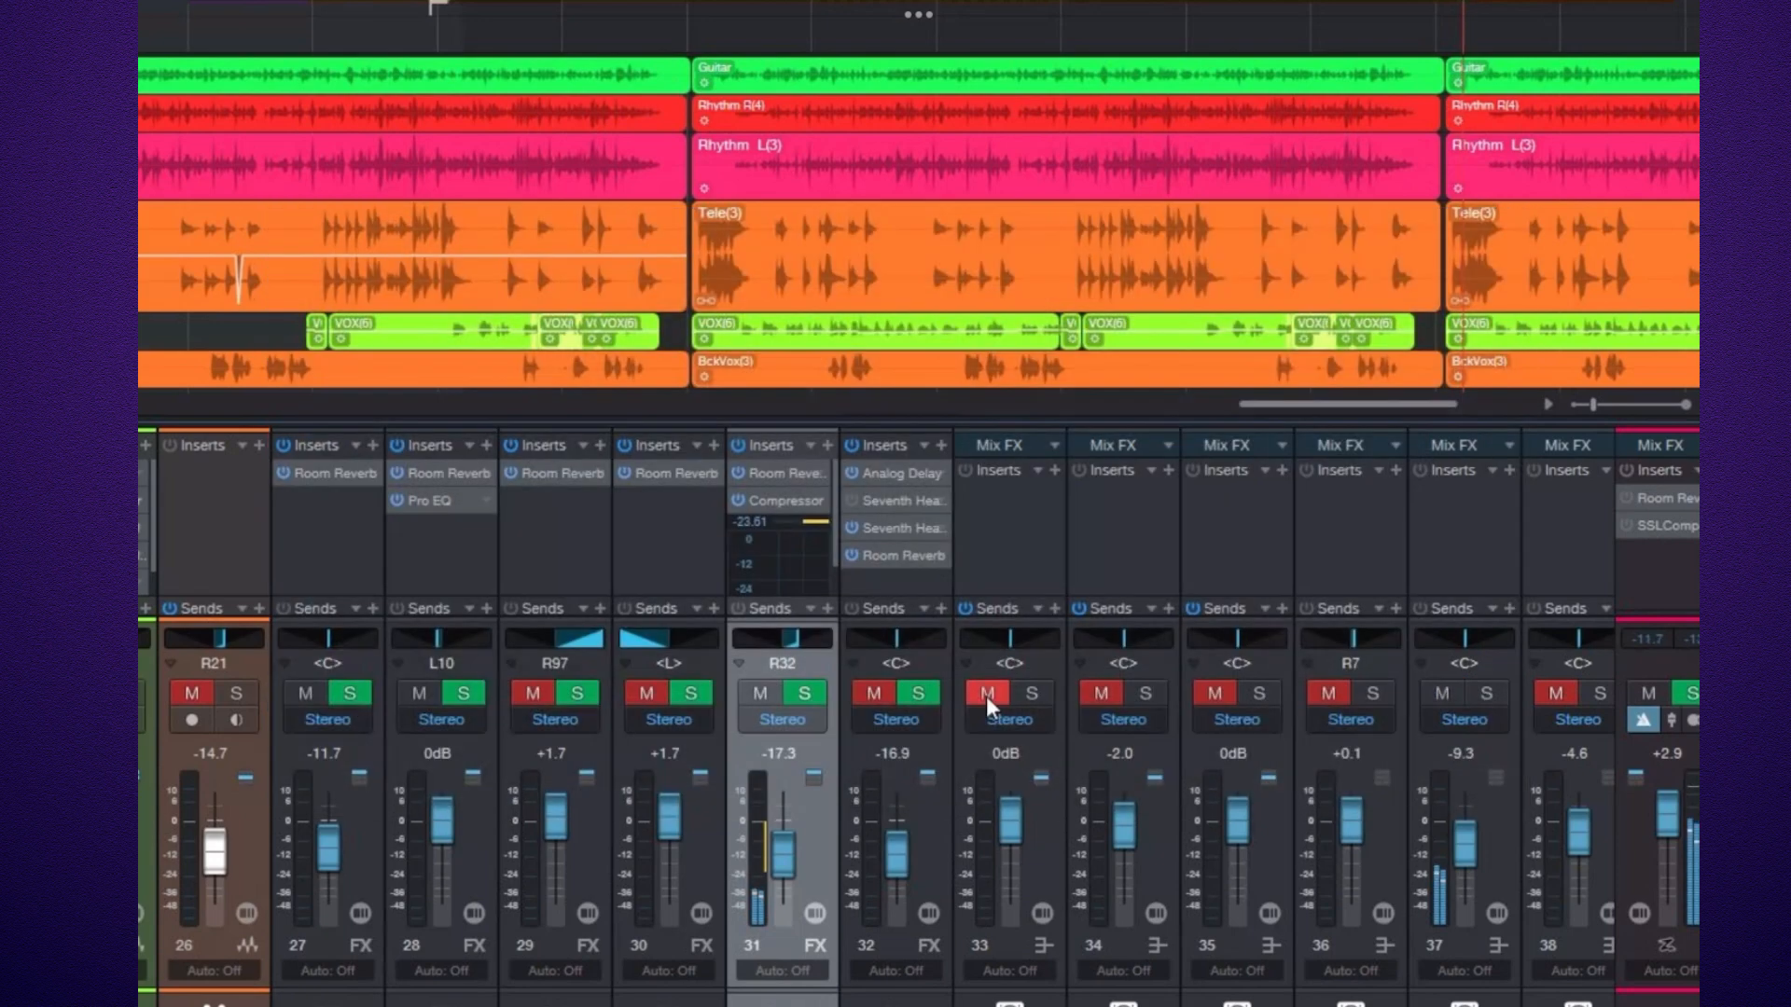
Unmute the Drum, Bass and Rhythm buses to hear the compressed Tele reverb.
{"action": "left_click", "coordinate": [987, 694]}
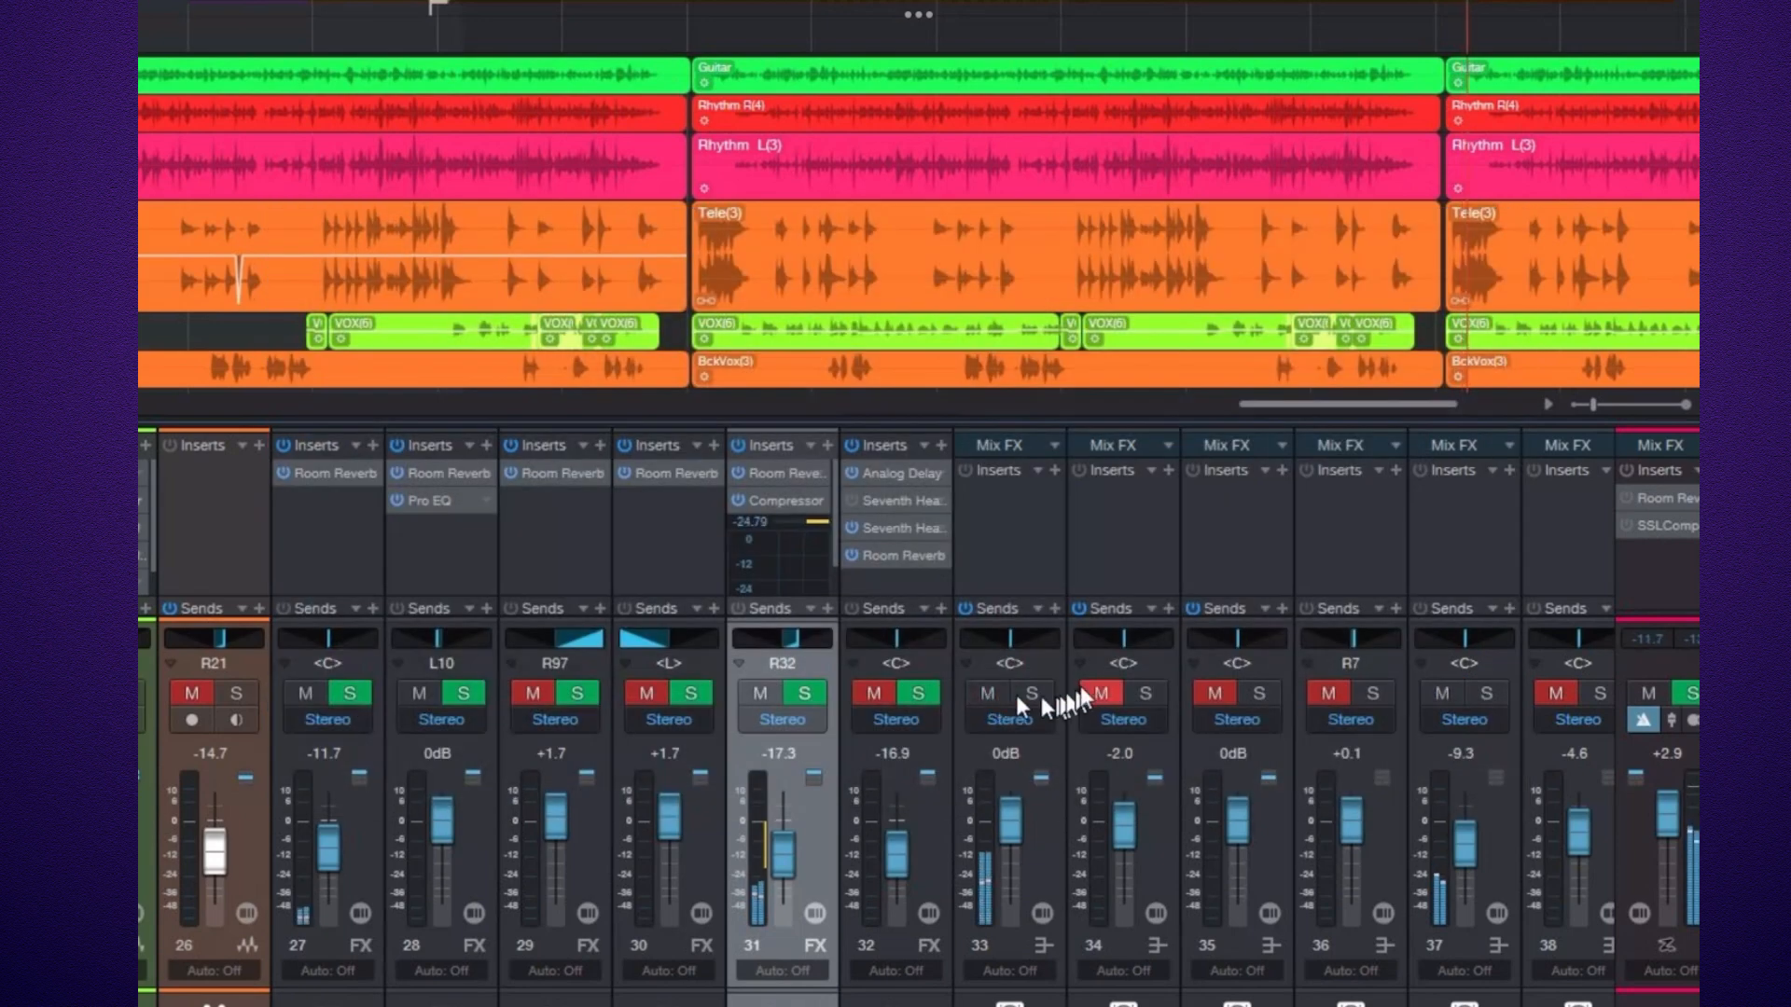
{"action": "left_click", "coordinate": [1097, 692]}
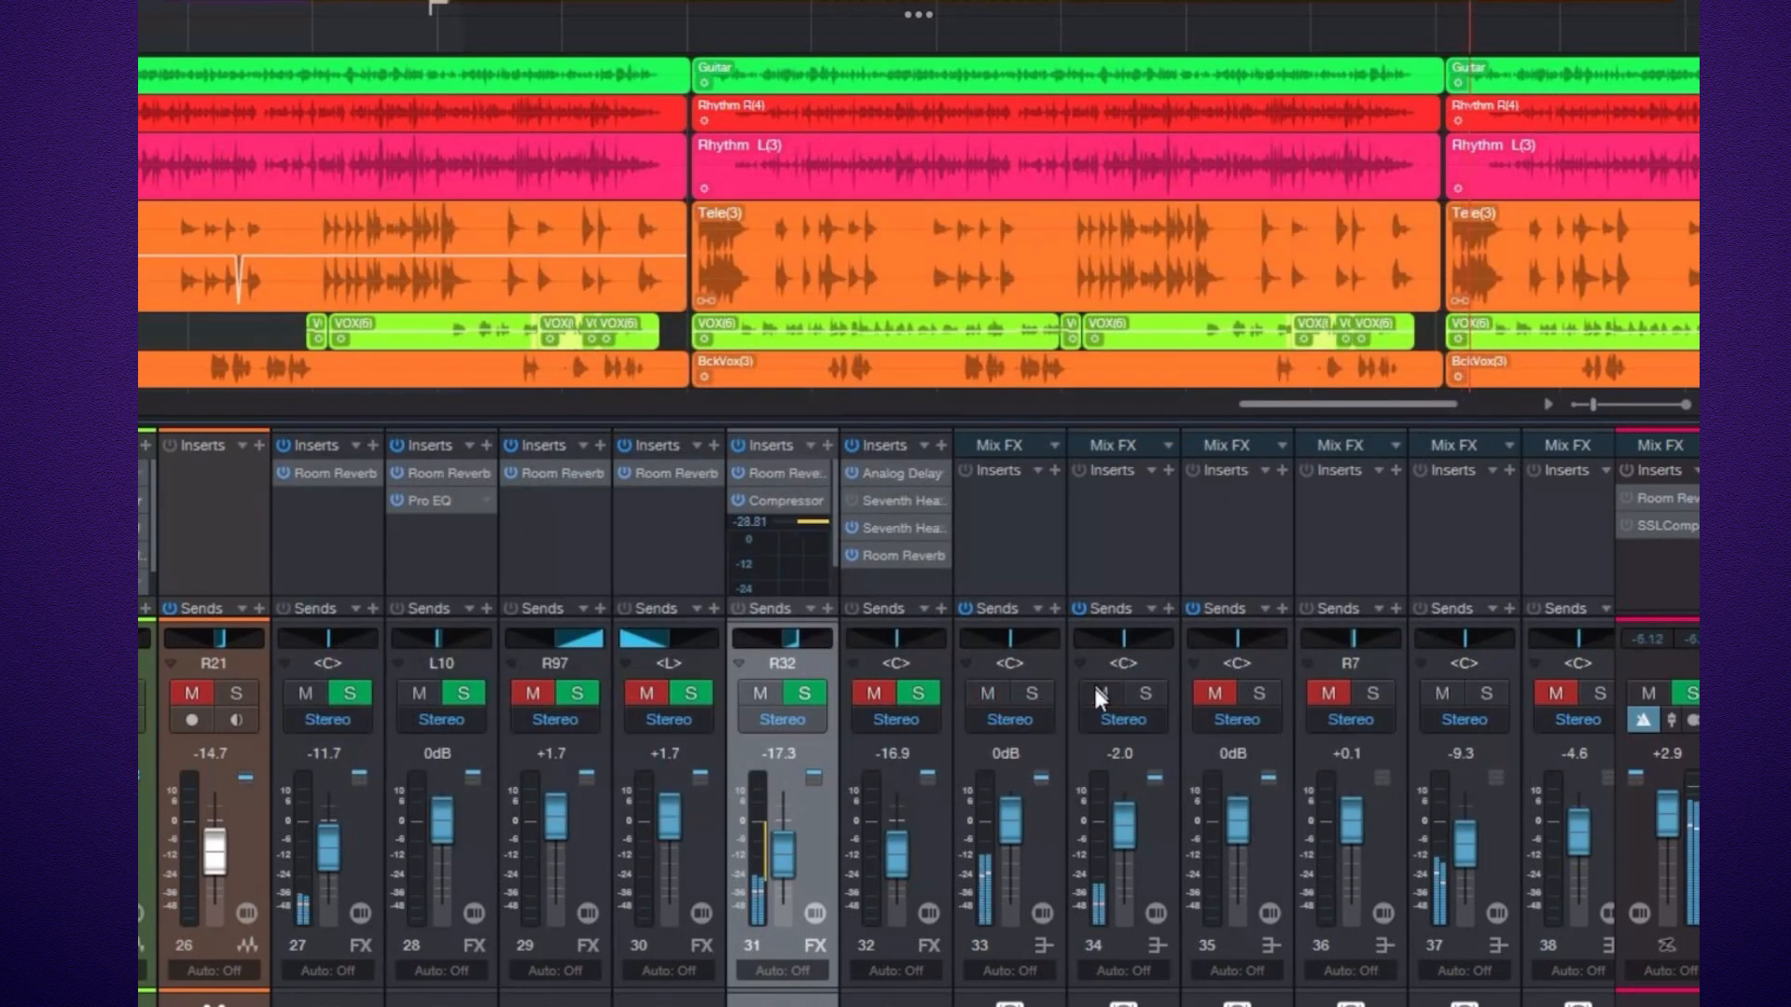
{"action": "left_click", "coordinate": [1324, 690]}
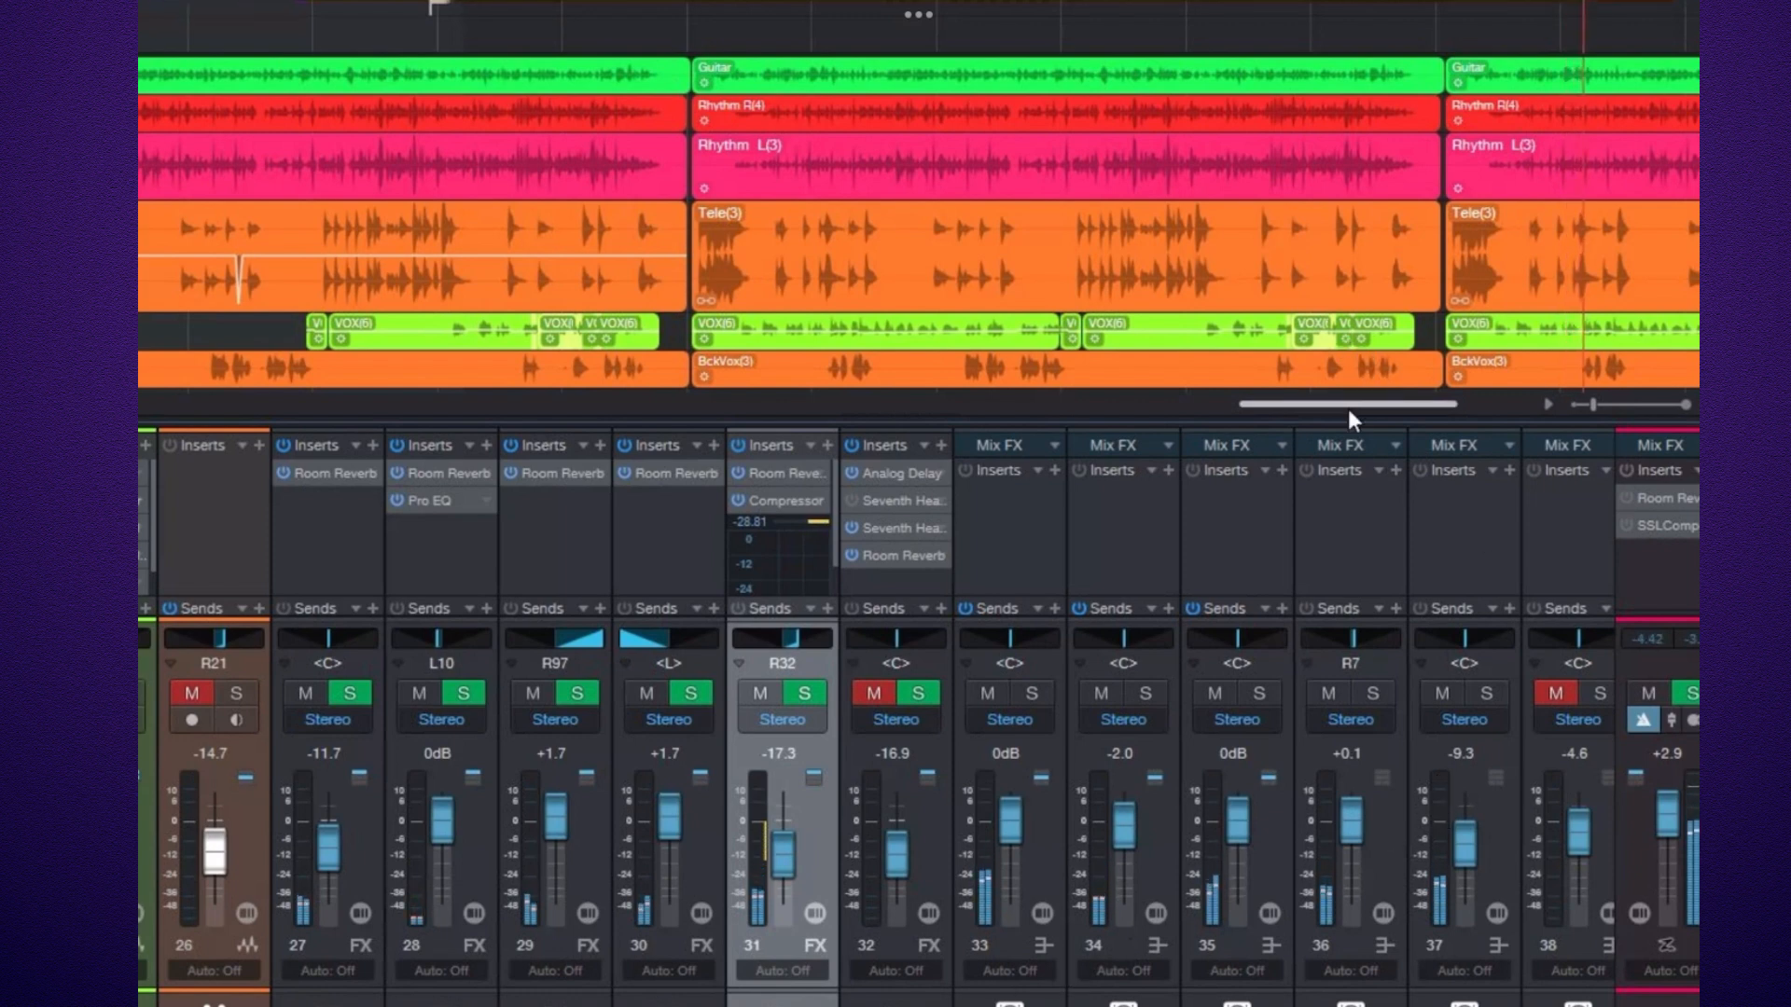
Open the Vox FX channel's Analog Delay plugin and set its Feedback to 2.5%.
{"action": "left_click_drag", "start_coordinate": [1351, 401], "coordinate": [1413, 418]}
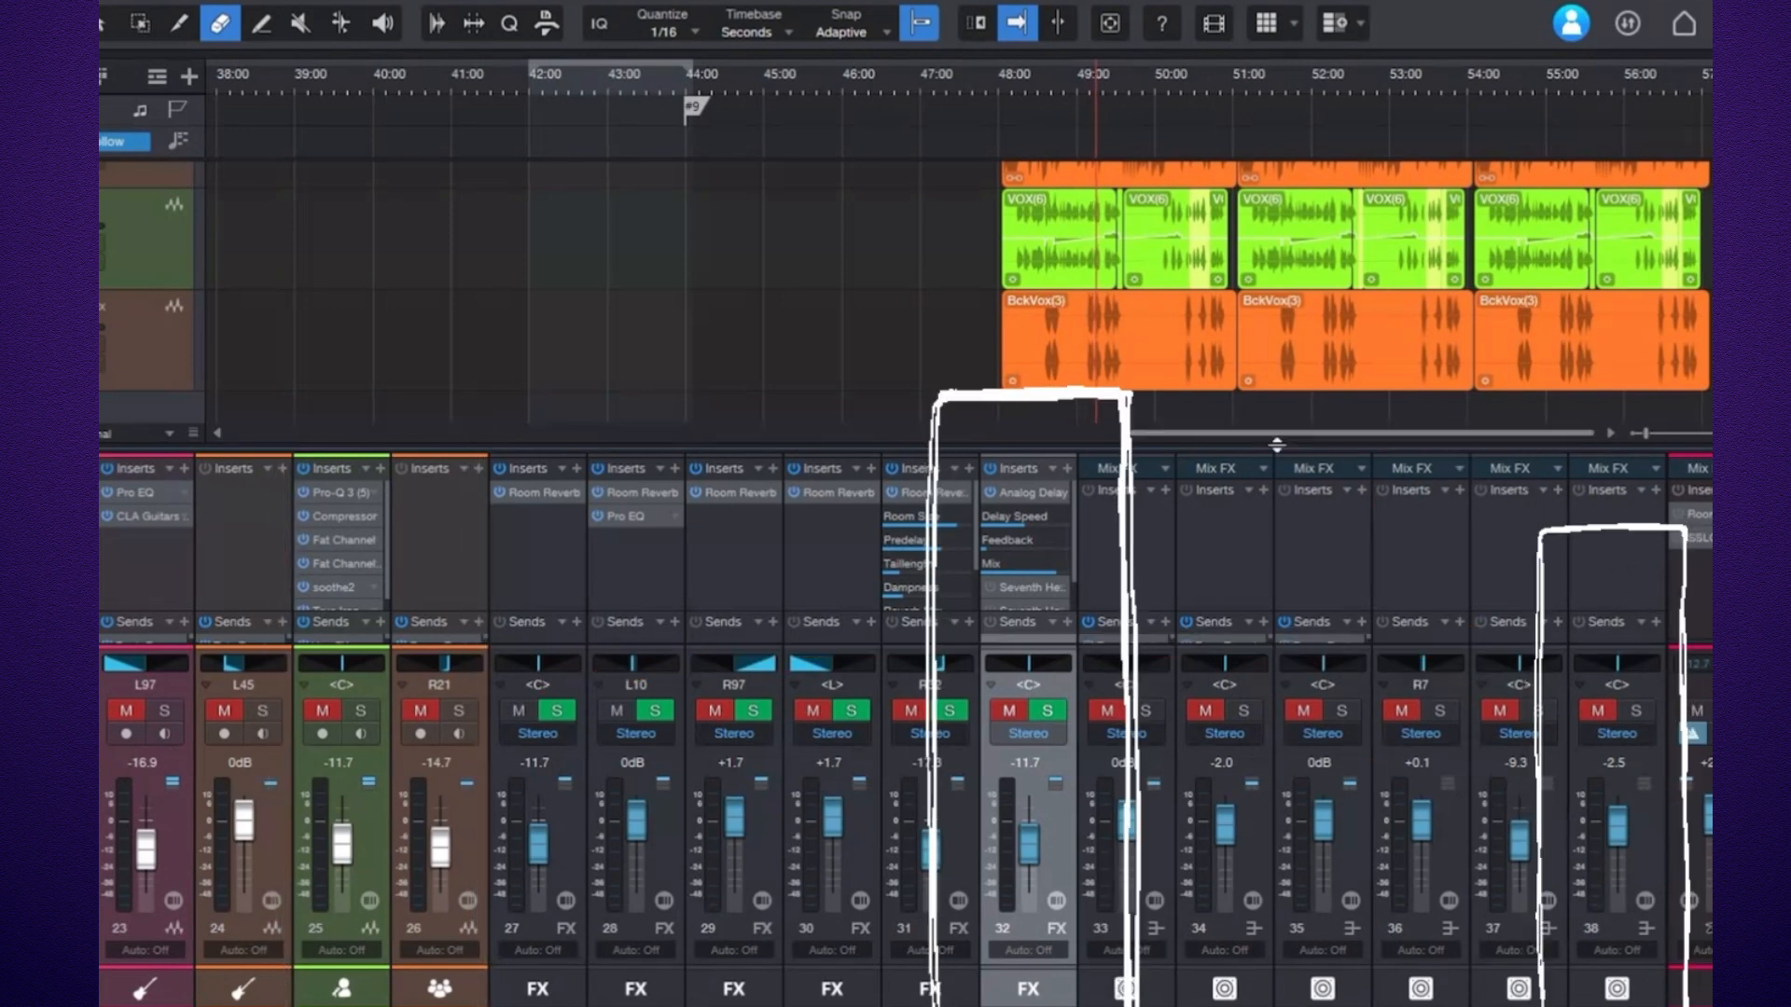
{"action": "left_click", "coordinate": [1066, 494]}
{"action": "left_click", "coordinate": [1098, 545]}
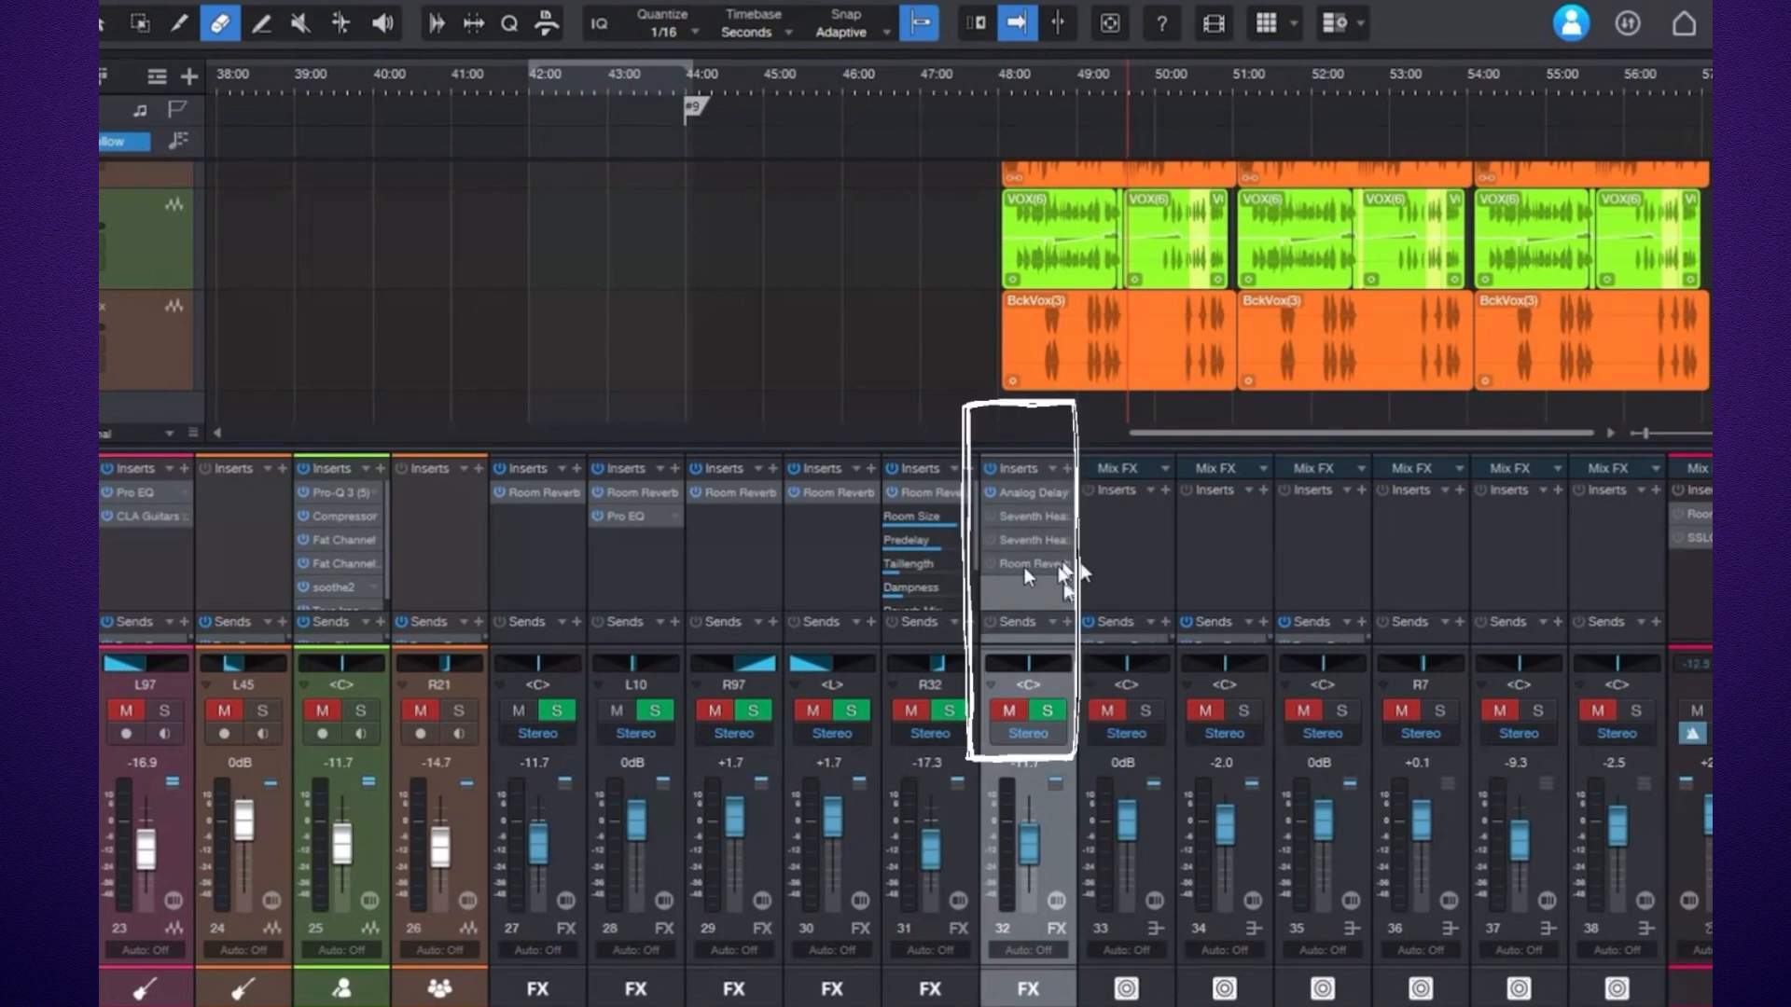
{"action": "left_click", "coordinate": [1022, 491]}
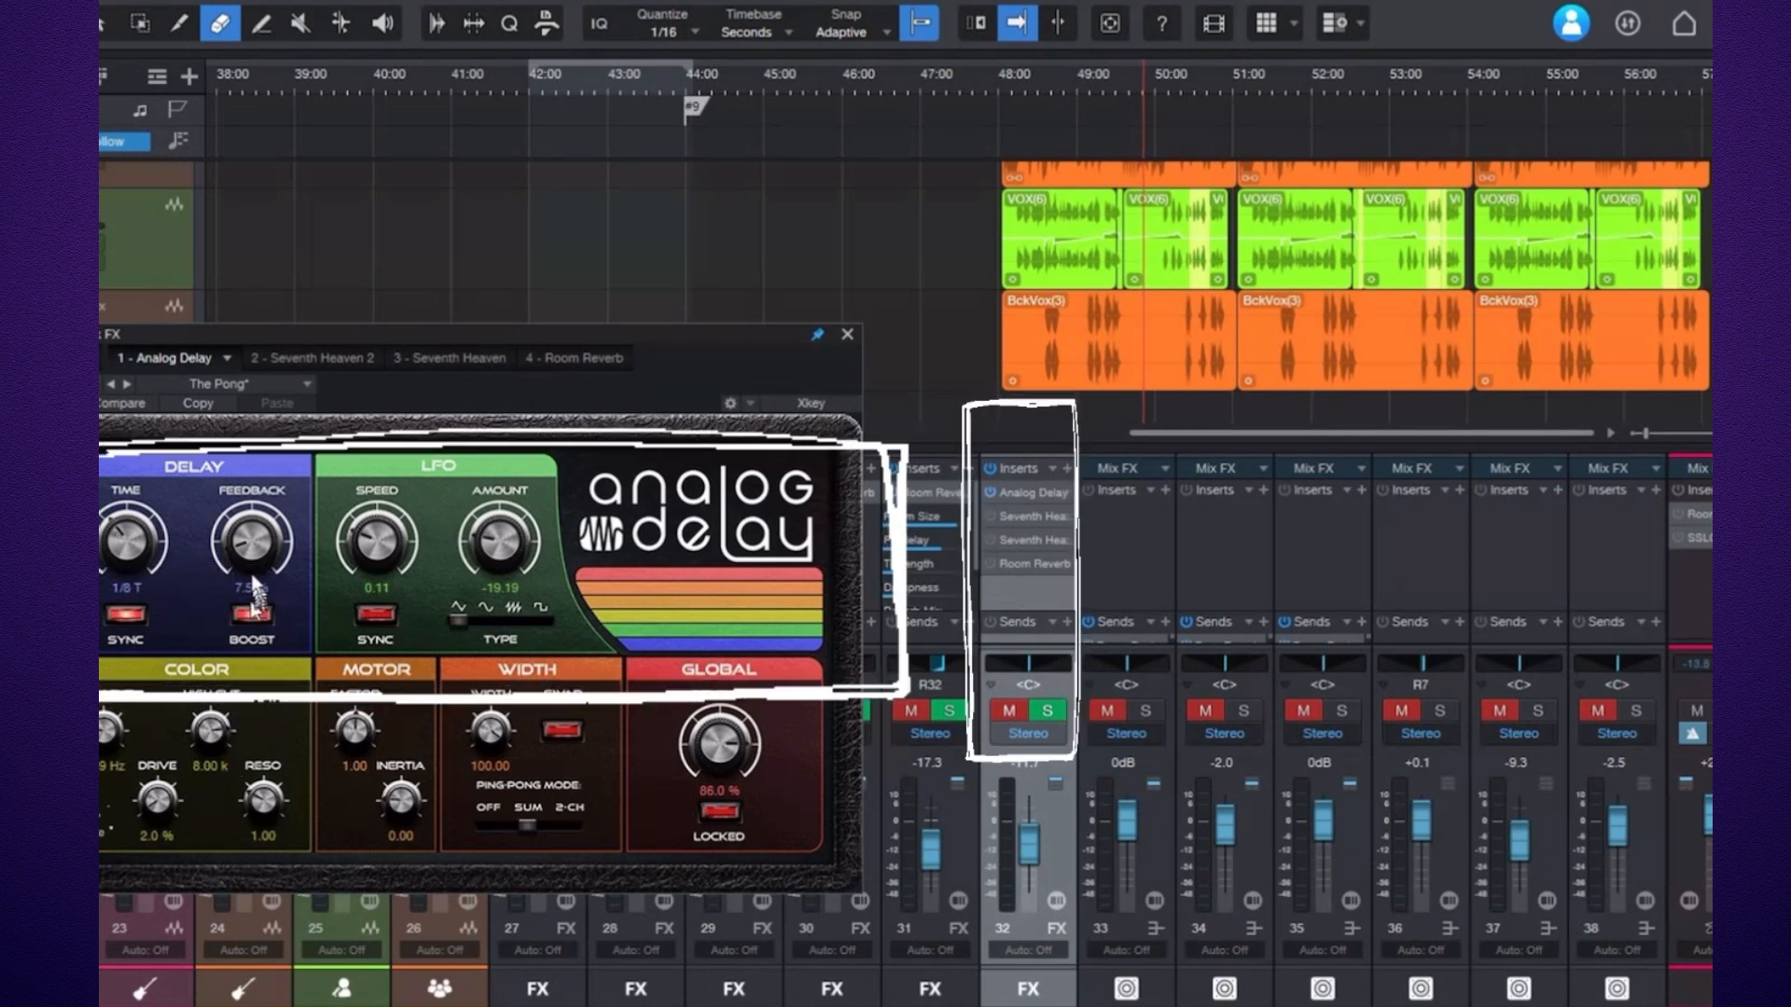
{"action": "left_click_drag", "start_coordinate": [249, 543], "coordinate": [256, 564]}
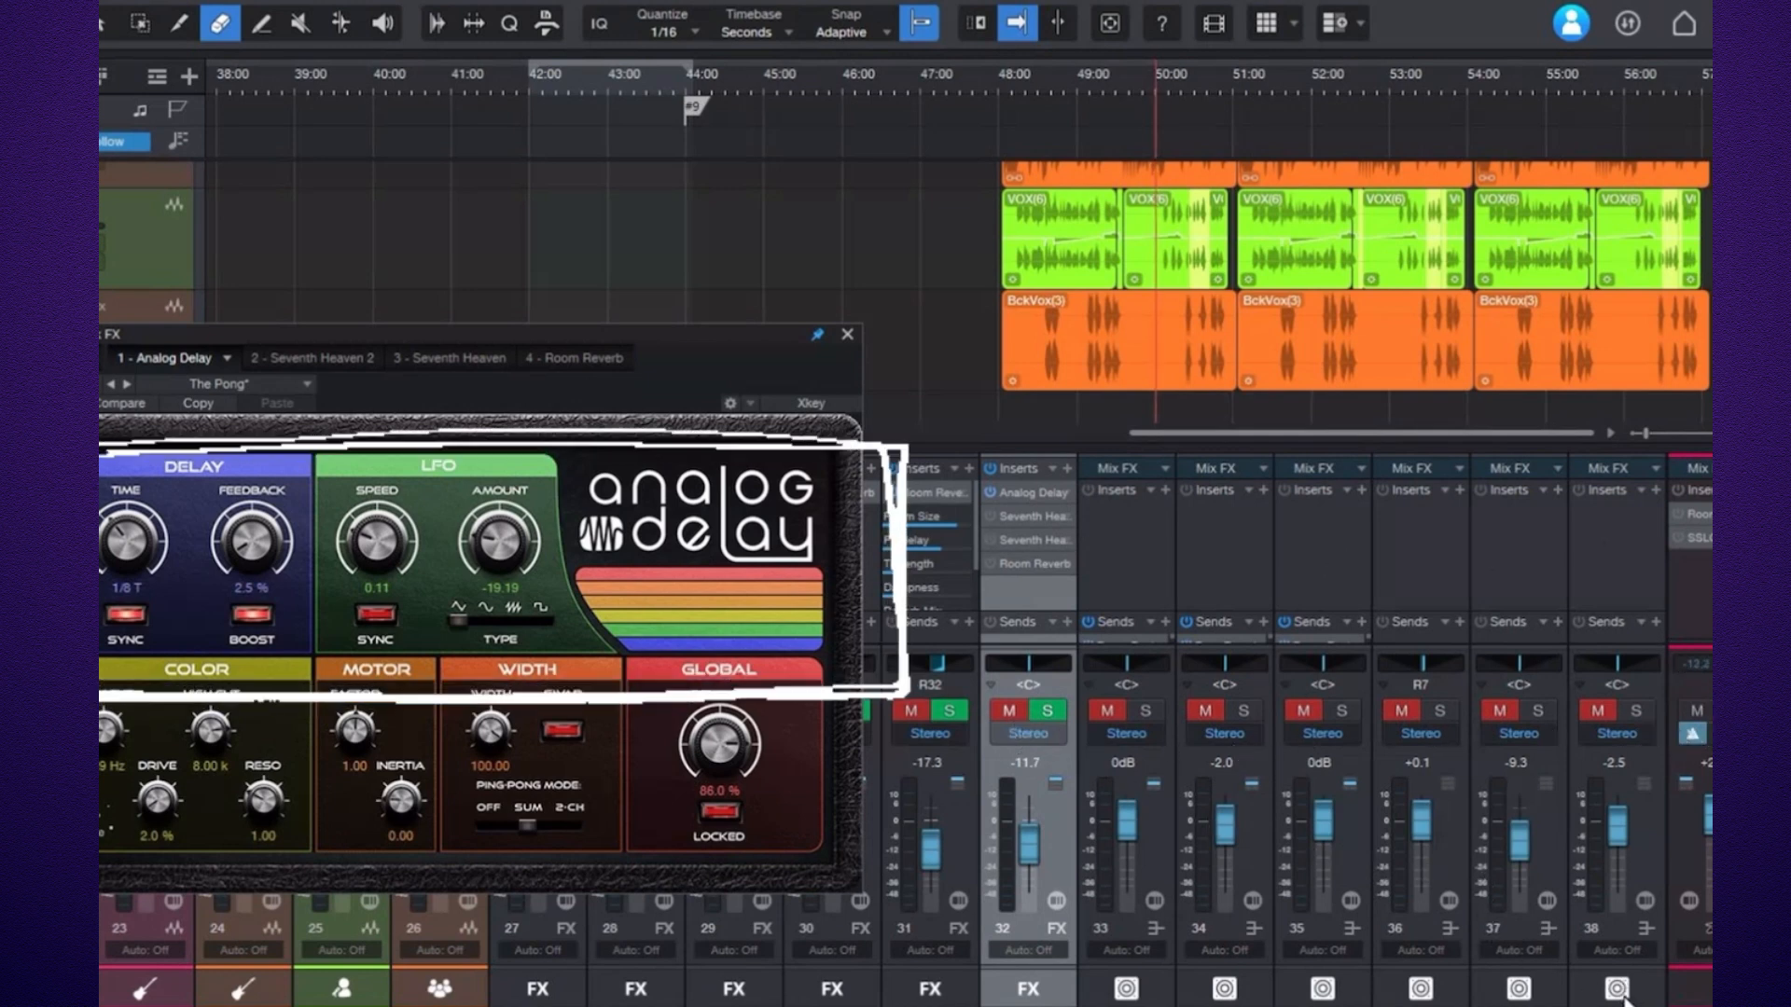
Unmute channel 38 and switch the Vox FX Analog Delay insert off and back on to compare.
{"action": "left_click", "coordinate": [1597, 713]}
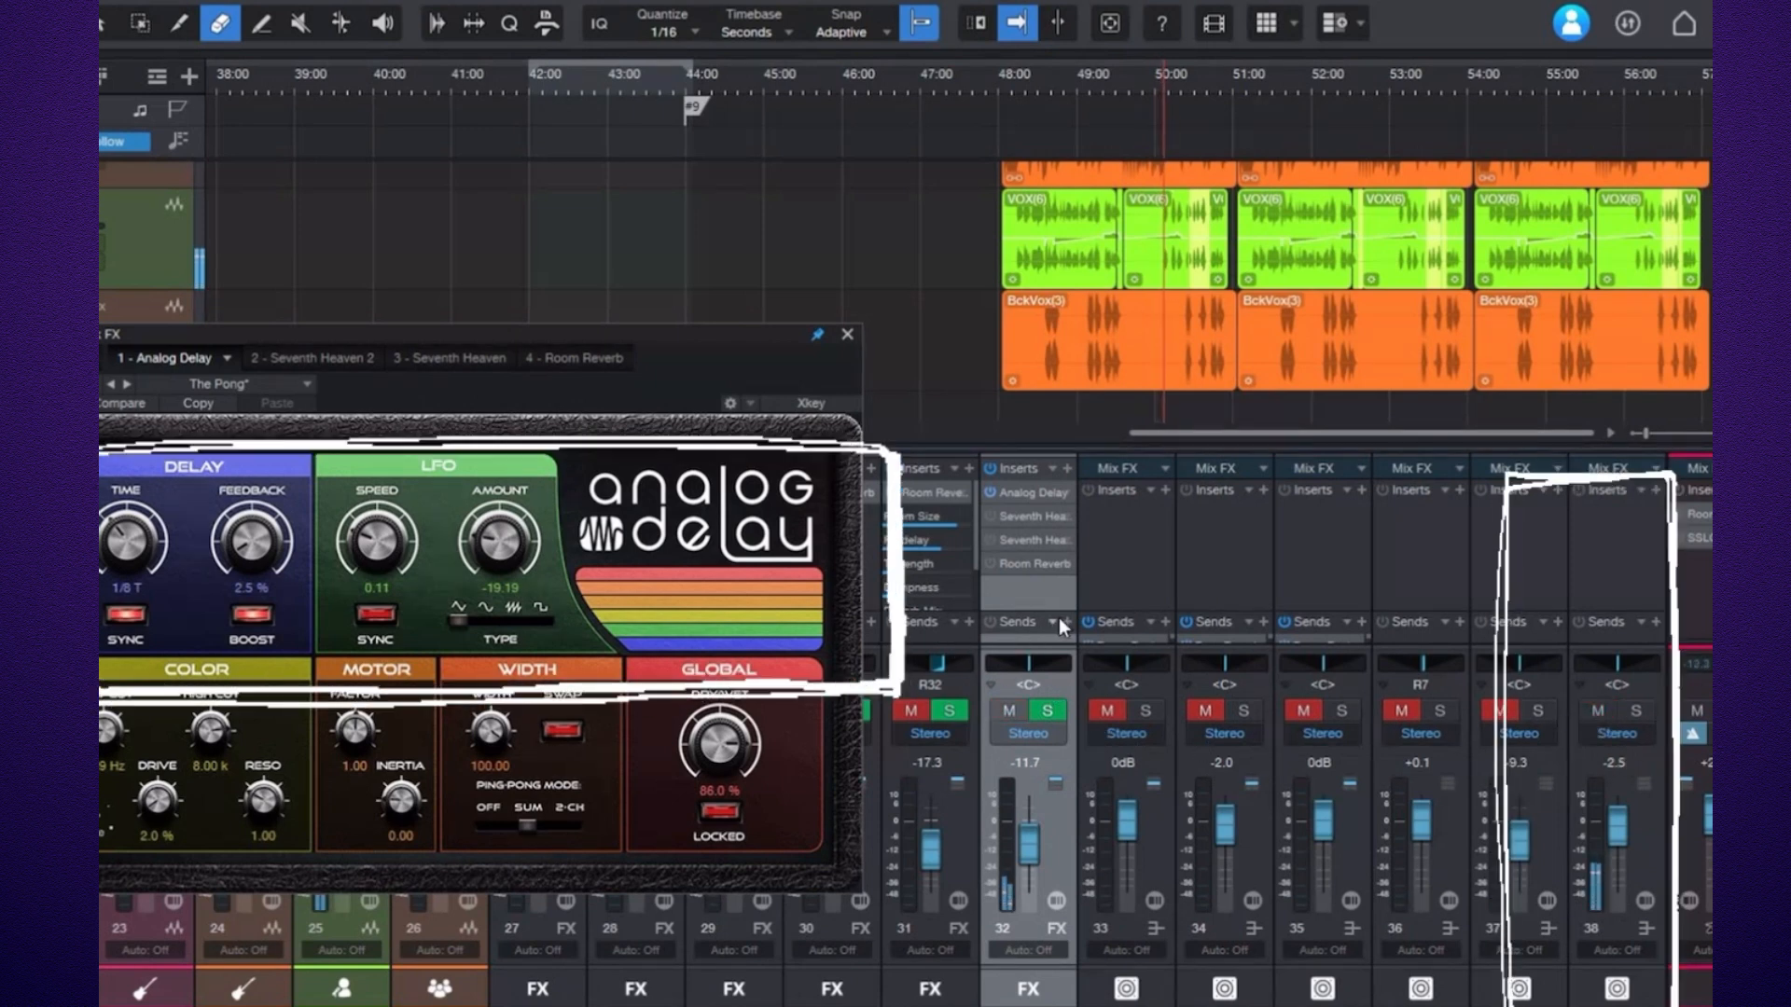
{"action": "left_click", "coordinate": [989, 490]}
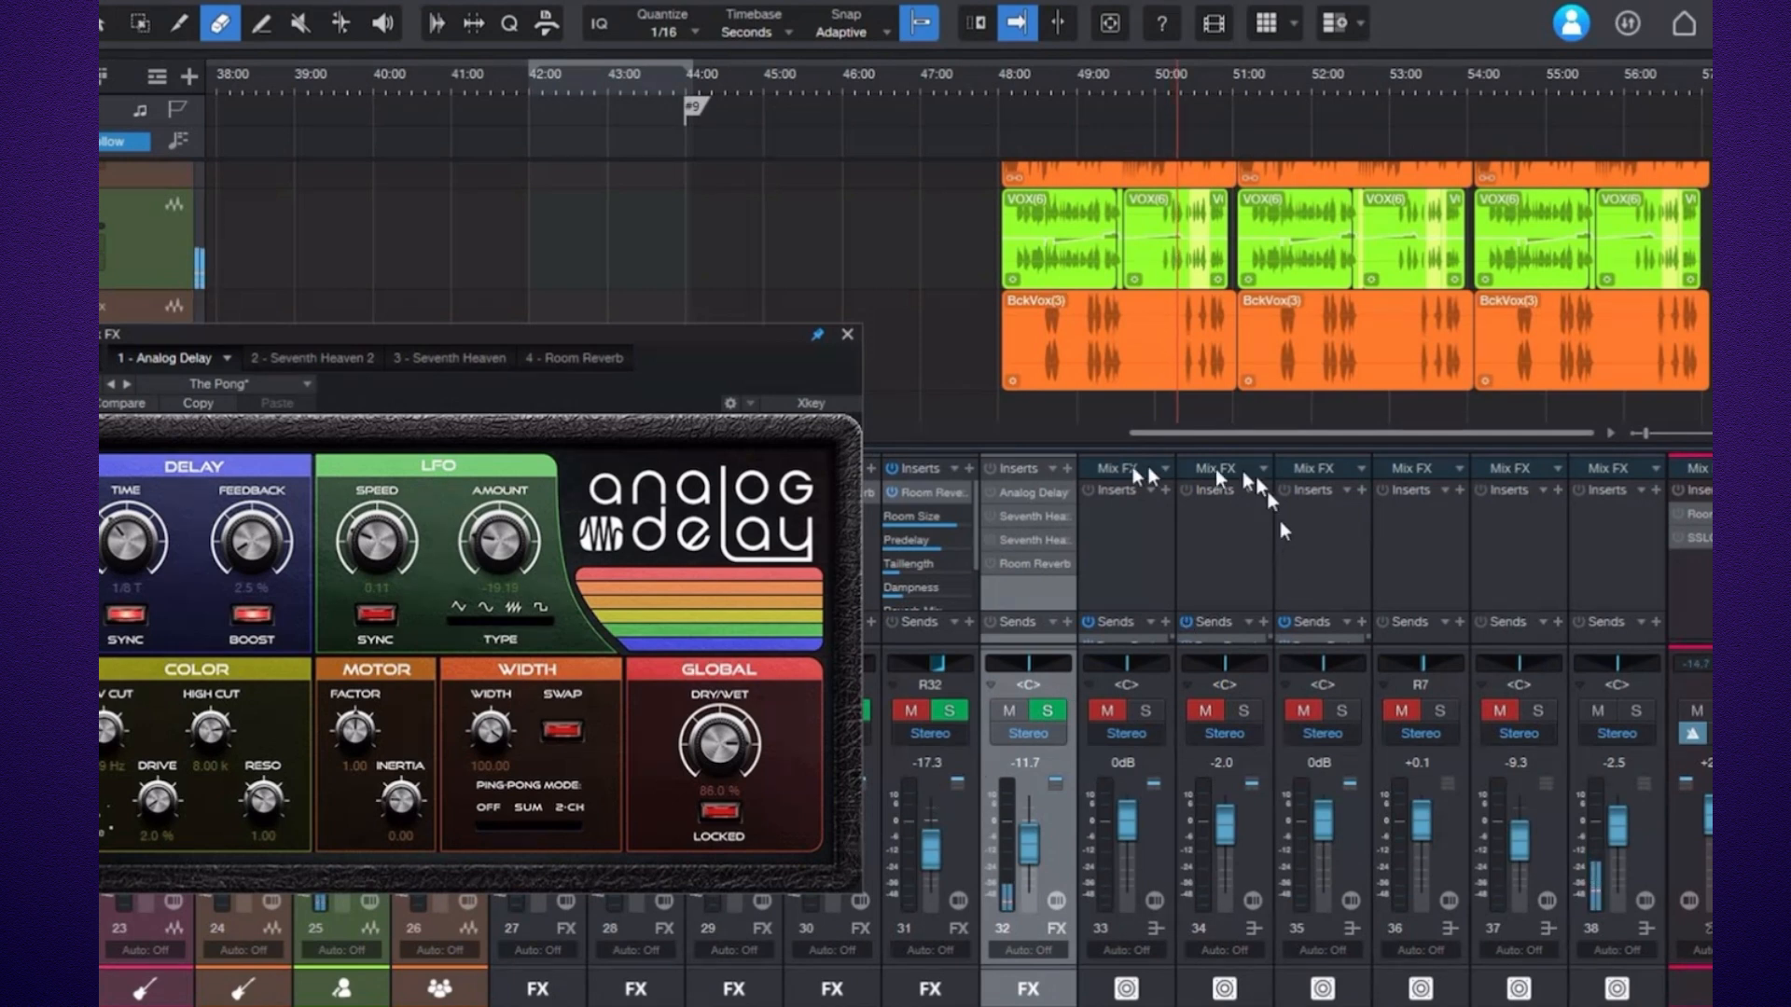
{"action": "left_click", "coordinate": [990, 492]}
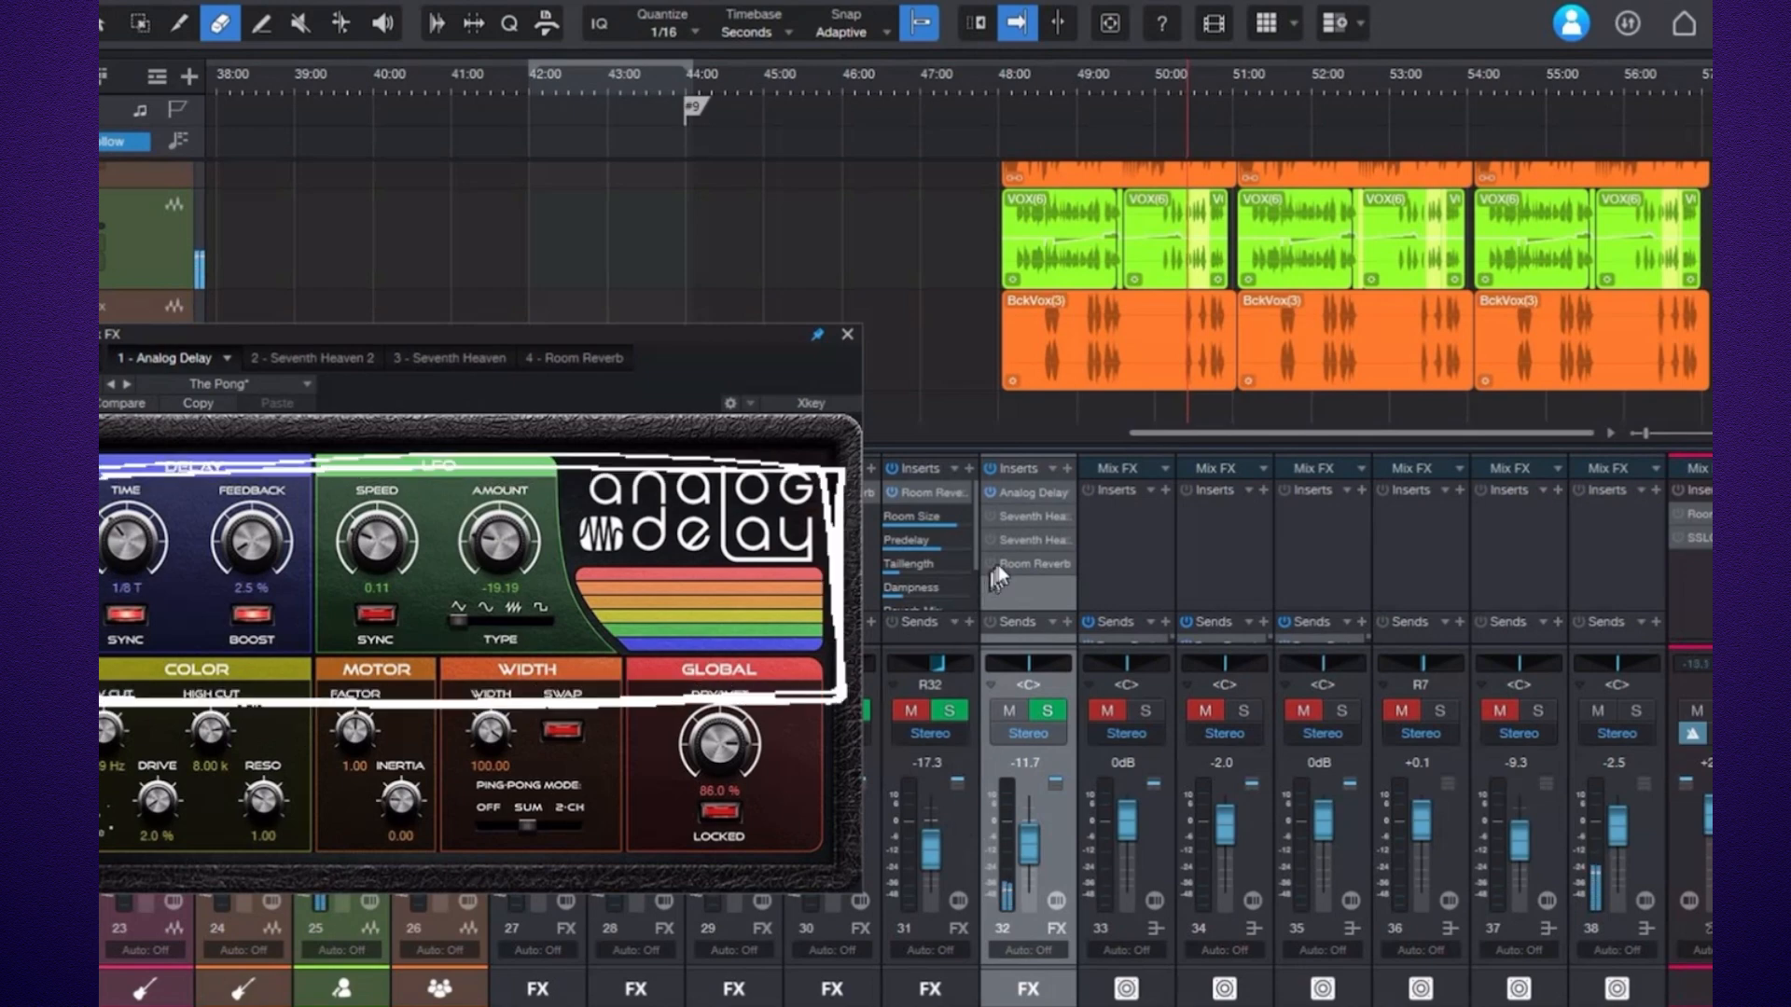
Inspect the Vox FX Room Reverb, Seventh Heaven 2 Vocal Chamber and Analog Delay windows, then close them.
{"action": "left_click", "coordinate": [1026, 566]}
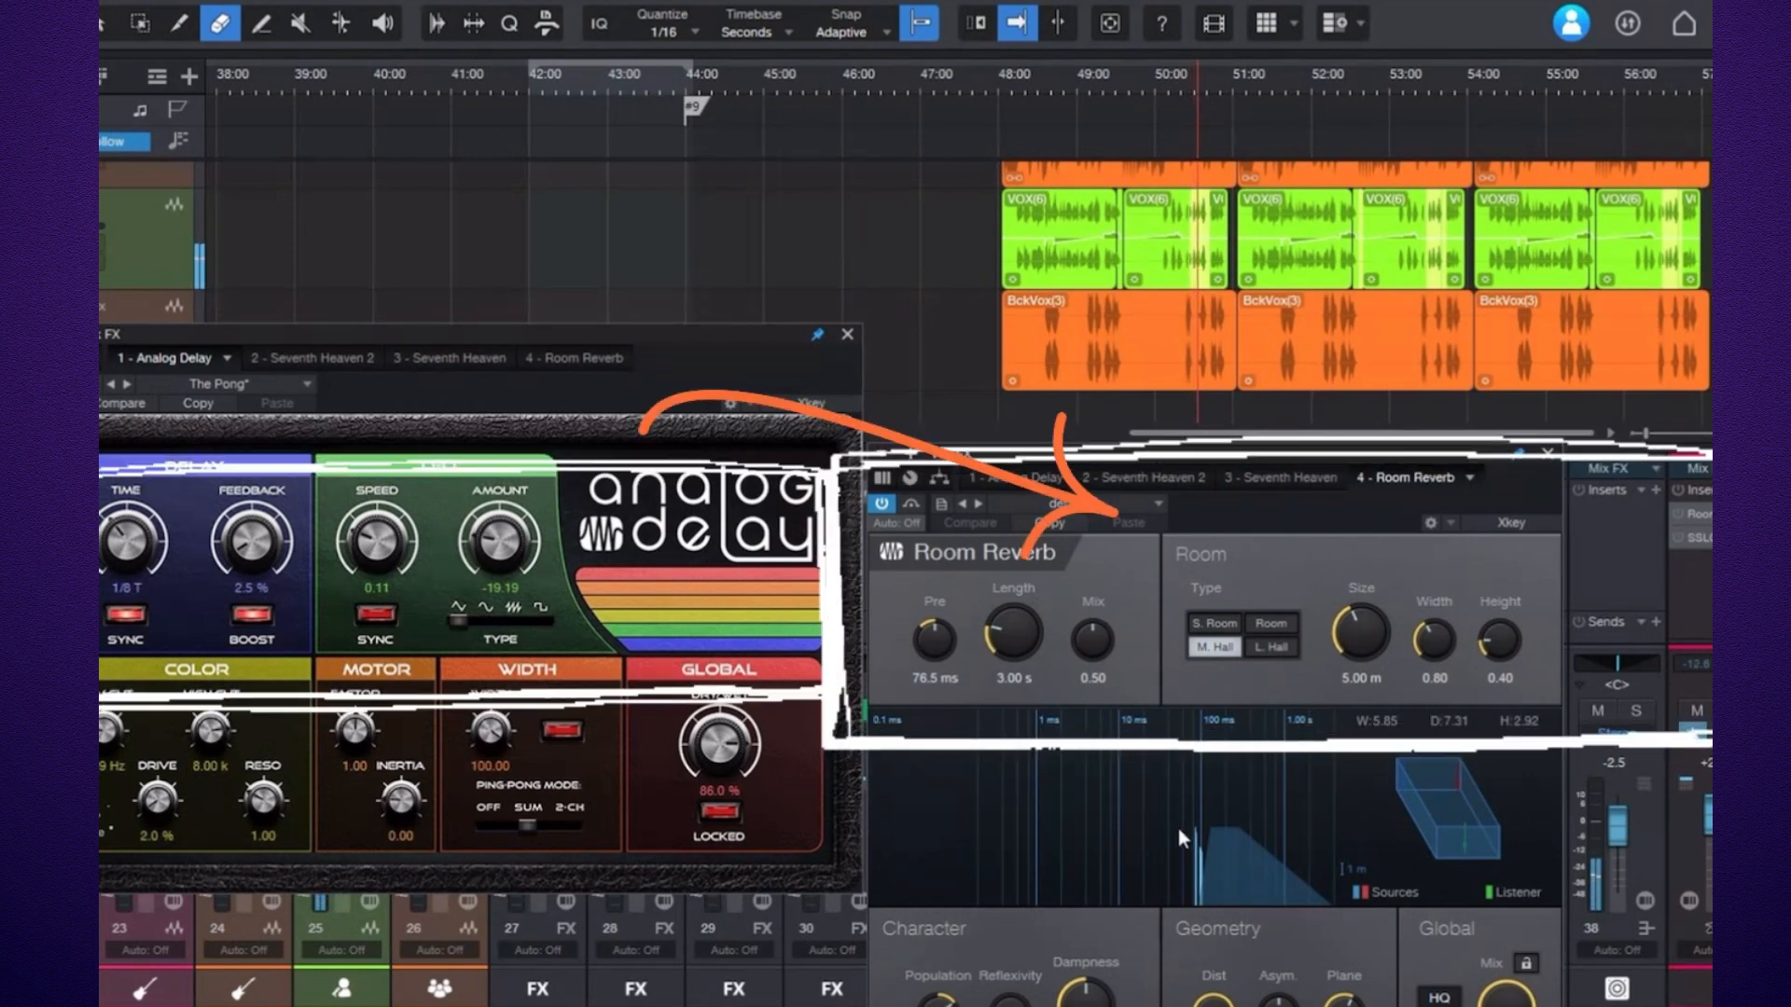
{"action": "left_click", "coordinate": [1547, 452]}
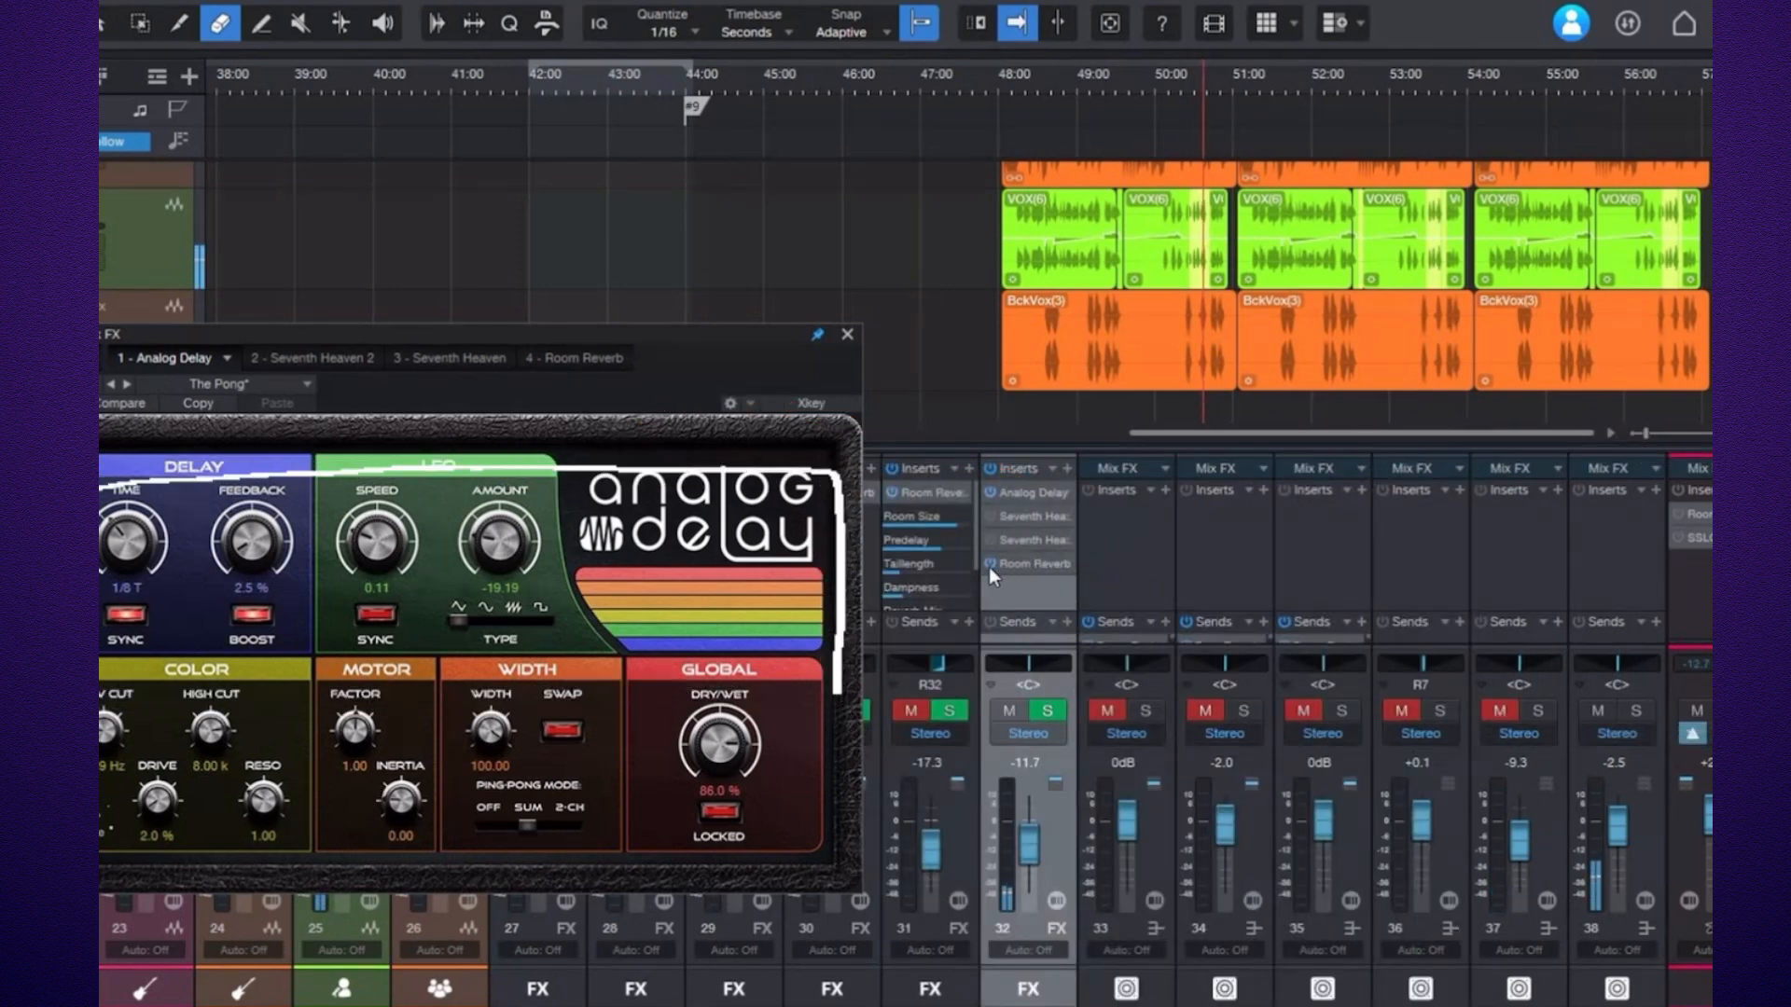
{"action": "left_click", "coordinate": [992, 517]}
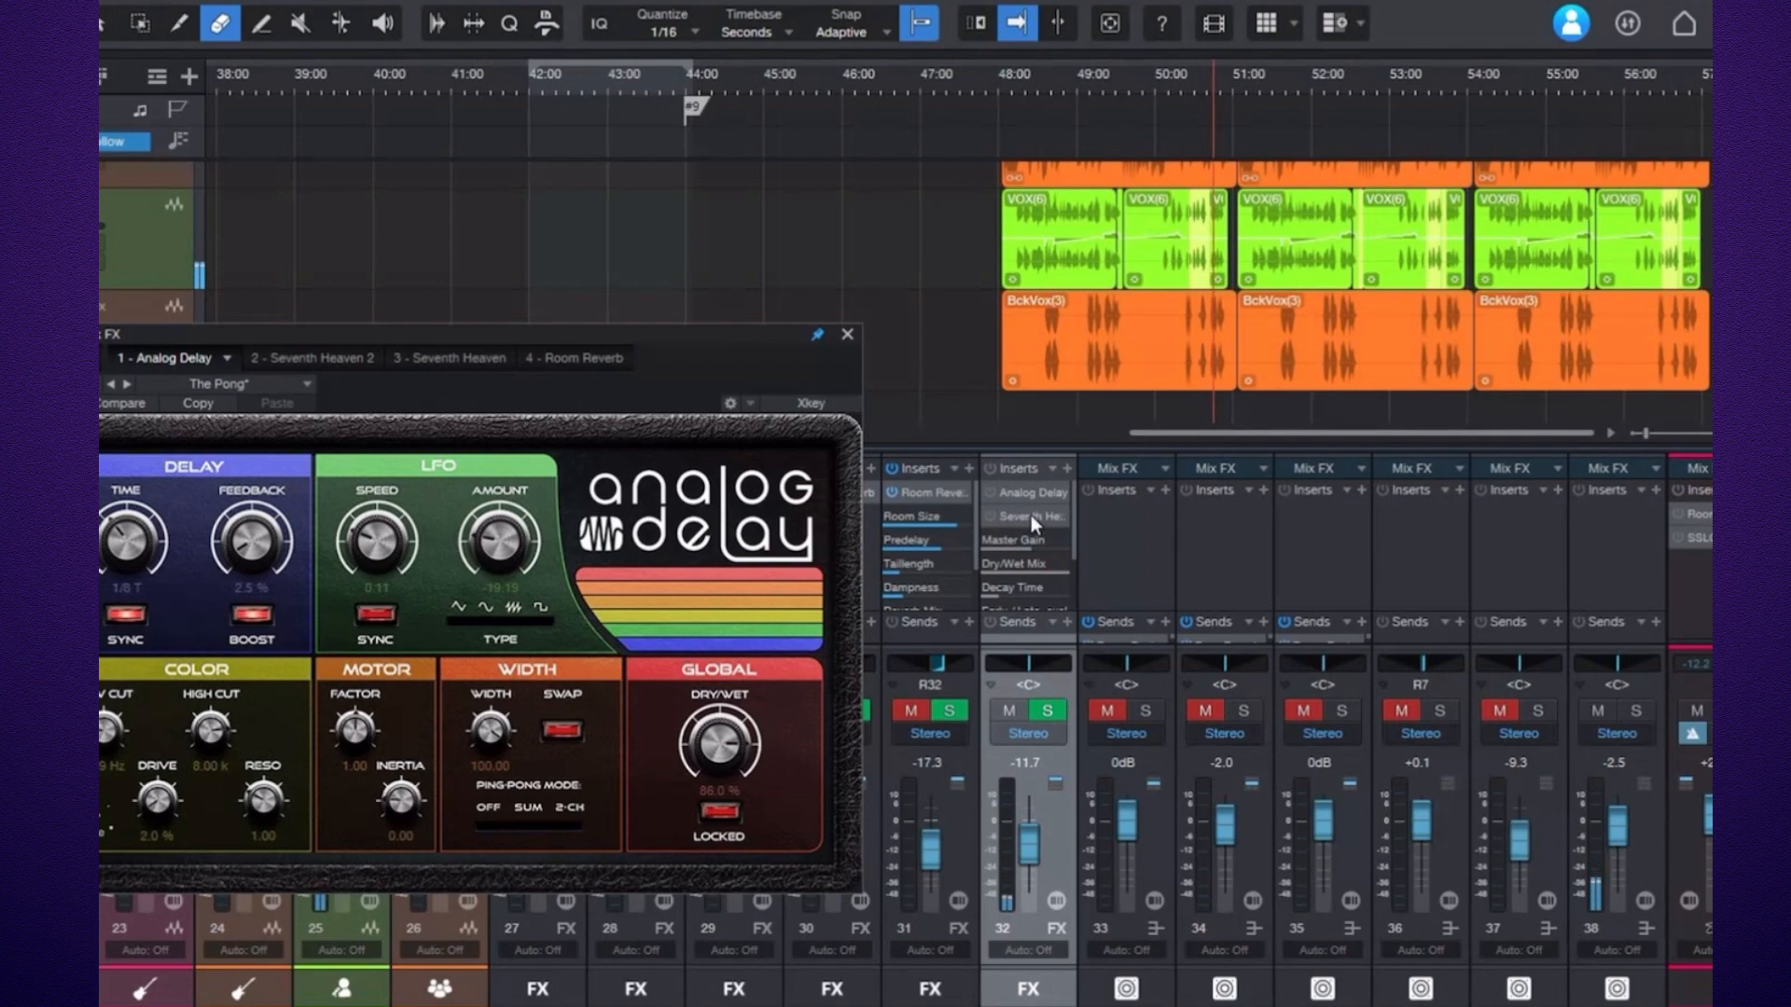
{"action": "double_click", "coordinate": [1032, 516]}
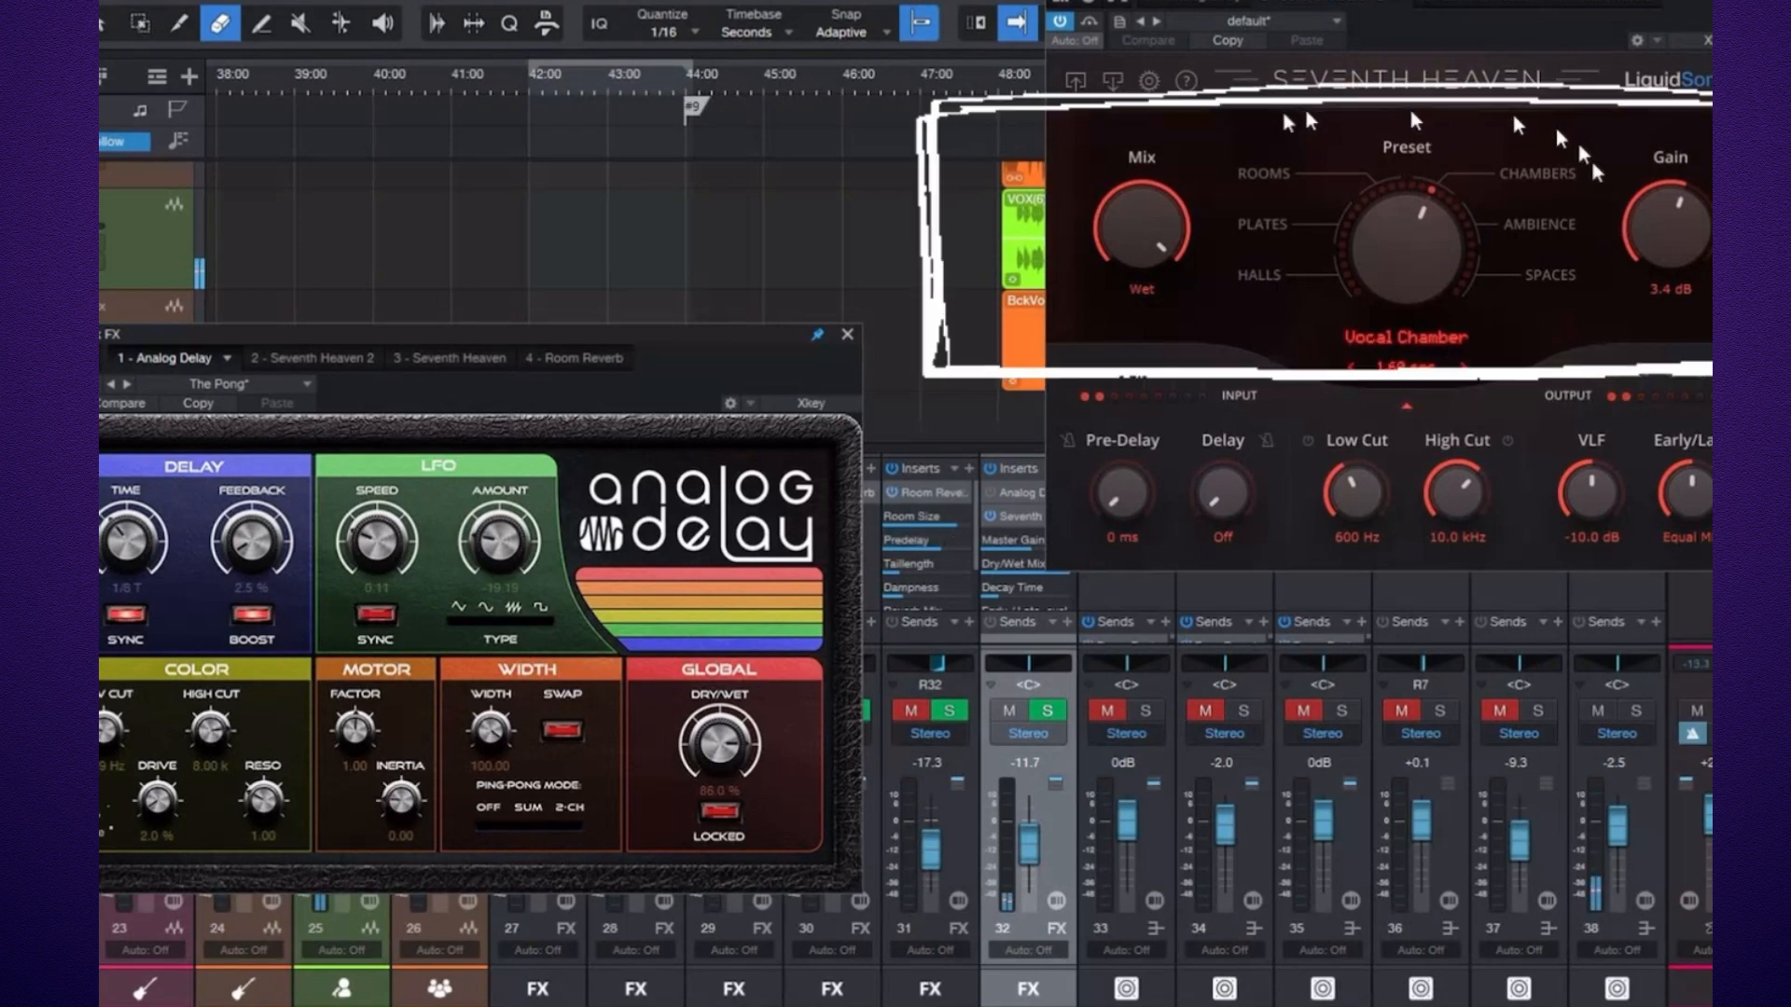
{"action": "left_click", "coordinate": [847, 334]}
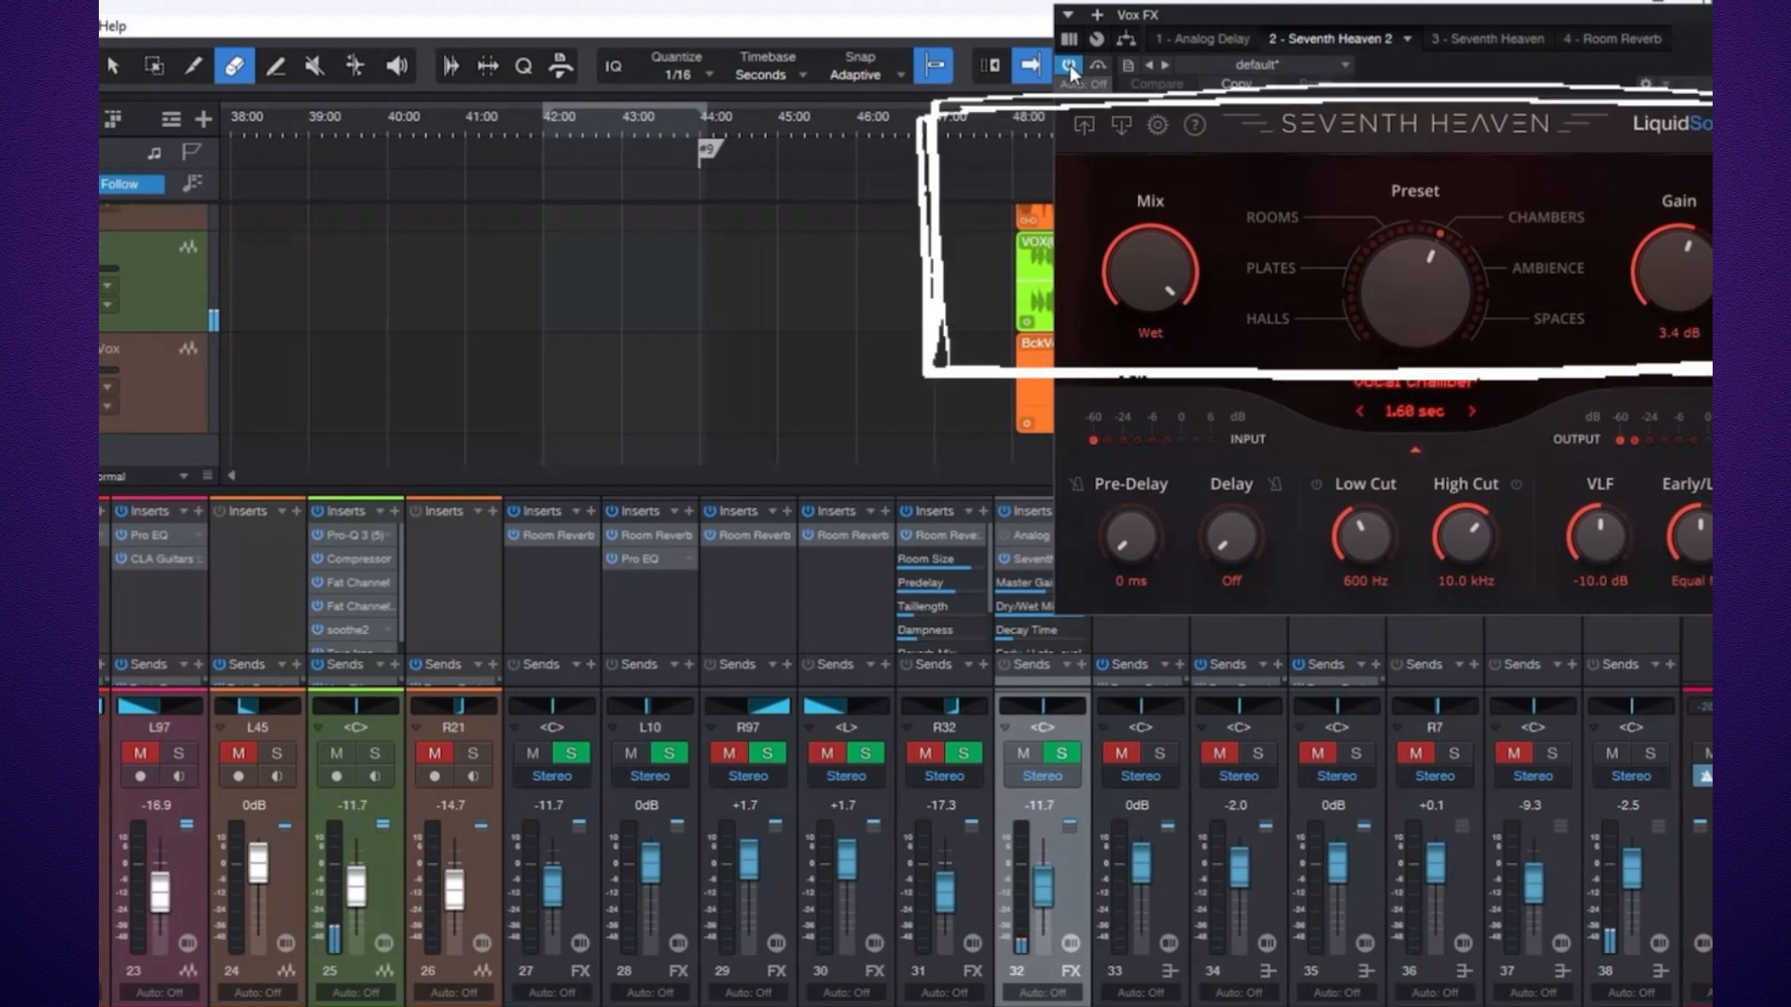
{"action": "left_click", "coordinate": [1024, 538]}
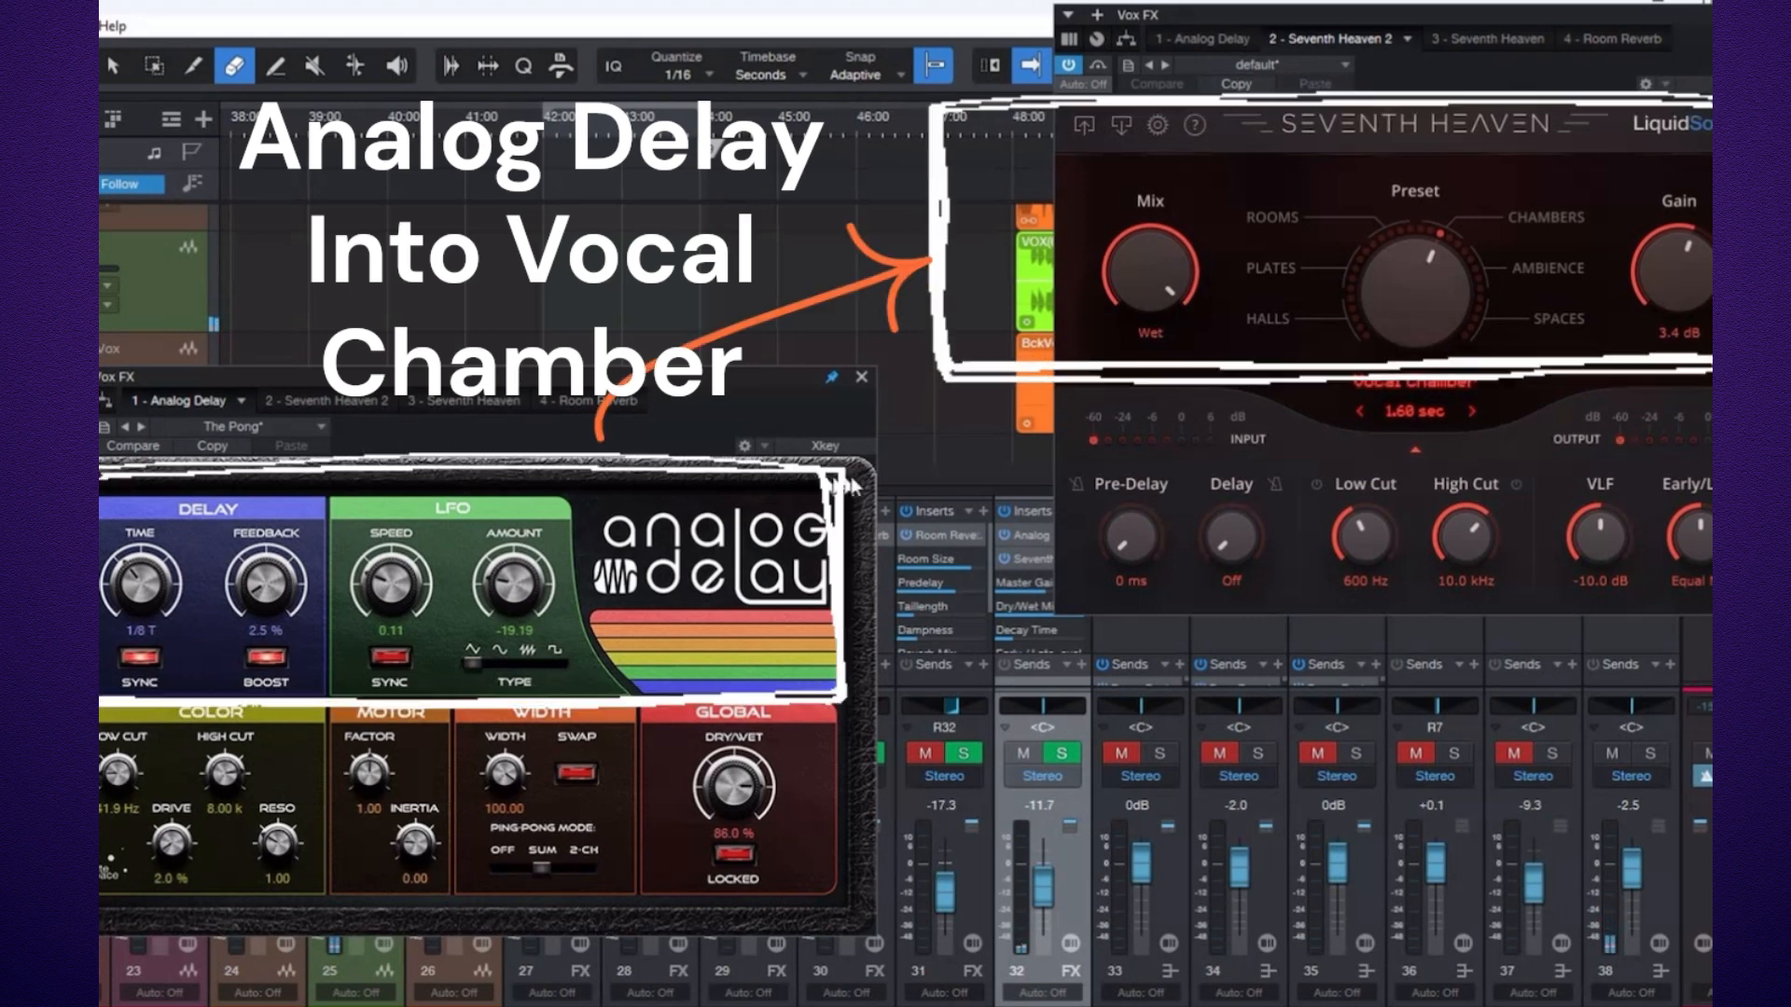
{"action": "left_click", "coordinate": [862, 377]}
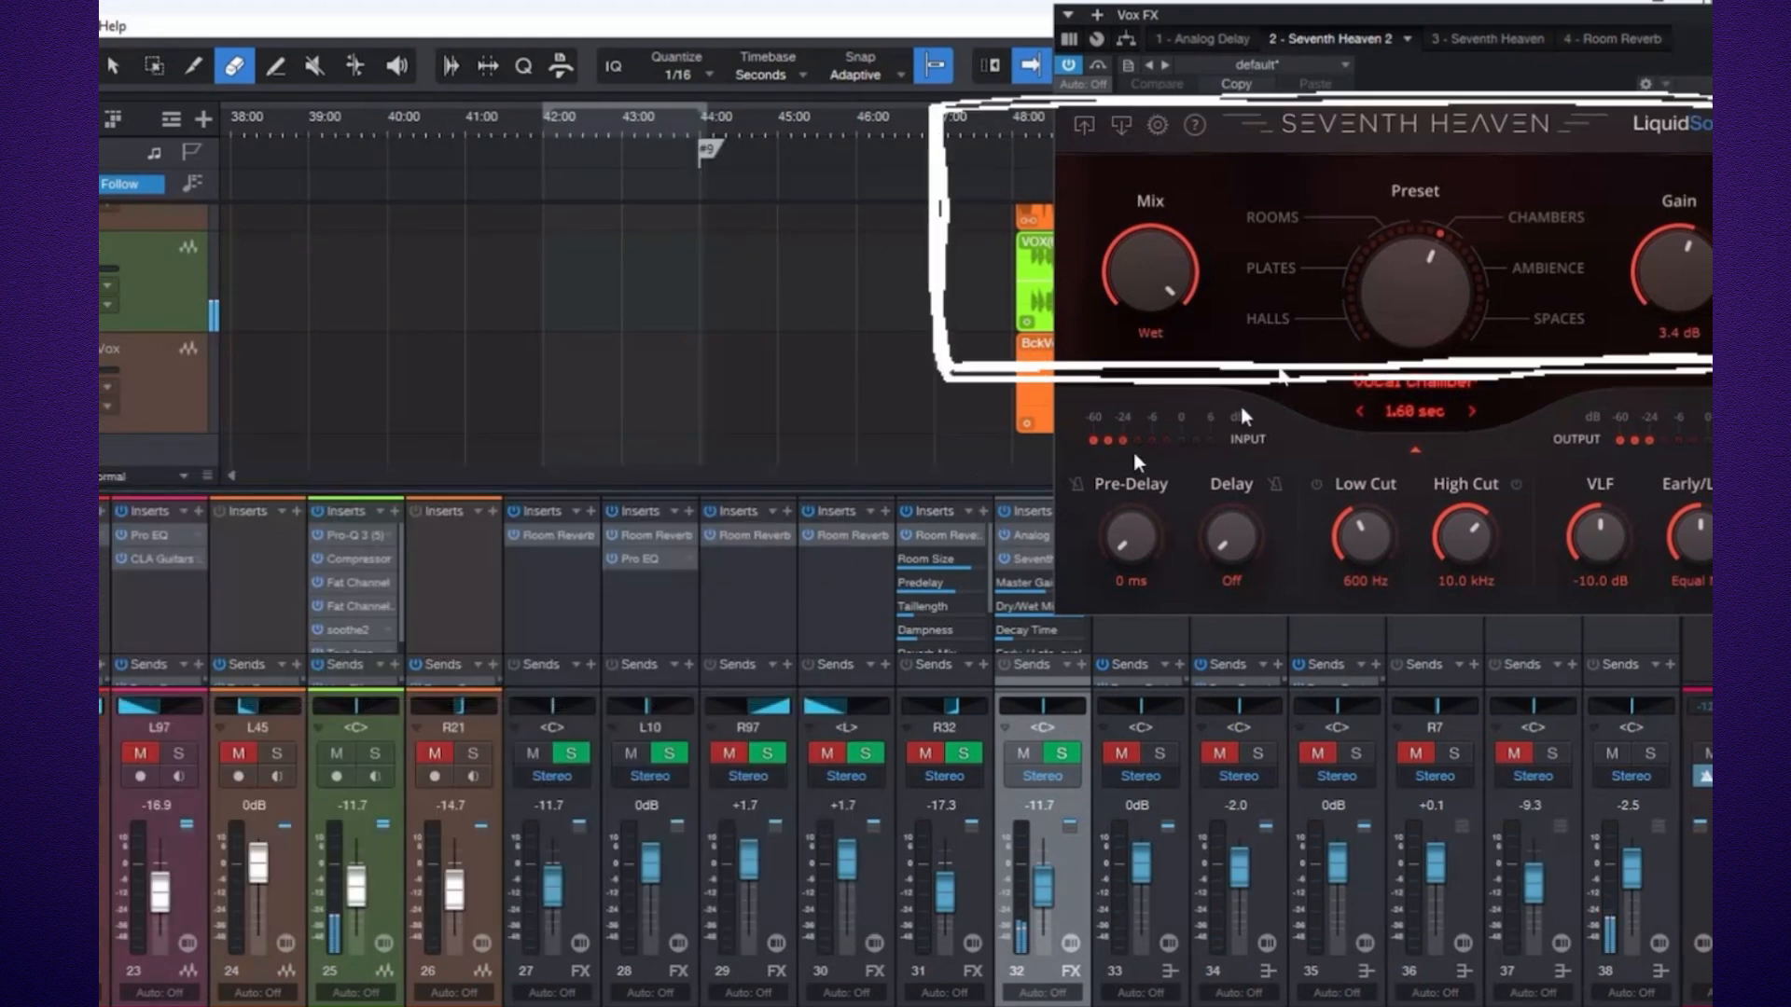
{"action": "key", "text": "Escape"}
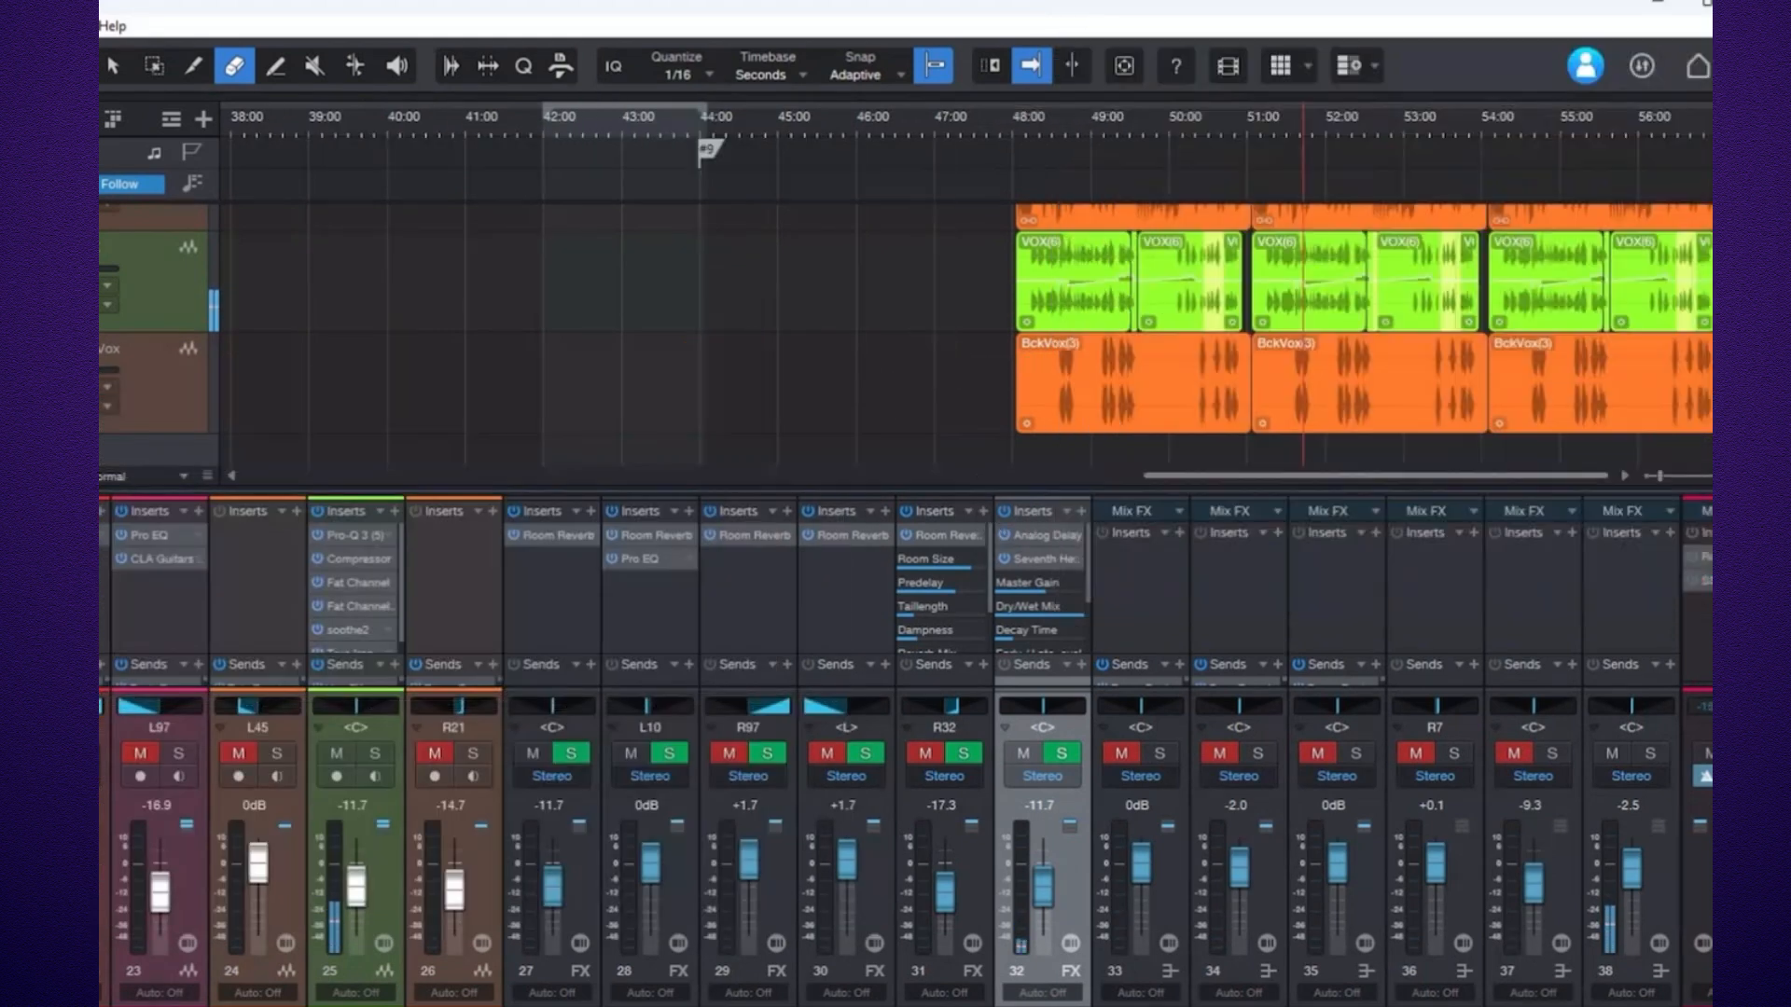
Open the Vox FX Analog Delay and Seventh Heaven Sun Plate C windows to show the delay feeding the plate.
{"action": "right_click", "coordinate": [1072, 565]}
{"action": "left_click", "coordinate": [1124, 612]}
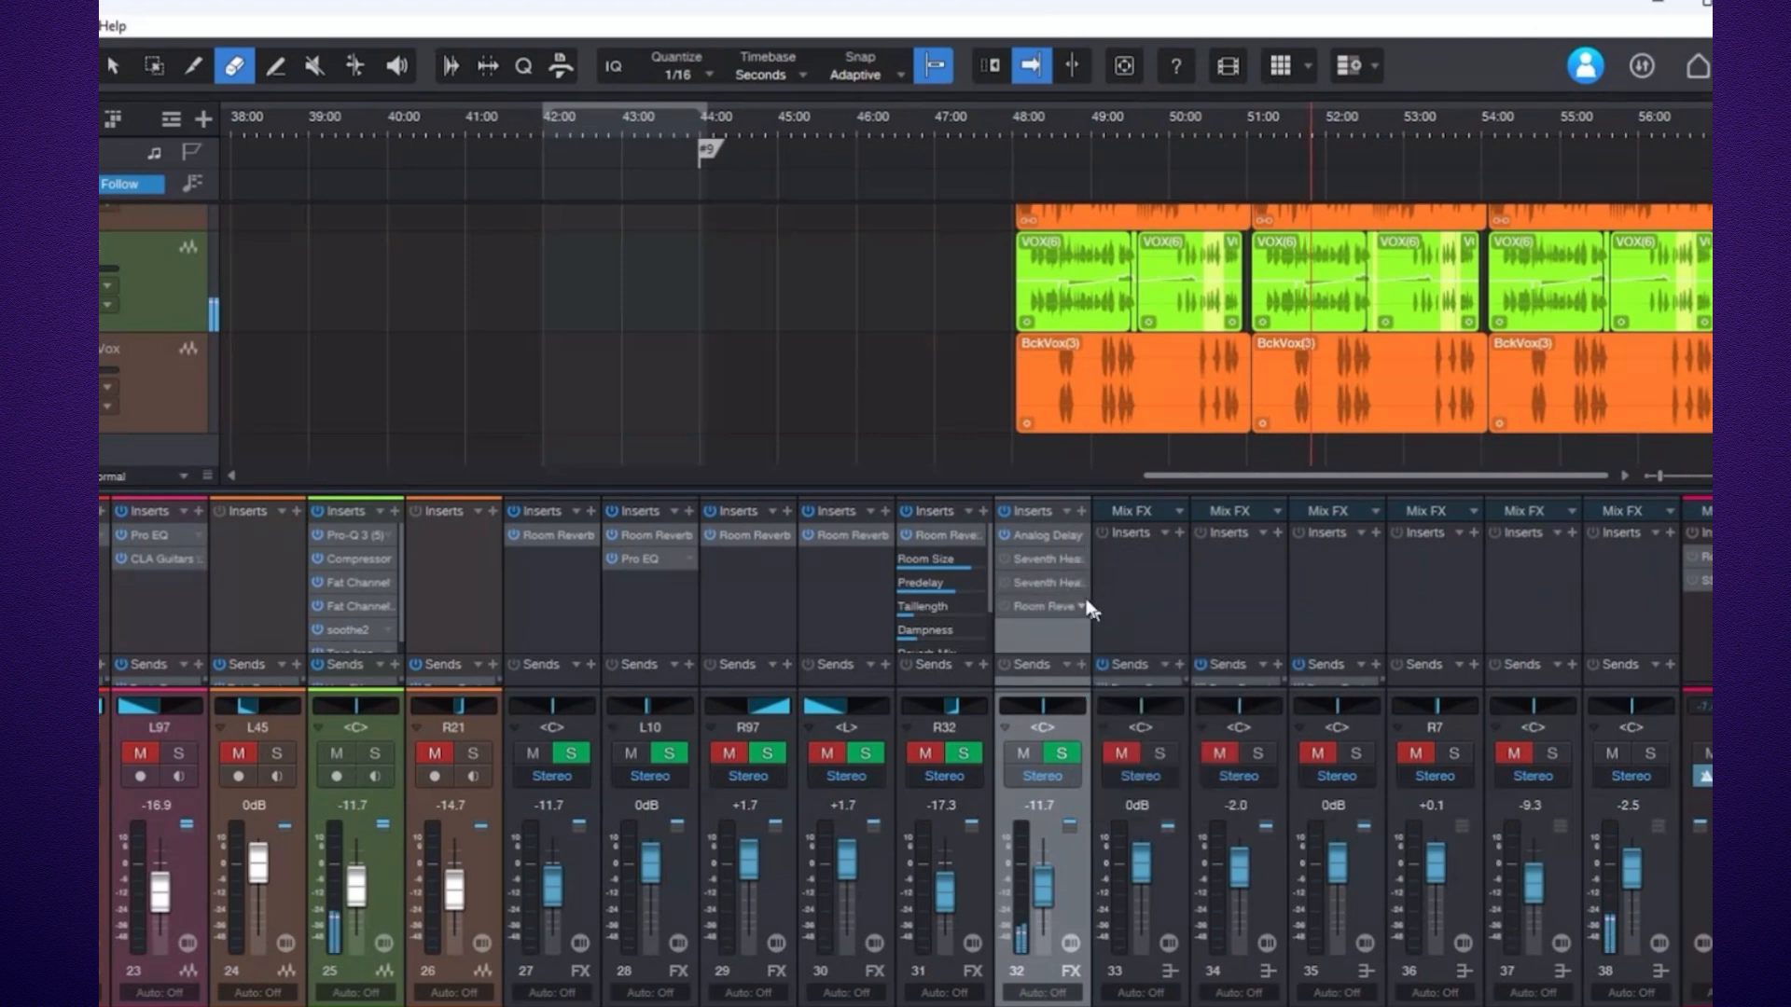
{"action": "left_click", "coordinate": [1033, 546]}
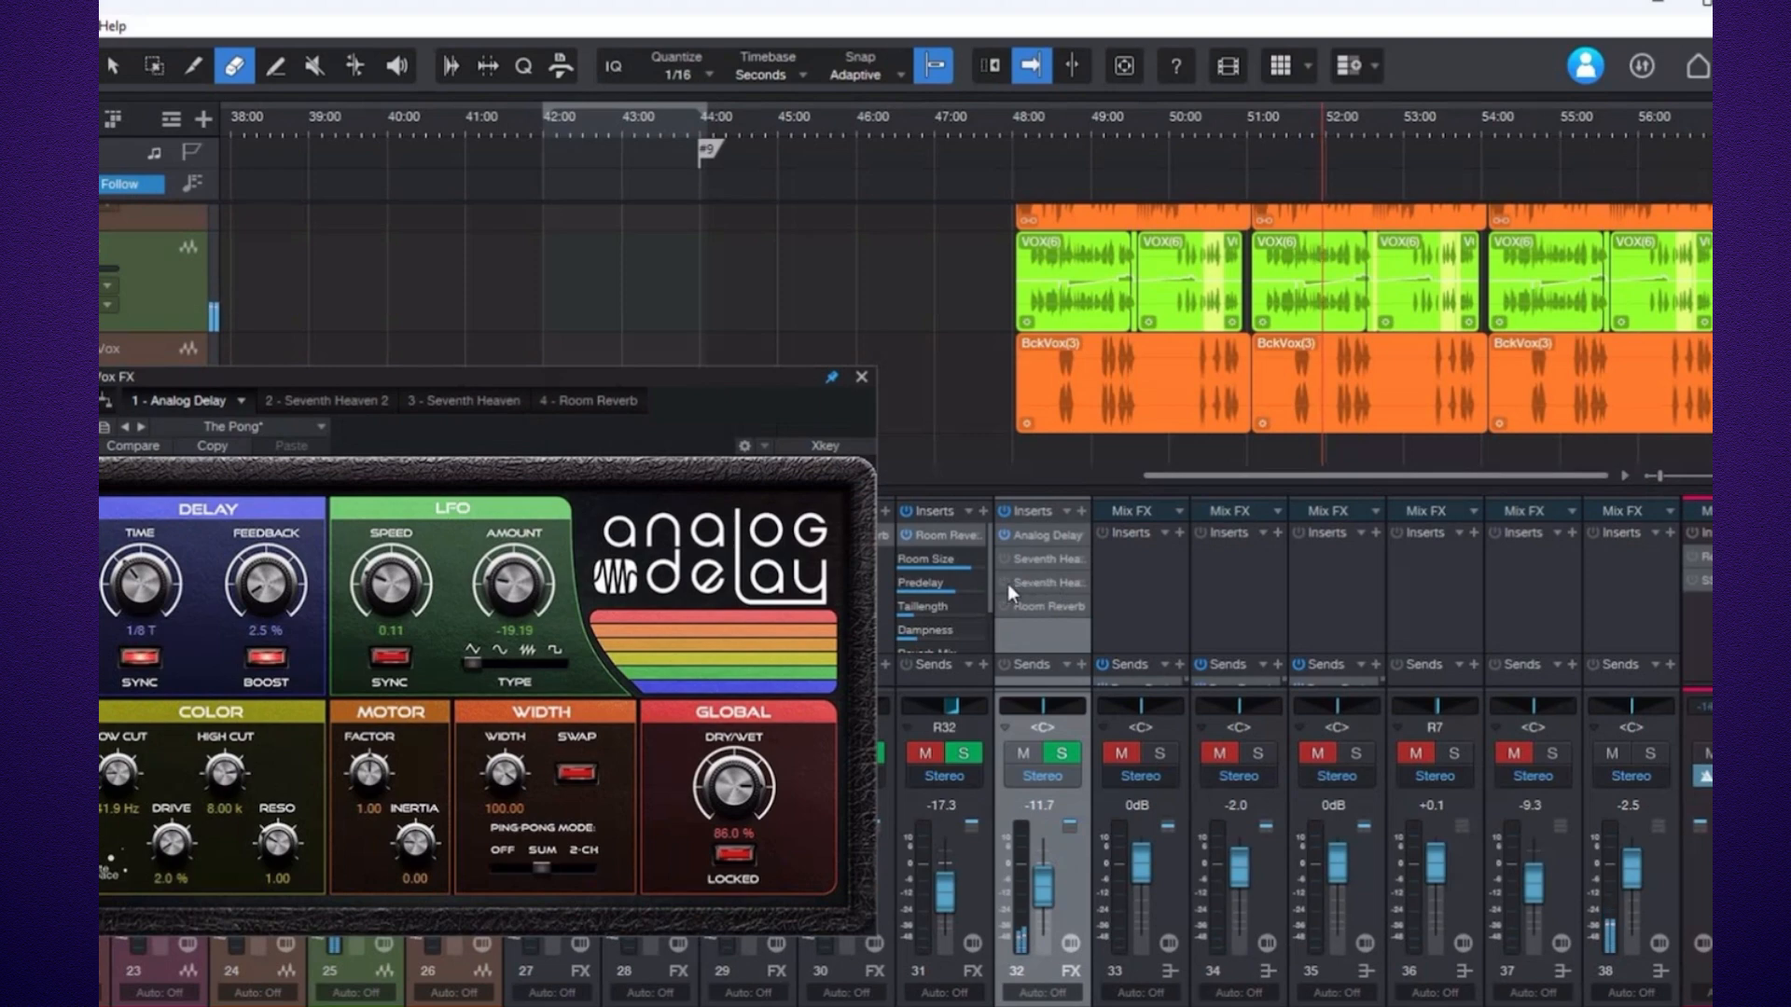
{"action": "left_click", "coordinate": [1035, 588]}
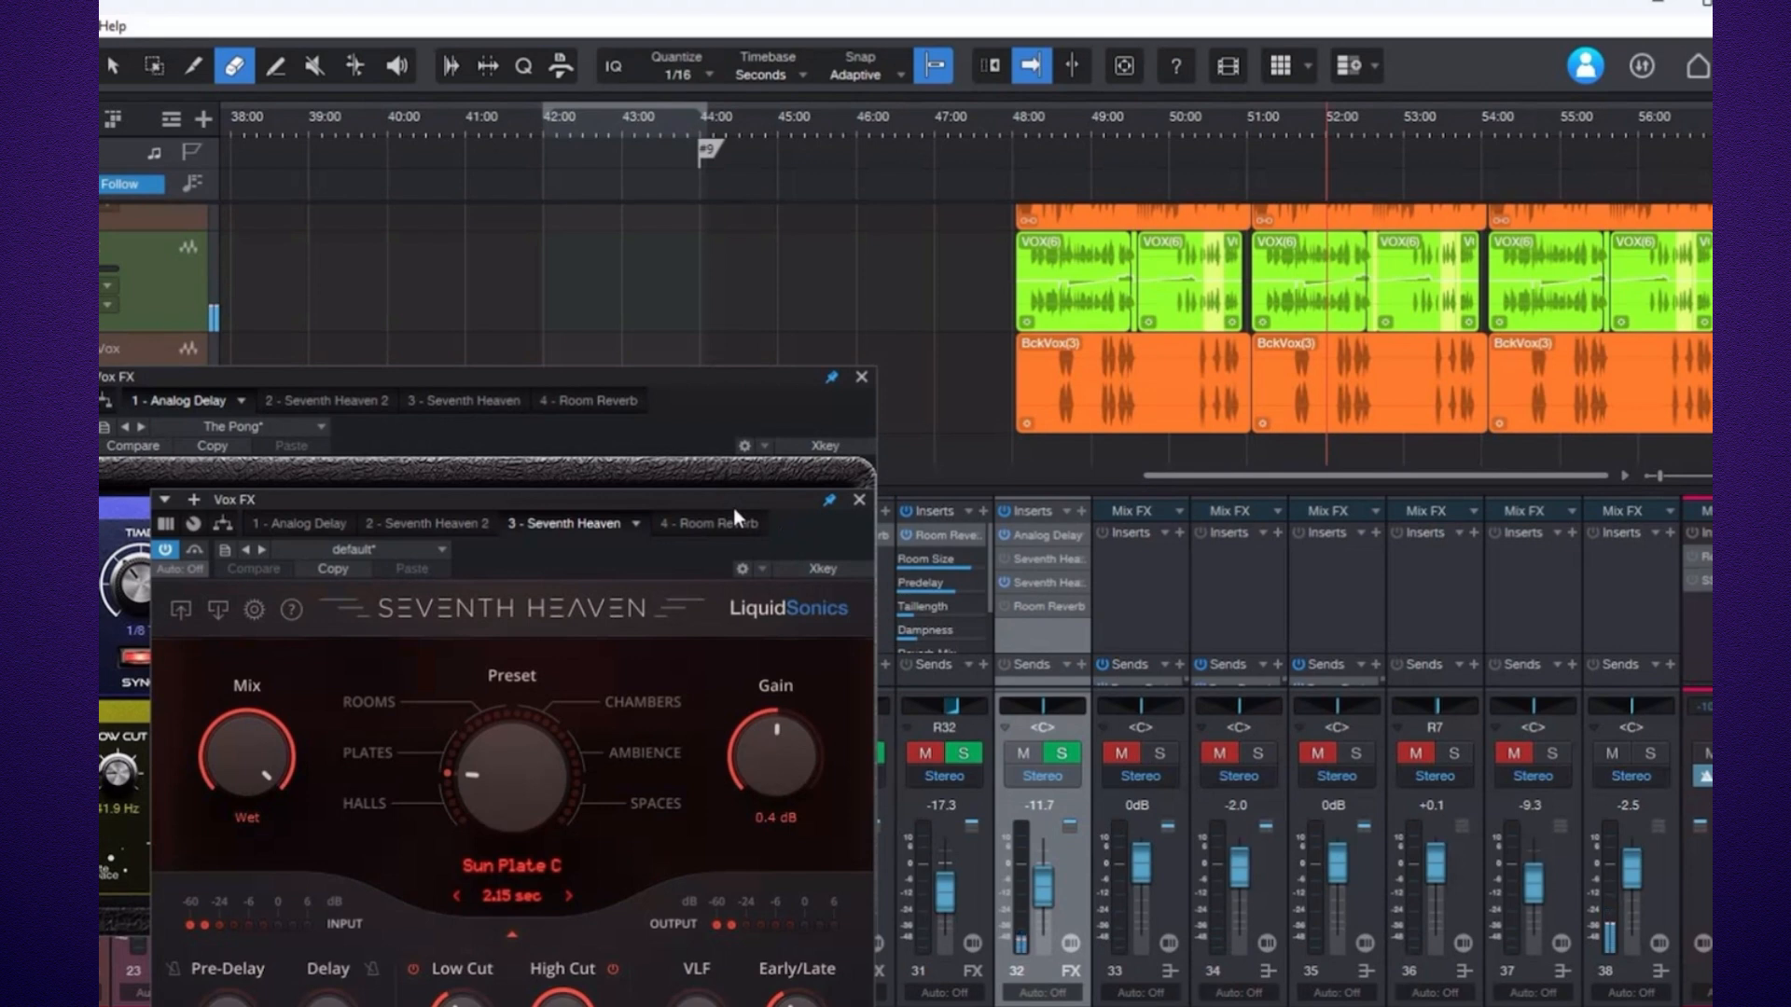
{"action": "mouse_move", "coordinate": [737, 518]}
{"action": "left_mouse_down"}
{"action": "mouse_move", "coordinate": [1306, 538]}
{"action": "mouse_move", "coordinate": [1459, 457]}
{"action": "left_mouse_up"}
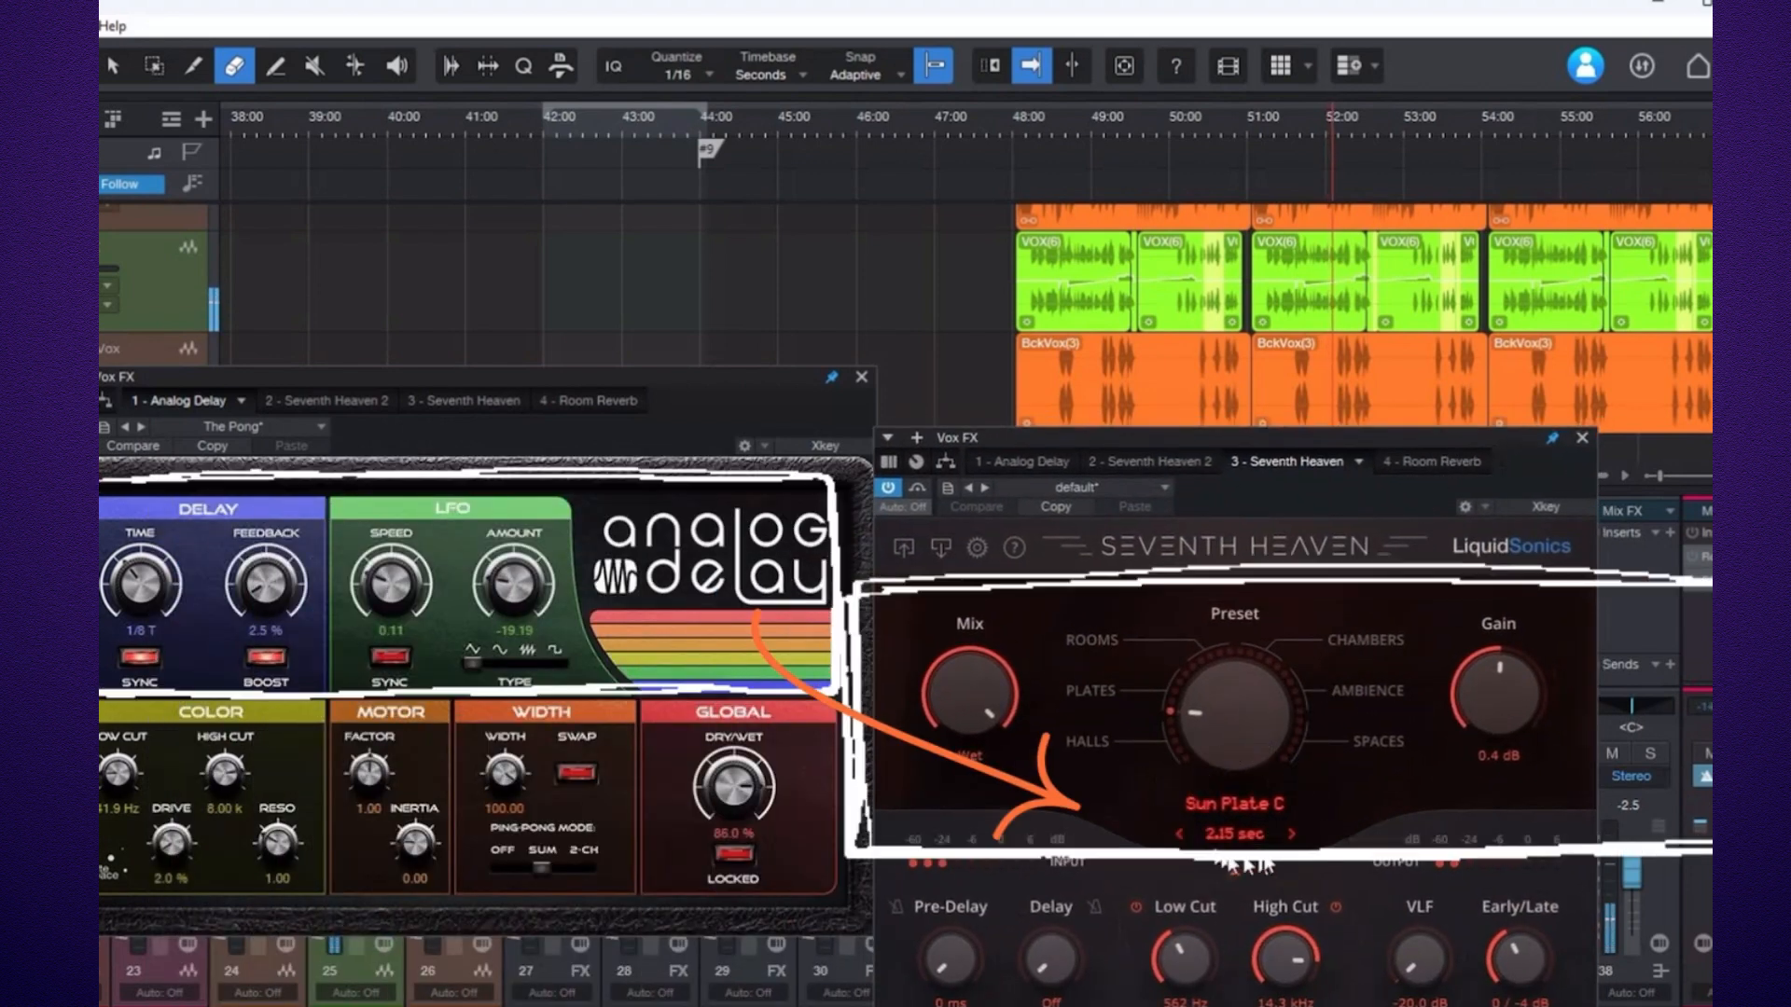
{"action": "left_click", "coordinate": [863, 386]}
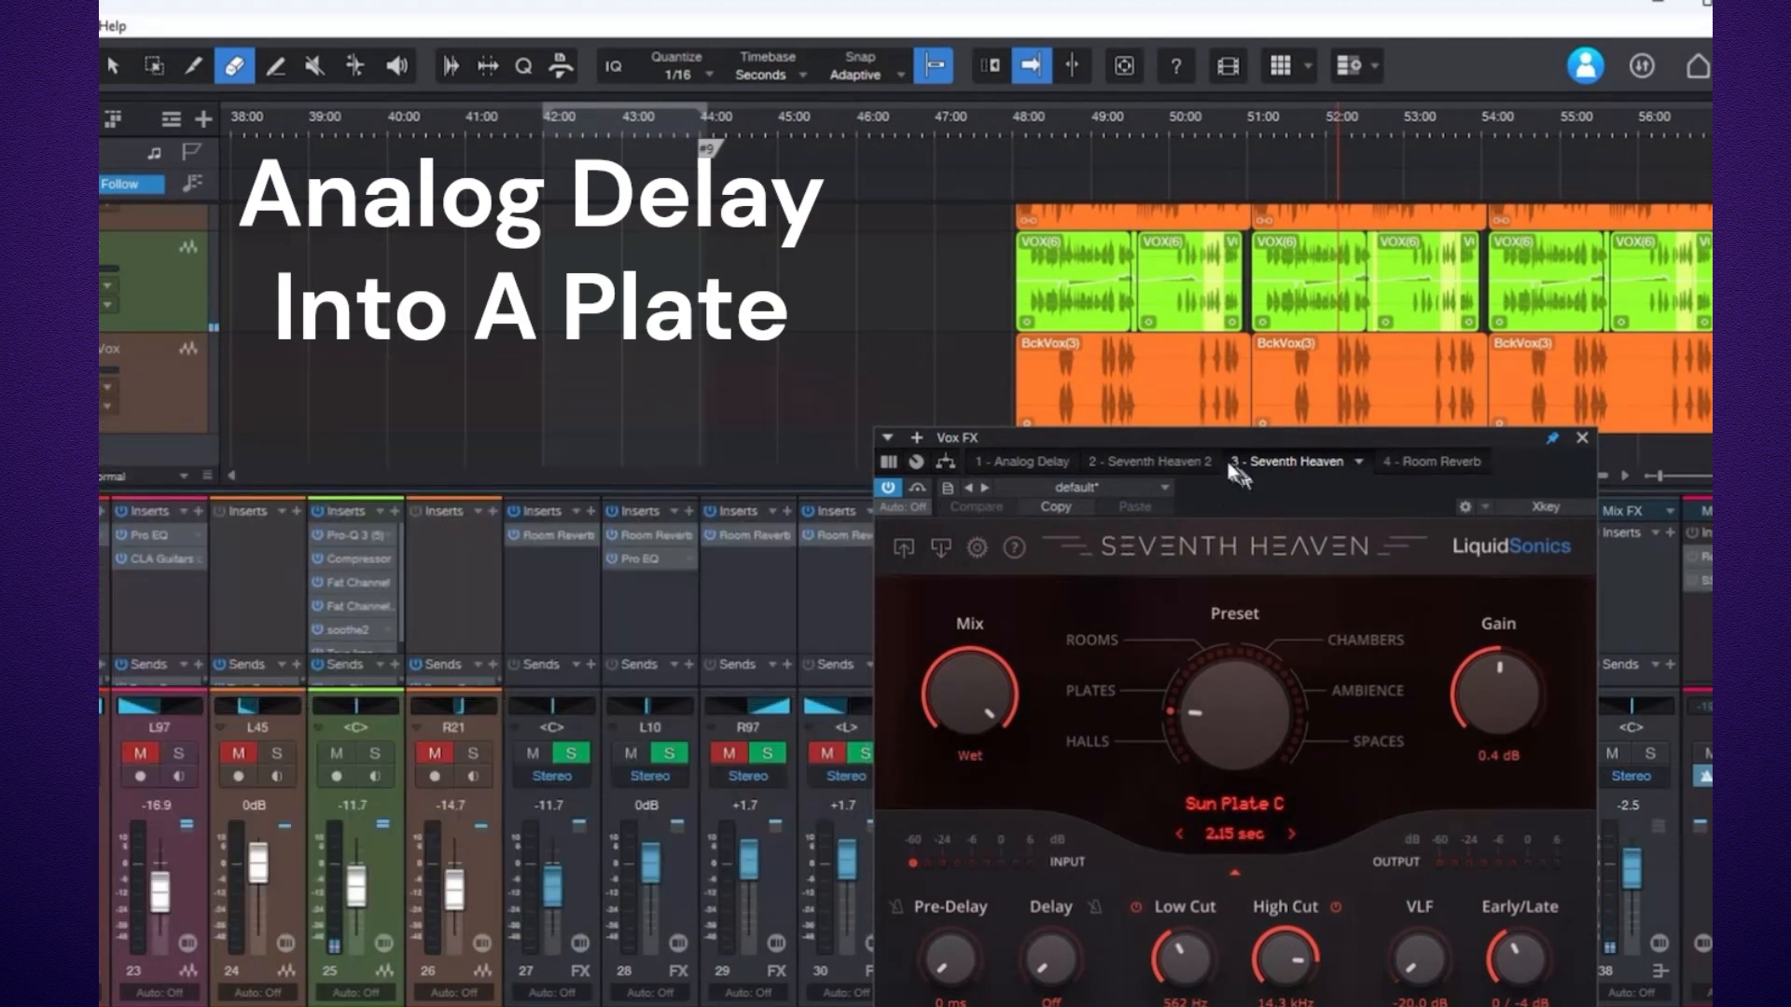
{"action": "left_click_drag", "start_coordinate": [1231, 450], "coordinate": [519, 445]}
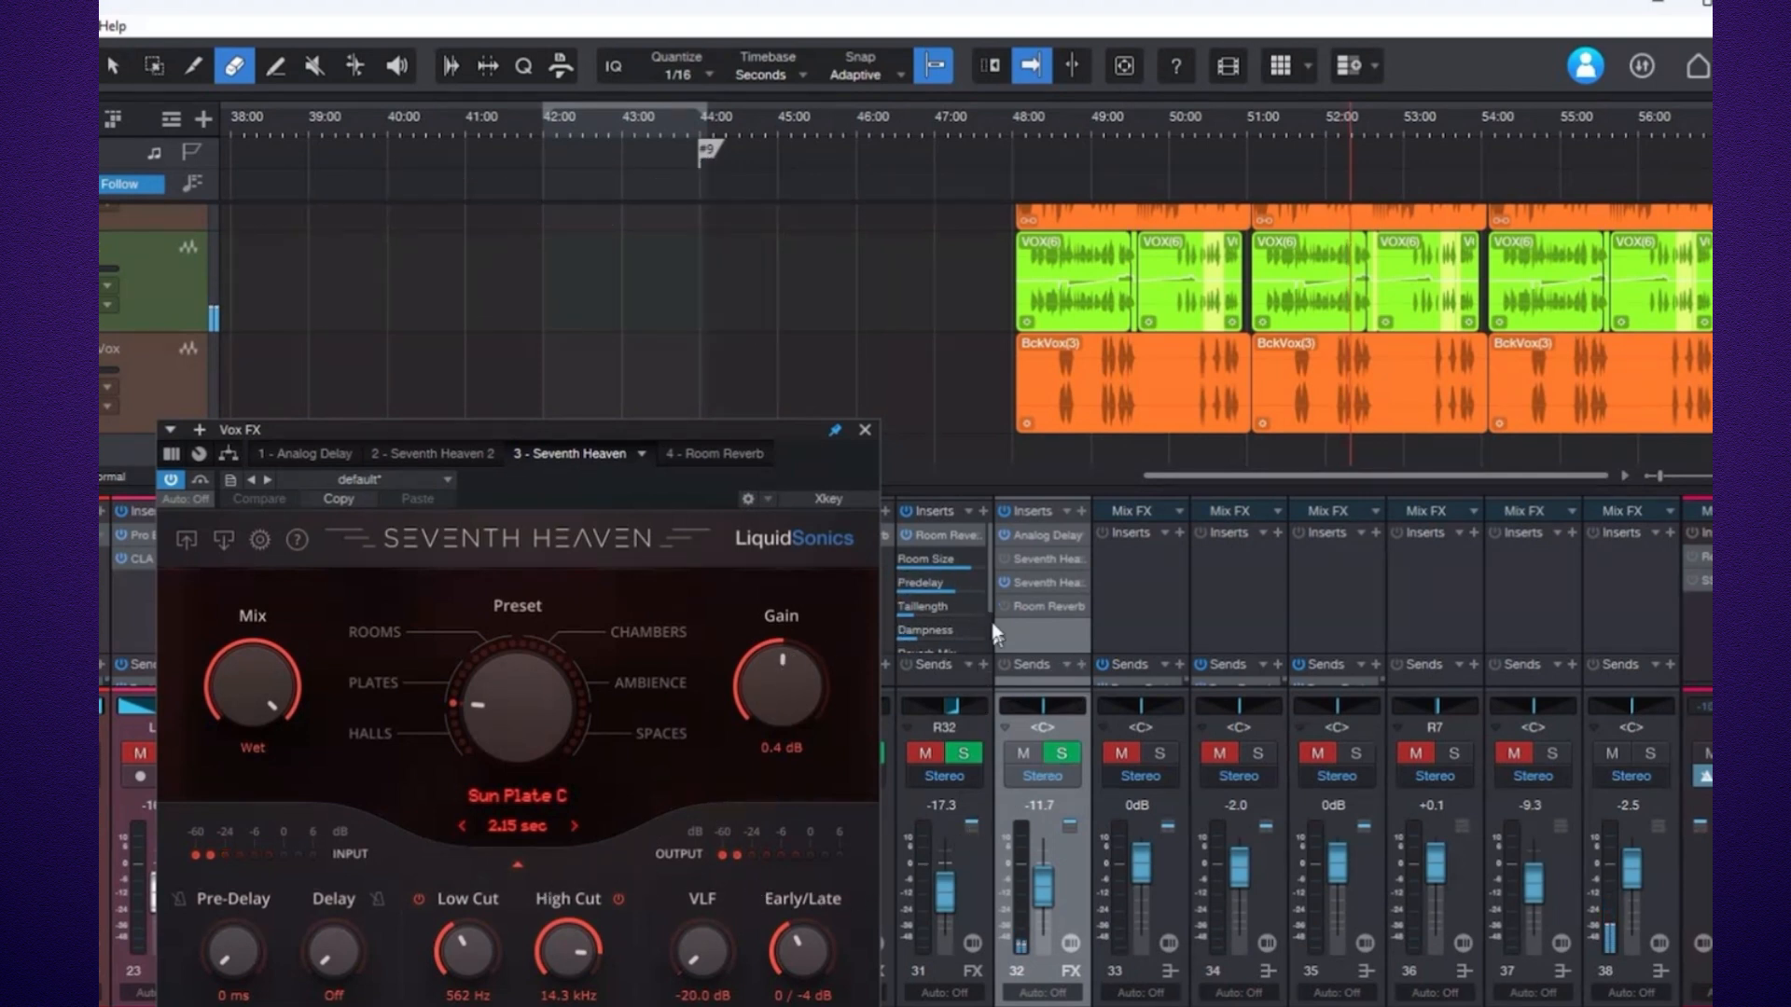
Open the Room Reverb window beside the Seventh Heaven plate, then close both plugin windows.
{"action": "left_click", "coordinate": [1028, 607]}
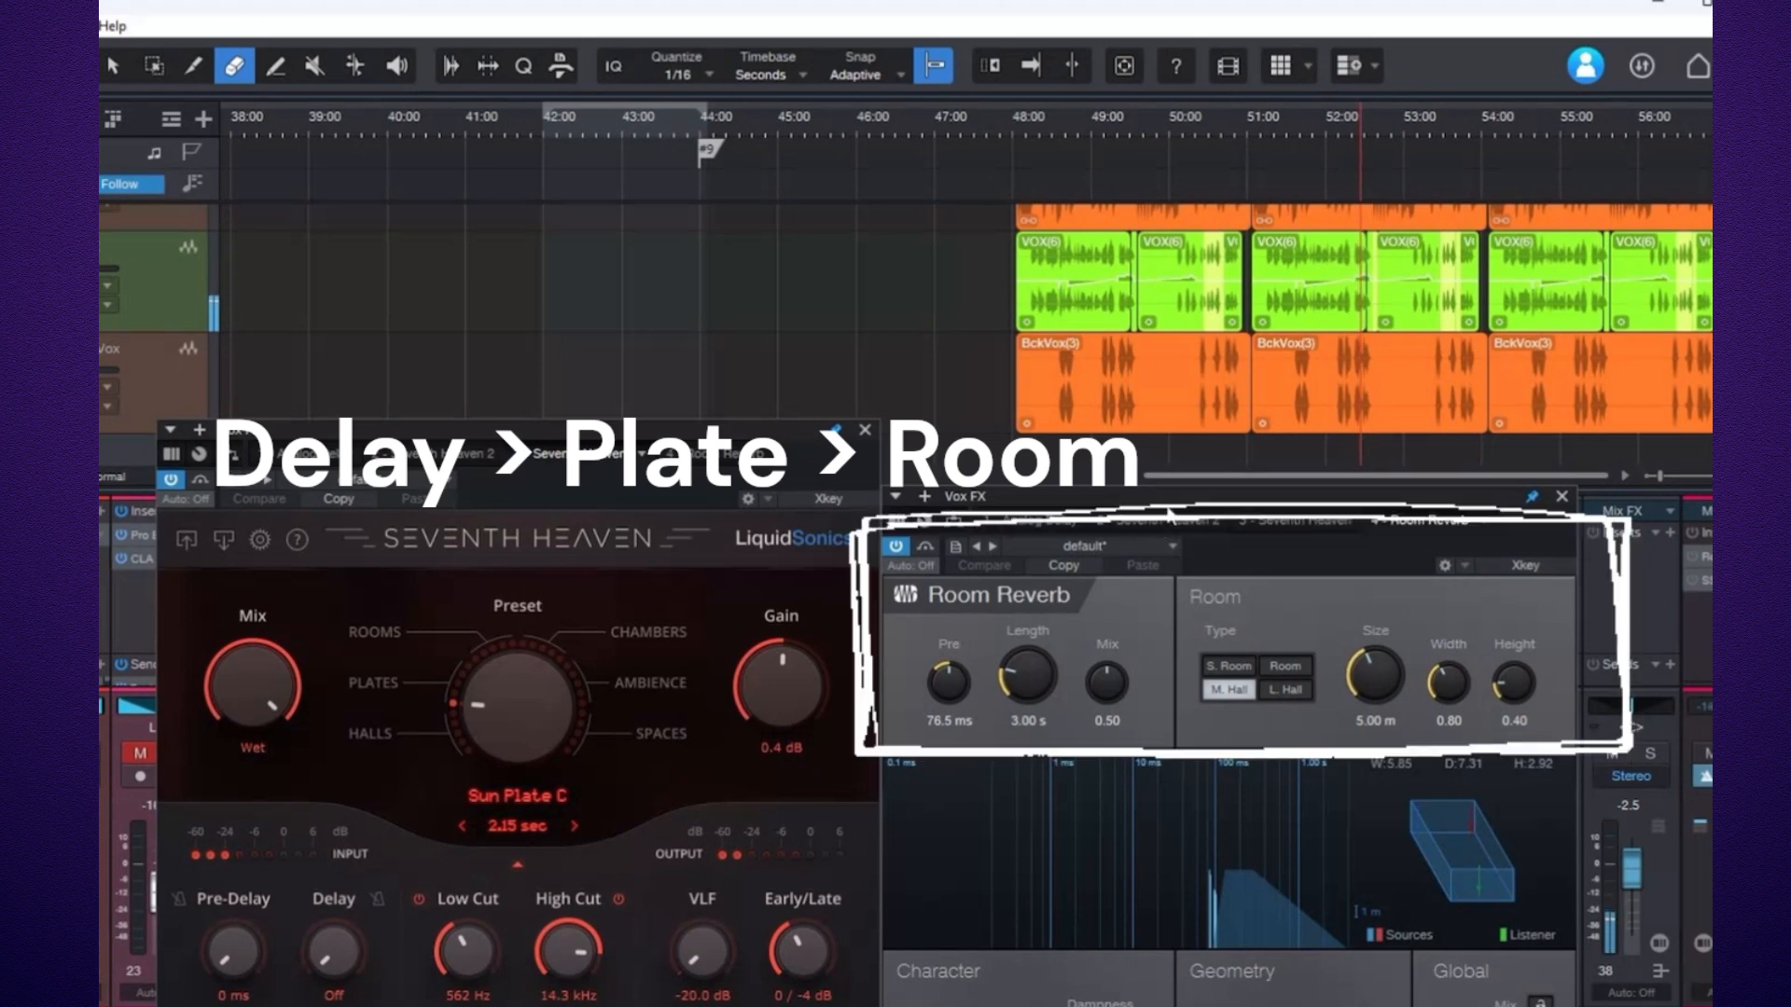
{"action": "left_click_drag", "start_coordinate": [1156, 527], "coordinate": [1259, 502]}
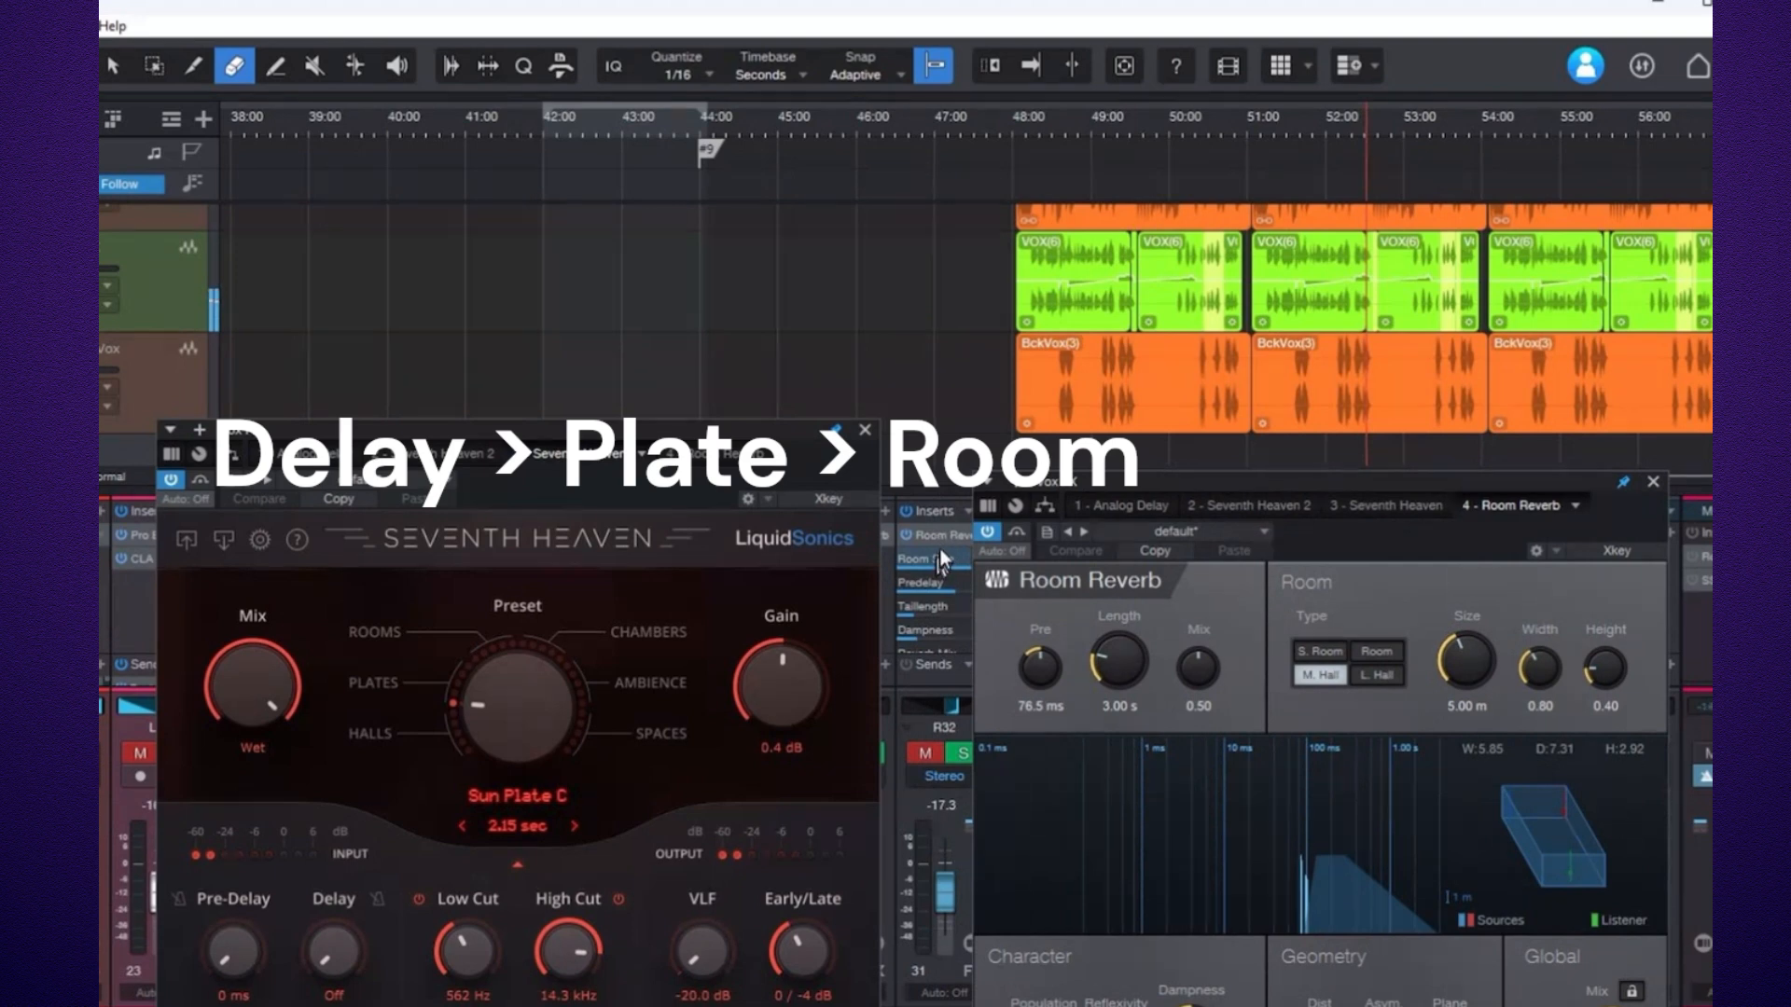
{"action": "left_click", "coordinate": [642, 455]}
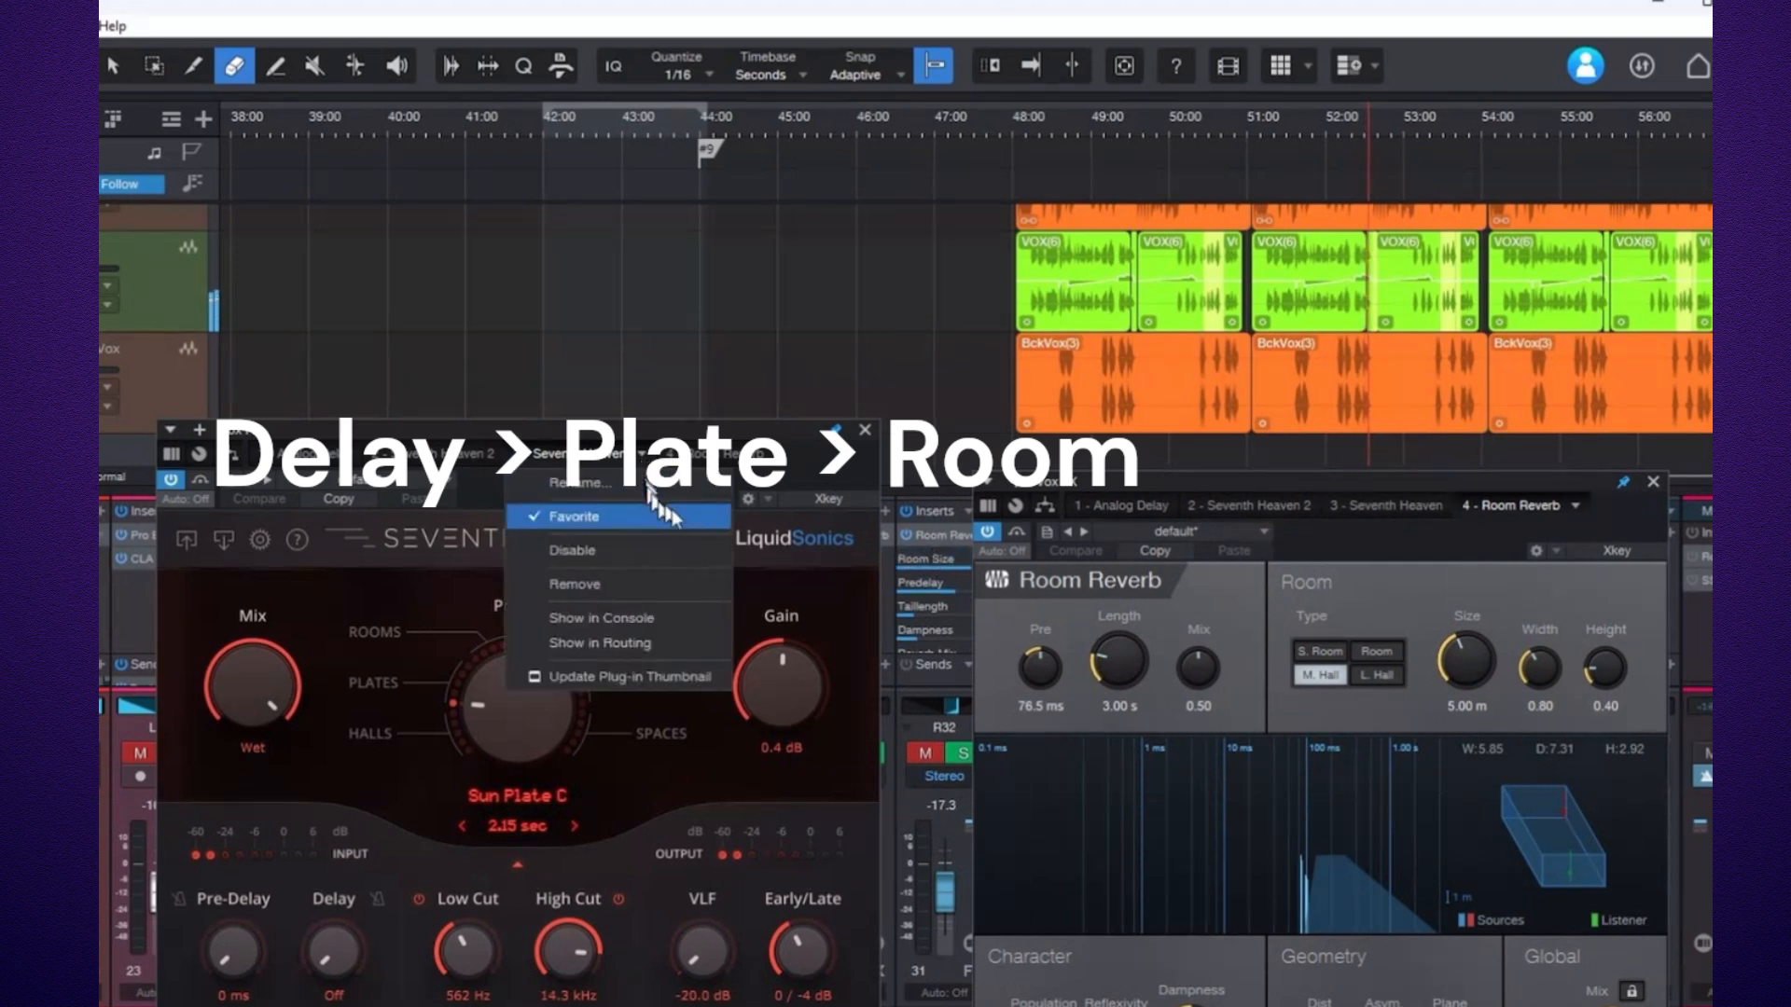
{"action": "key", "text": "Escape"}
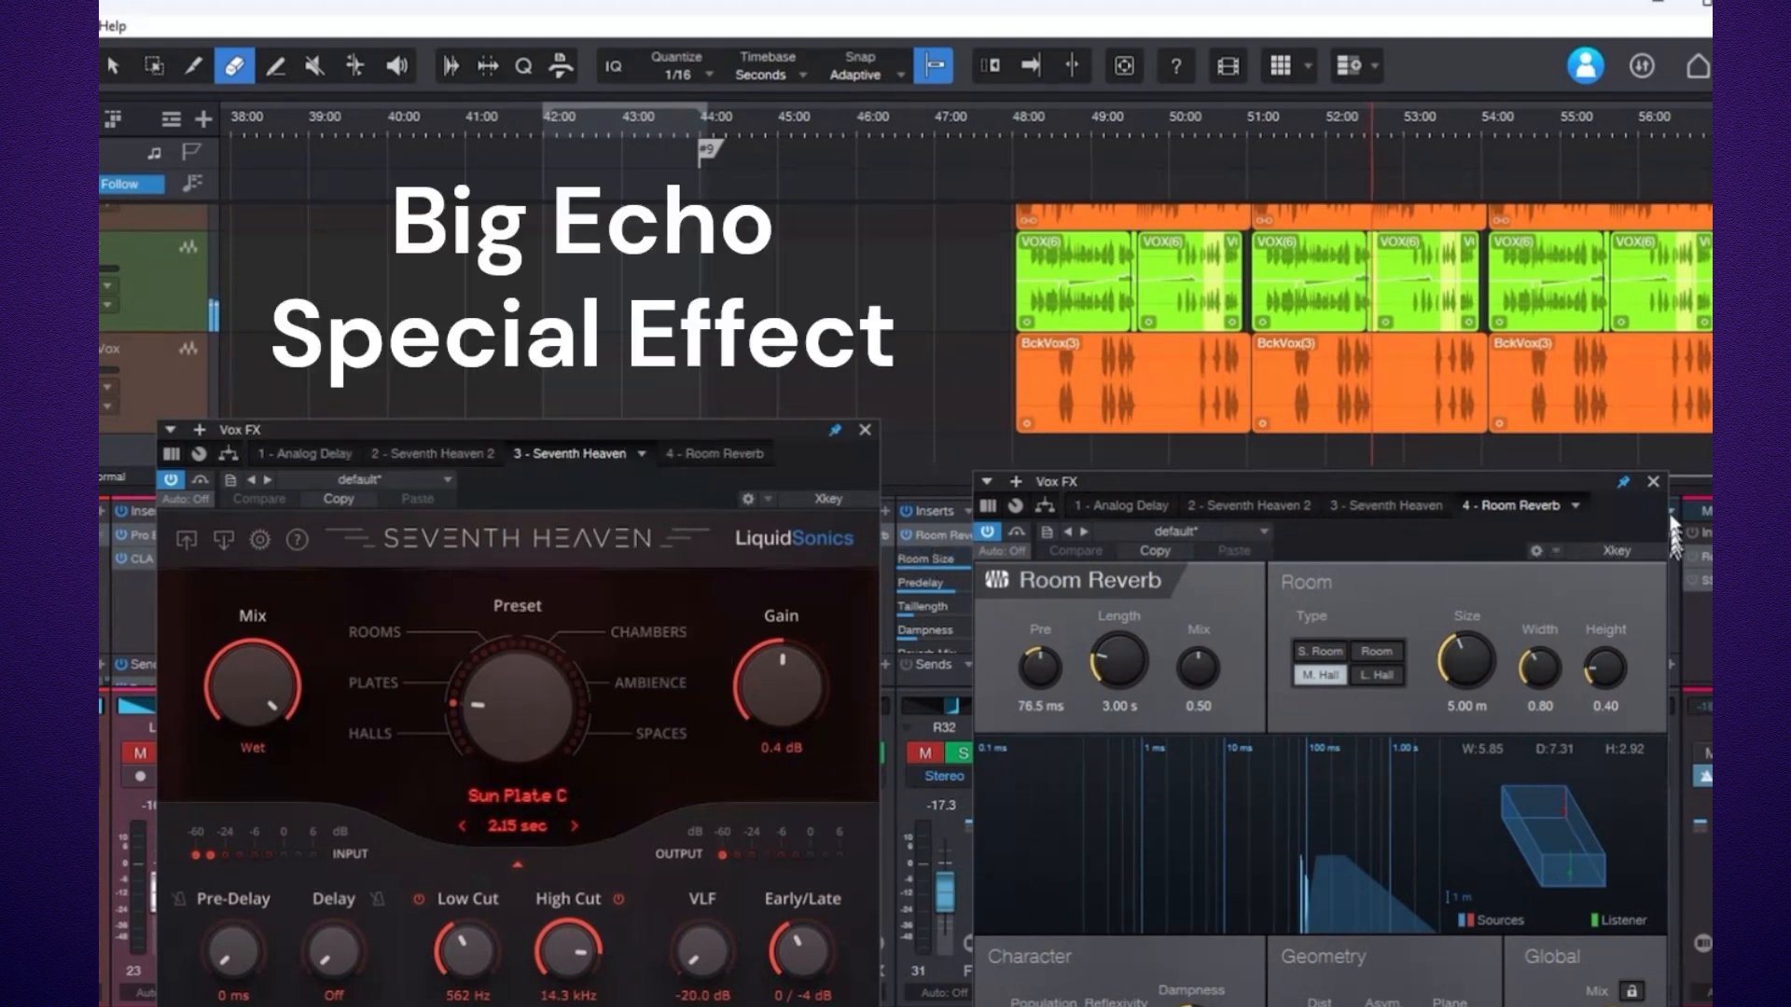
{"action": "left_click", "coordinate": [866, 431]}
{"action": "left_click", "coordinate": [1652, 482]}
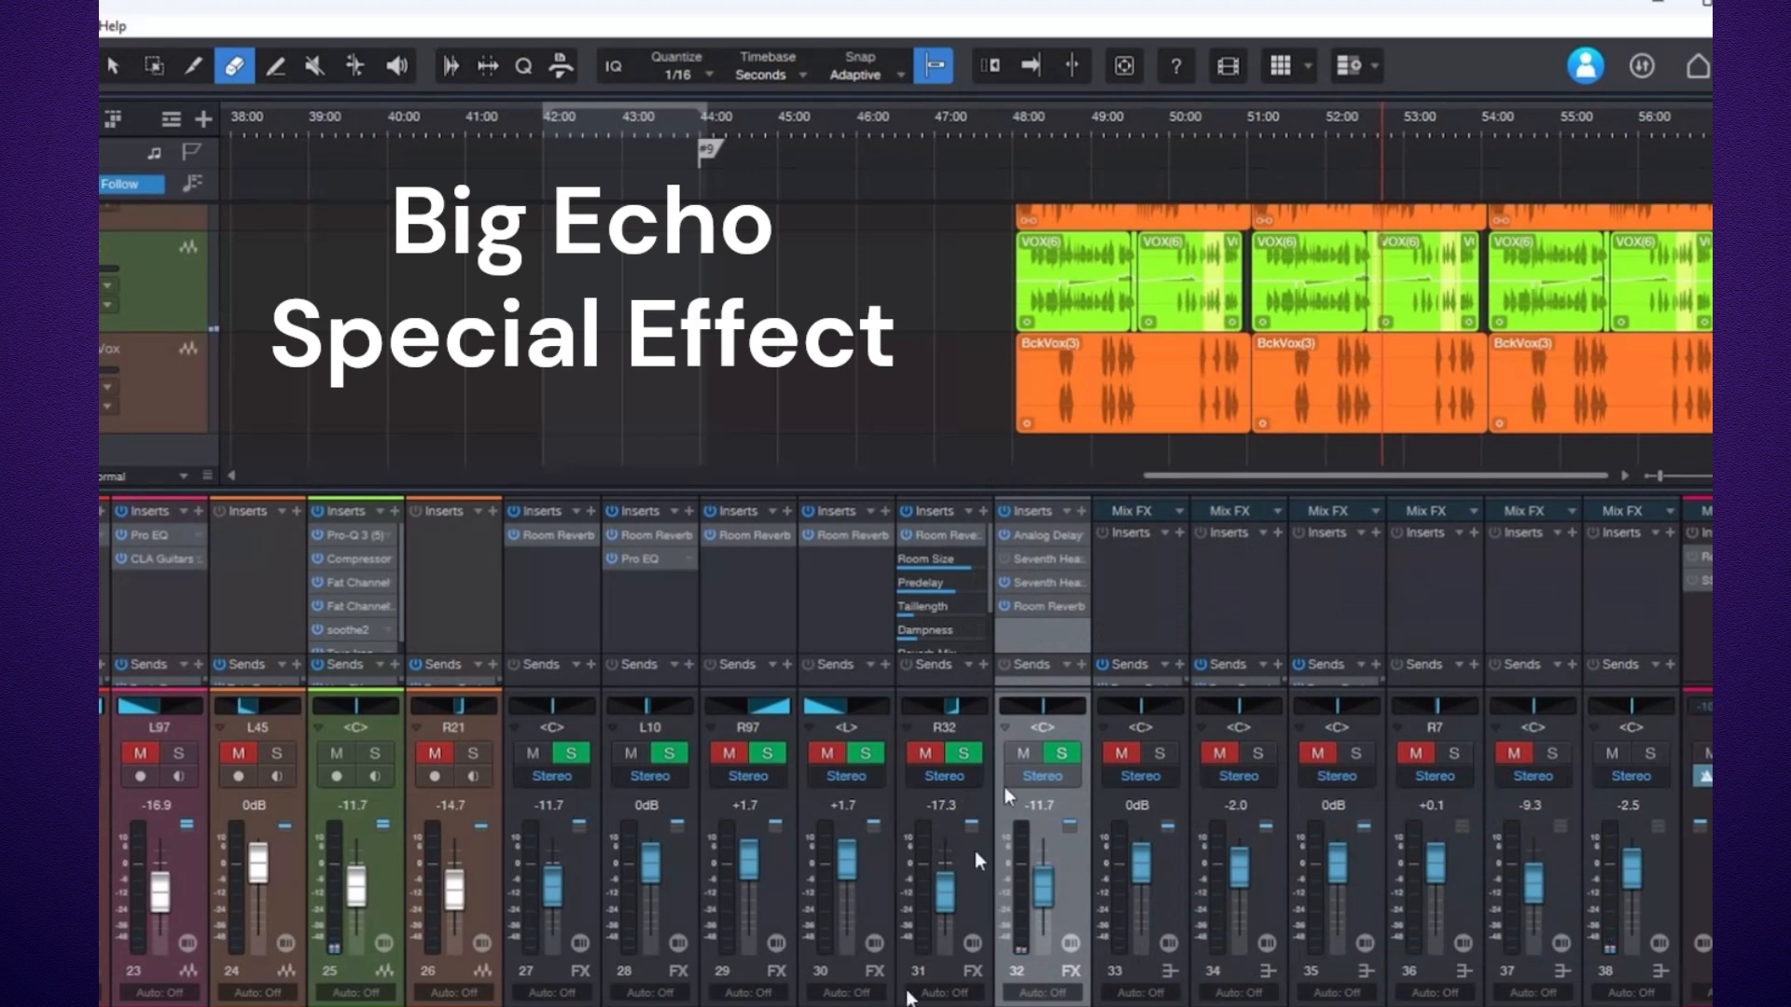
Mute channel 38 and reopen the Vox FX Analog Delay and Seventh Heaven windows, arranging them on screen.
{"action": "left_click", "coordinate": [1613, 755]}
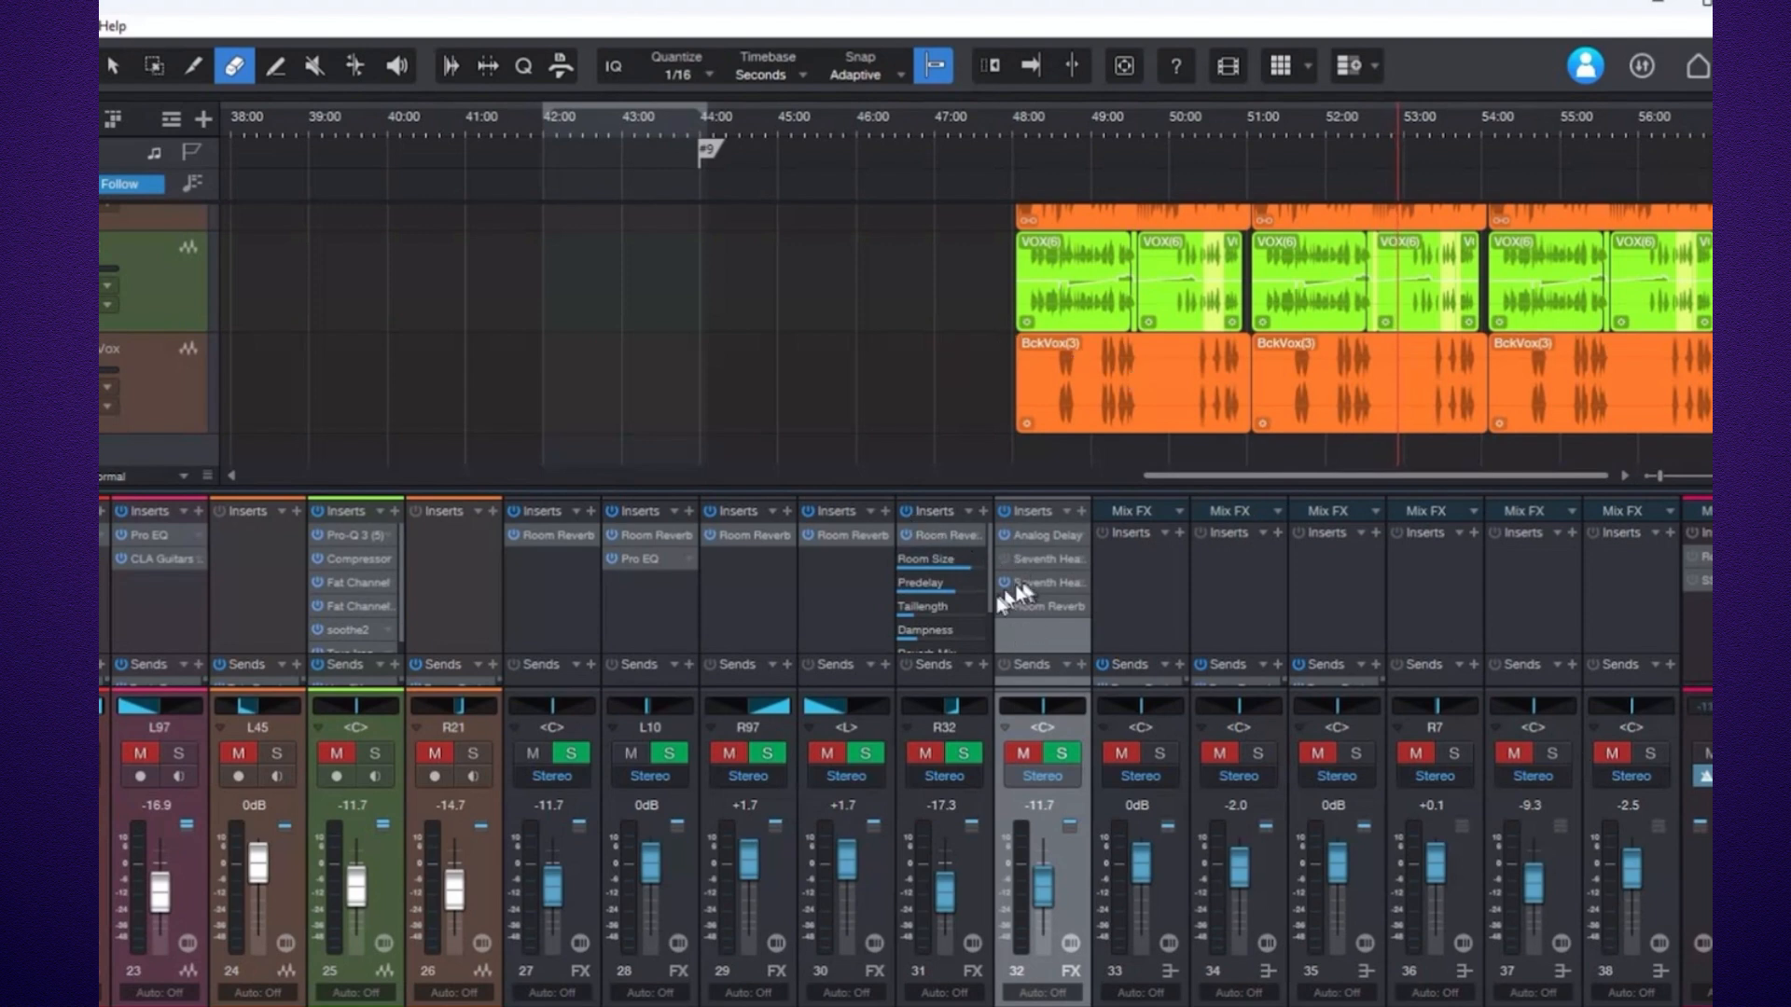
{"action": "left_click", "coordinate": [1031, 546]}
{"action": "left_click_drag", "start_coordinate": [692, 394], "coordinate": [536, 486]}
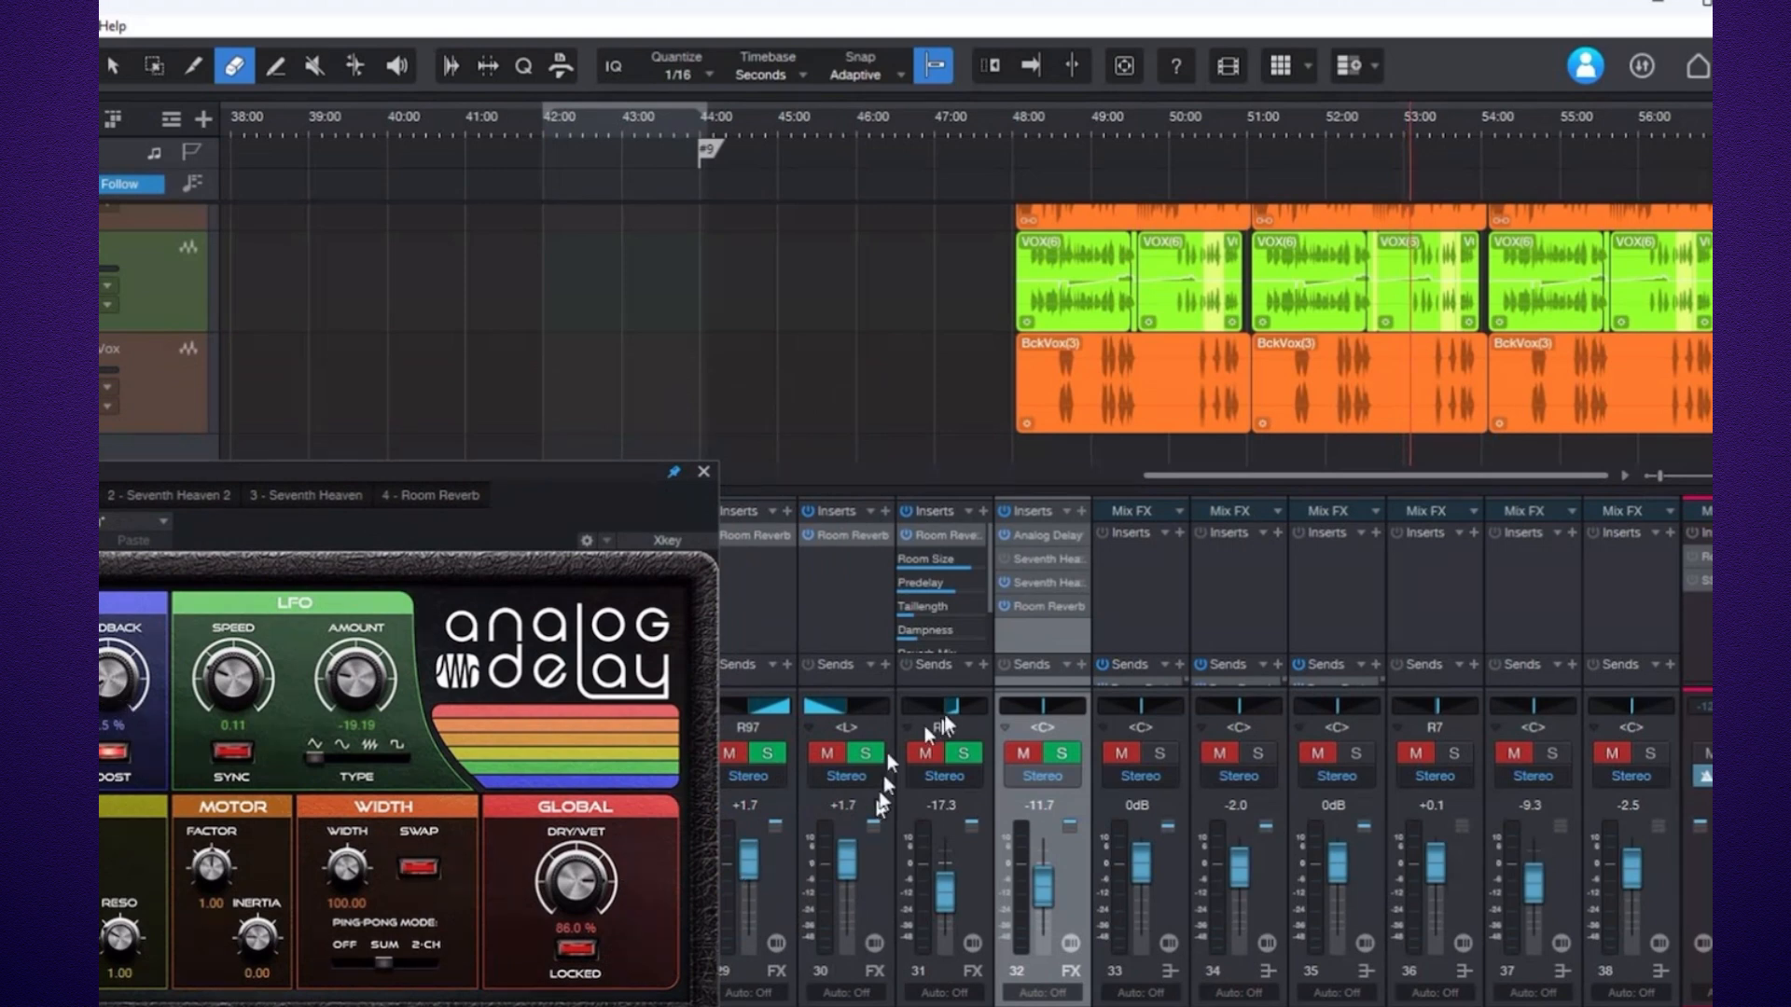
{"action": "left_click", "coordinate": [1038, 586]}
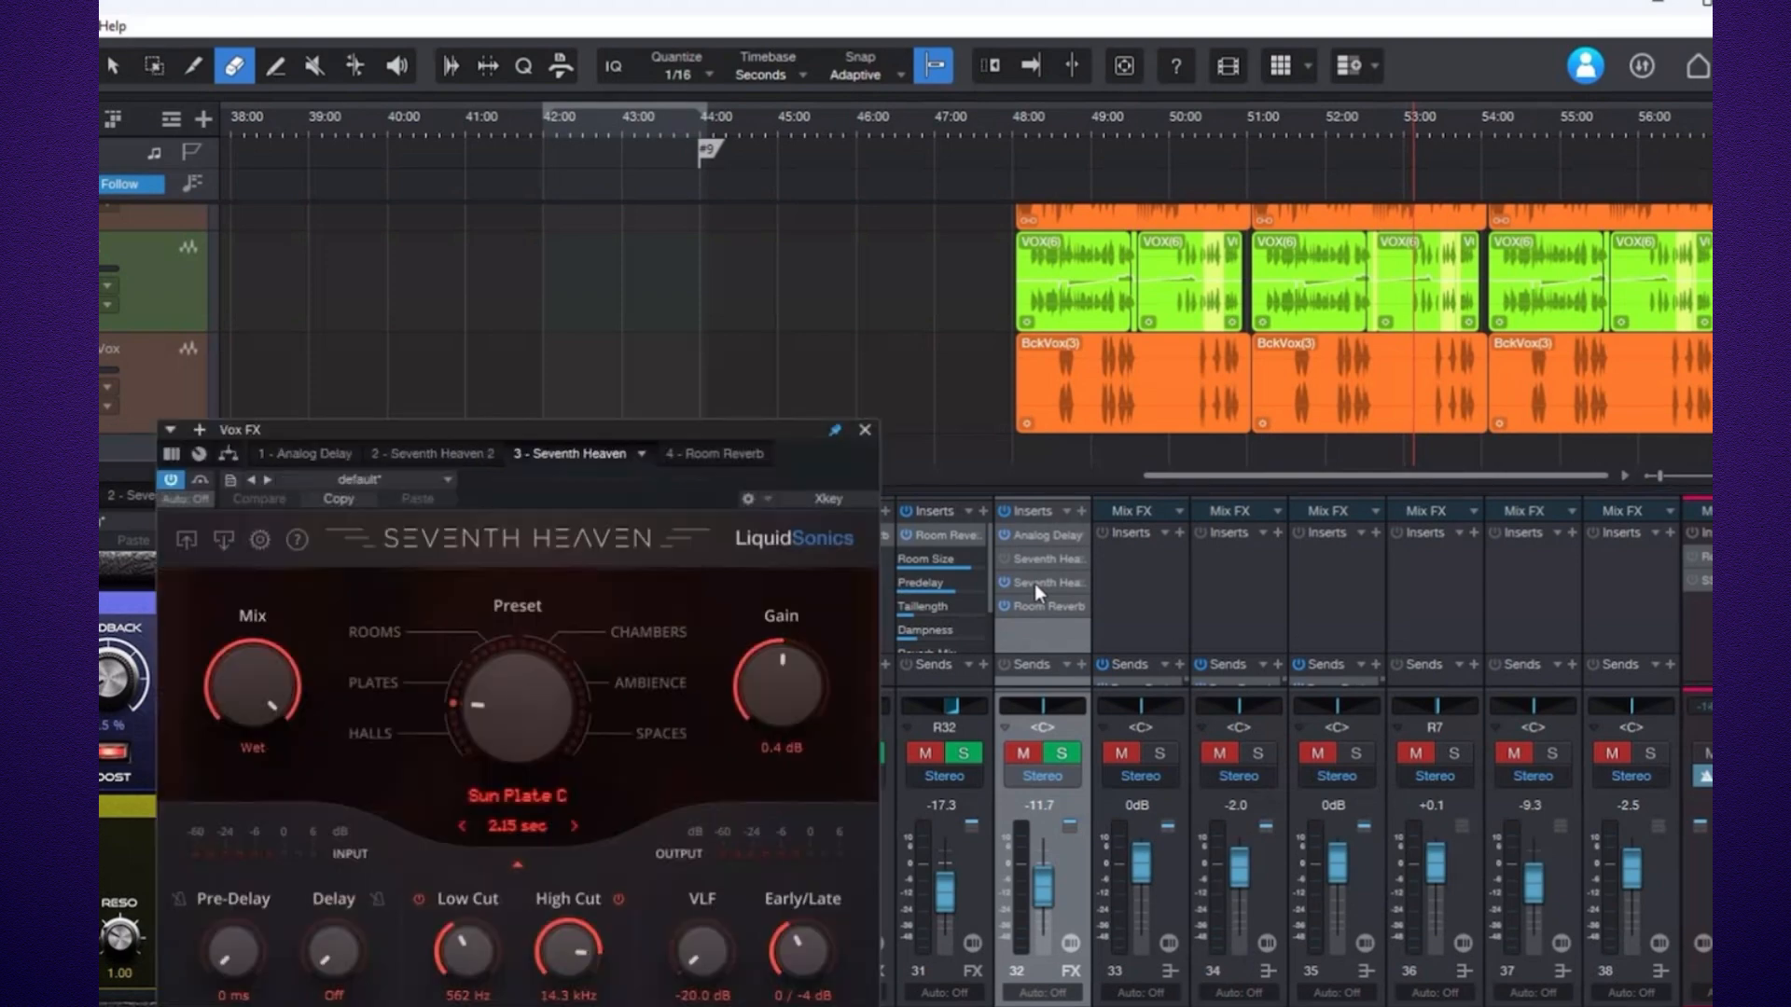
{"action": "left_click_drag", "start_coordinate": [711, 452], "coordinate": [1003, 117]}
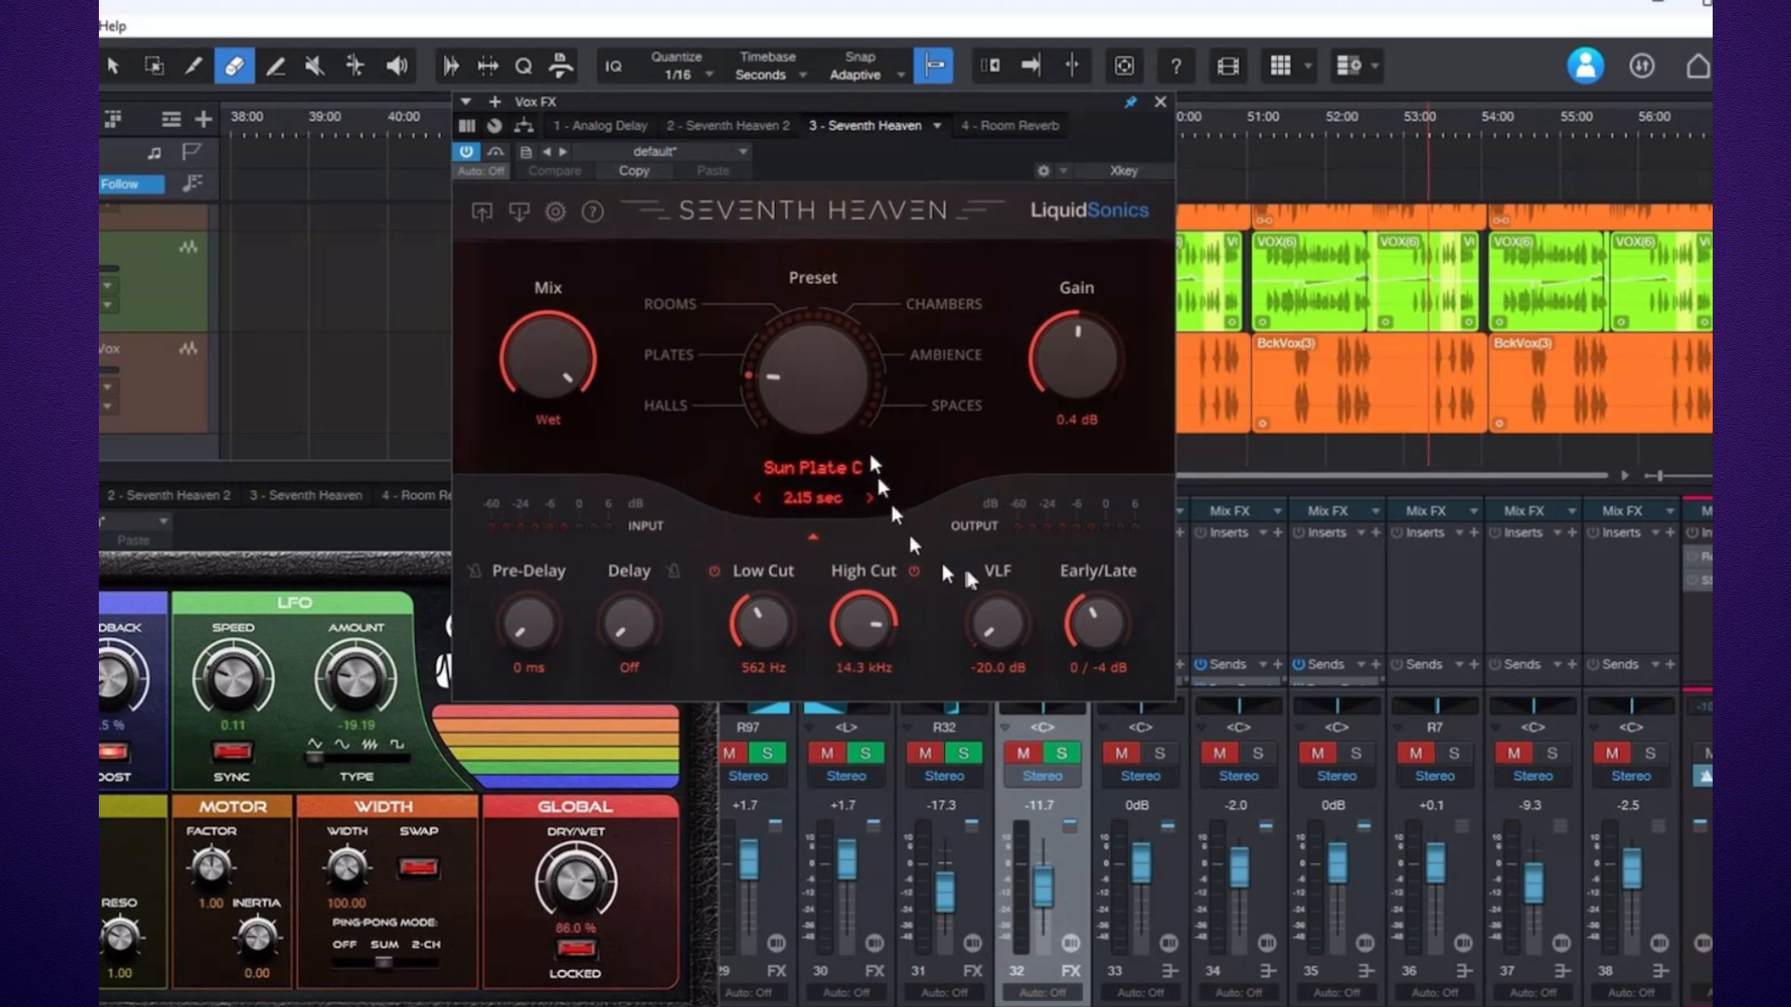
{"action": "left_click", "coordinate": [928, 124]}
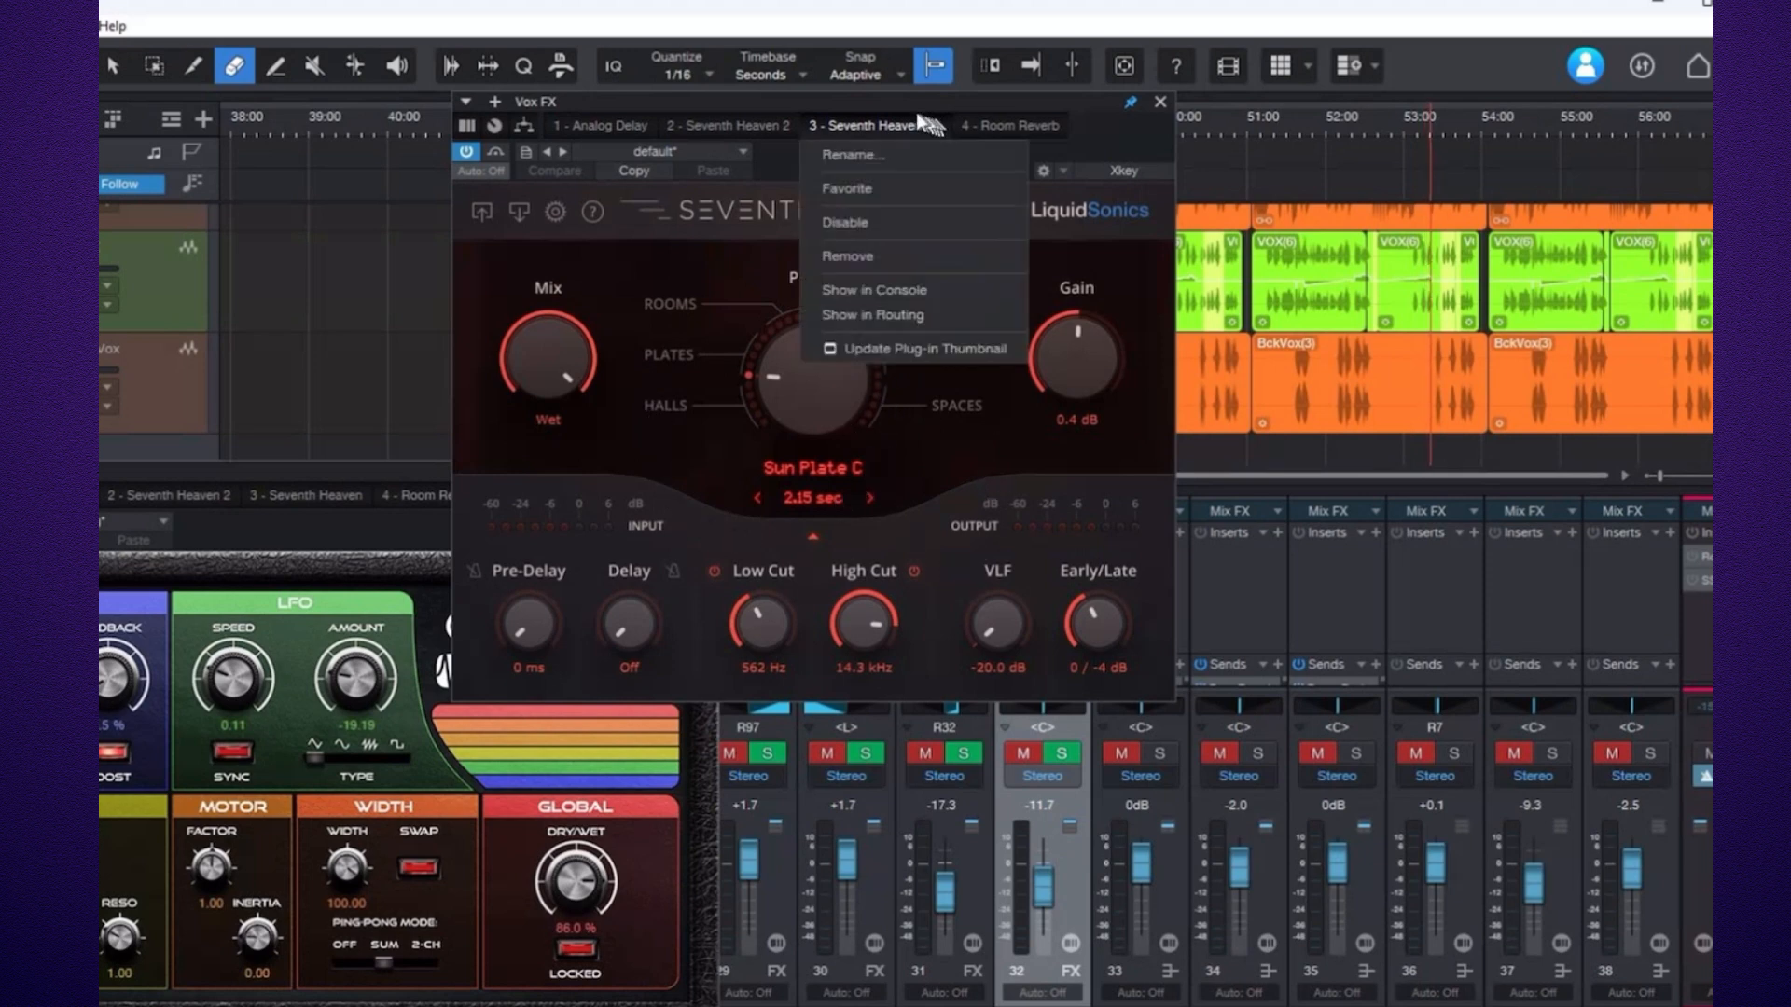
{"action": "left_click", "coordinate": [845, 98]}
{"action": "left_click_drag", "start_coordinate": [774, 177], "coordinate": [594, 85]}
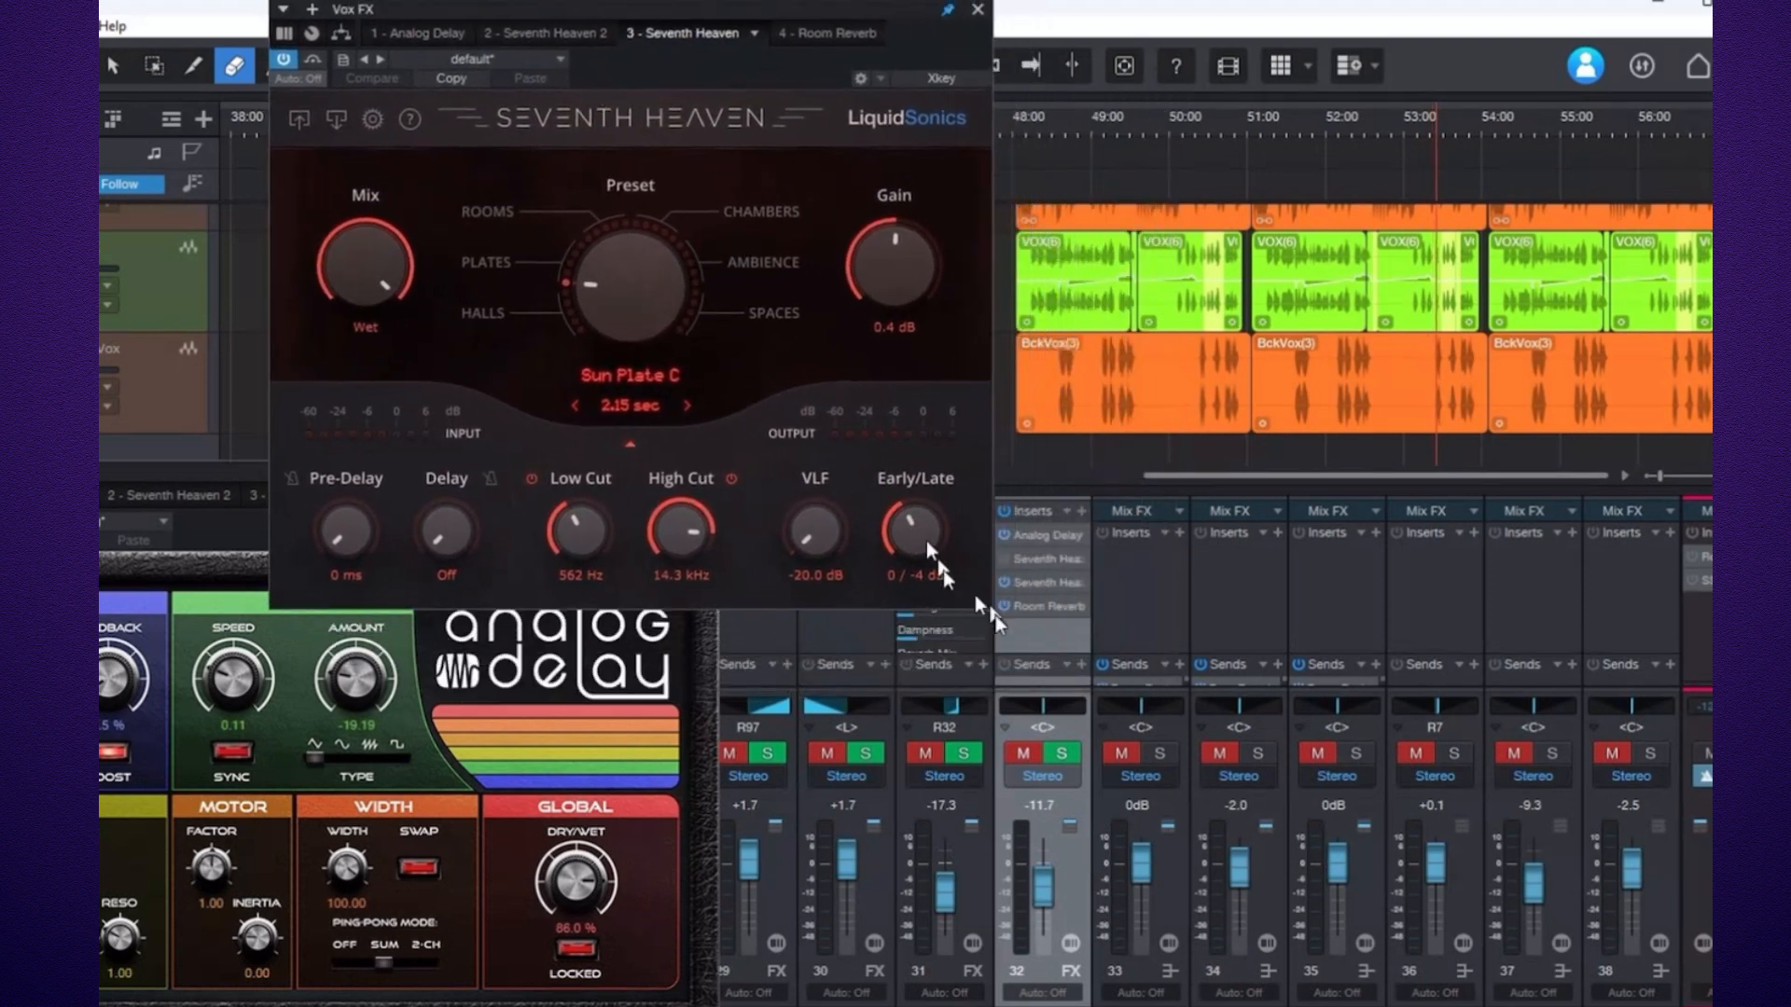
Open the Vox FX Room Reverb window beside the others and unmute channel 38.
{"action": "left_click", "coordinate": [1050, 606]}
{"action": "left_click", "coordinate": [1052, 607]}
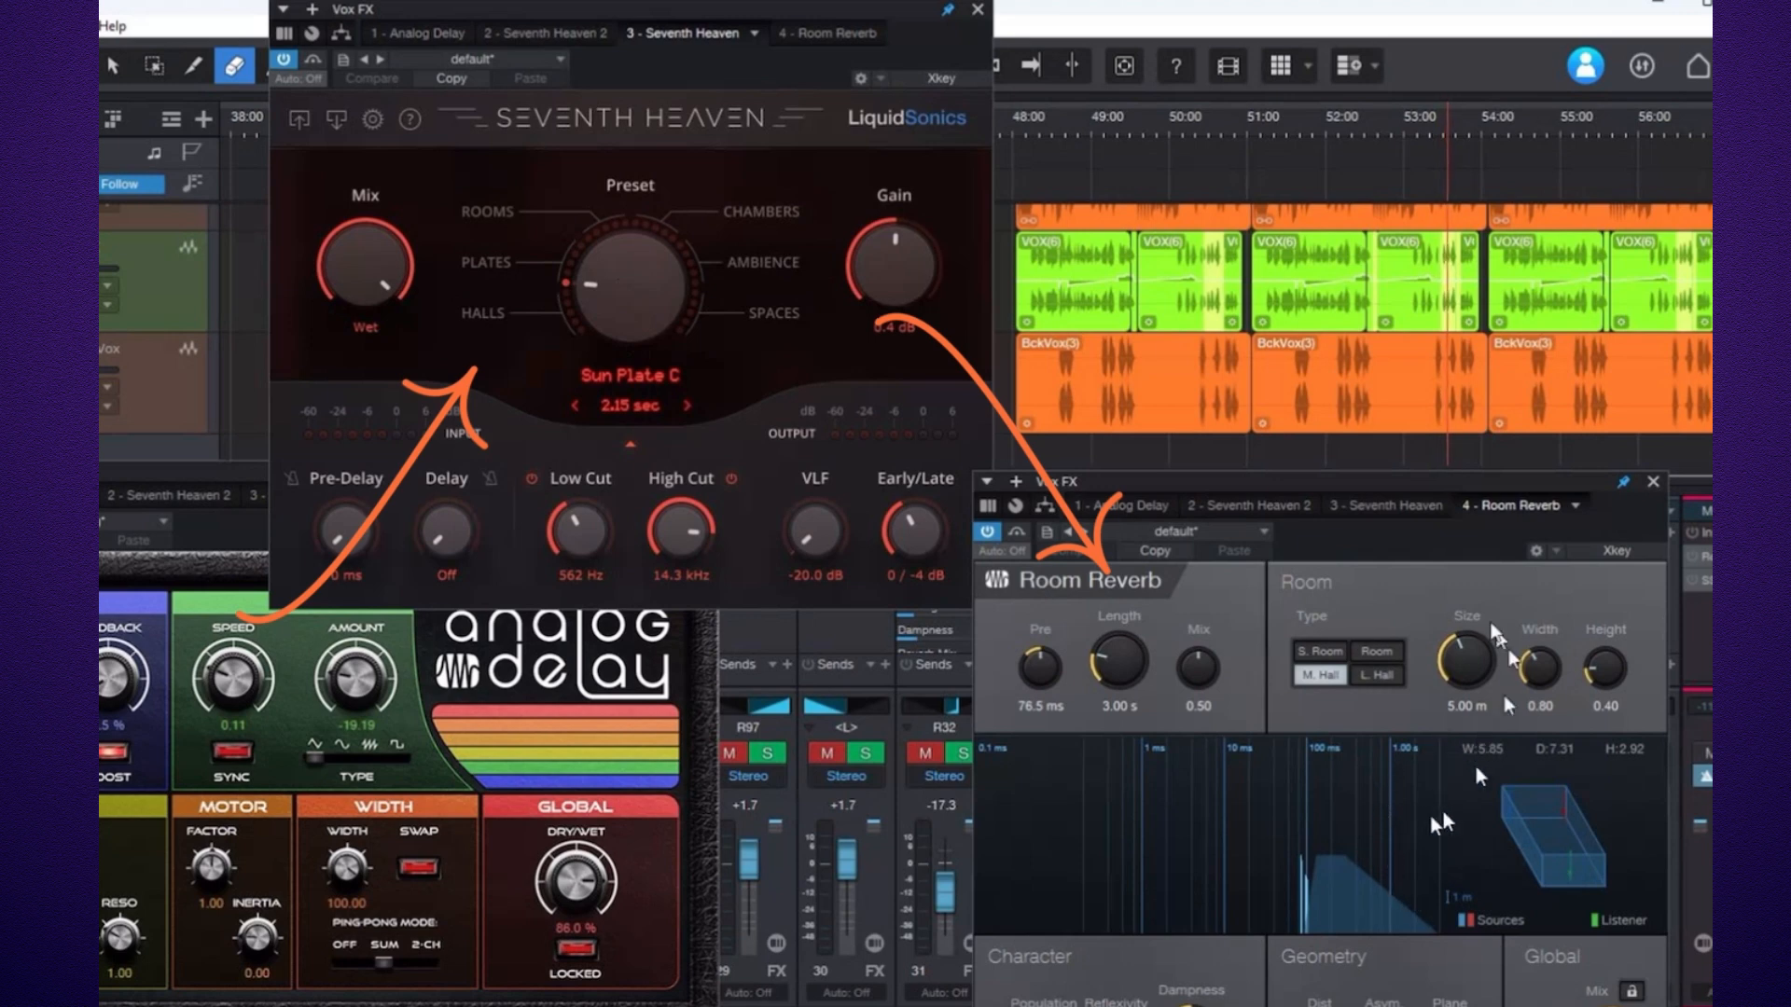
{"action": "left_click_drag", "start_coordinate": [1463, 476], "coordinate": [1146, 519]}
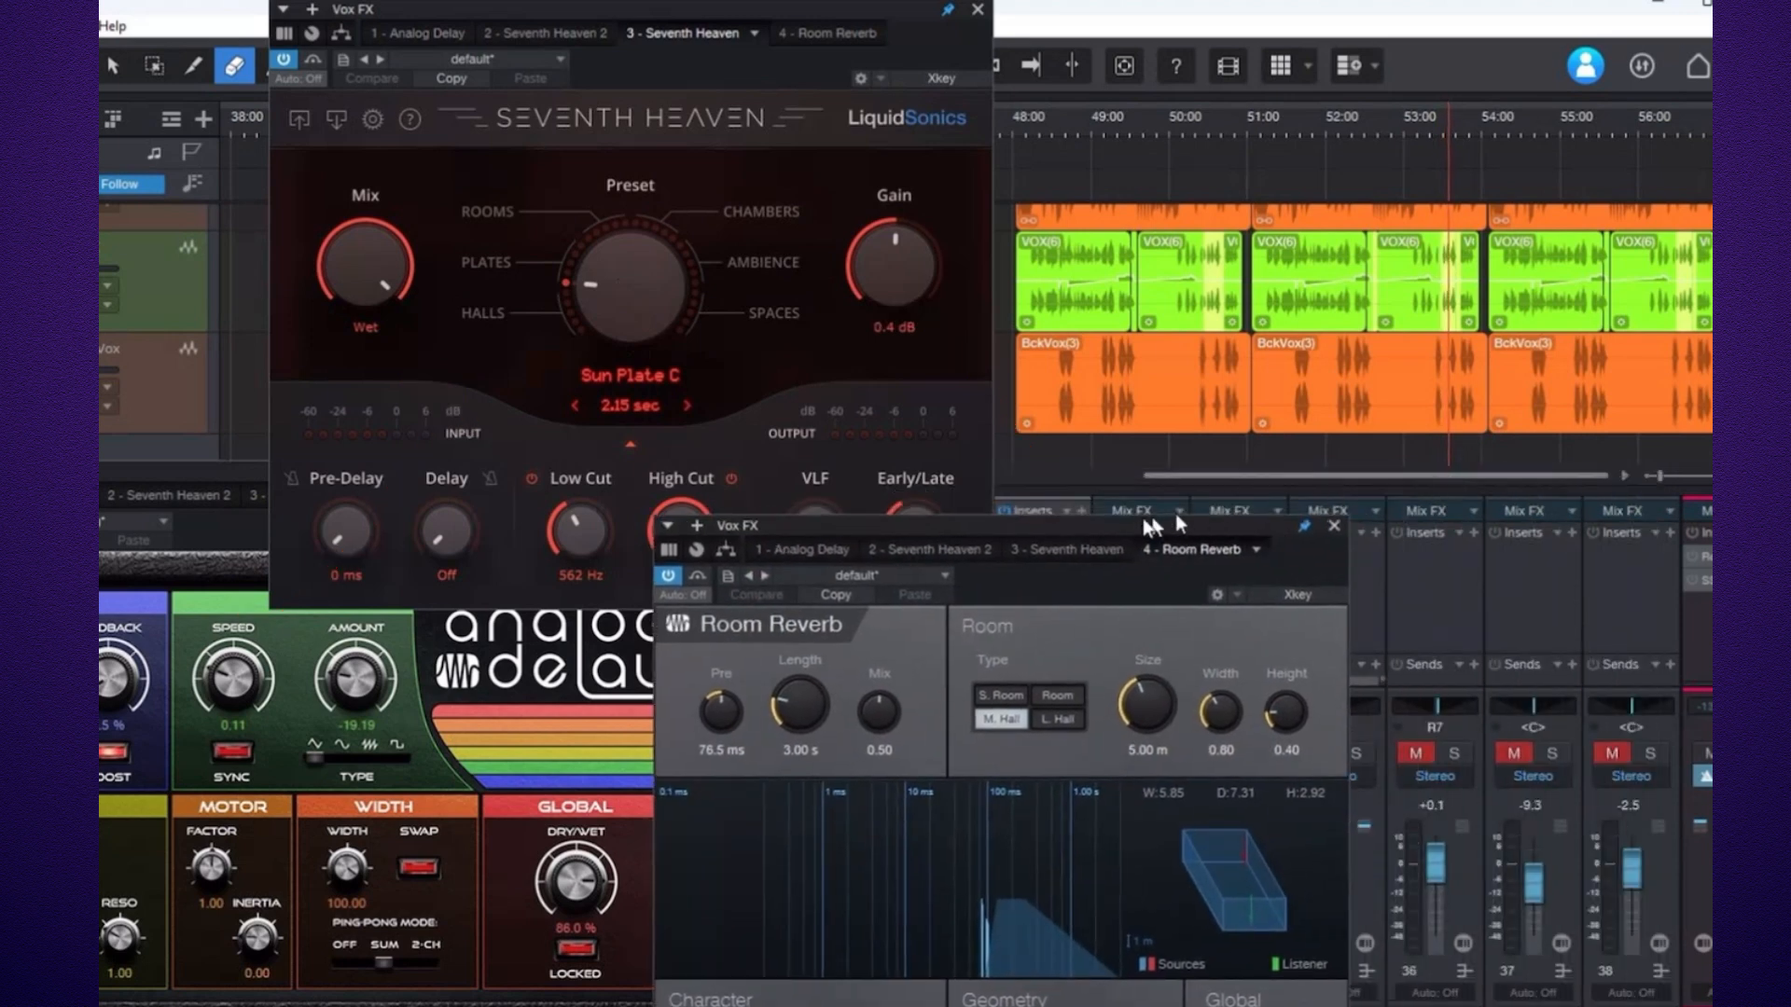
{"action": "left_click", "coordinate": [1615, 757]}
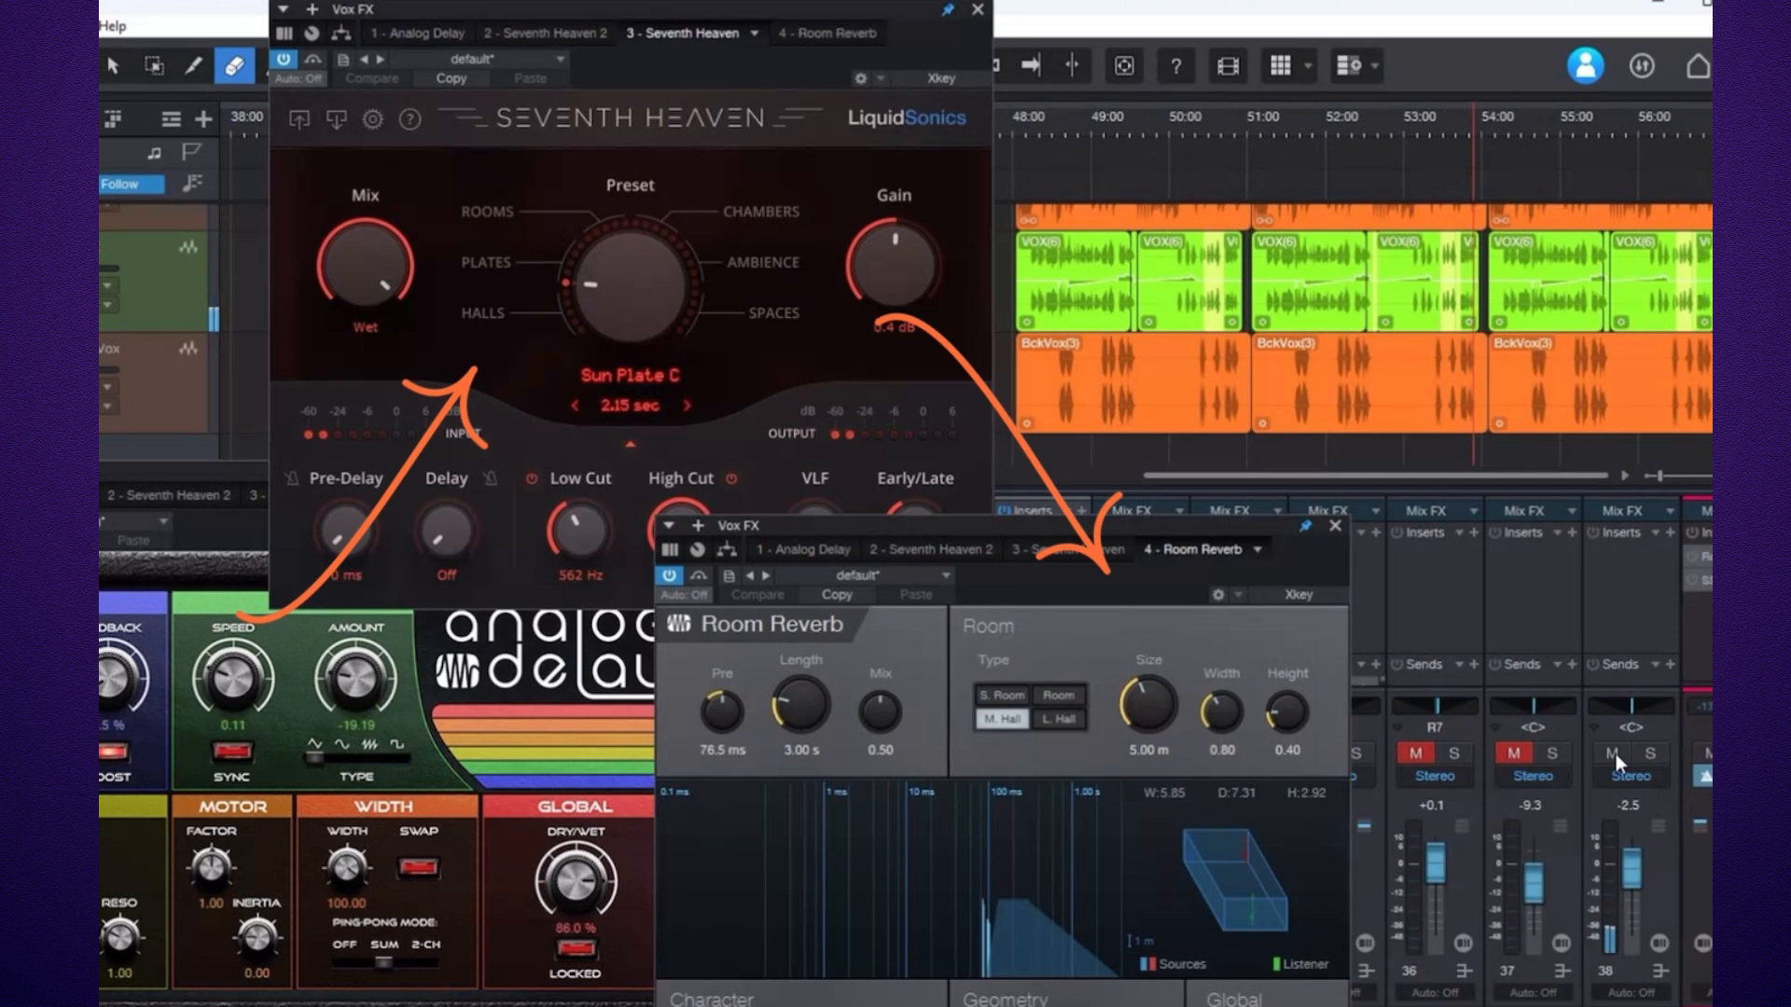
Close the Room Reverb, Seventh Heaven and Analog Delay plugin windows of the Vox FX chain.
{"action": "left_click", "coordinate": [1613, 754]}
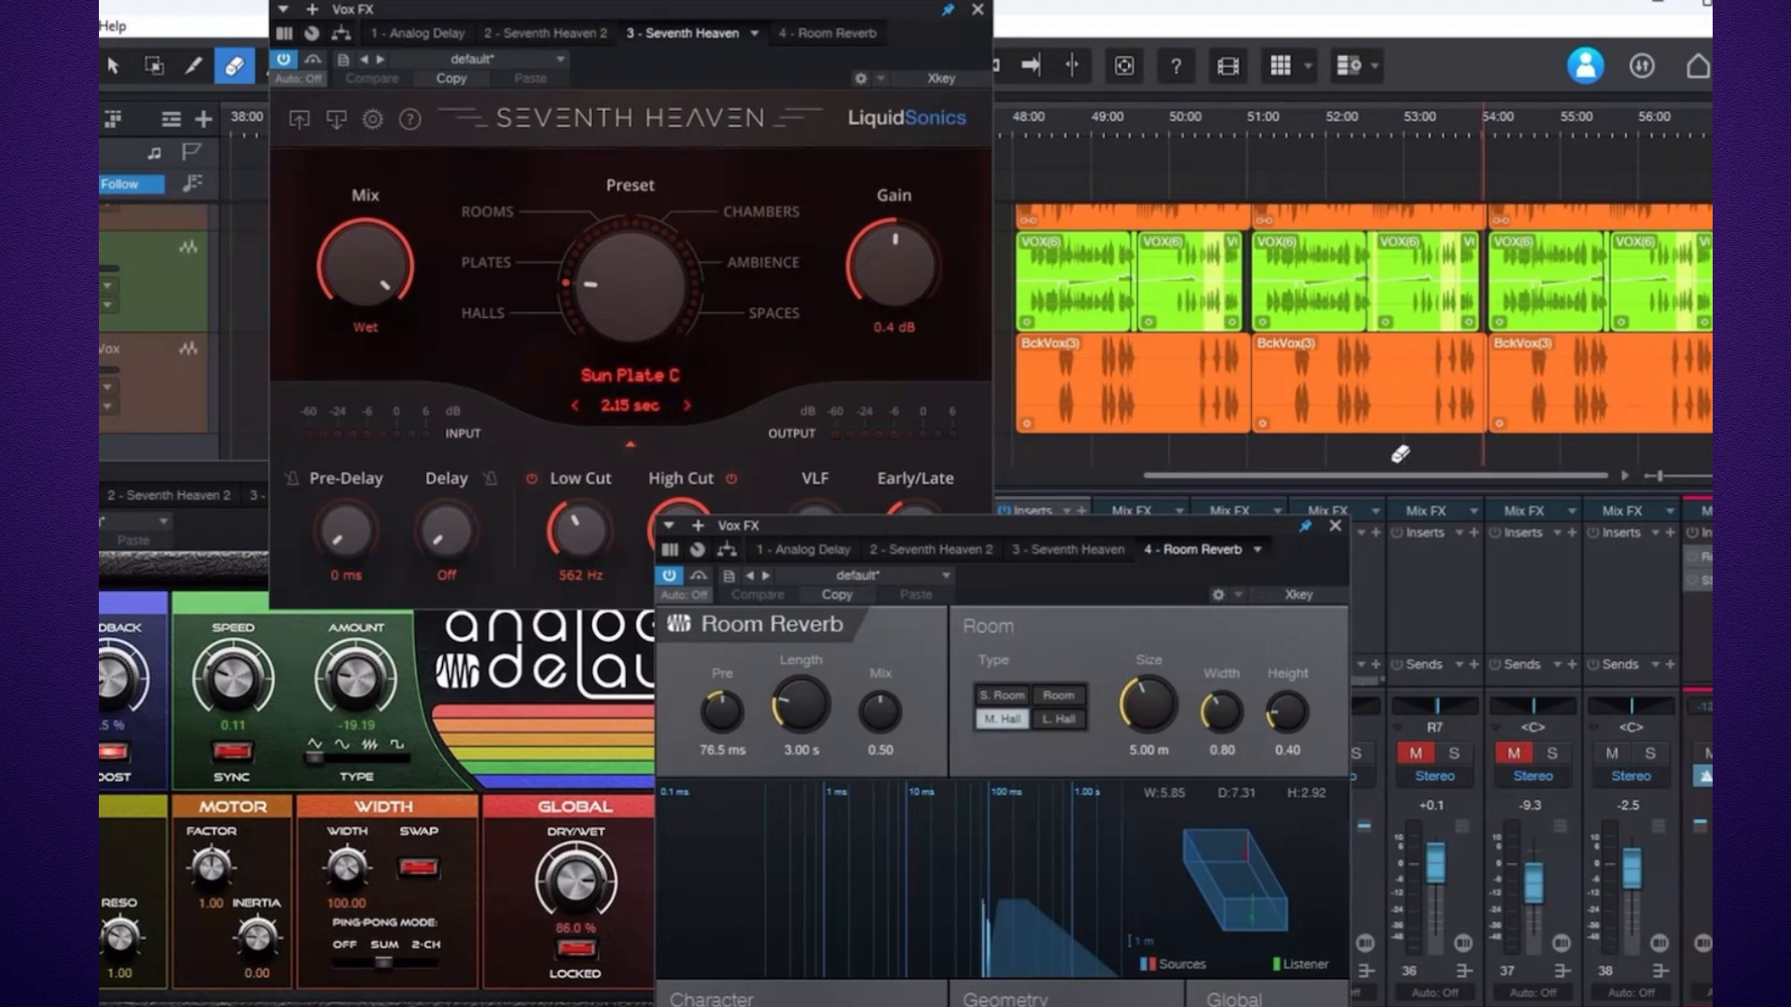
{"action": "left_click", "coordinate": [1337, 527]}
{"action": "left_click", "coordinate": [977, 10]}
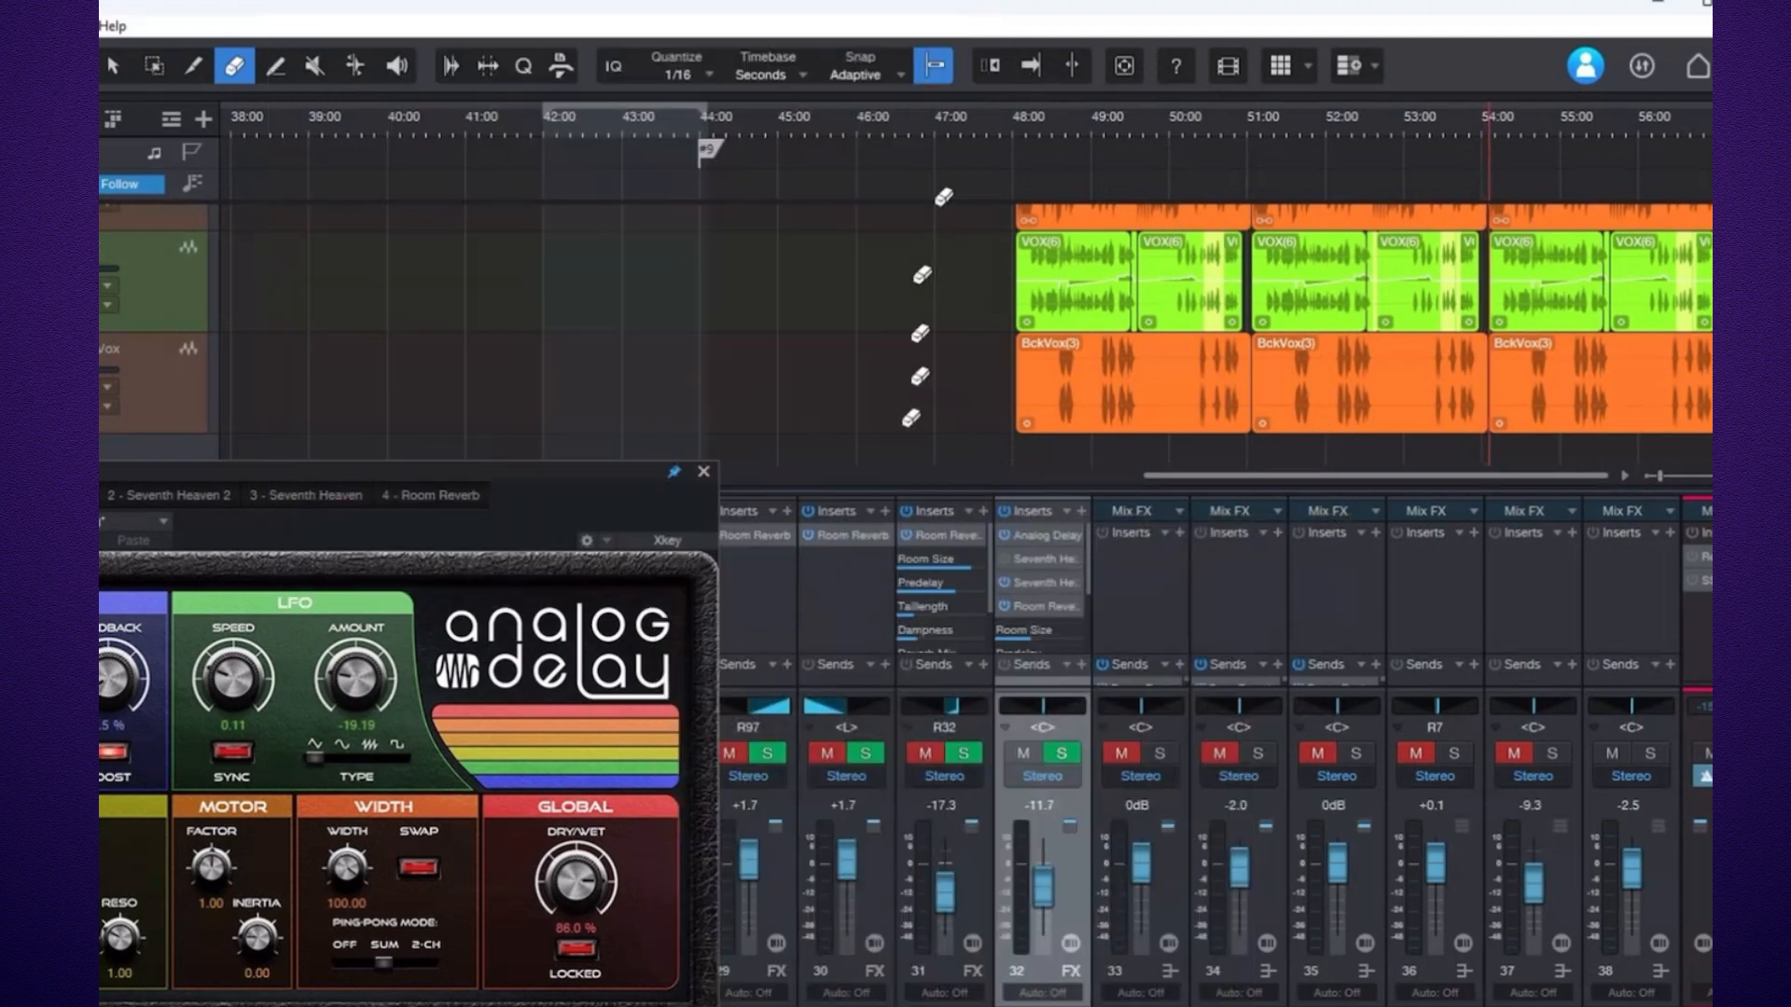
{"action": "left_click", "coordinate": [703, 471]}
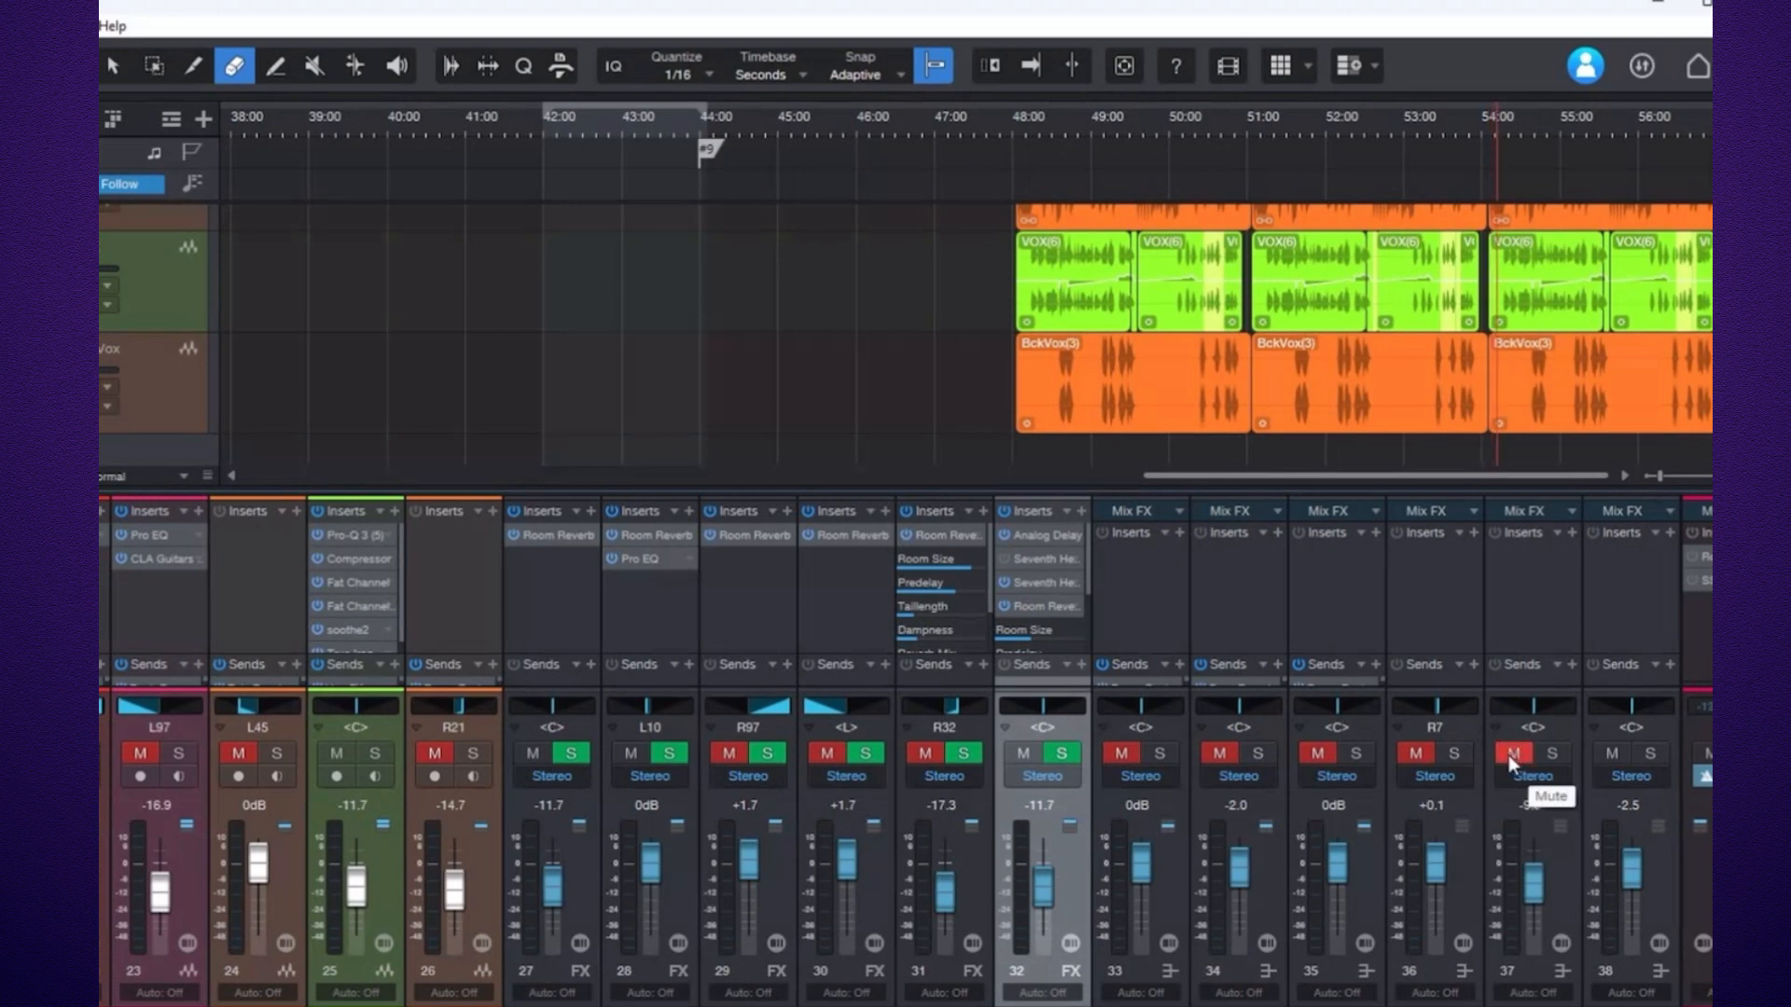
Unmute the effect channels 33 through 37 in the mixer.
{"action": "left_click", "coordinate": [1511, 756]}
{"action": "left_click", "coordinate": [1415, 753]}
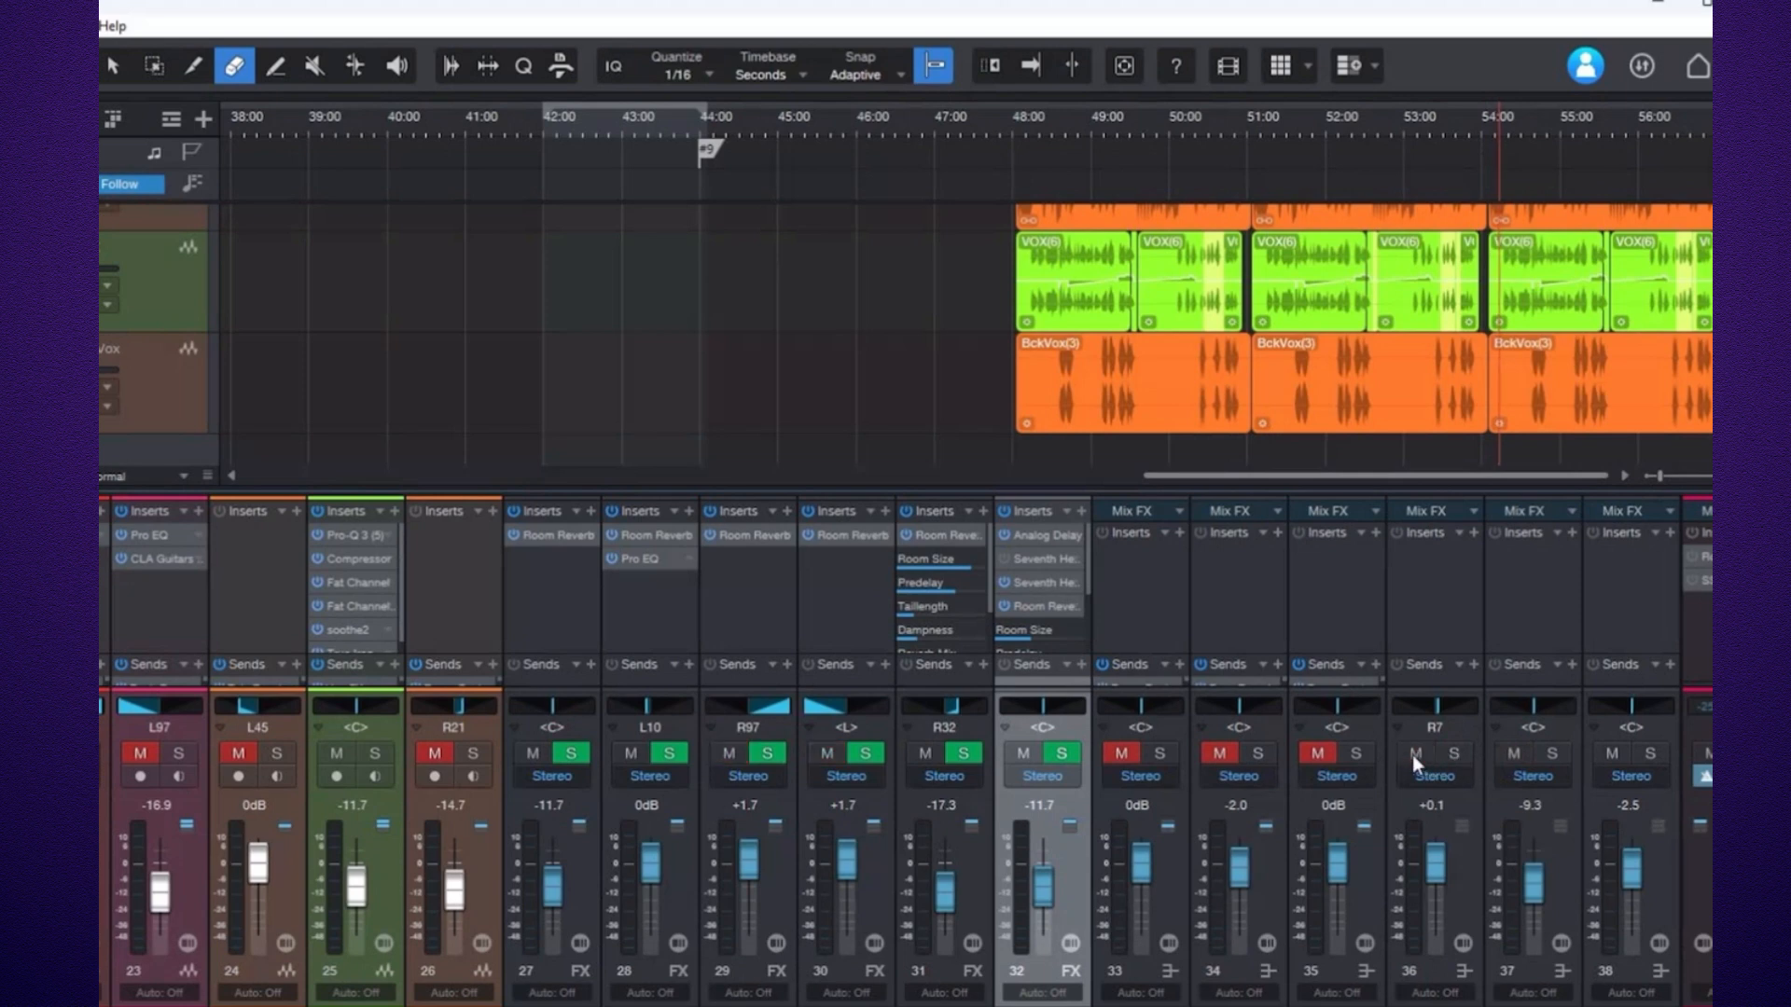
{"action": "left_click", "coordinate": [1317, 754]}
{"action": "left_click", "coordinate": [1219, 753]}
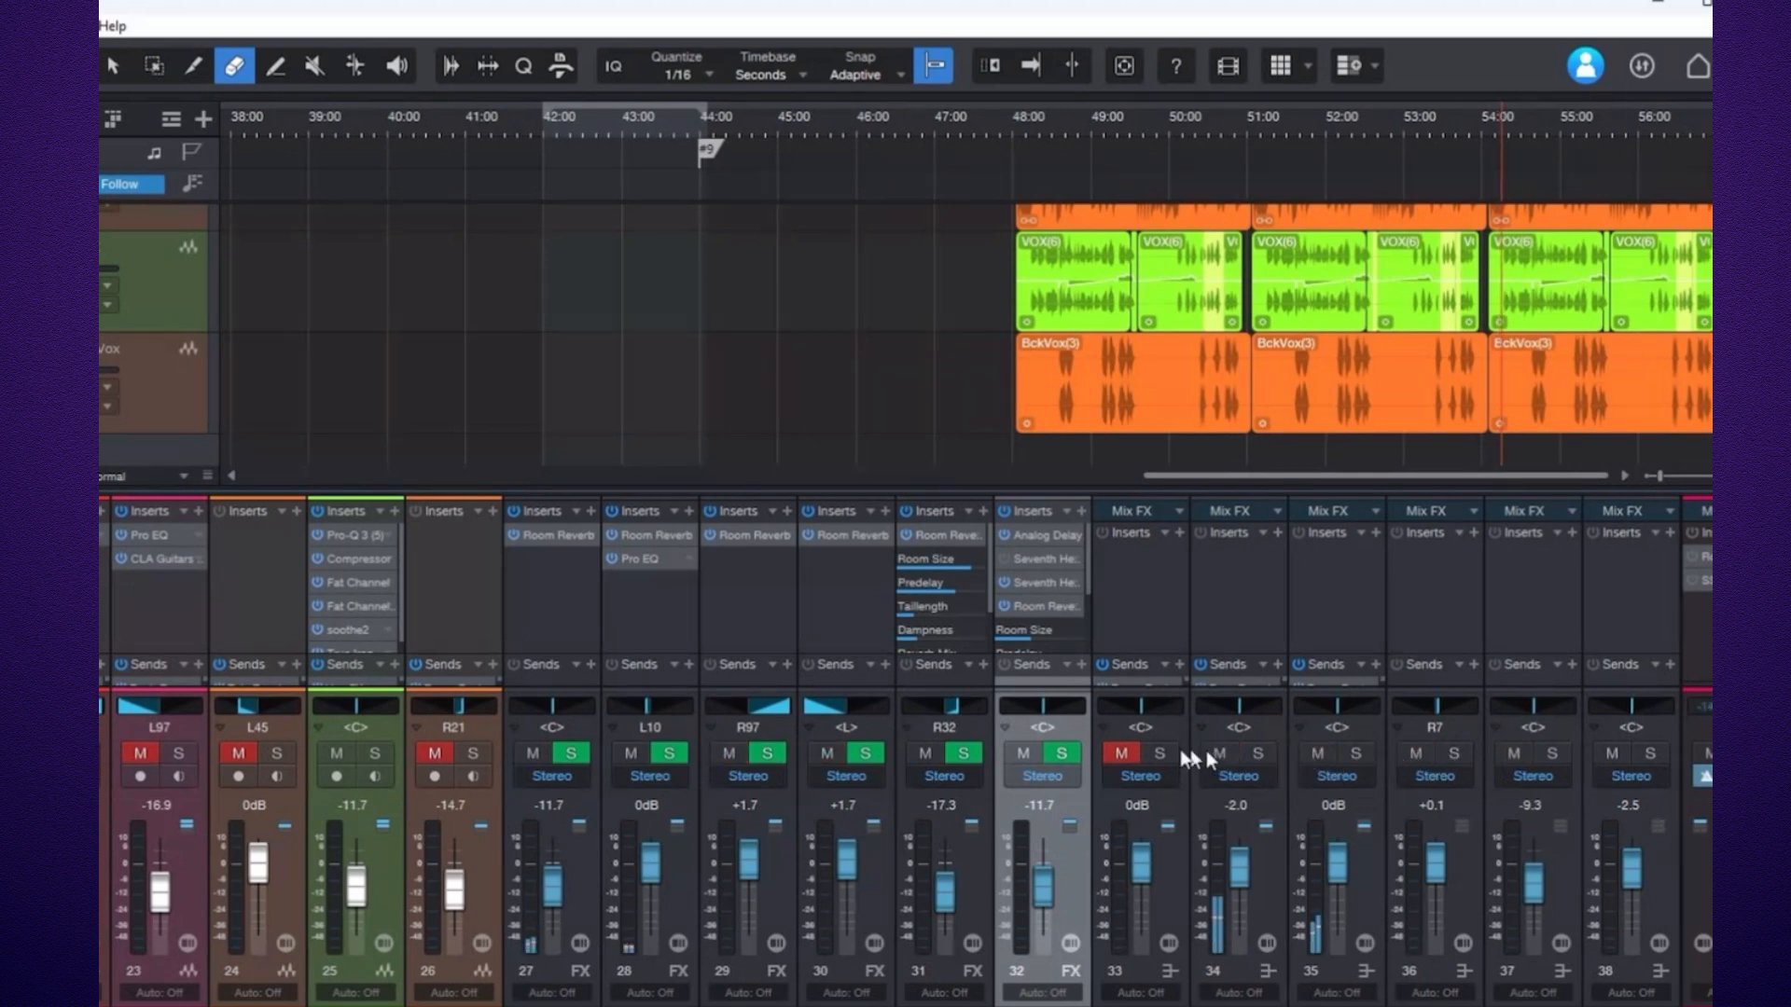
{"action": "left_click", "coordinate": [1122, 754]}
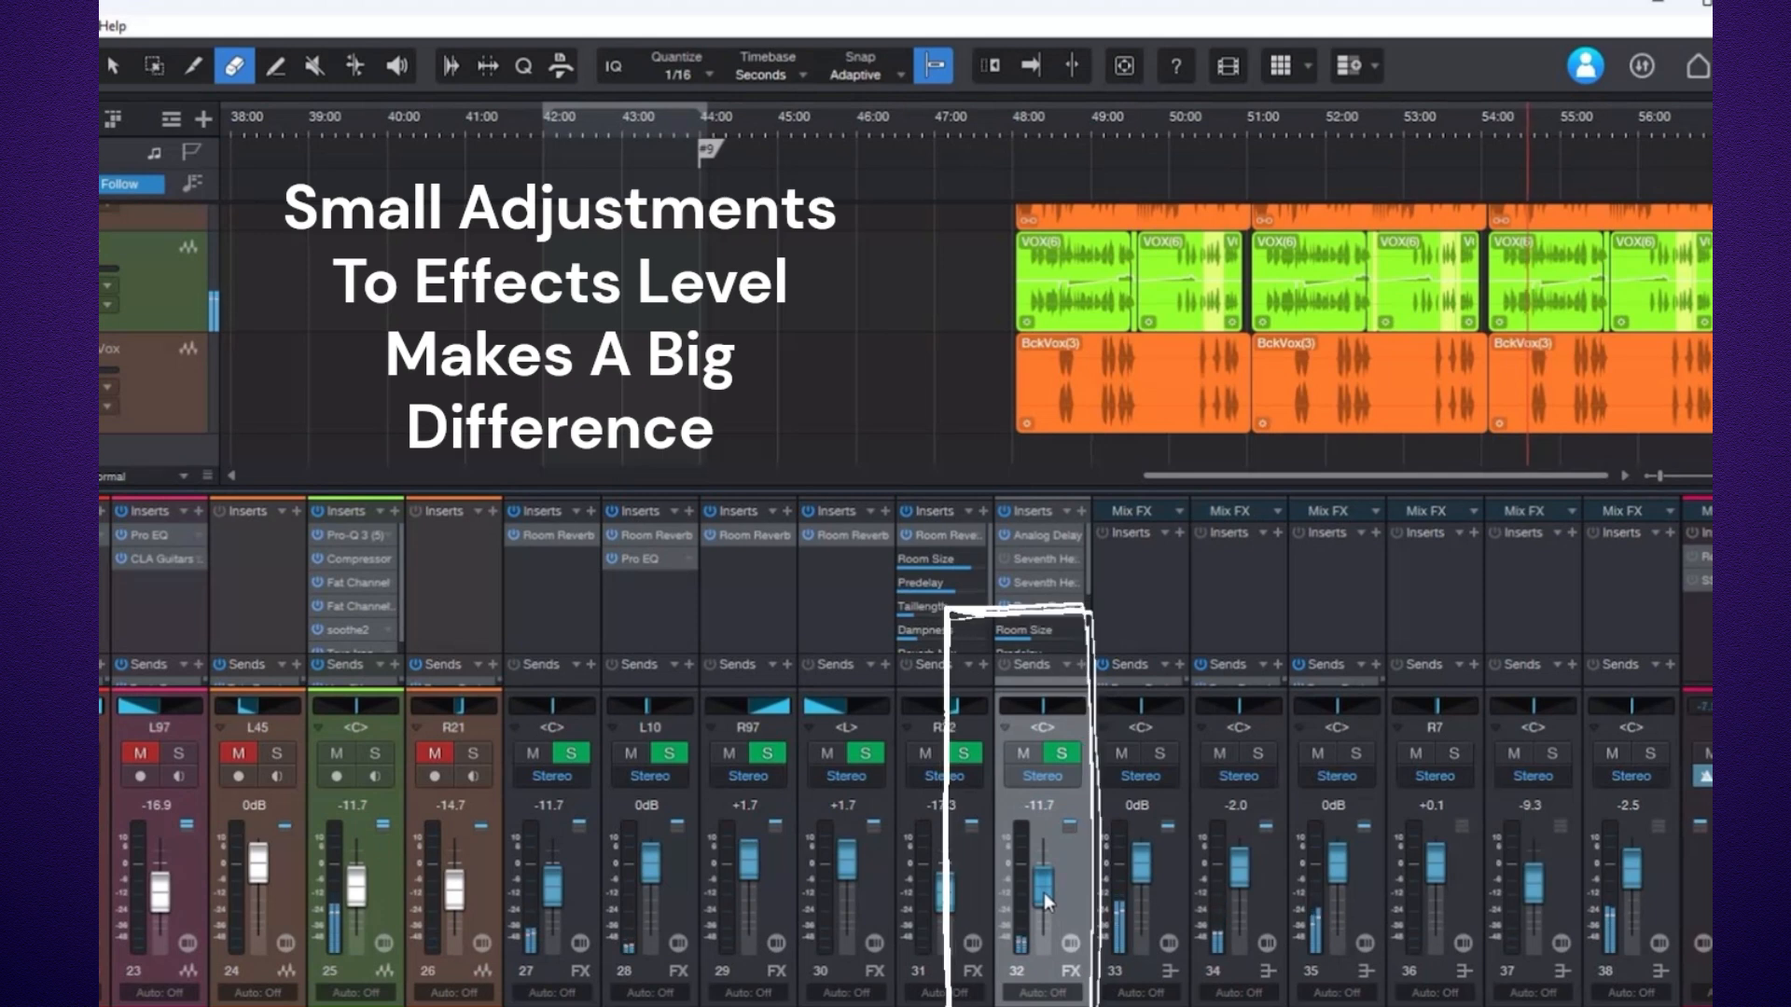
Lower the Vox FX channel 32 fader to -12.7 dB.
{"action": "left_click_drag", "start_coordinate": [1043, 892], "coordinate": [1045, 891]}
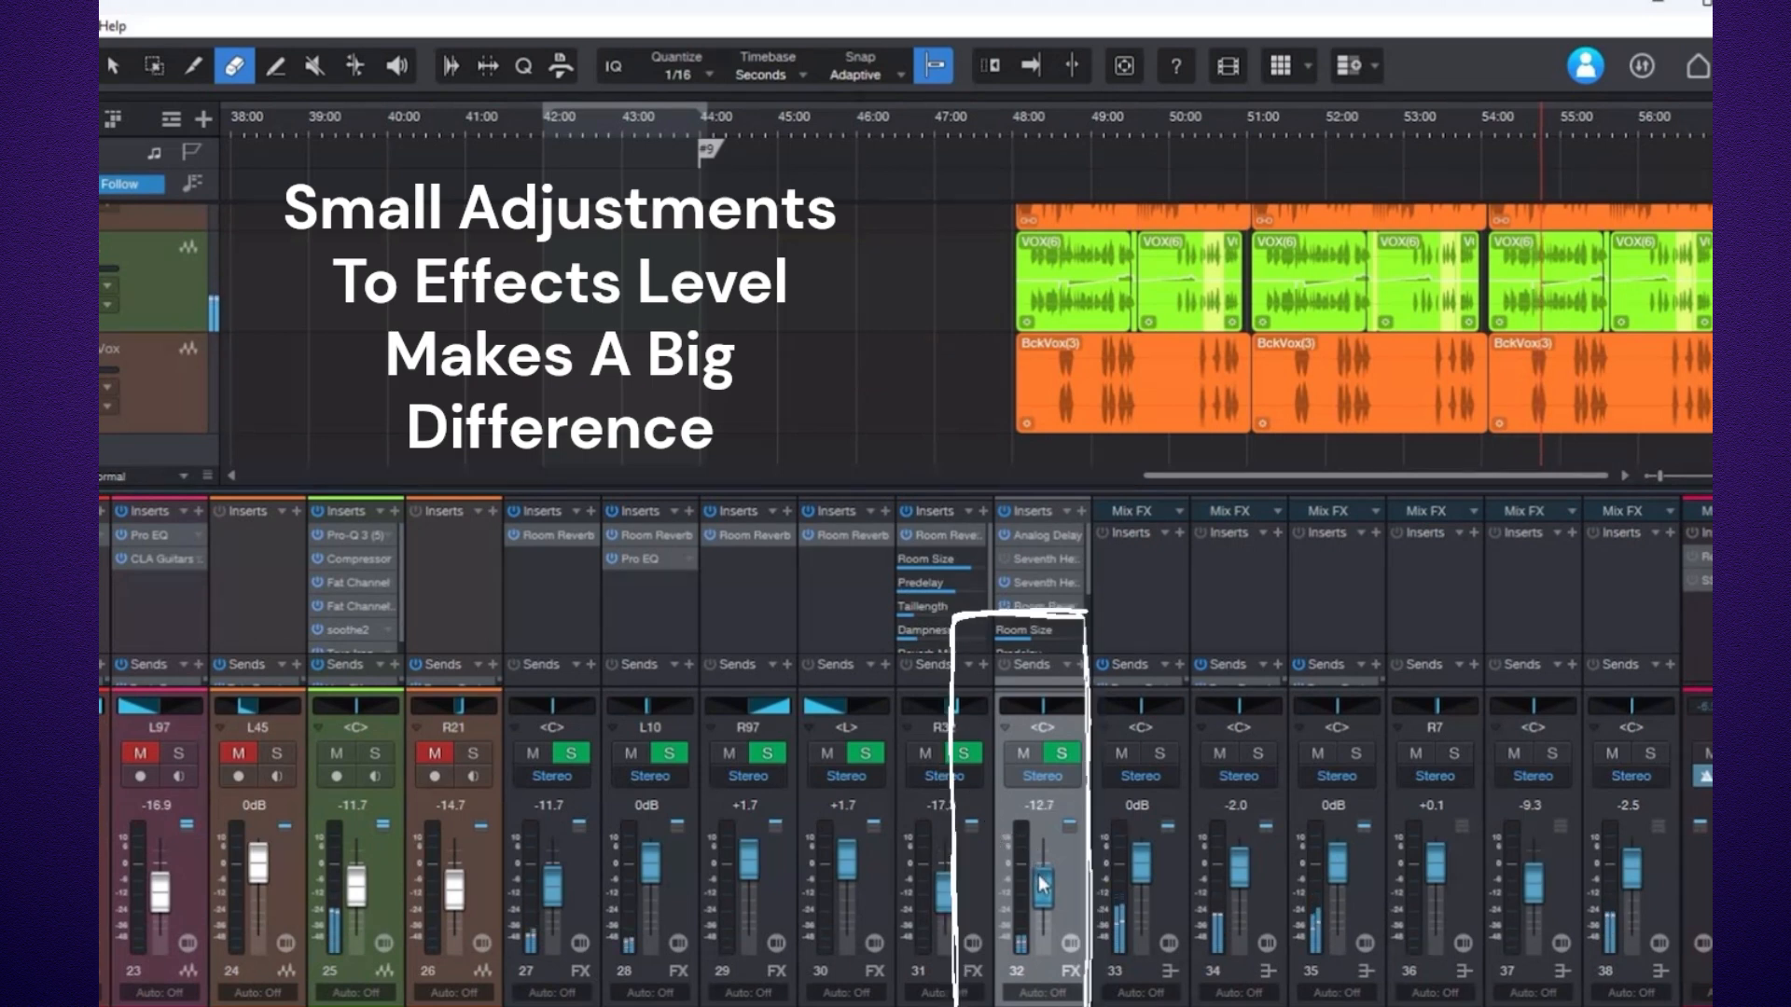
{"action": "left_click_drag", "start_coordinate": [1043, 879], "coordinate": [1043, 884]}
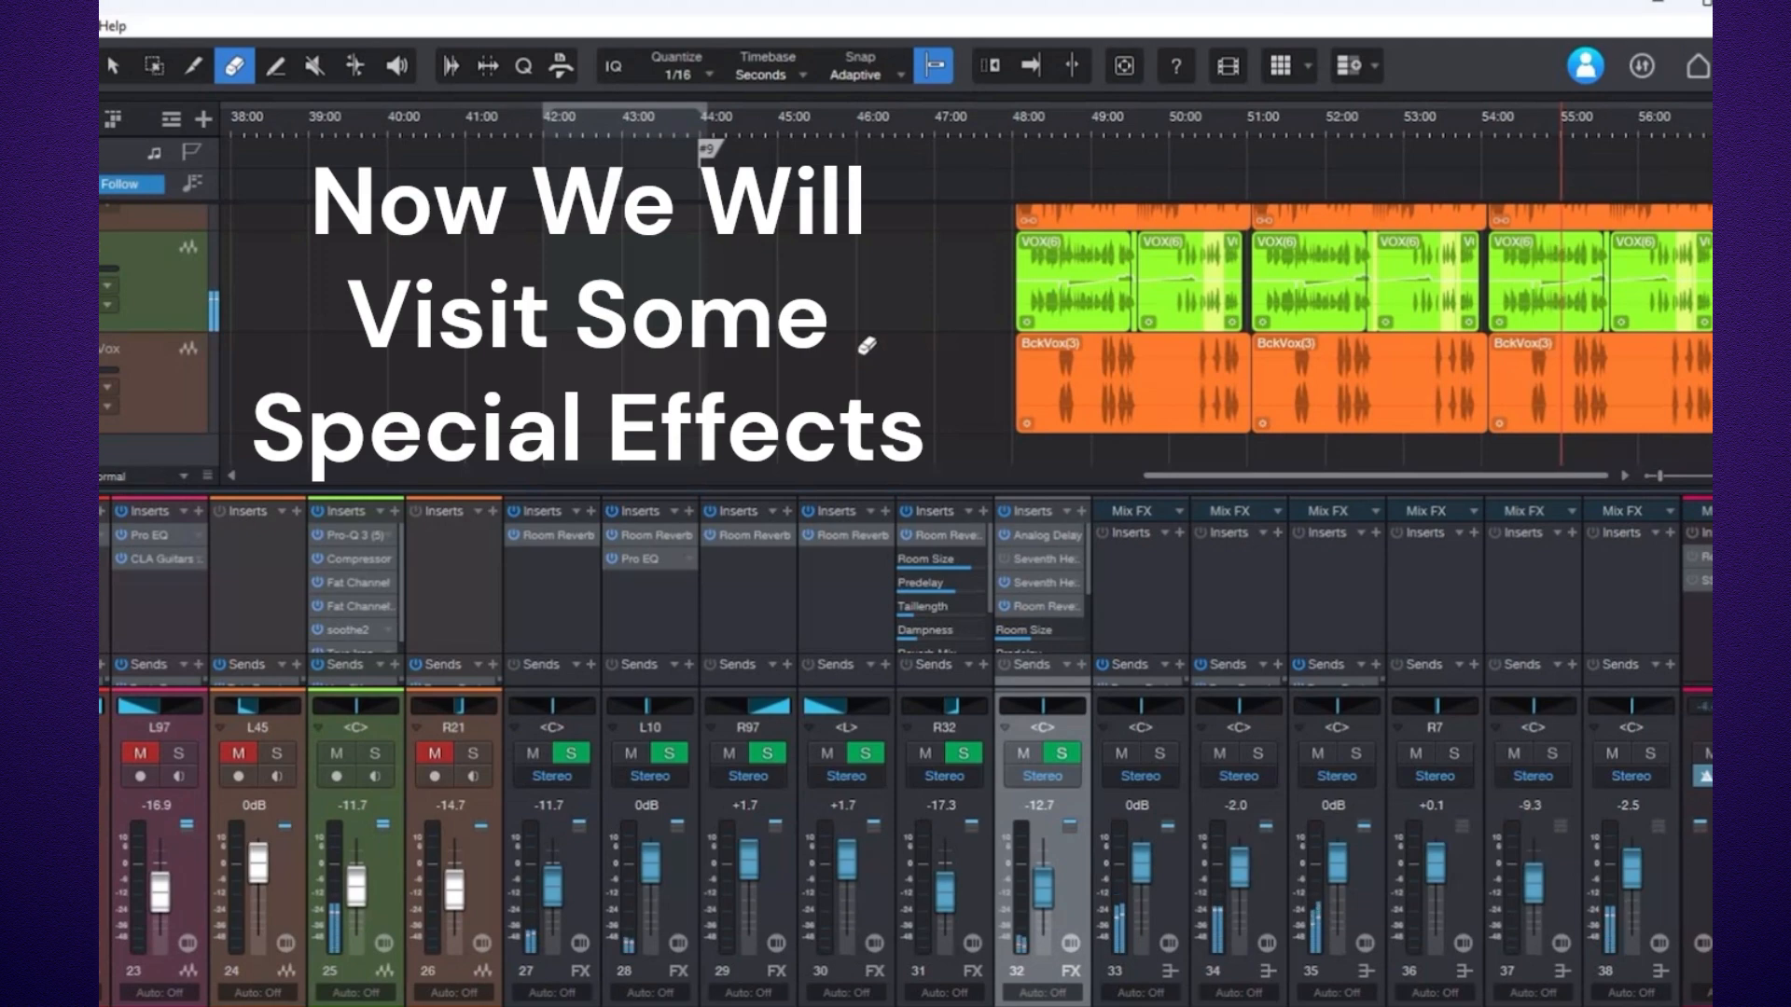
Start playback over the VOX(6) vocal events and unmute effect channels 33 through 38 to hear them.
{"action": "key", "text": "f"}
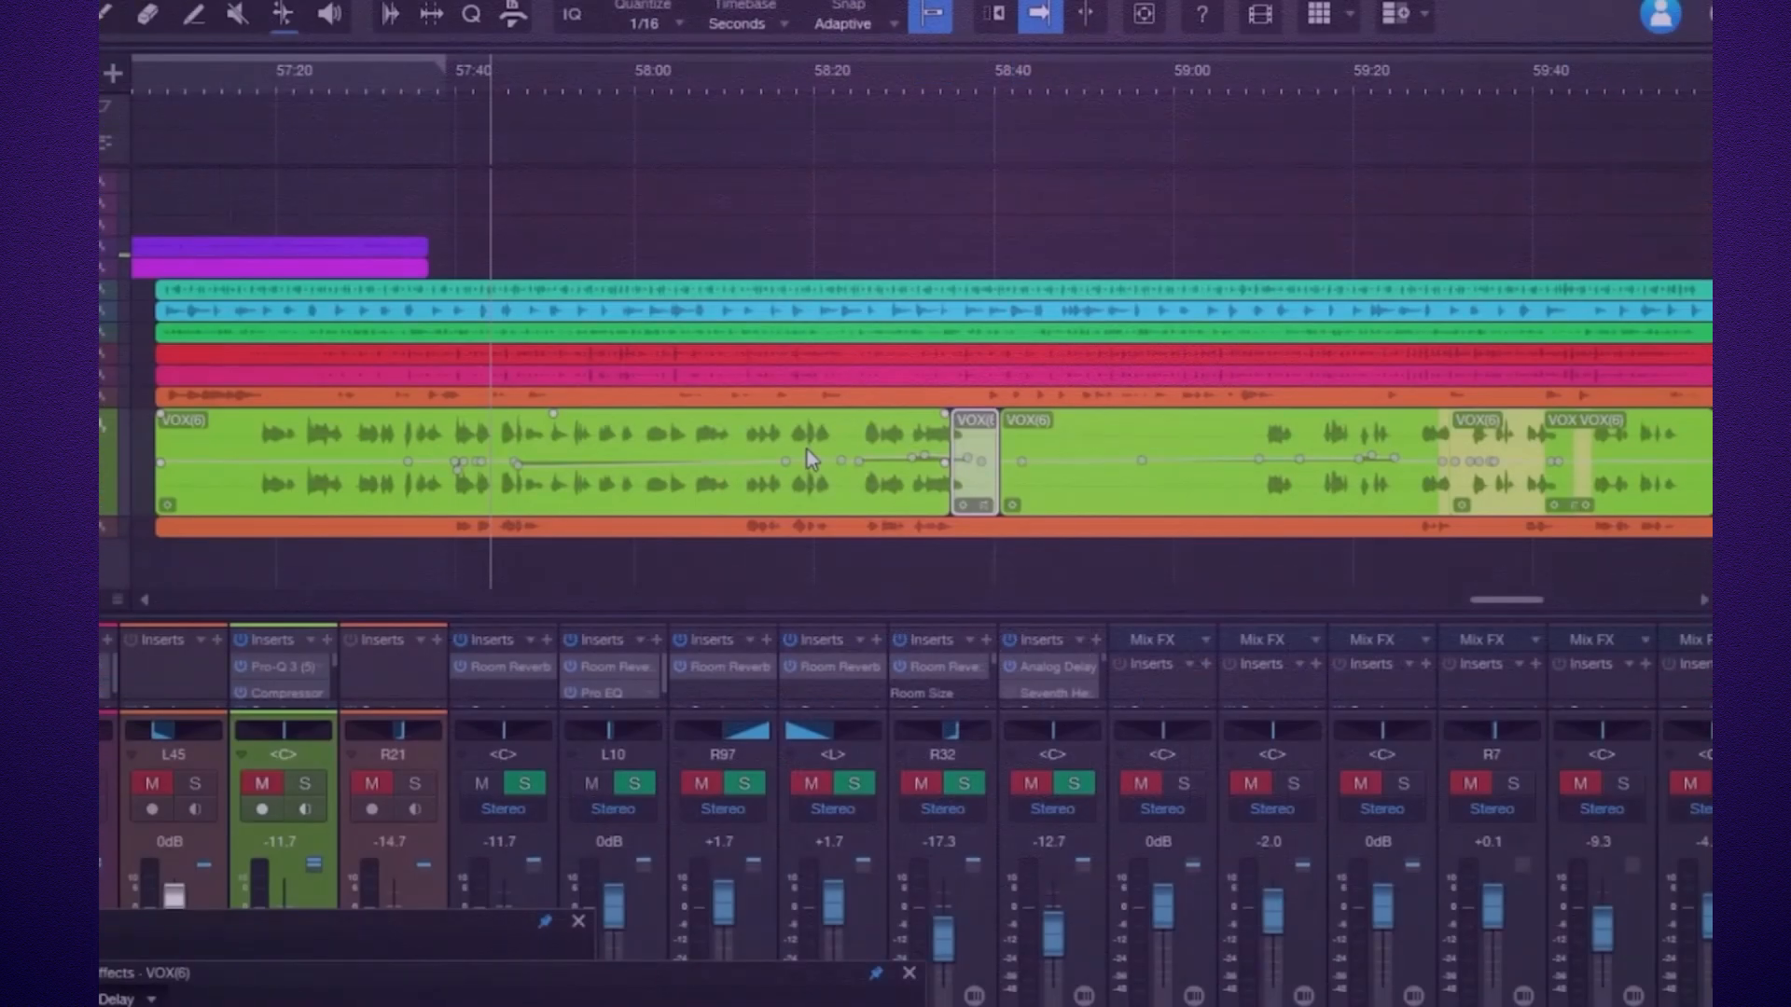
{"action": "key", "text": "space"}
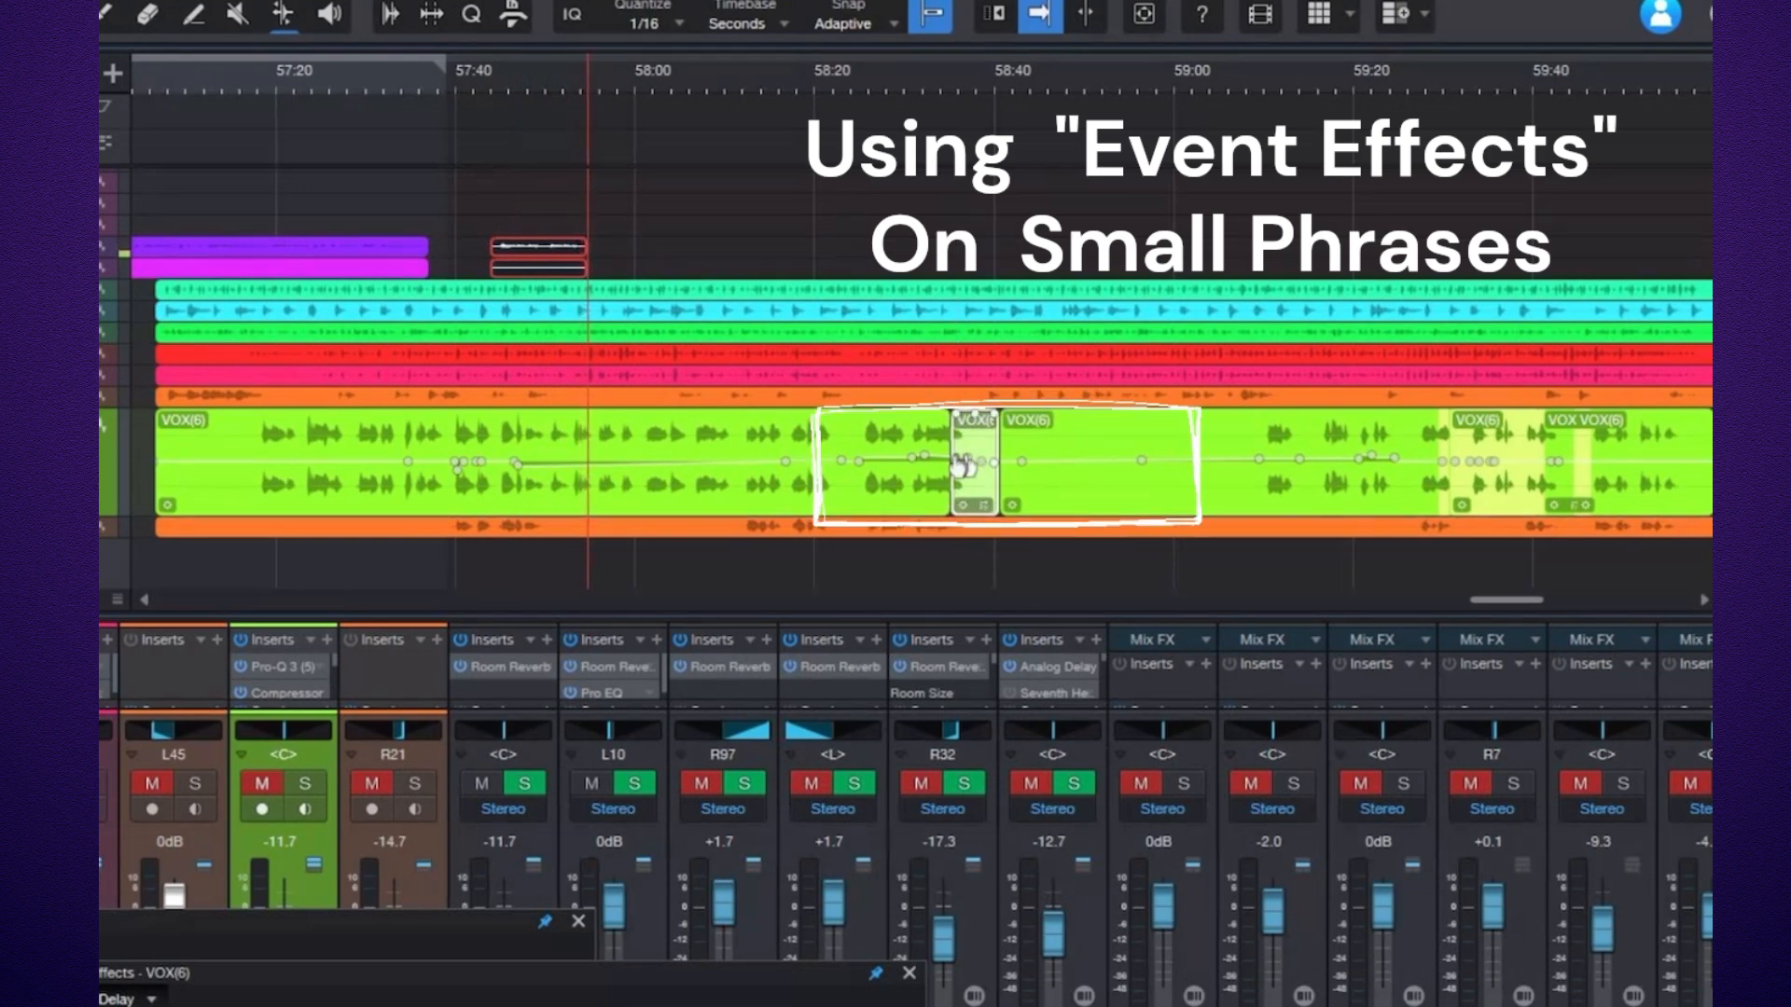
{"action": "key", "text": "F4"}
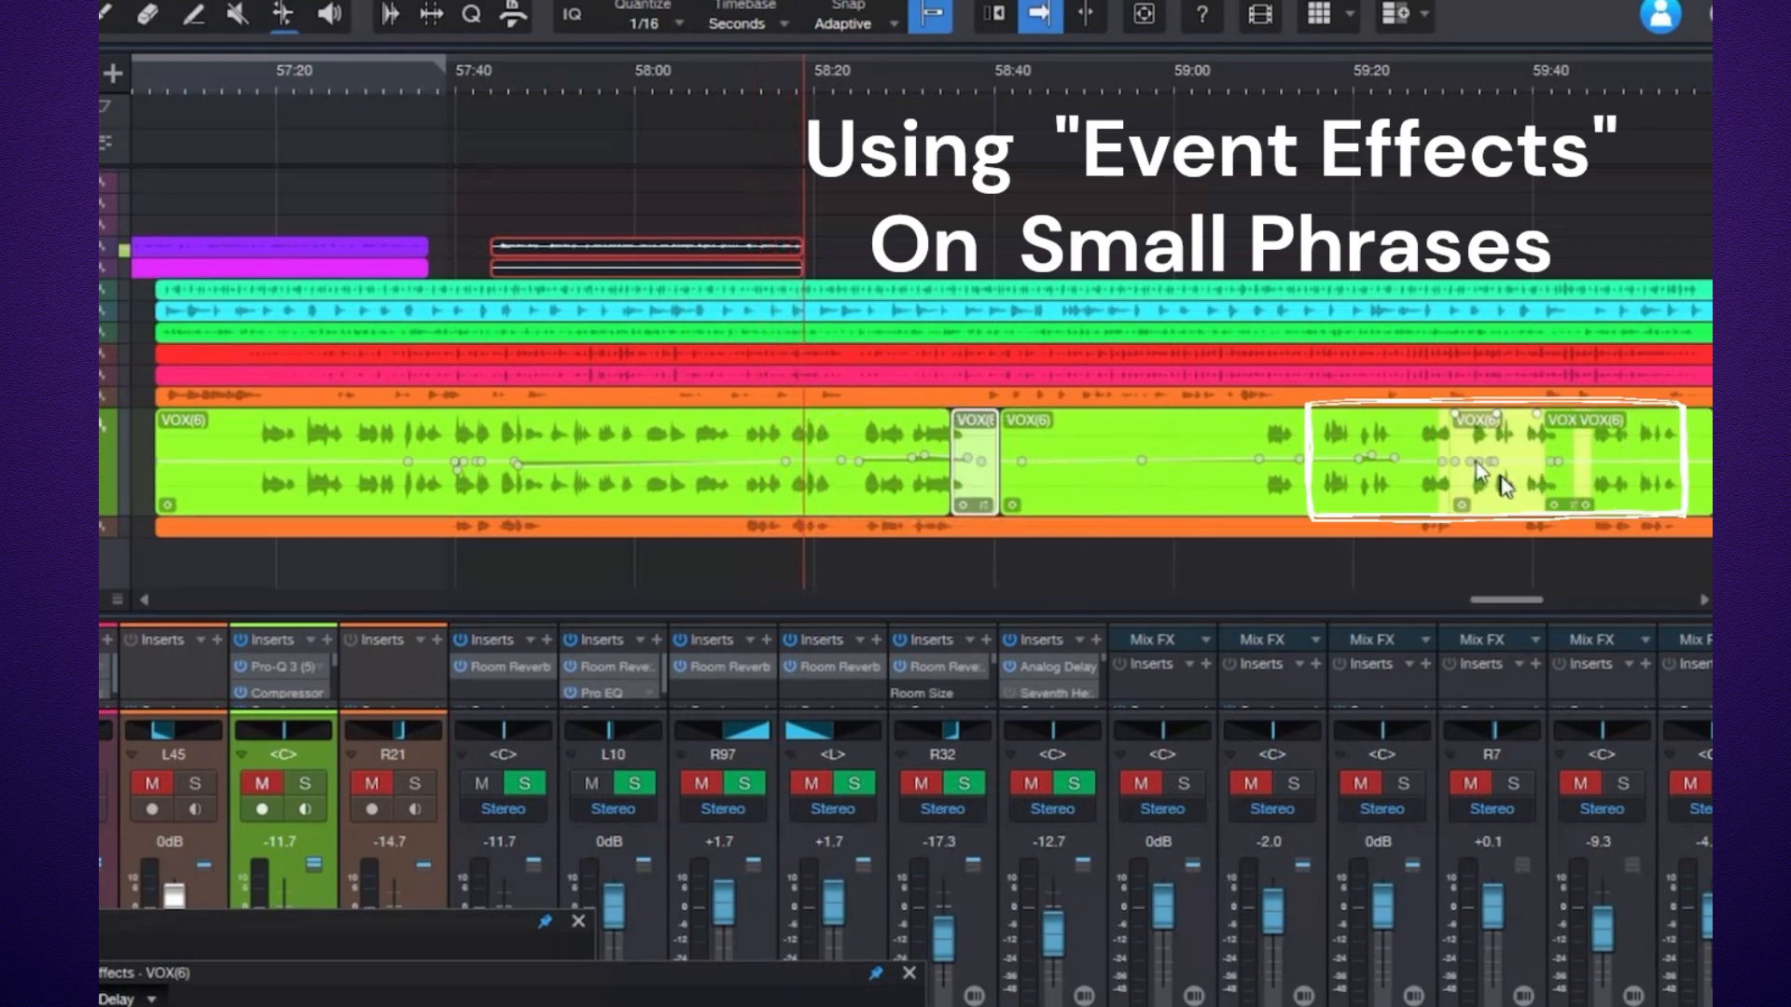
{"action": "left_click", "coordinate": [1689, 784]}
{"action": "left_click", "coordinate": [1601, 787]}
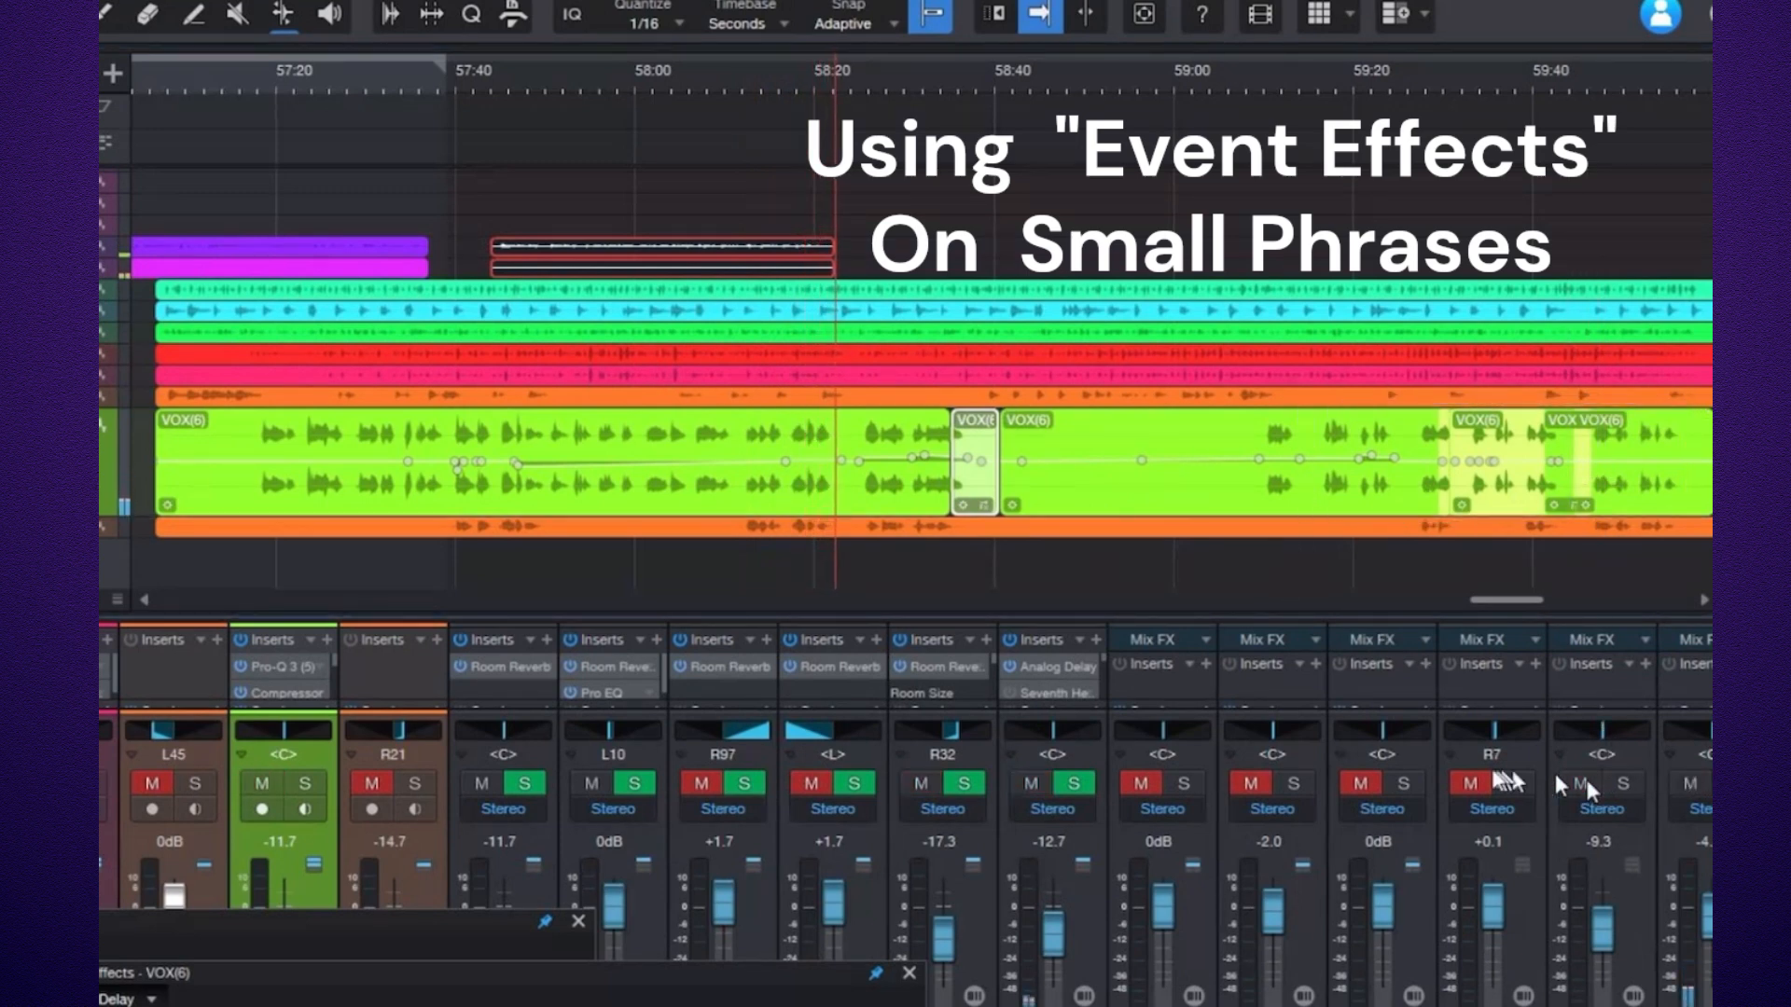
{"action": "left_click", "coordinate": [1470, 784]}
{"action": "left_click", "coordinate": [1361, 783]}
{"action": "left_click", "coordinate": [1251, 783]}
{"action": "left_click", "coordinate": [1141, 784]}
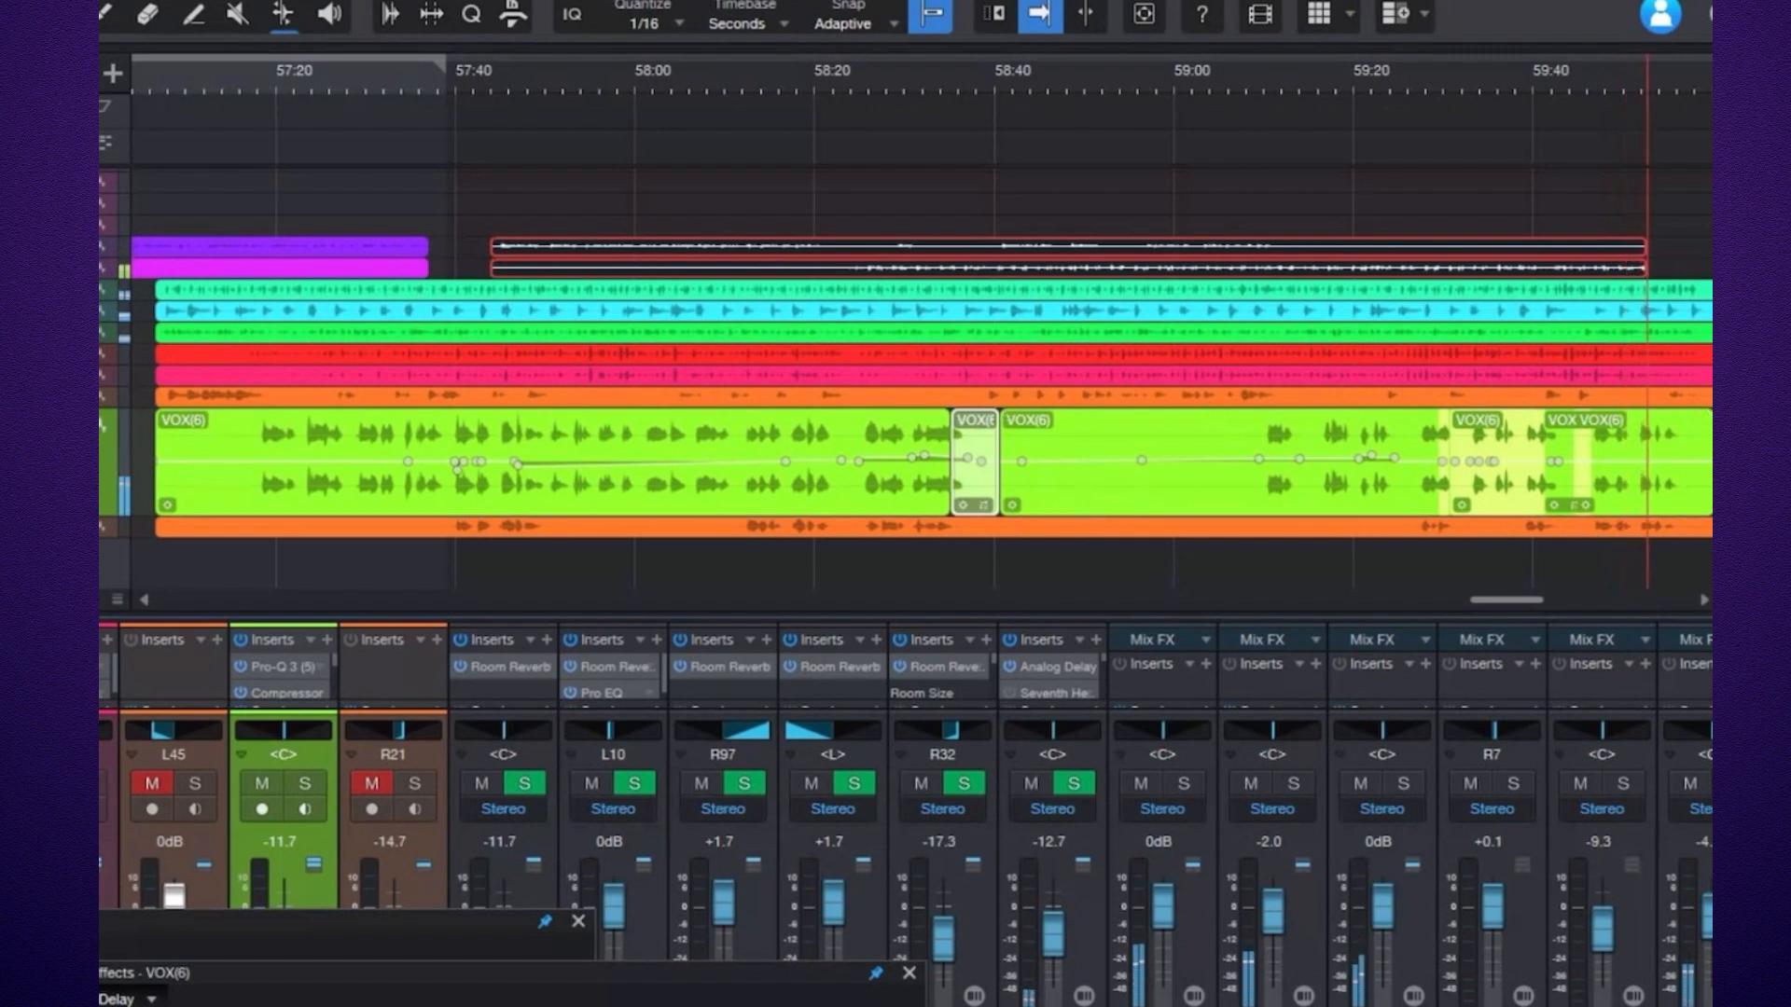
Mute effect channels 33 through 38 again.
{"action": "left_click", "coordinate": [1690, 783]}
{"action": "left_click", "coordinate": [1580, 783]}
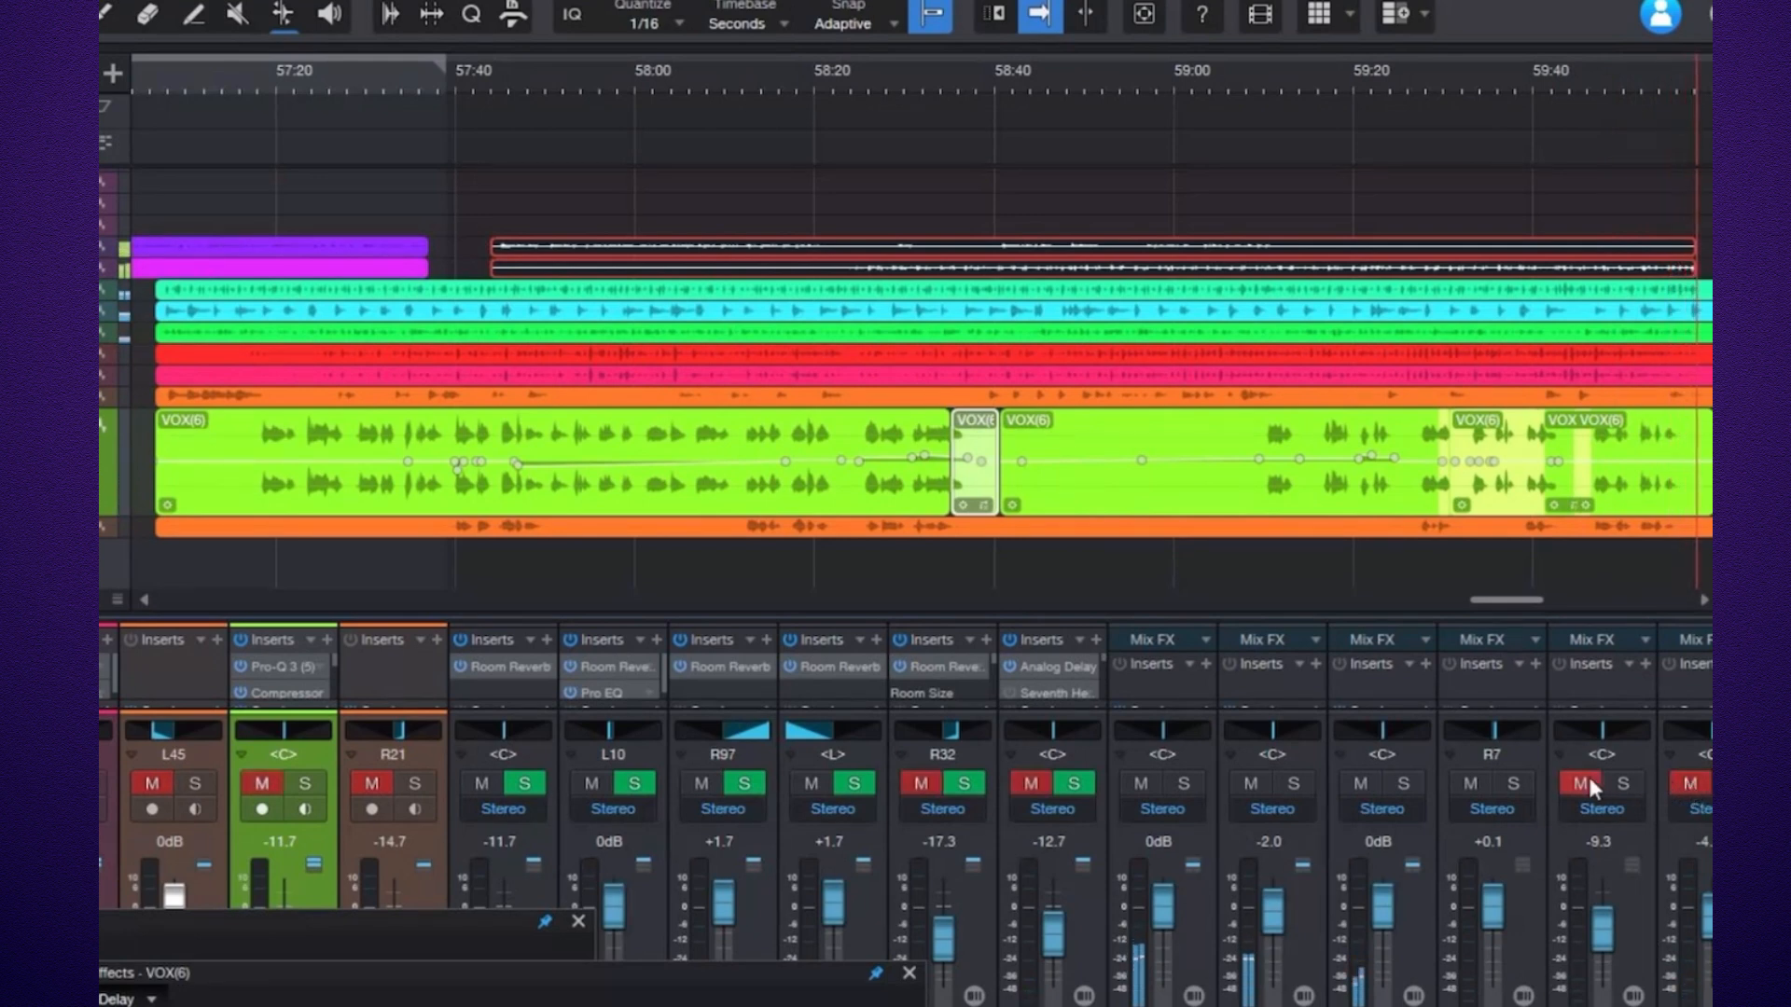
{"action": "left_click", "coordinate": [1473, 785]}
{"action": "left_click", "coordinate": [1357, 785]}
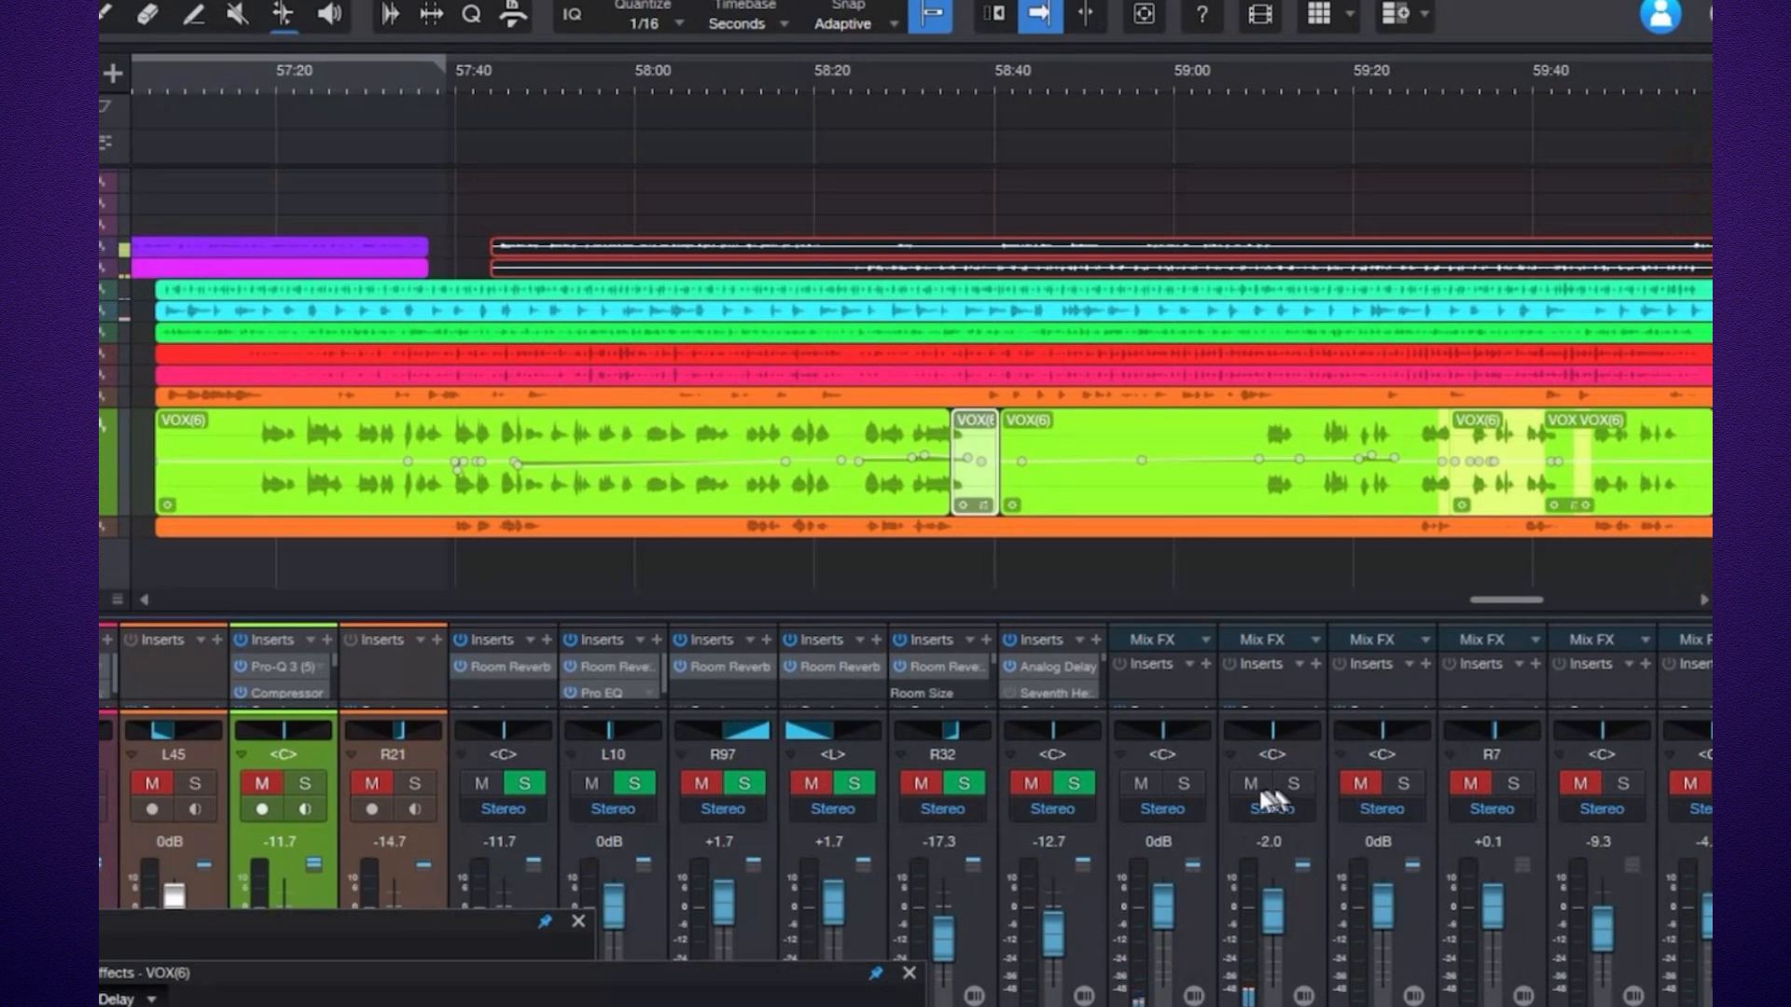
{"action": "left_click", "coordinate": [1142, 785]}
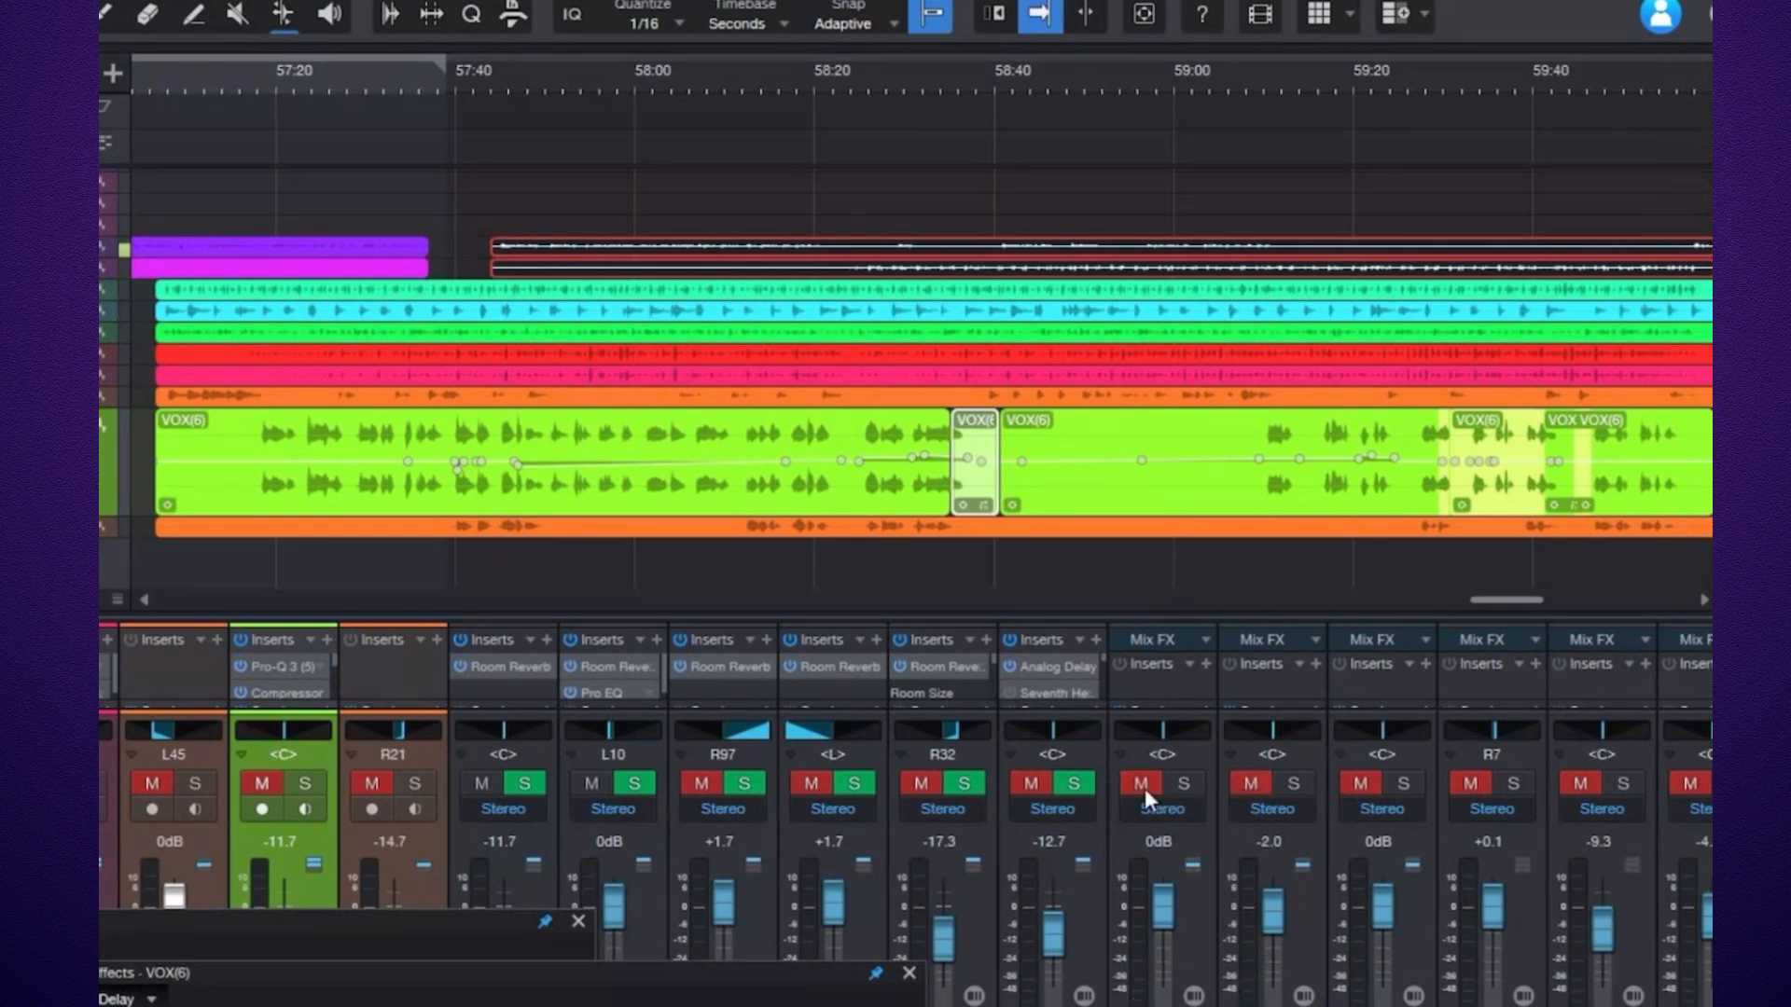
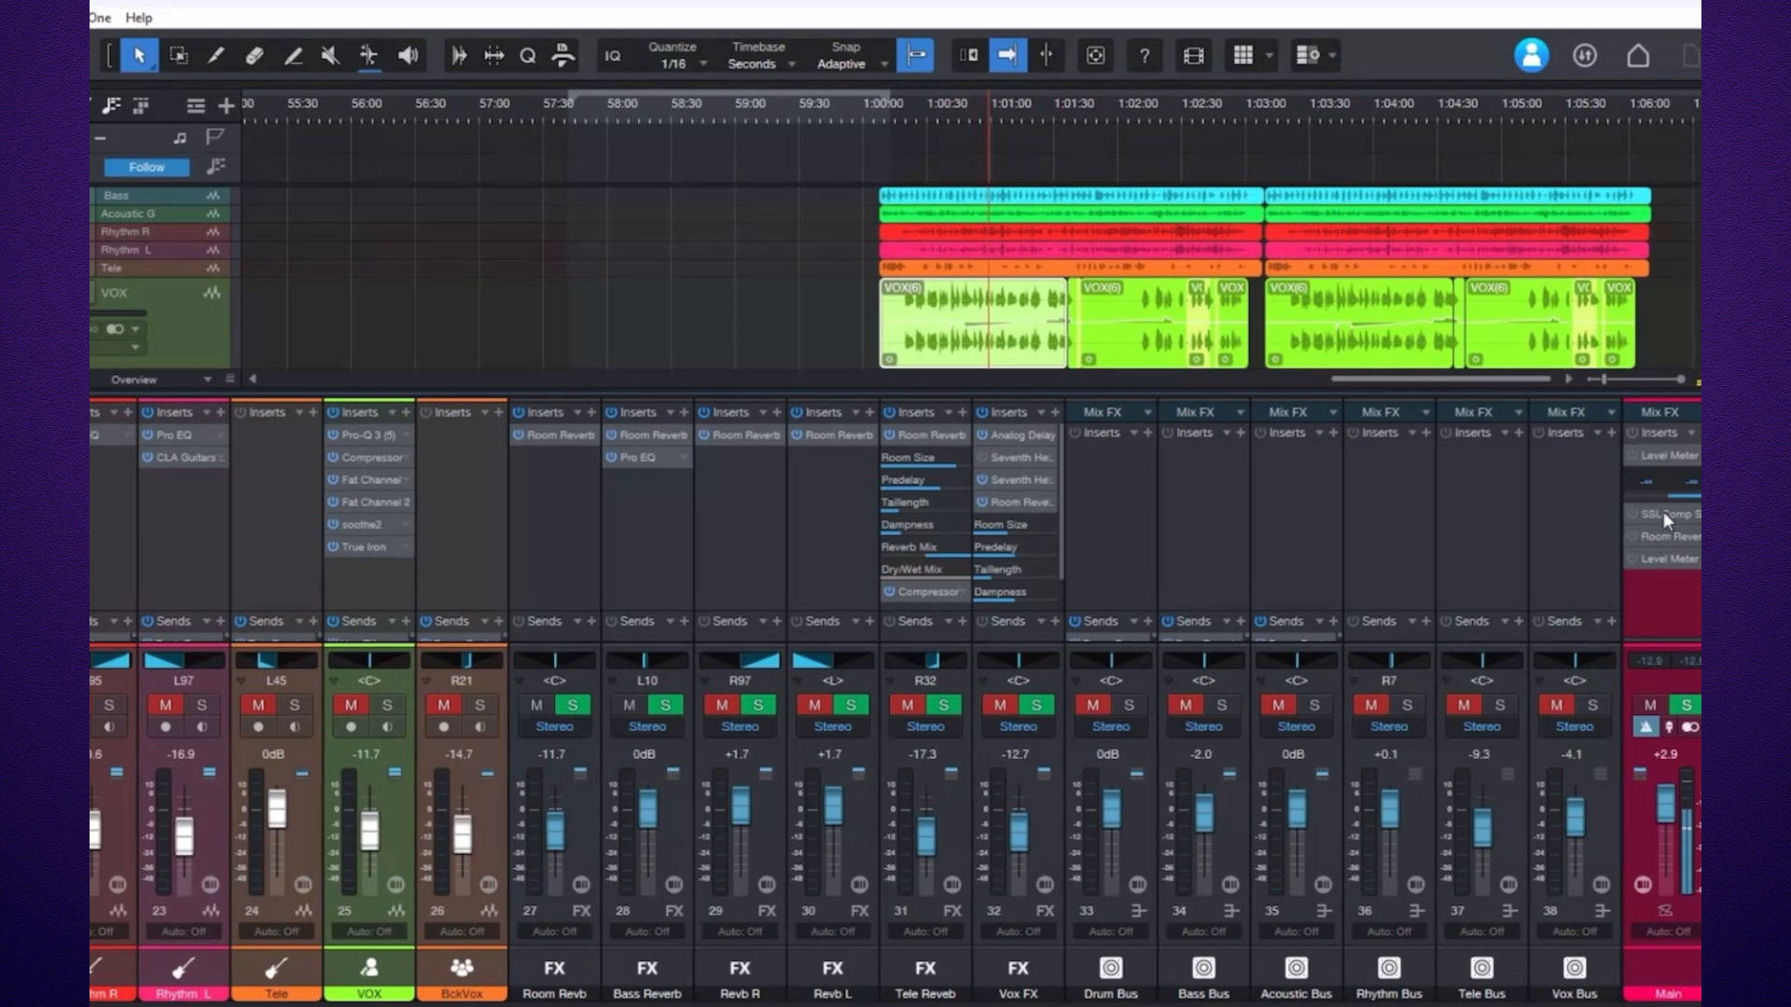
Open the SSLComp Stereo insert on the Main channel and collapse the Main channel's insert list.
{"action": "left_click", "coordinate": [1664, 515]}
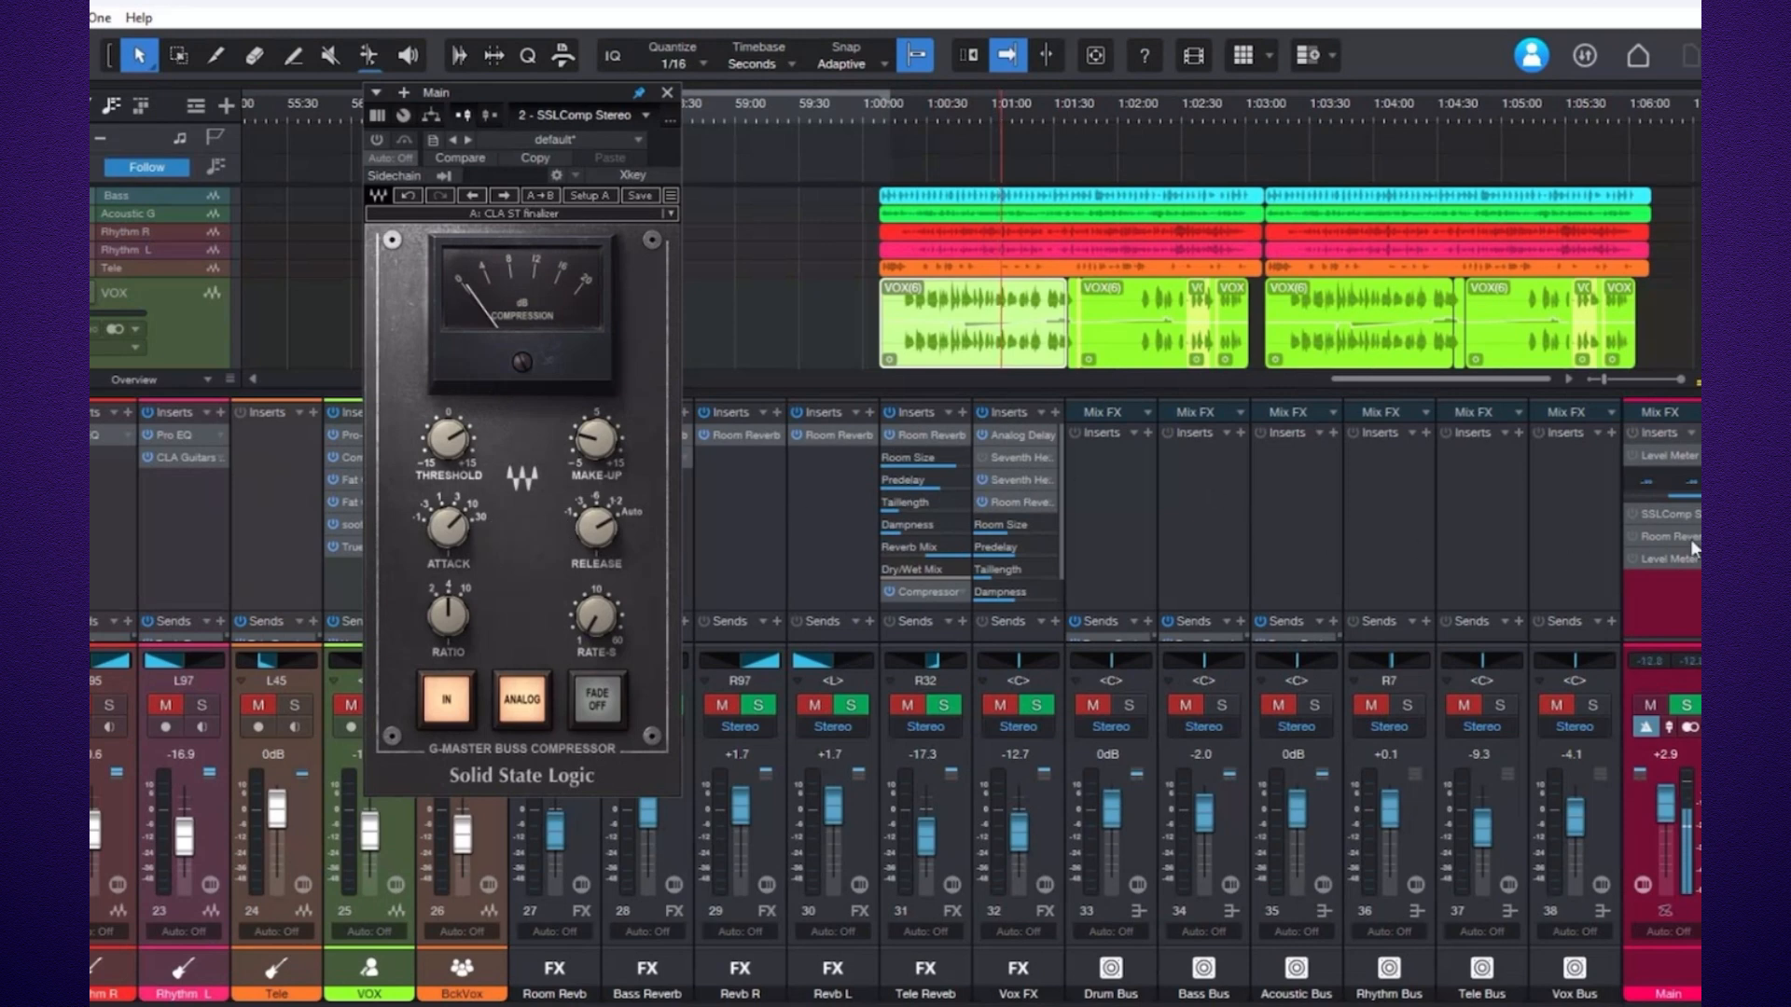
{"action": "right_click", "coordinate": [1576, 477]}
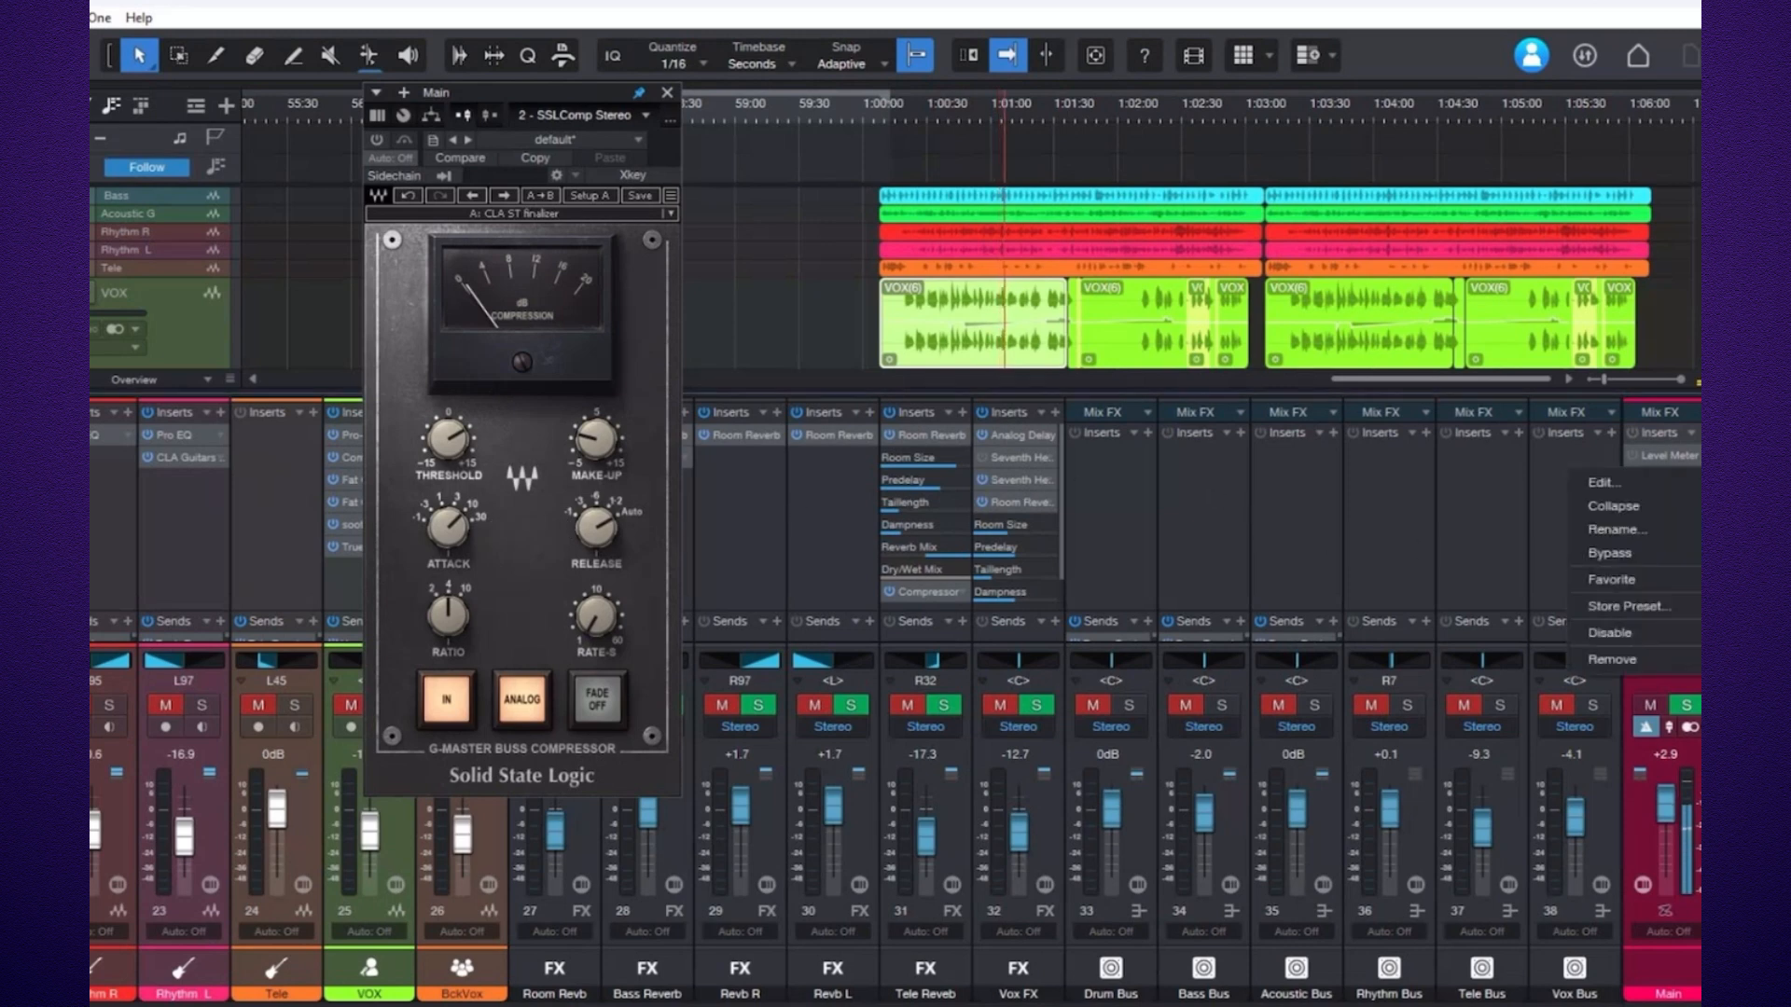
{"action": "left_click", "coordinate": [1649, 496]}
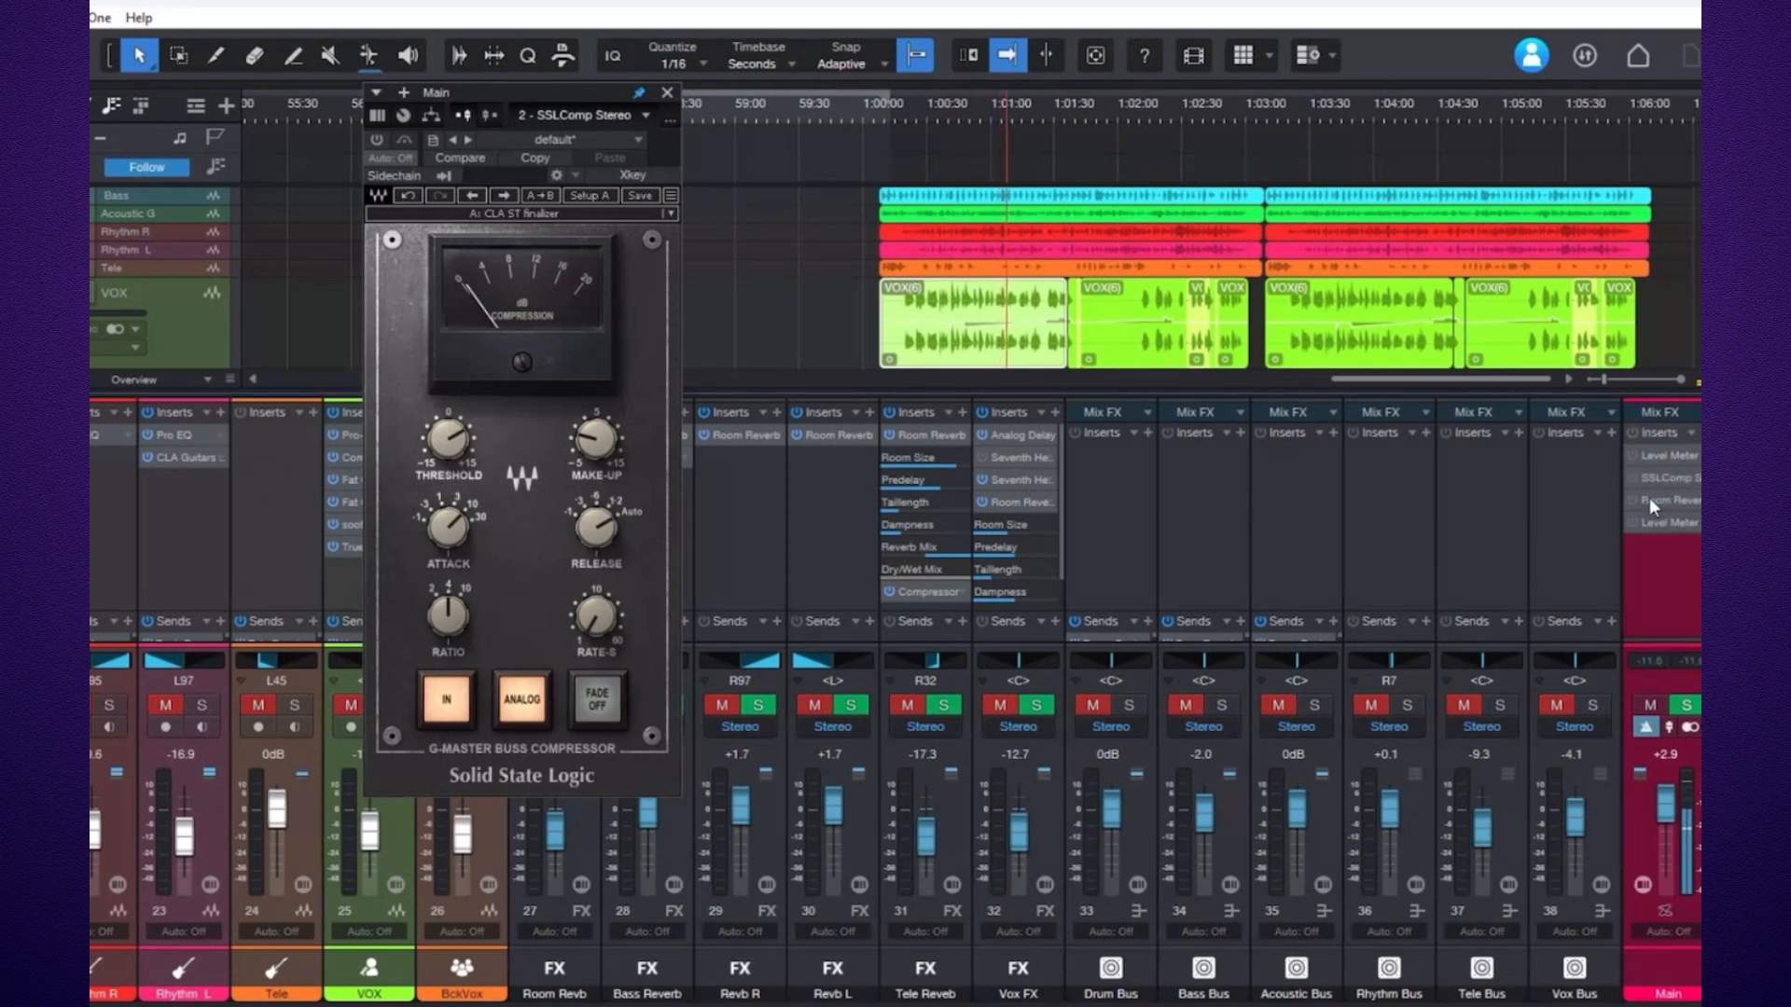
Unmute the bus channels 33 through 38 so the full mix plays.
{"action": "left_click", "coordinate": [1557, 704]}
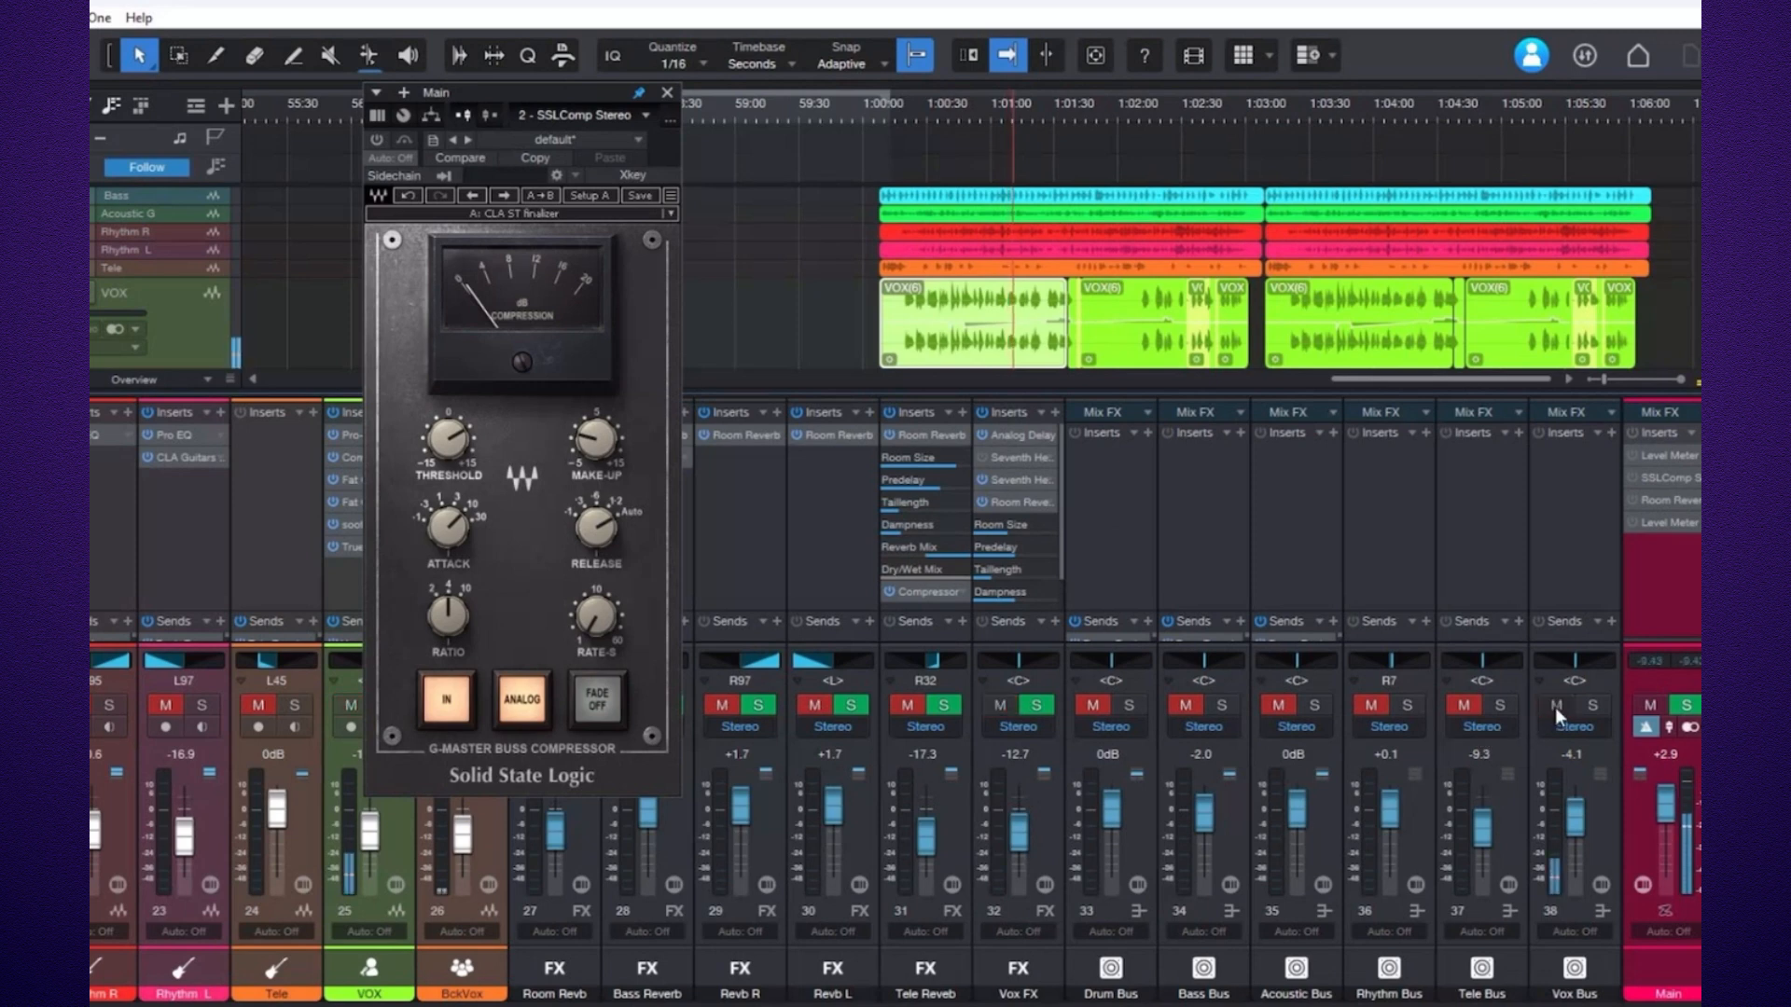
{"action": "left_click", "coordinate": [1471, 704]}
{"action": "left_click", "coordinate": [1371, 705]}
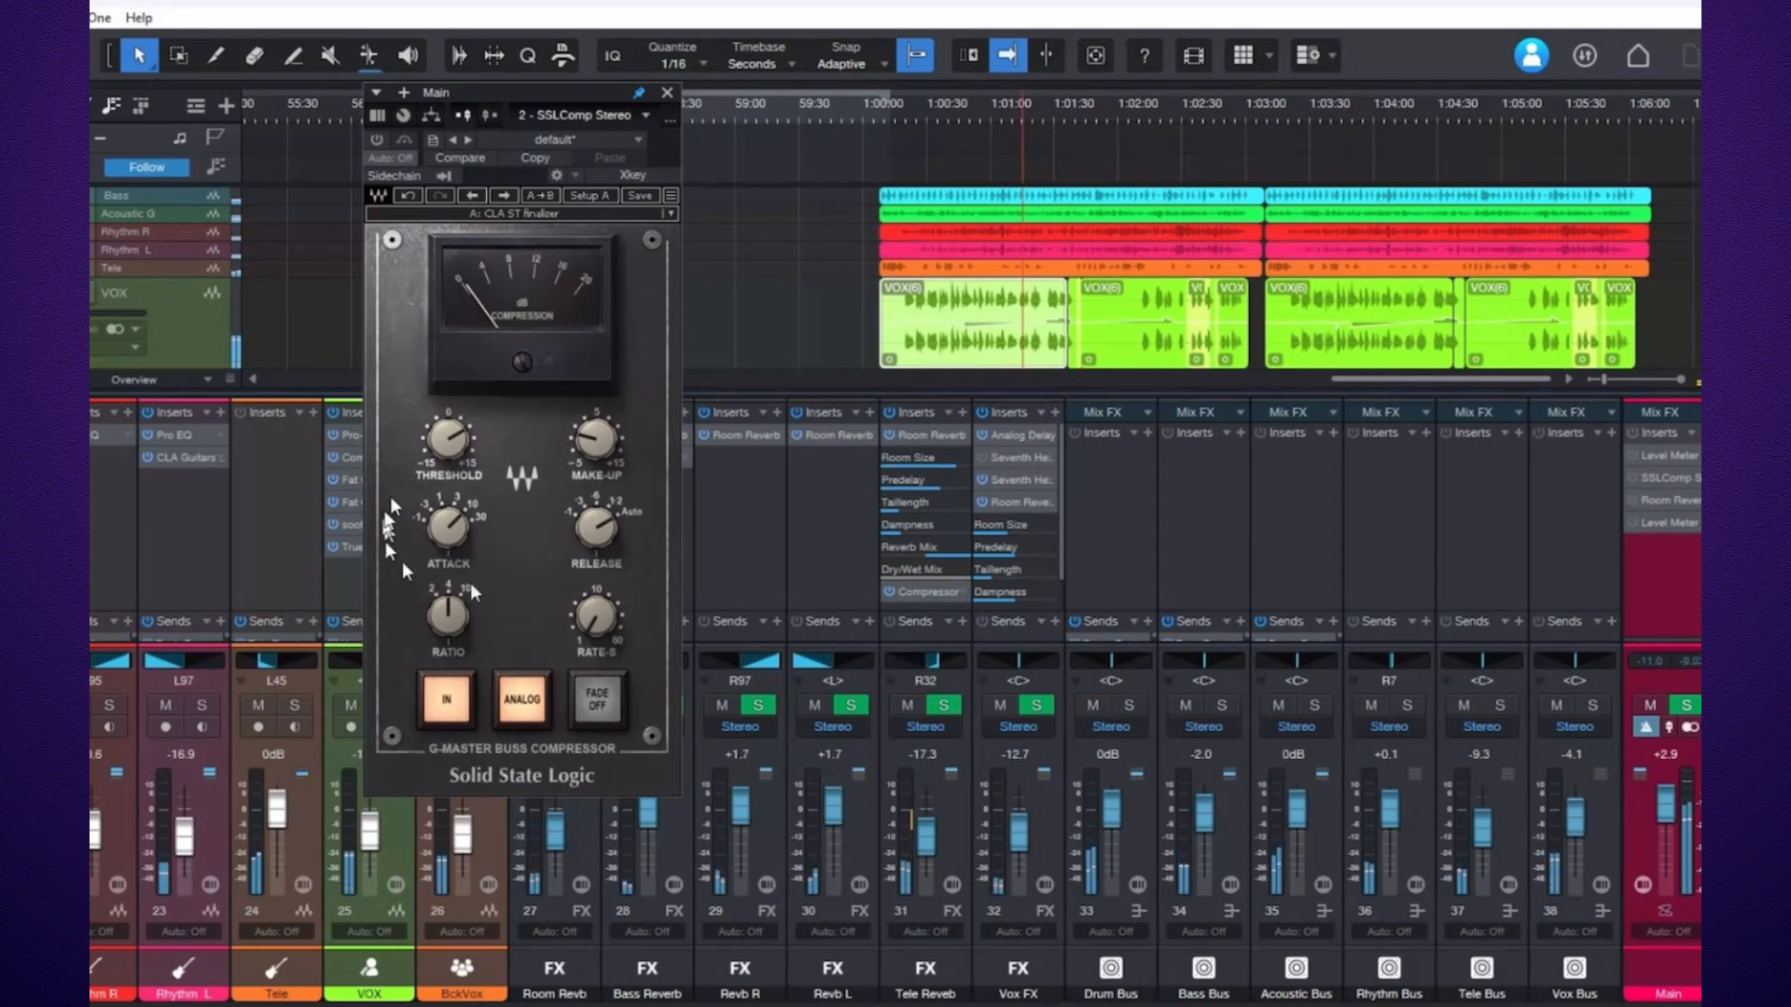
Toggle the SSL bus compressor on and off repeatedly to compare the mix with and without it.
{"action": "left_click", "coordinate": [375, 140]}
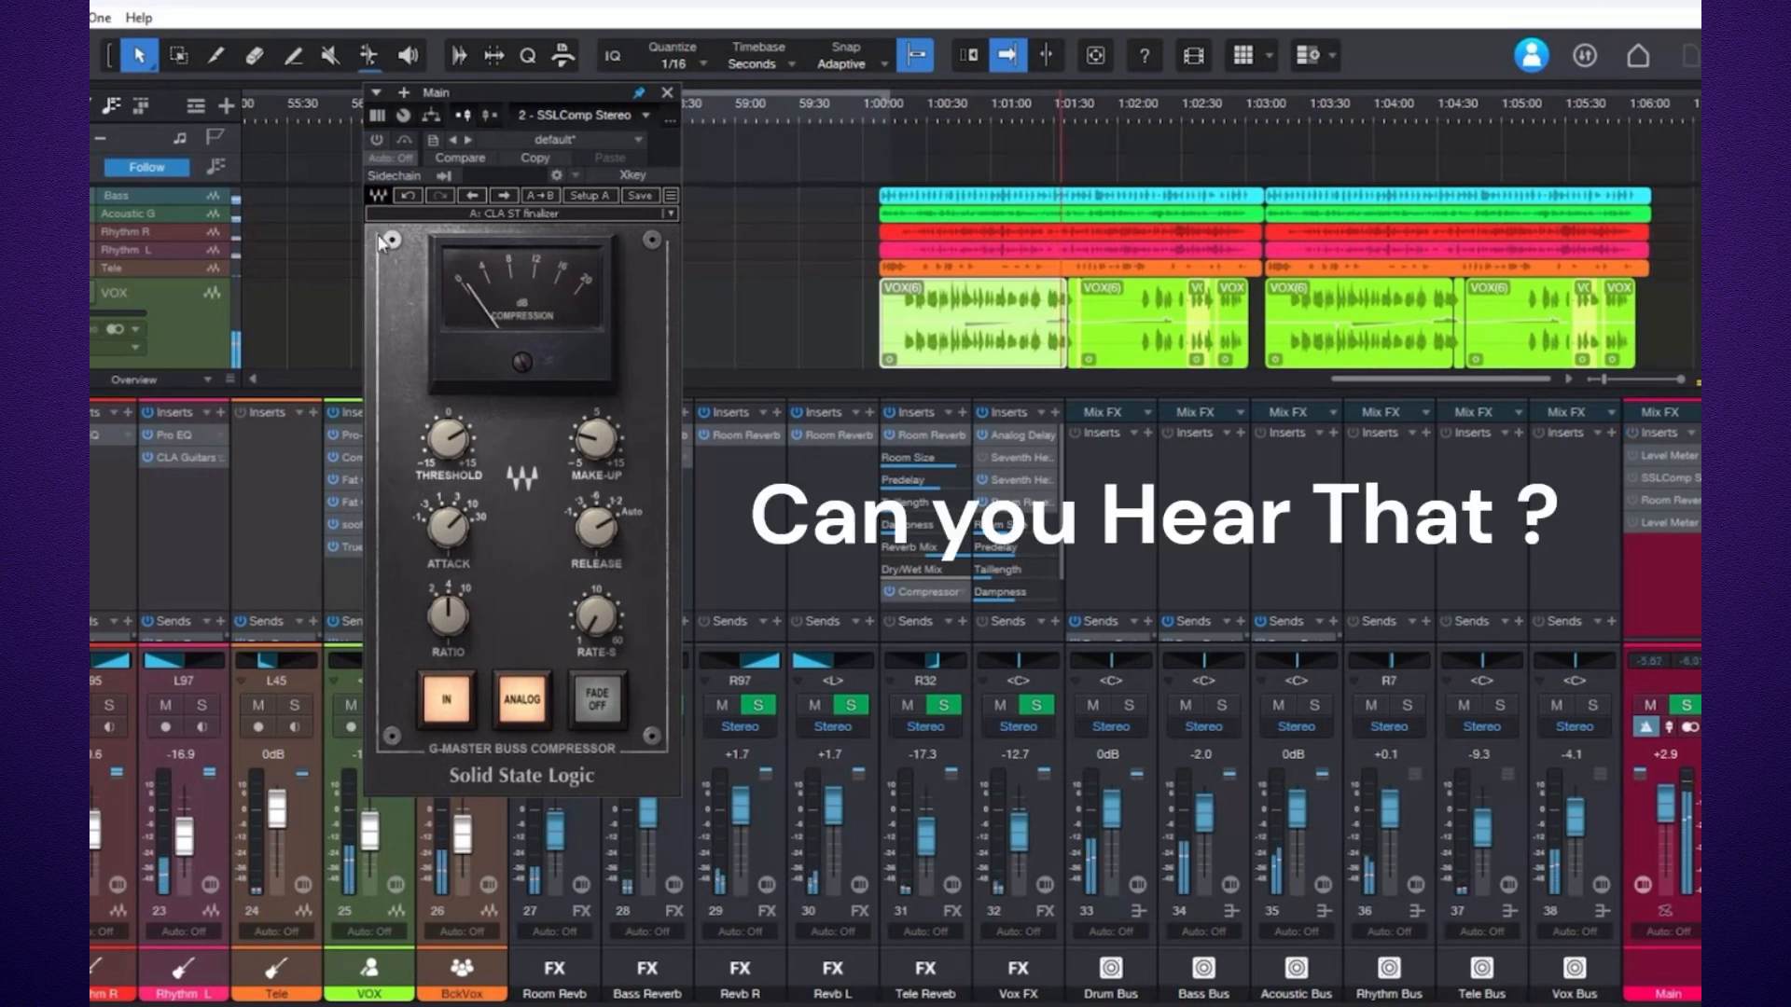
{"action": "left_click", "coordinate": [375, 140]}
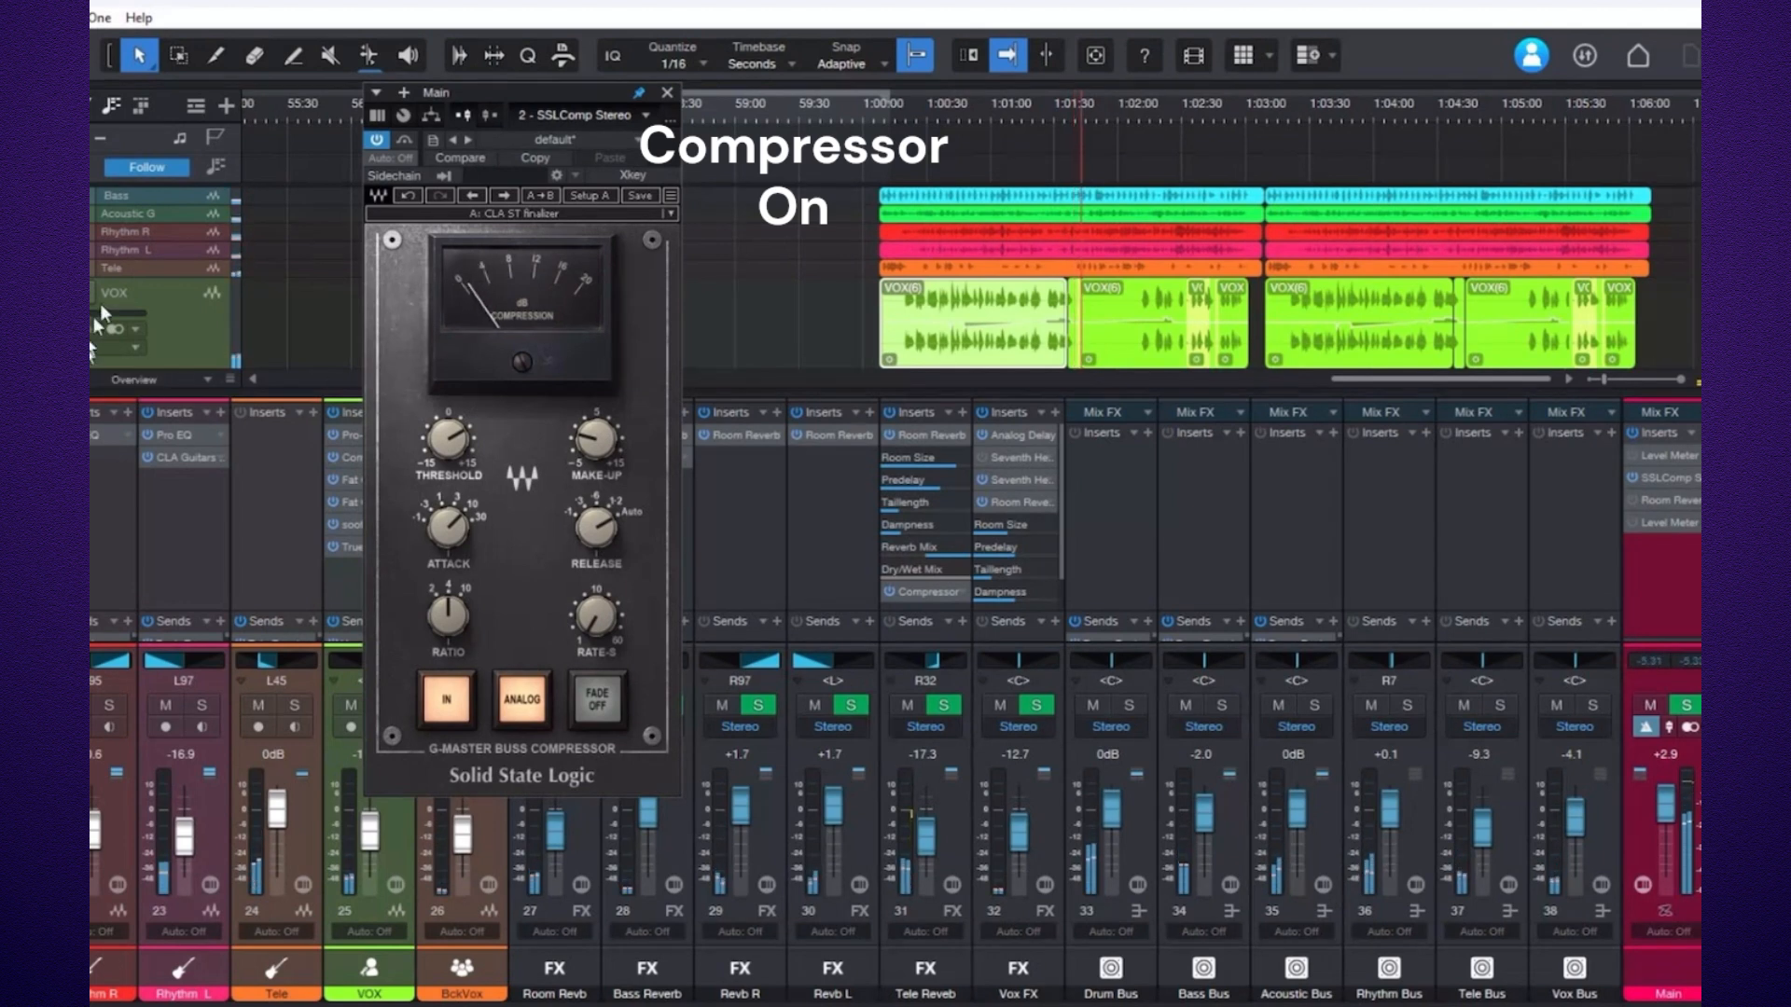
{"action": "left_click", "coordinate": [373, 139]}
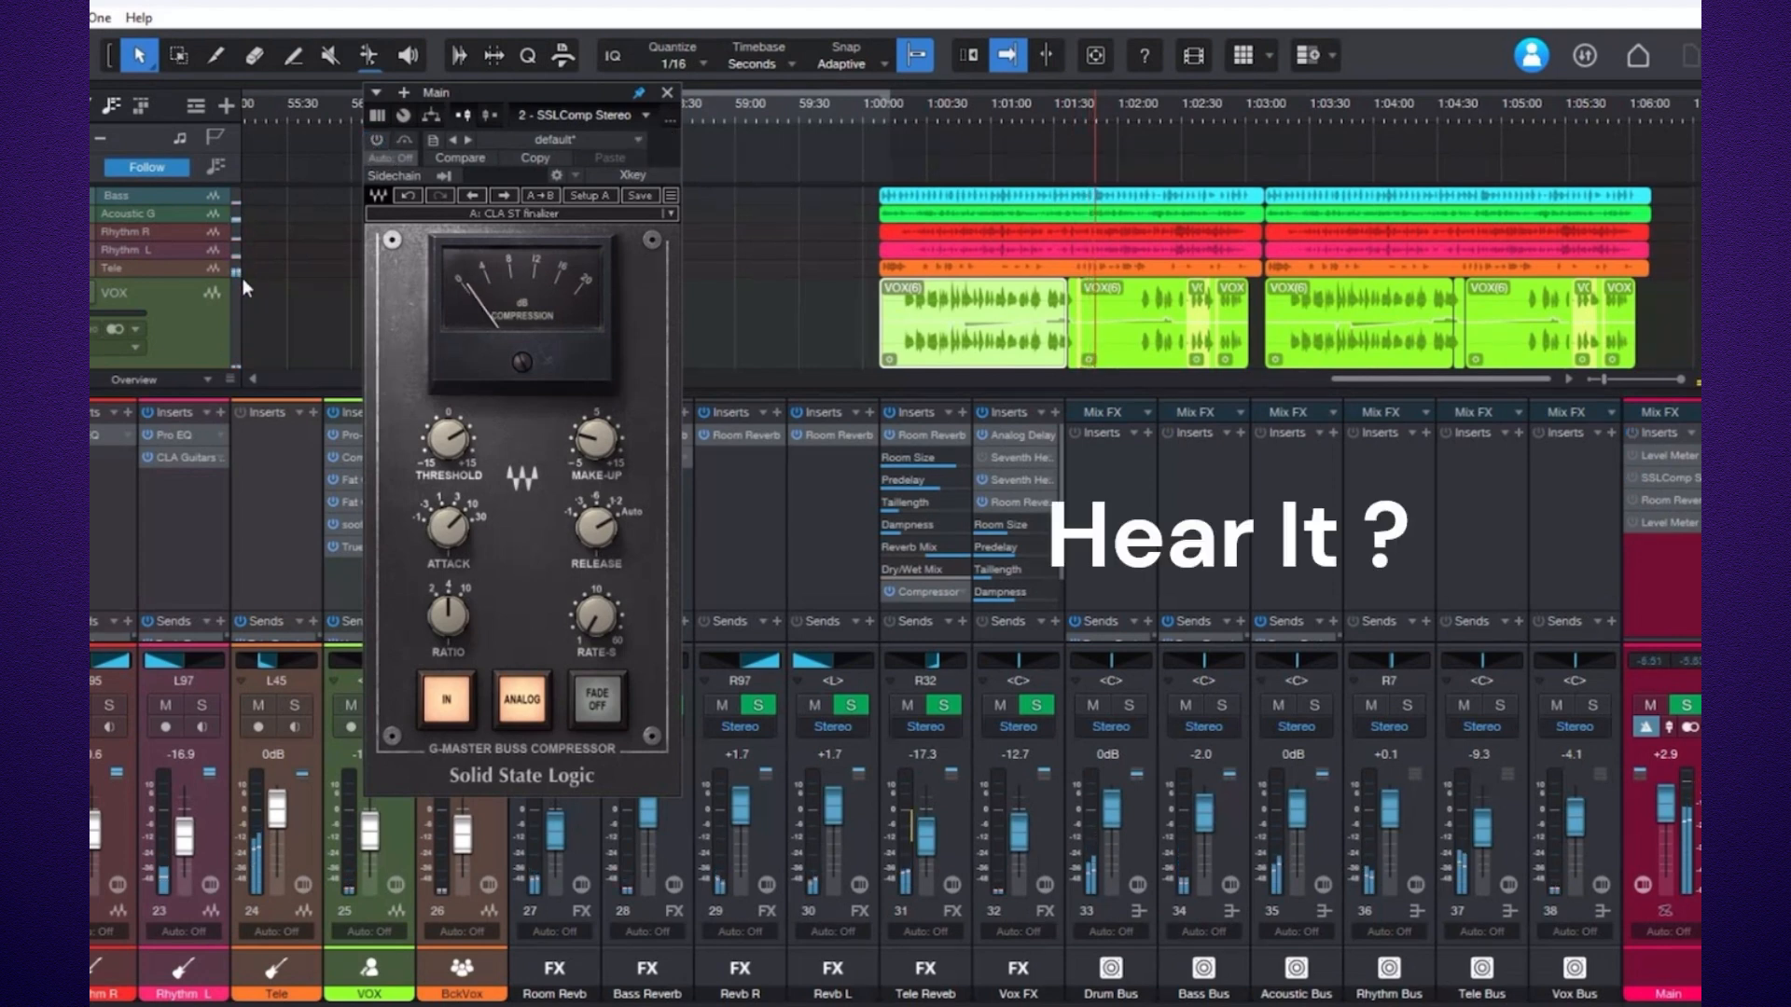
{"action": "left_click", "coordinate": [377, 139]}
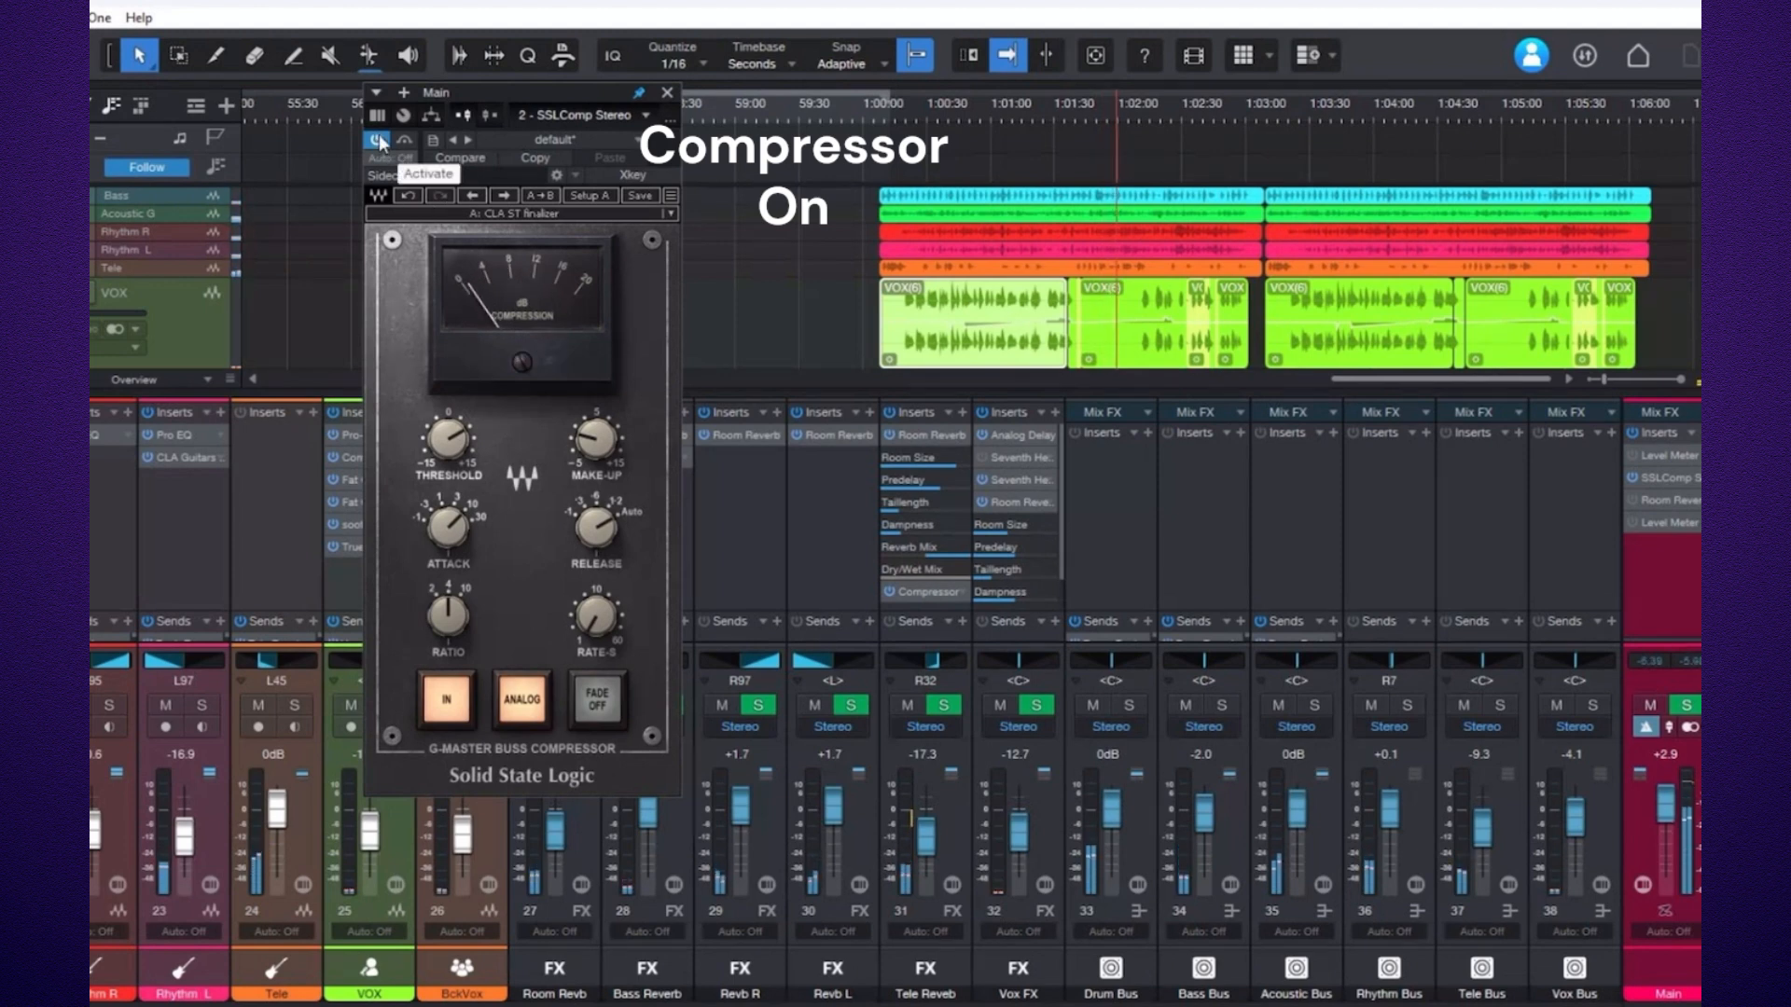
{"action": "left_click", "coordinate": [378, 140]}
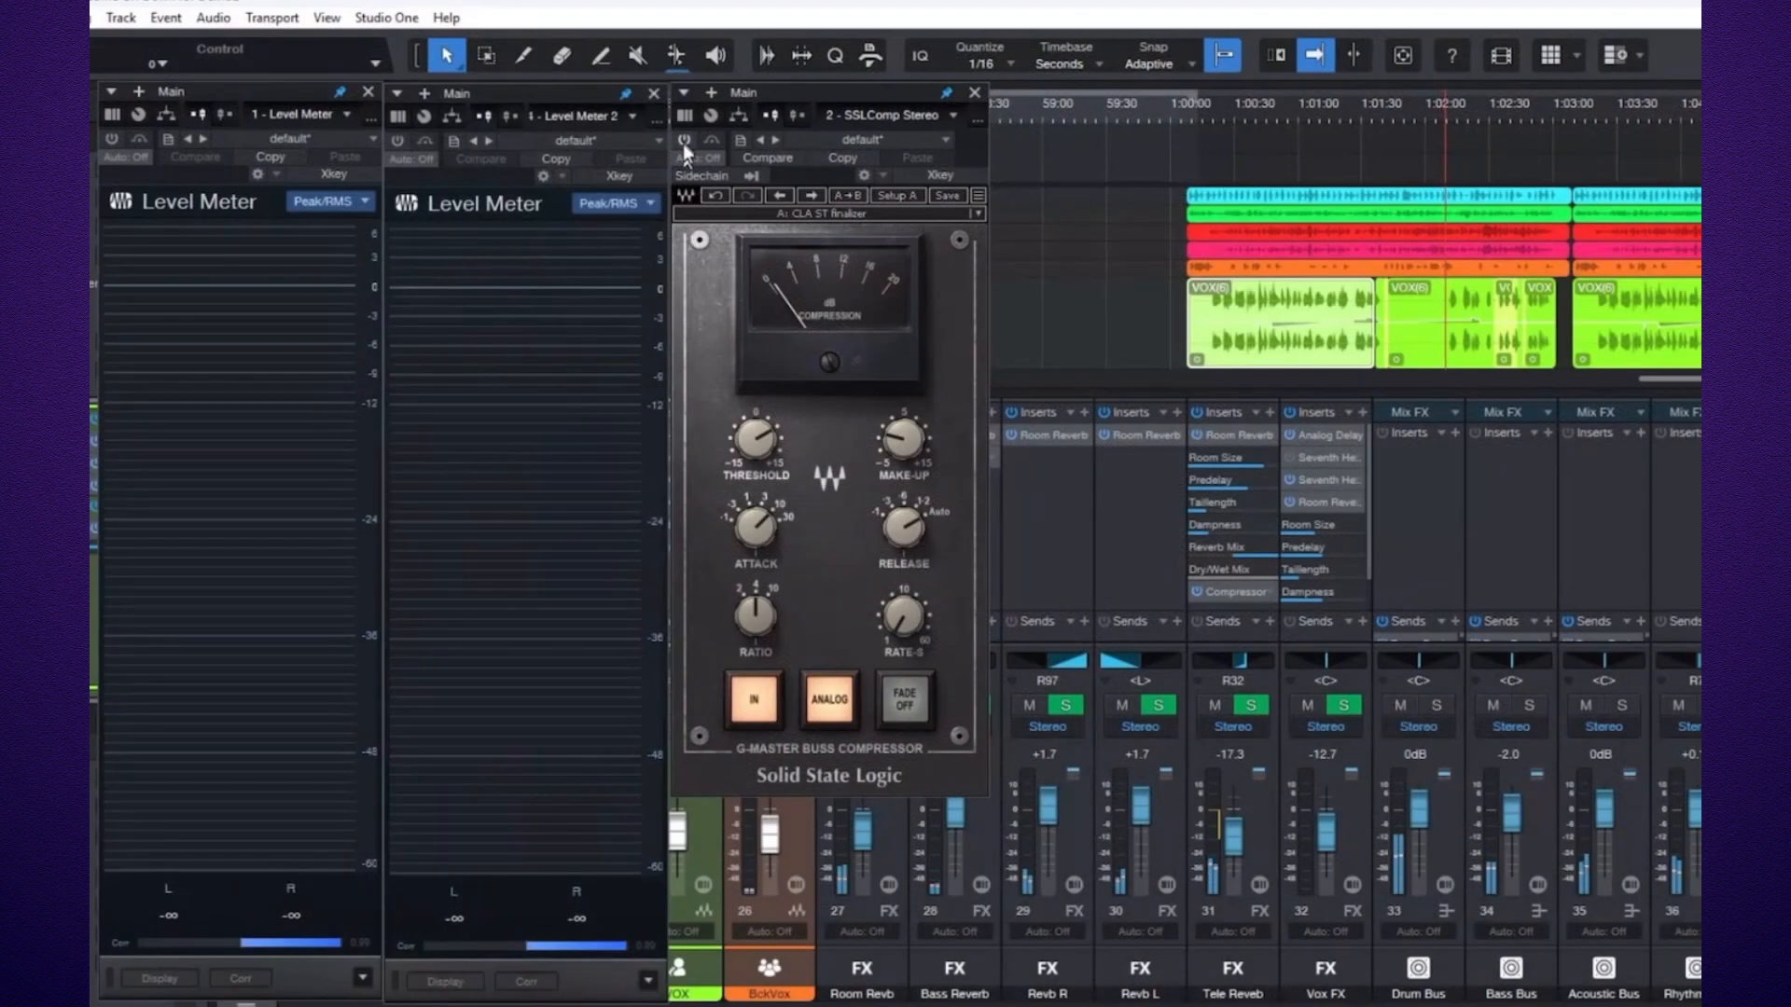
Activate the SSL compressor and both Level Meter plugins on the Main channel.
{"action": "left_click", "coordinate": [684, 141]}
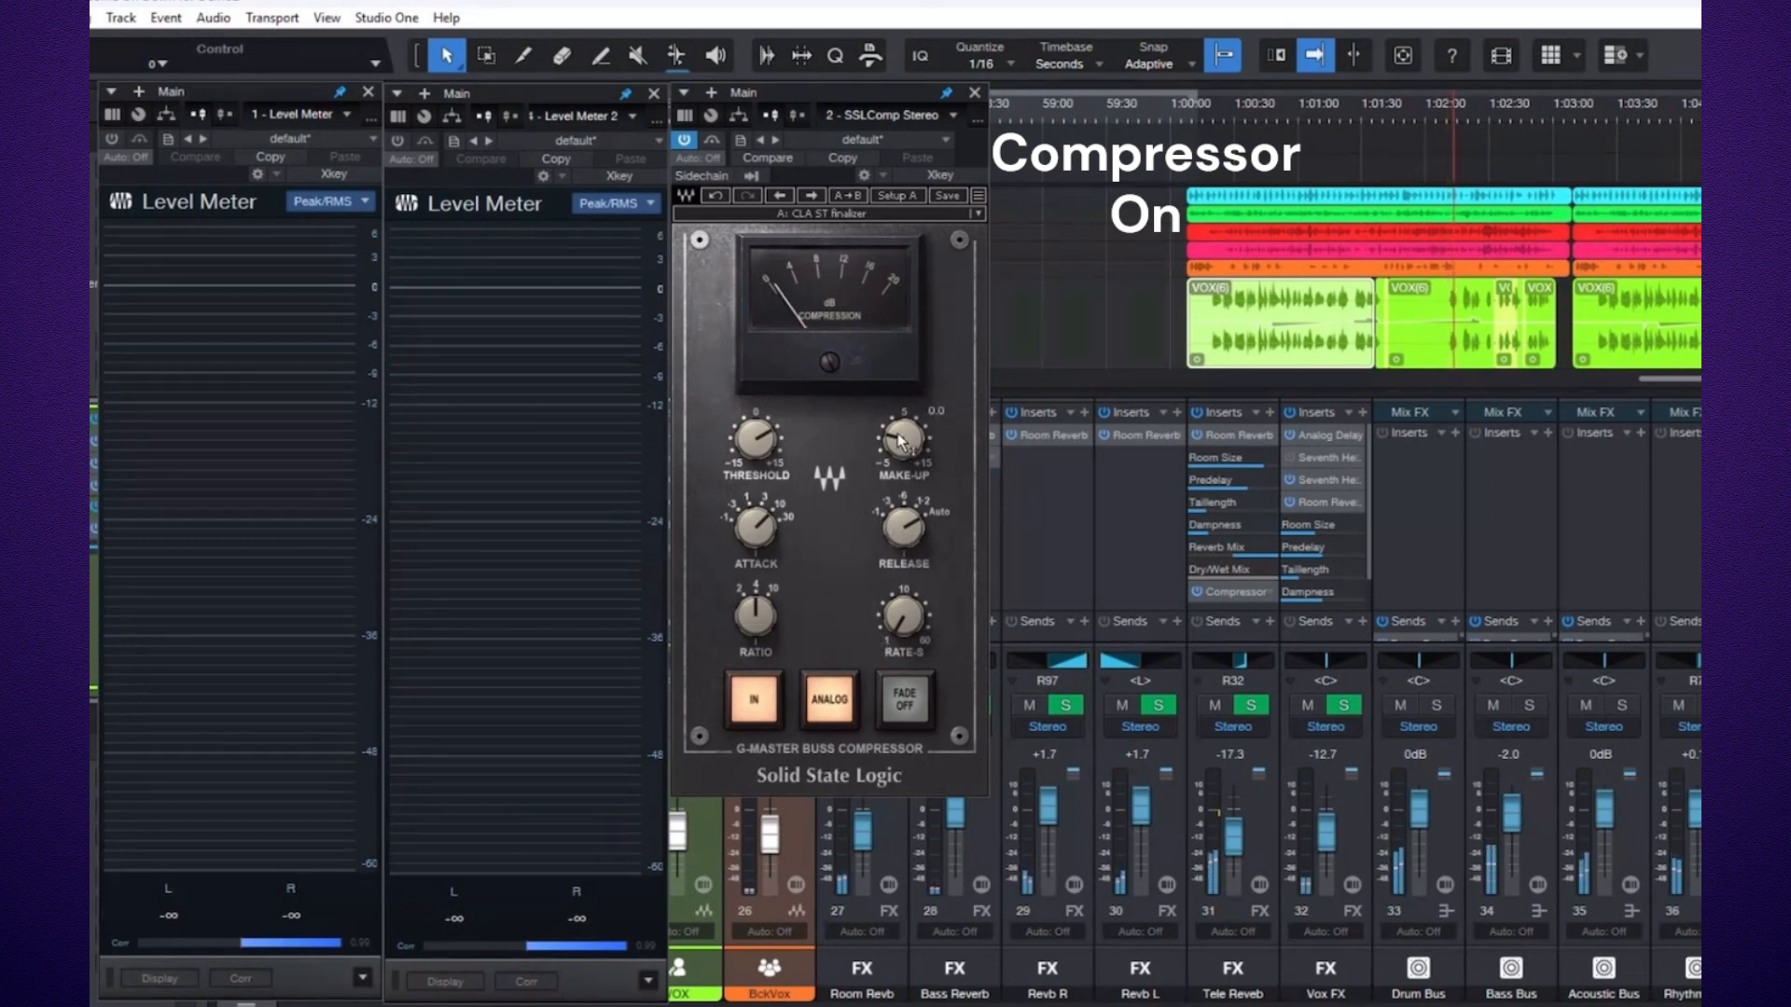
{"action": "left_click", "coordinate": [111, 140]}
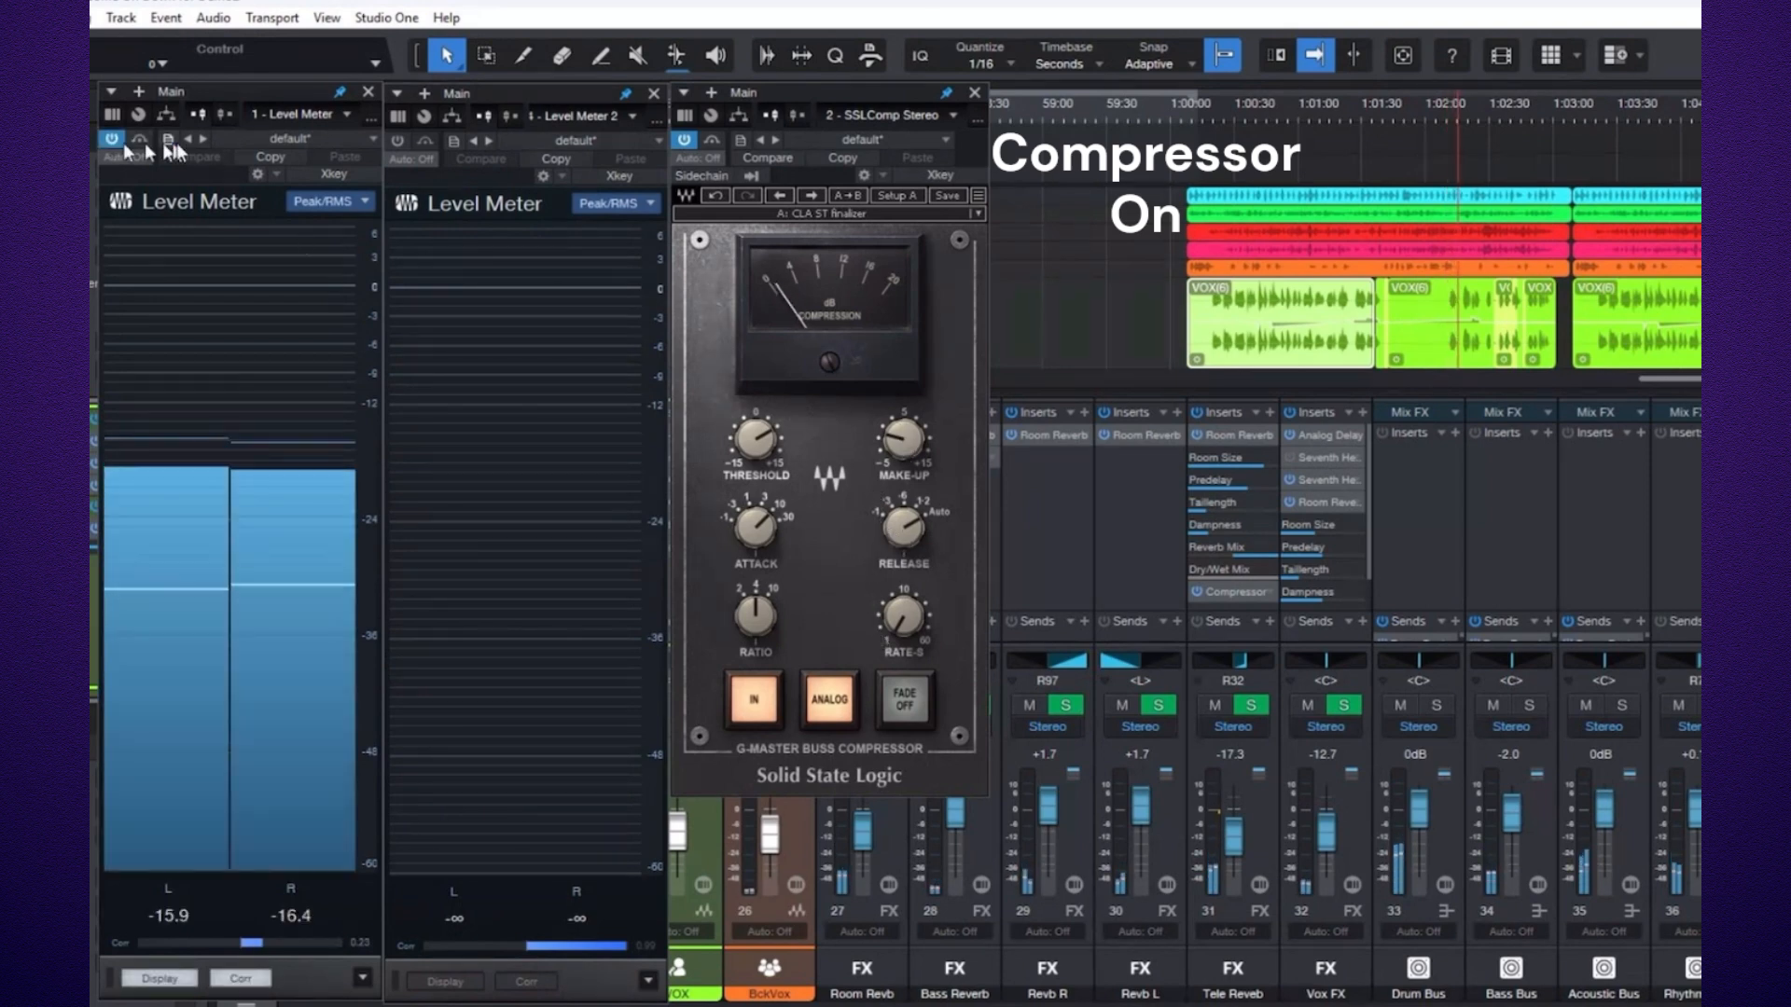
{"action": "left_click", "coordinate": [395, 142]}
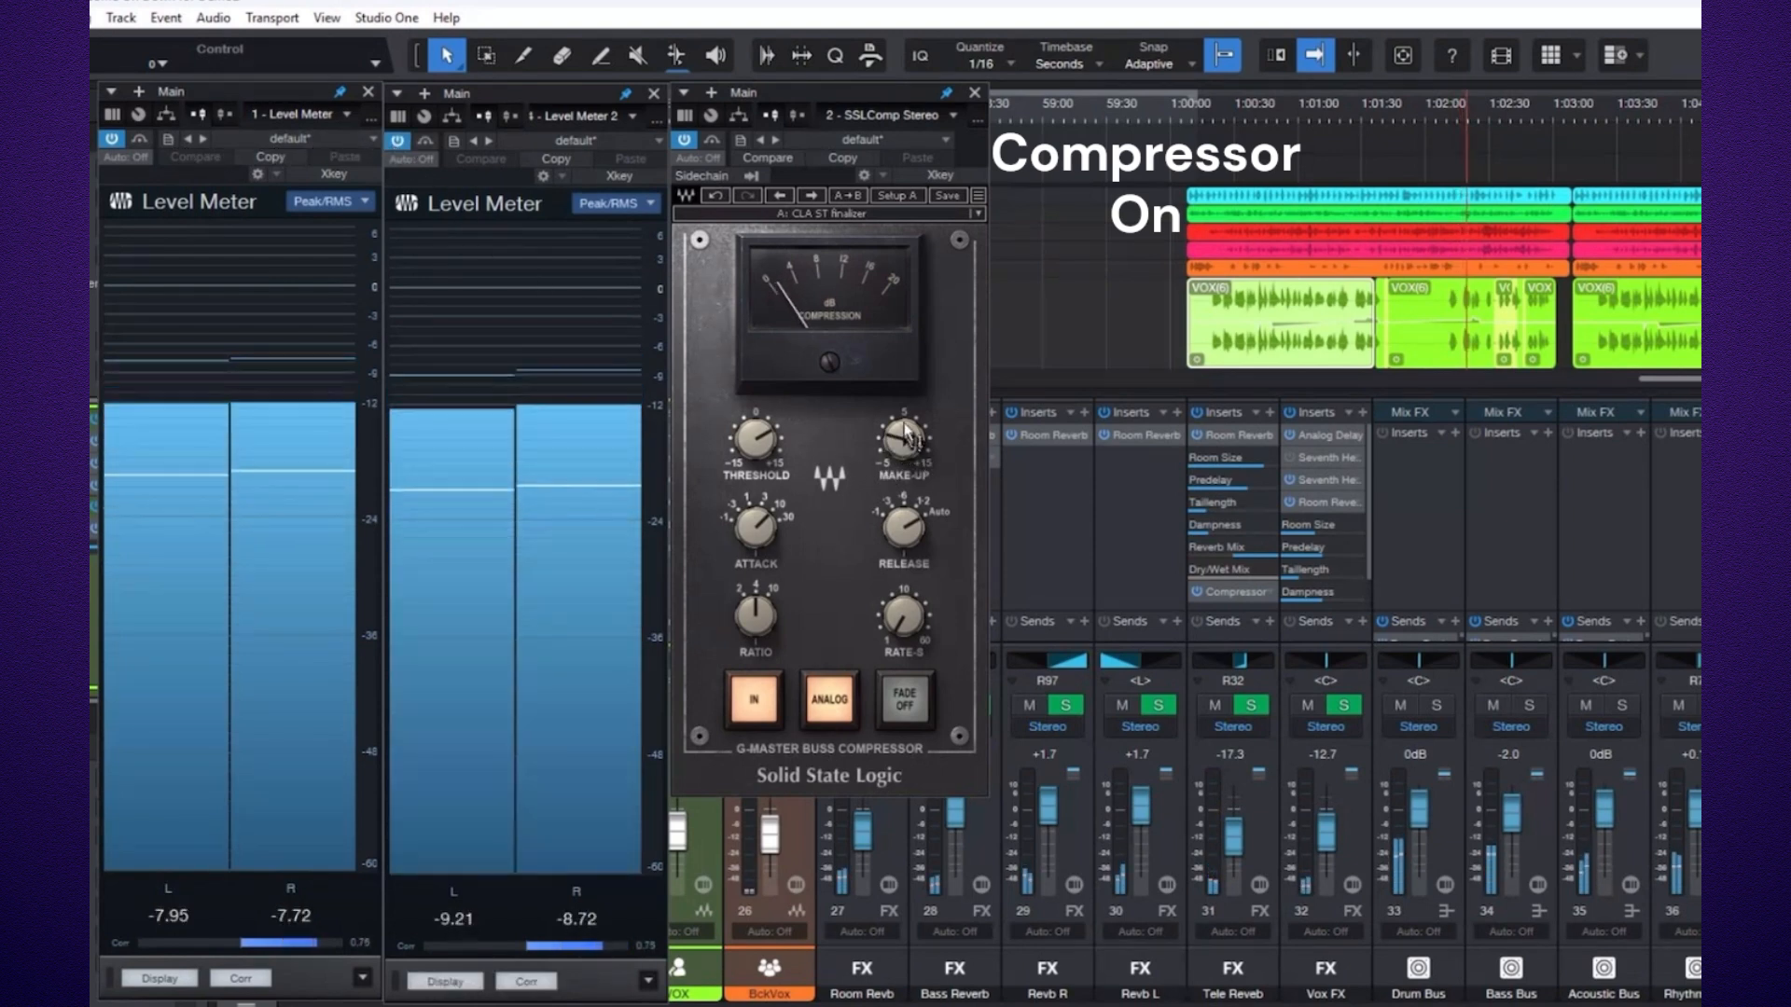
Adjust the compressor's Make-Up gain to 1.8 dB.
{"action": "mouse_move", "coordinate": [891, 434]}
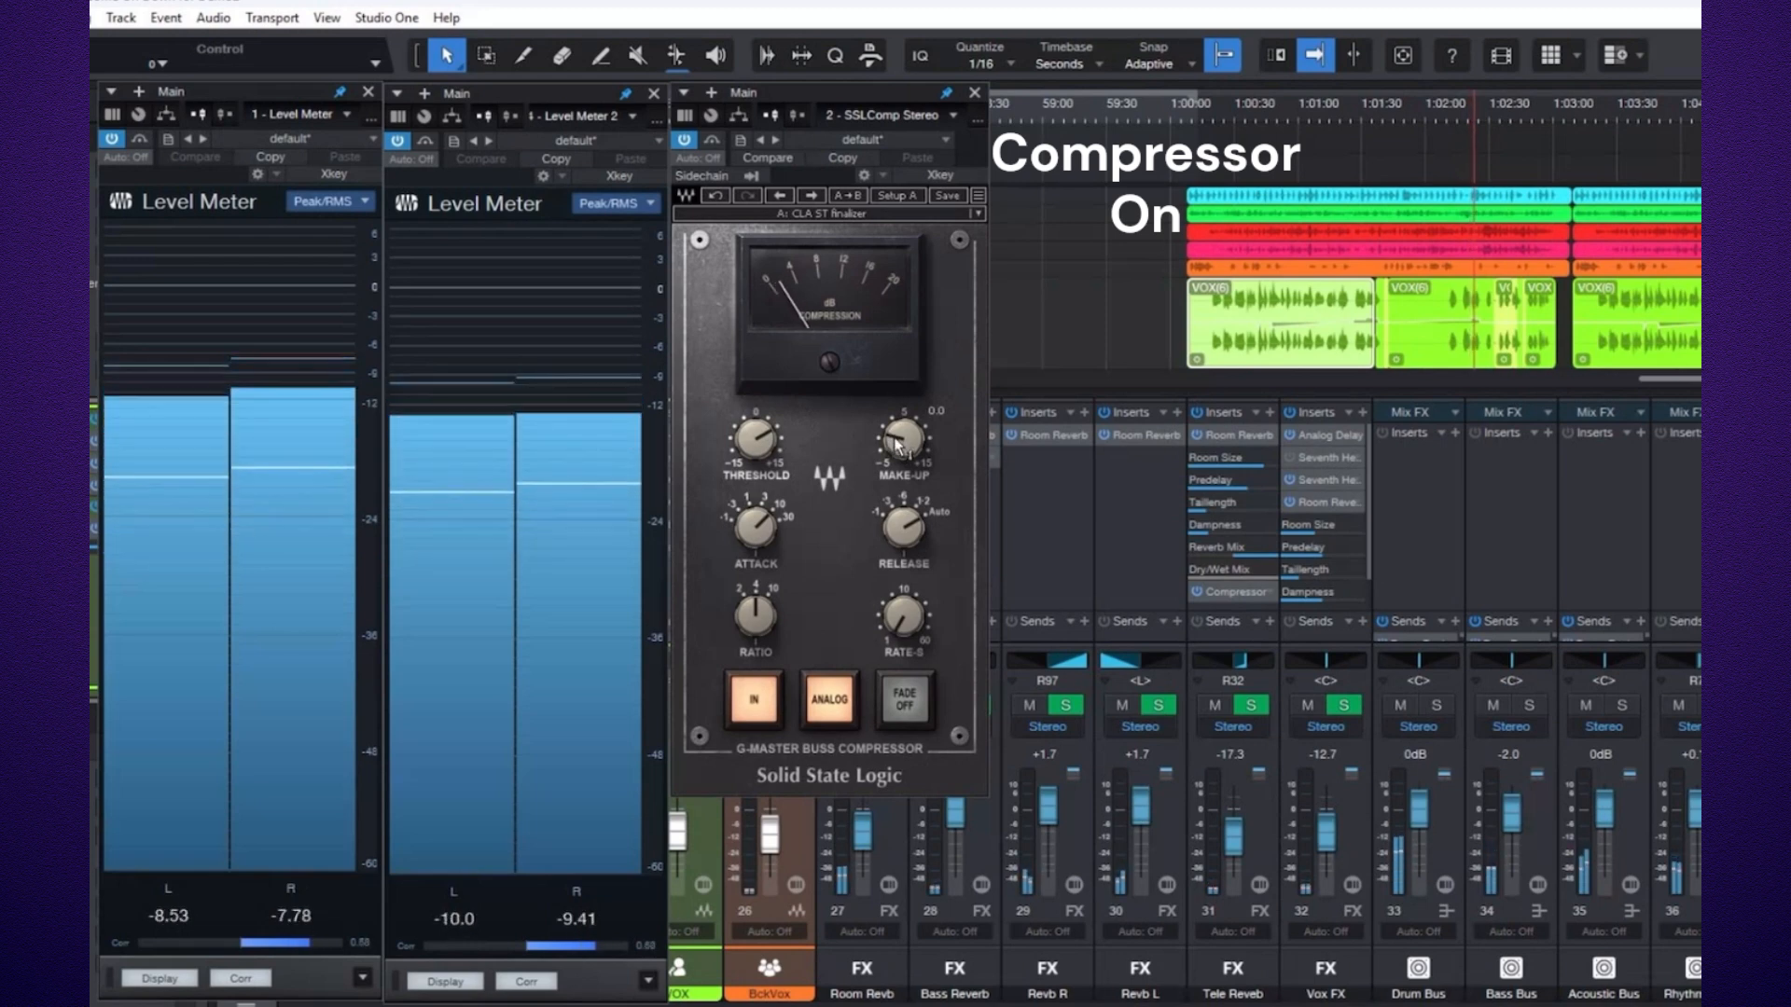
{"action": "left_click_drag", "start_coordinate": [899, 443], "coordinate": [898, 404]}
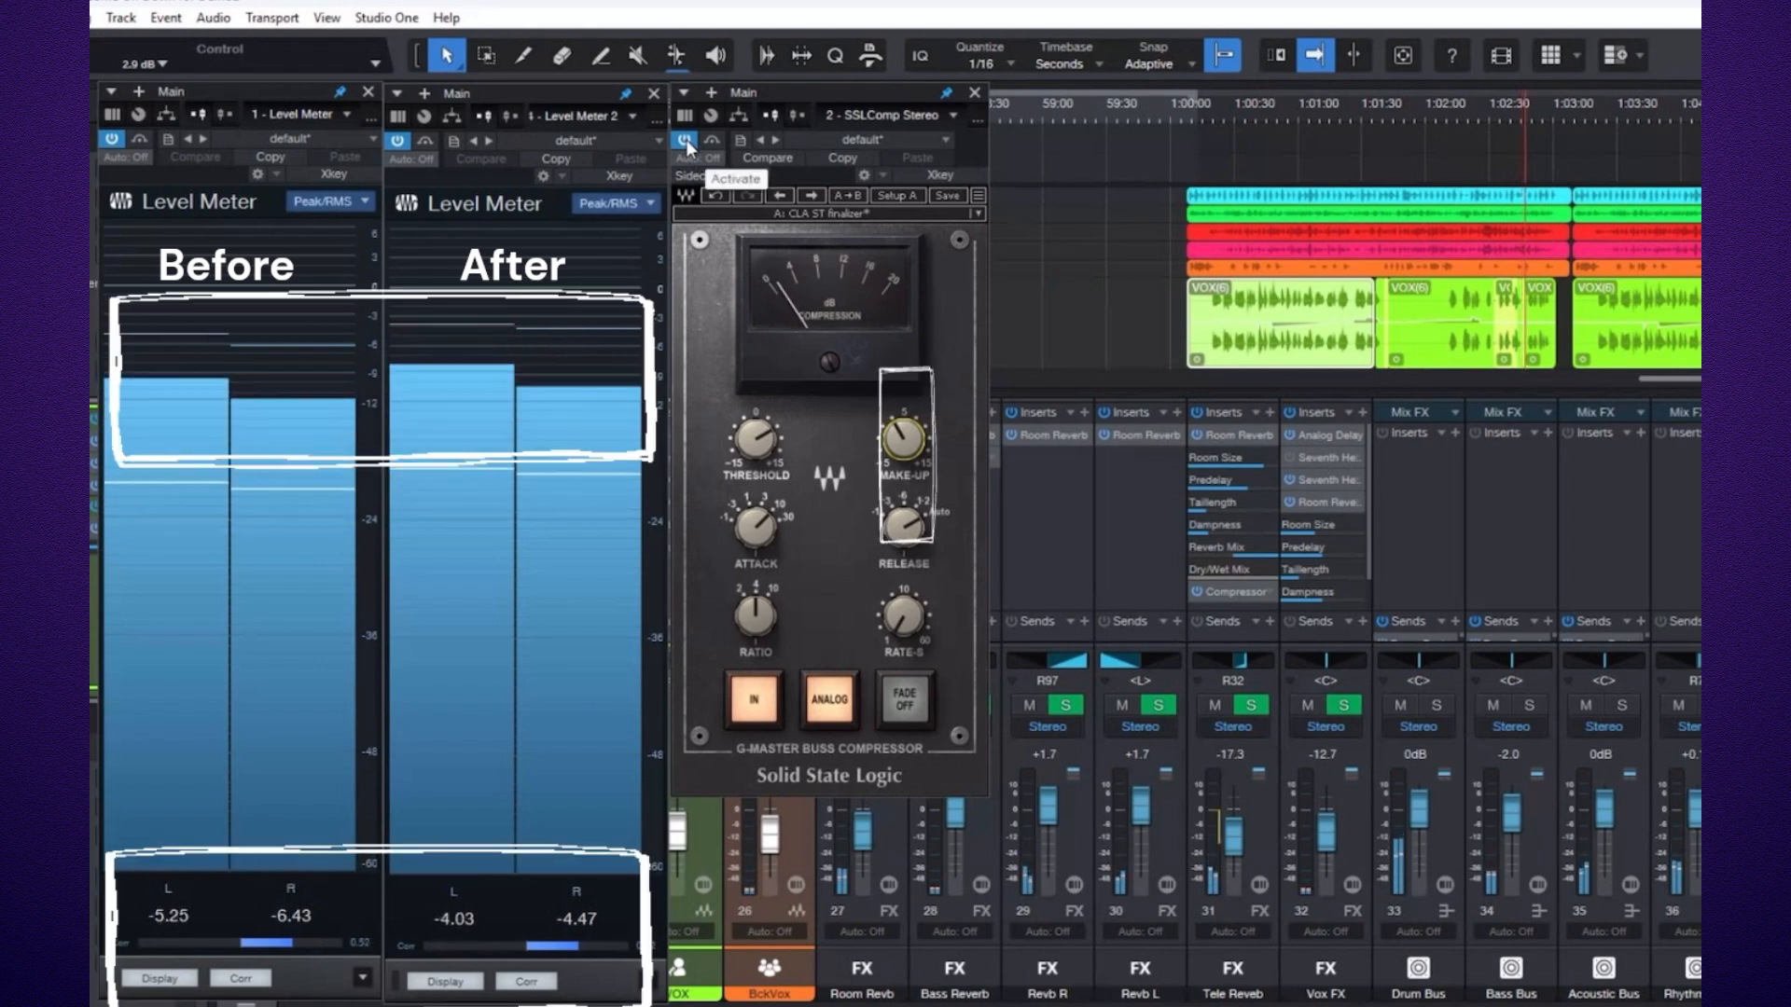
{"action": "left_click_drag", "start_coordinate": [909, 438], "coordinate": [910, 467]}
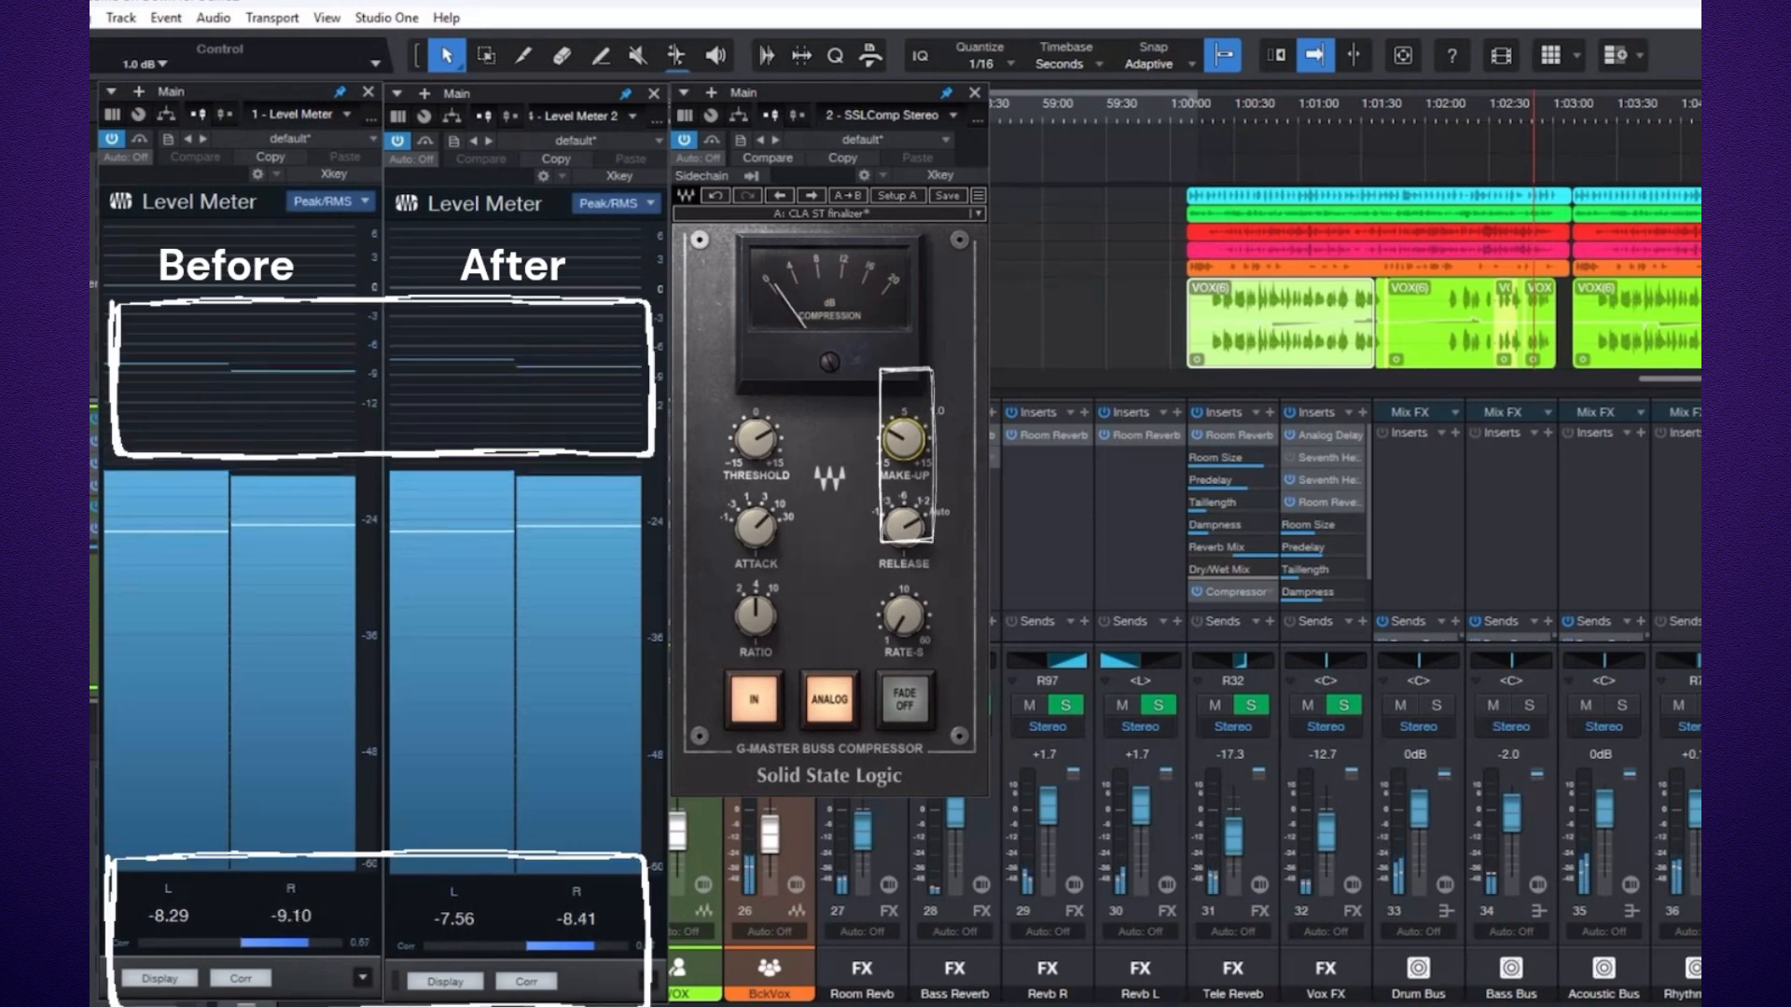
Bypass the compressor and toggle the Main channel's Room Reverb on and off to compare.
{"action": "left_click", "coordinate": [682, 140]}
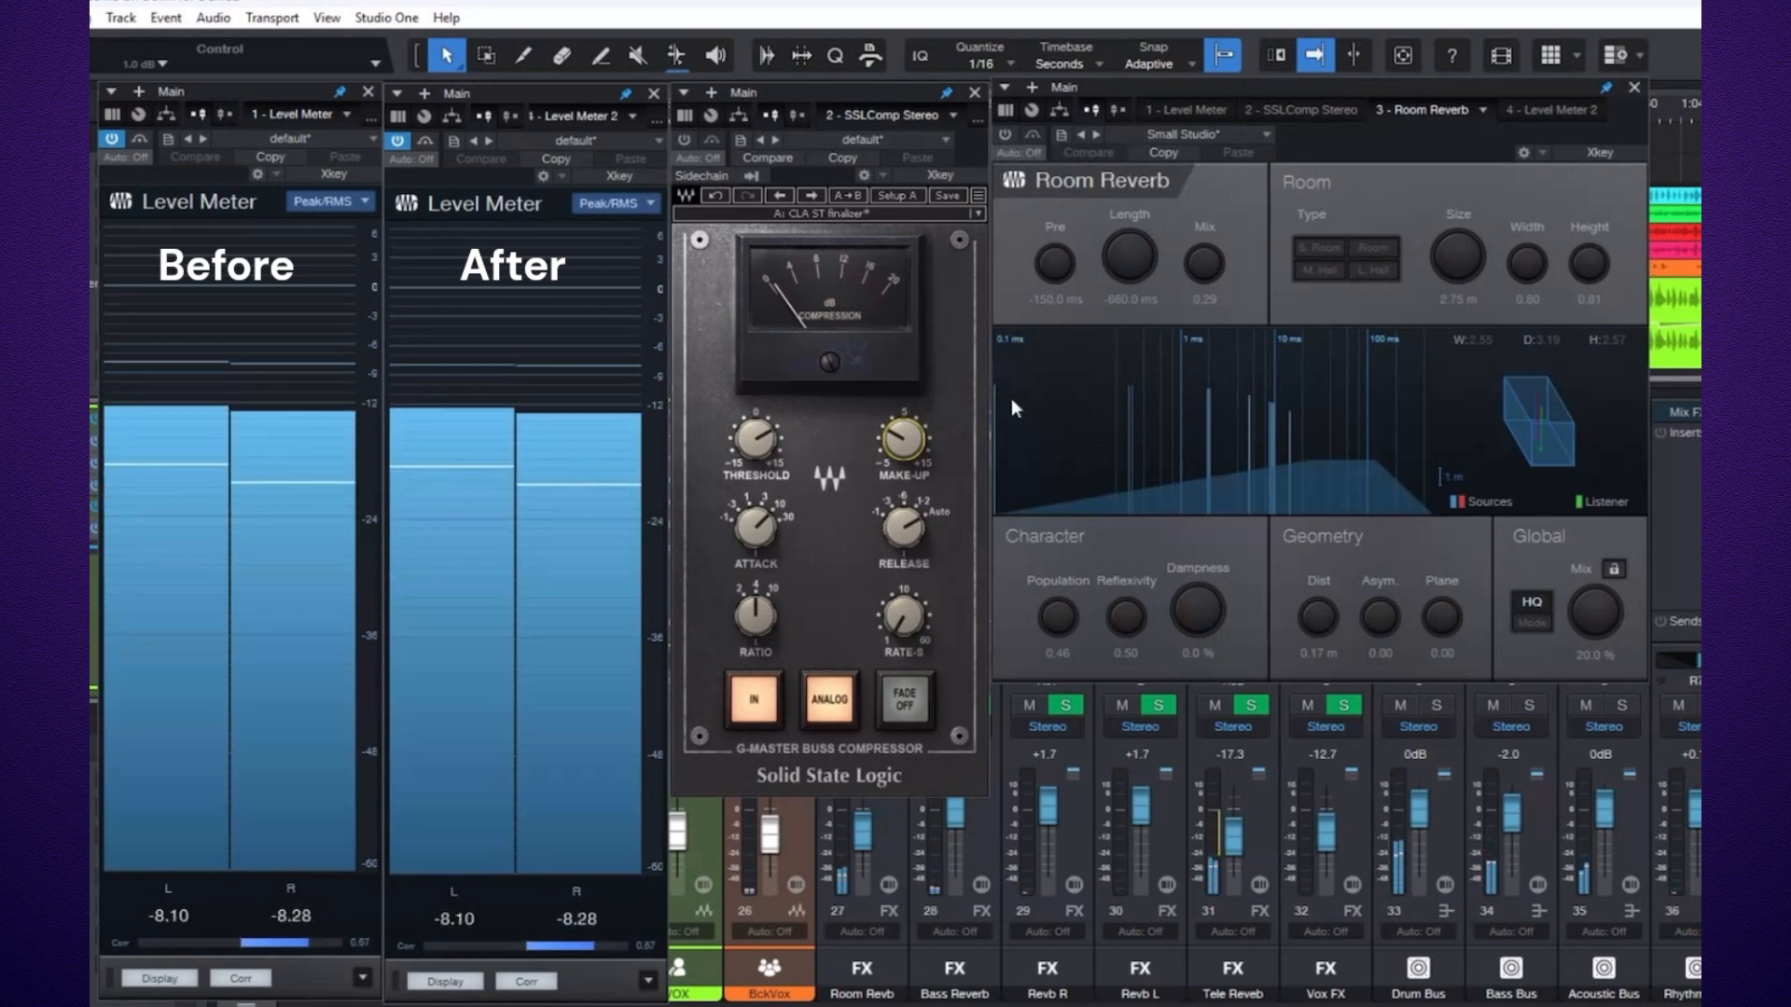
{"action": "left_click", "coordinate": [1004, 133]}
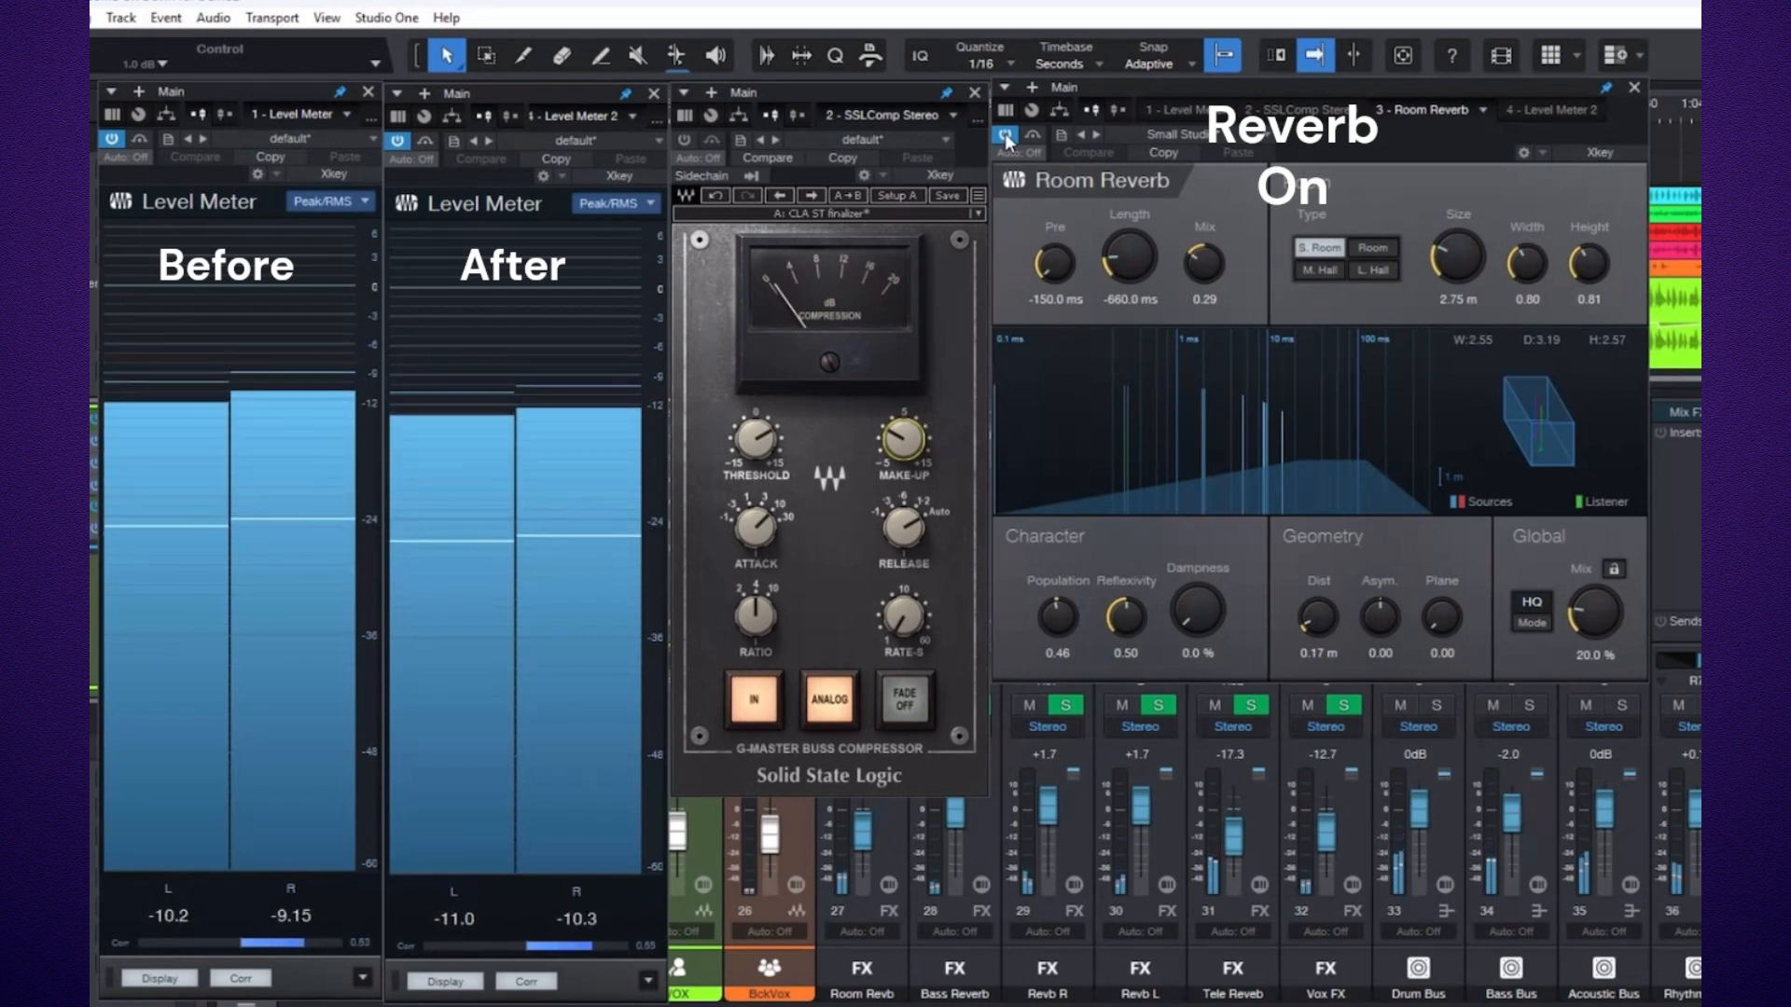
{"action": "left_click", "coordinate": [1004, 134]}
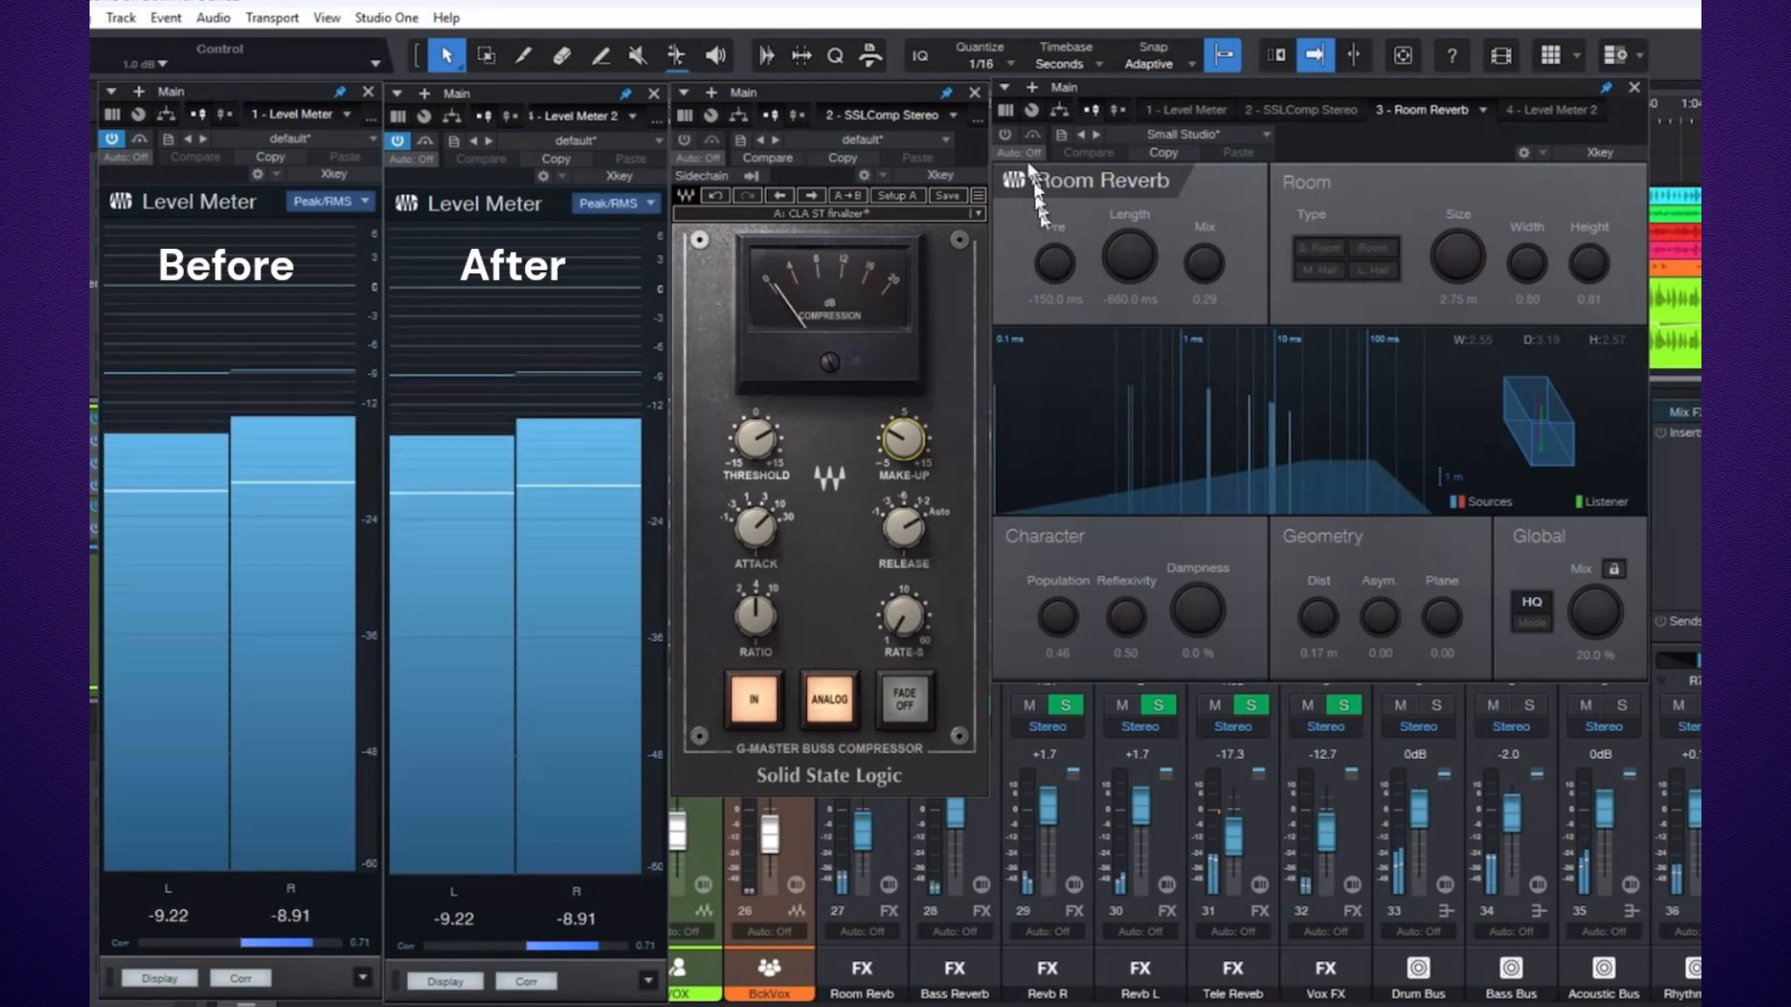
{"action": "left_click", "coordinate": [1005, 137]}
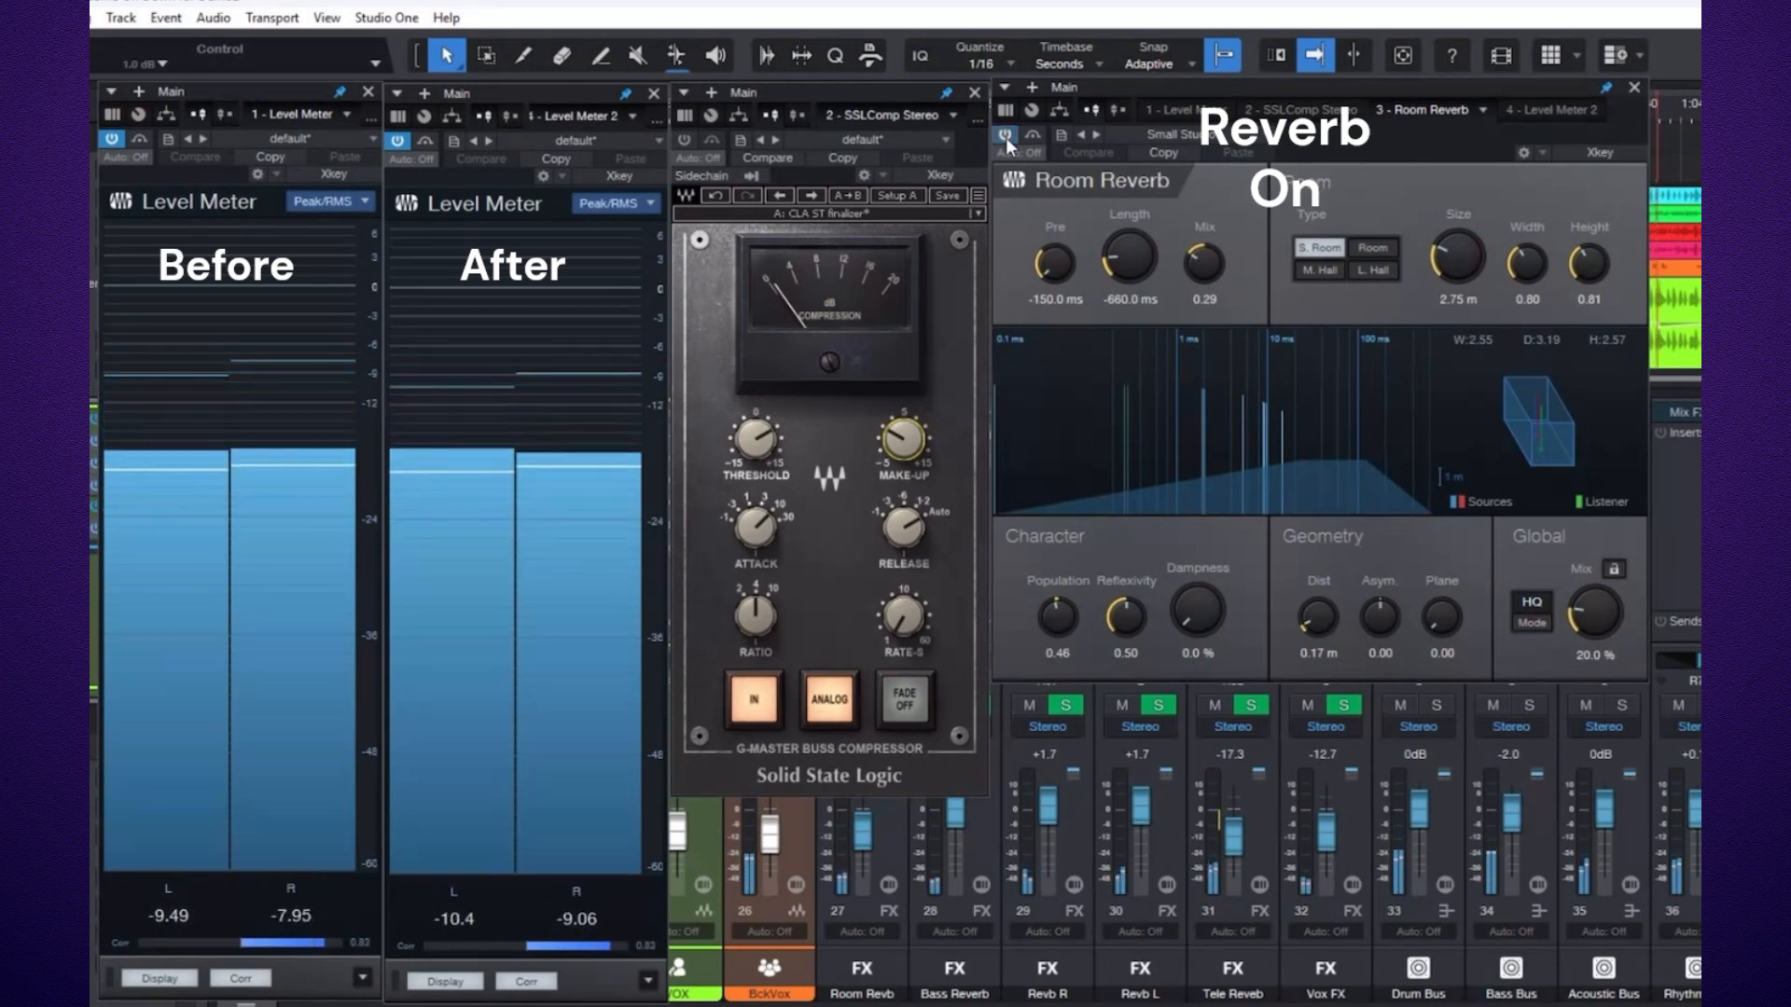
{"action": "left_click", "coordinate": [1006, 137]}
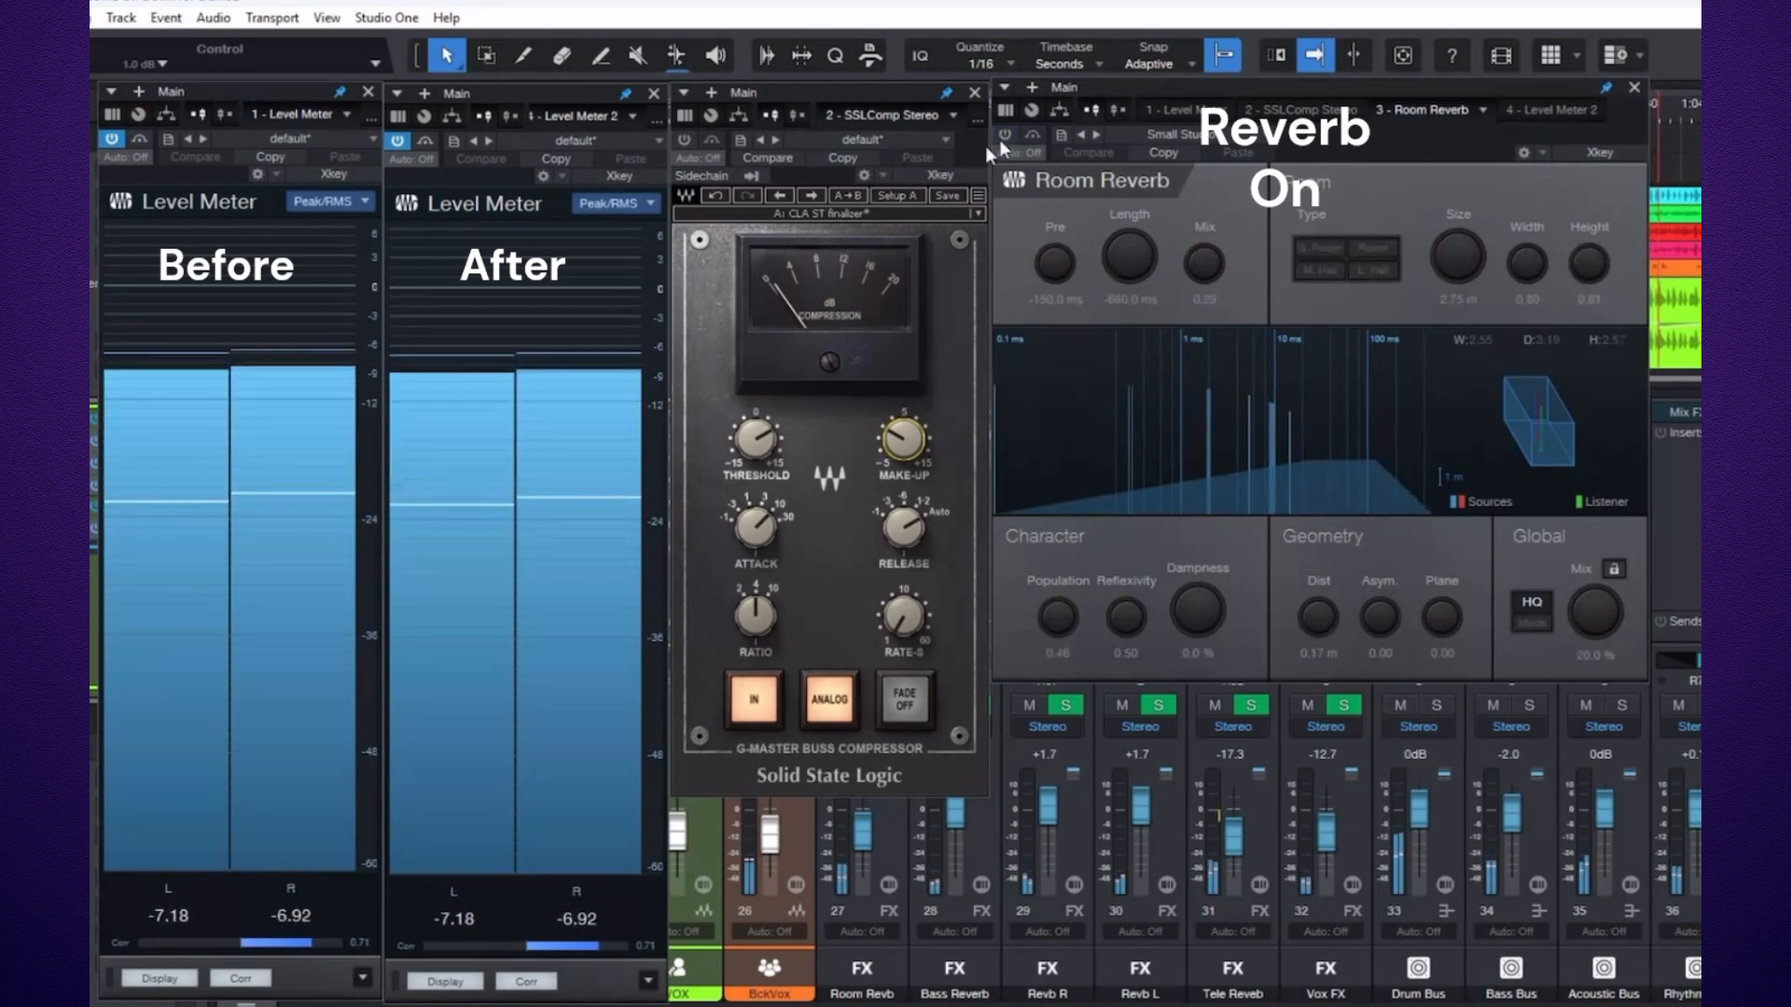
Turn the compressor back on and lower its Make-Up gain to 0.2 dB.
{"action": "left_click", "coordinate": [685, 142]}
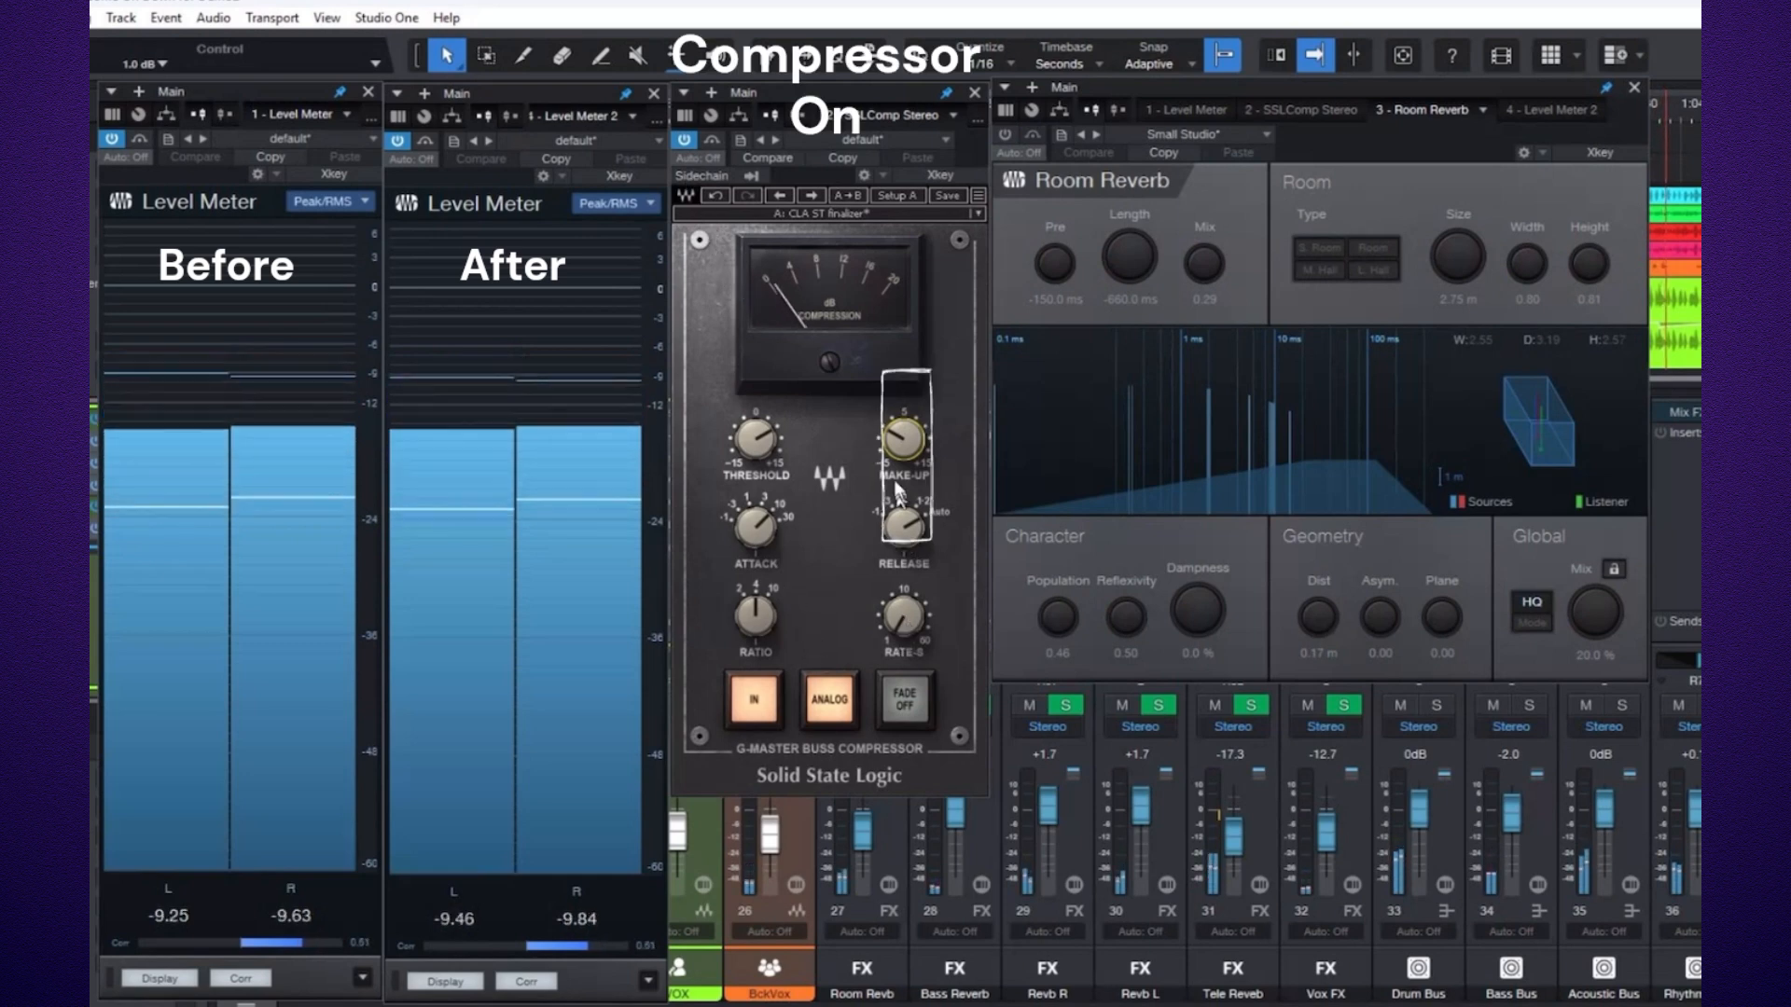
{"action": "left_click_drag", "start_coordinate": [904, 439], "coordinate": [904, 450]}
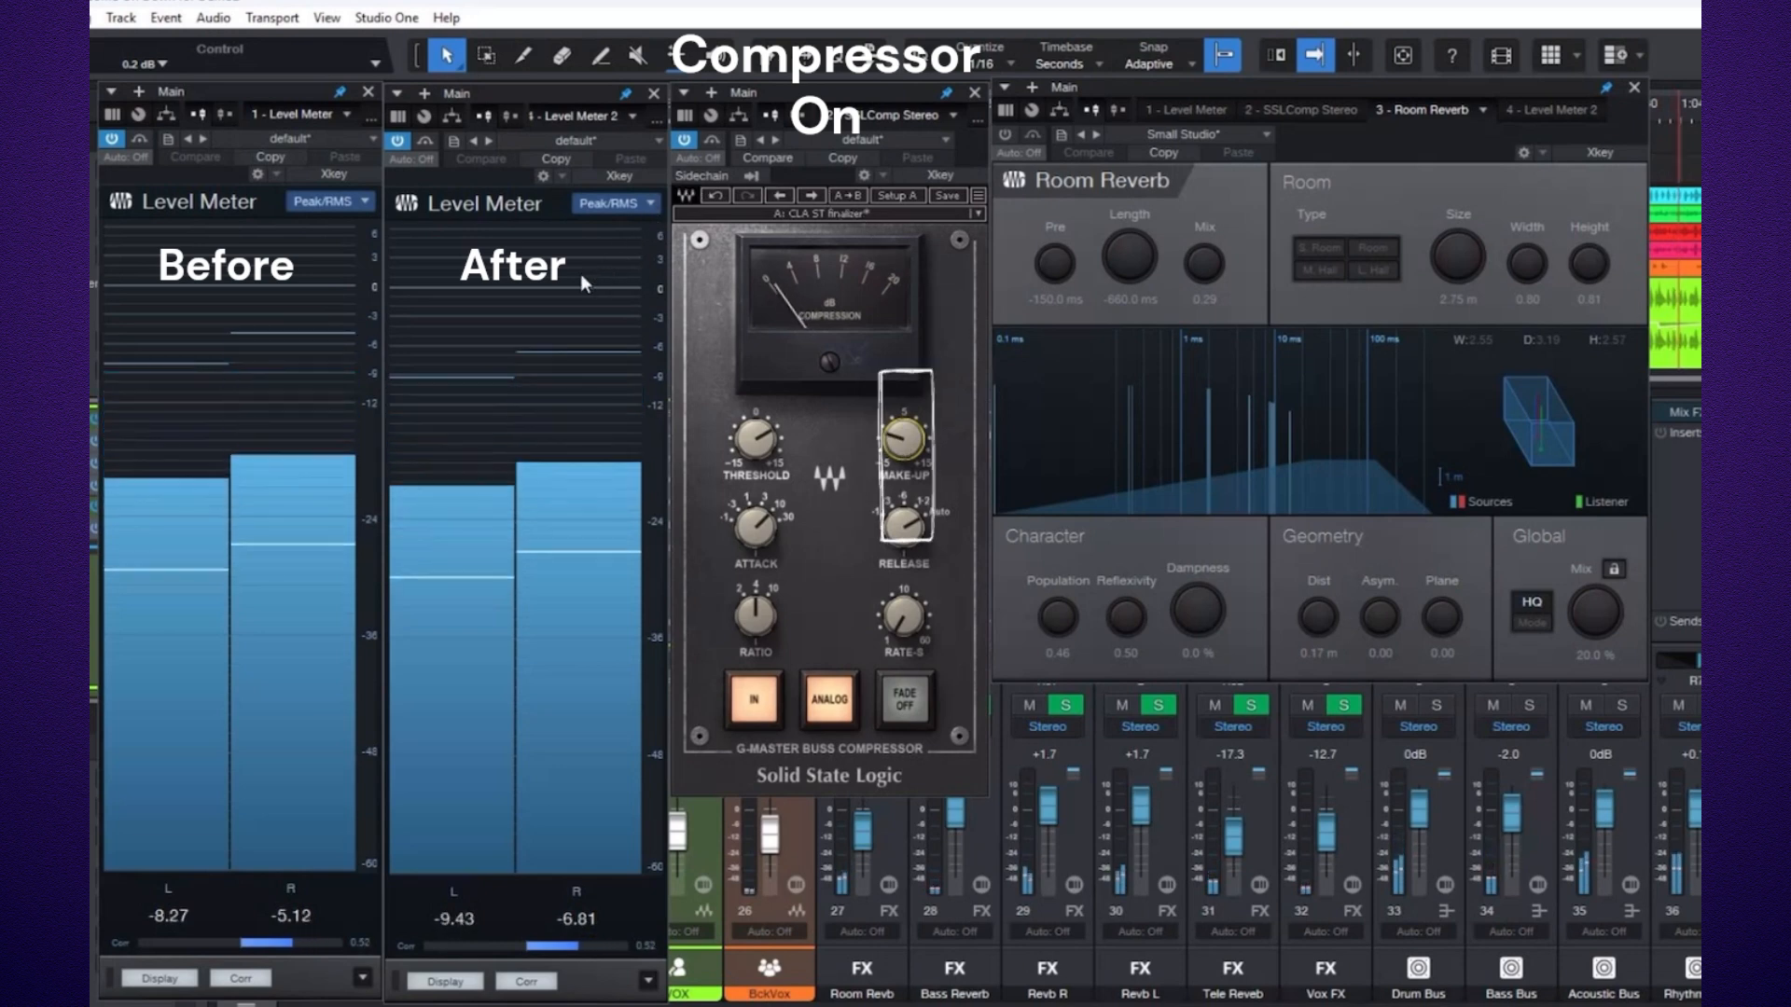
{"action": "mouse_move", "coordinate": [583, 280]}
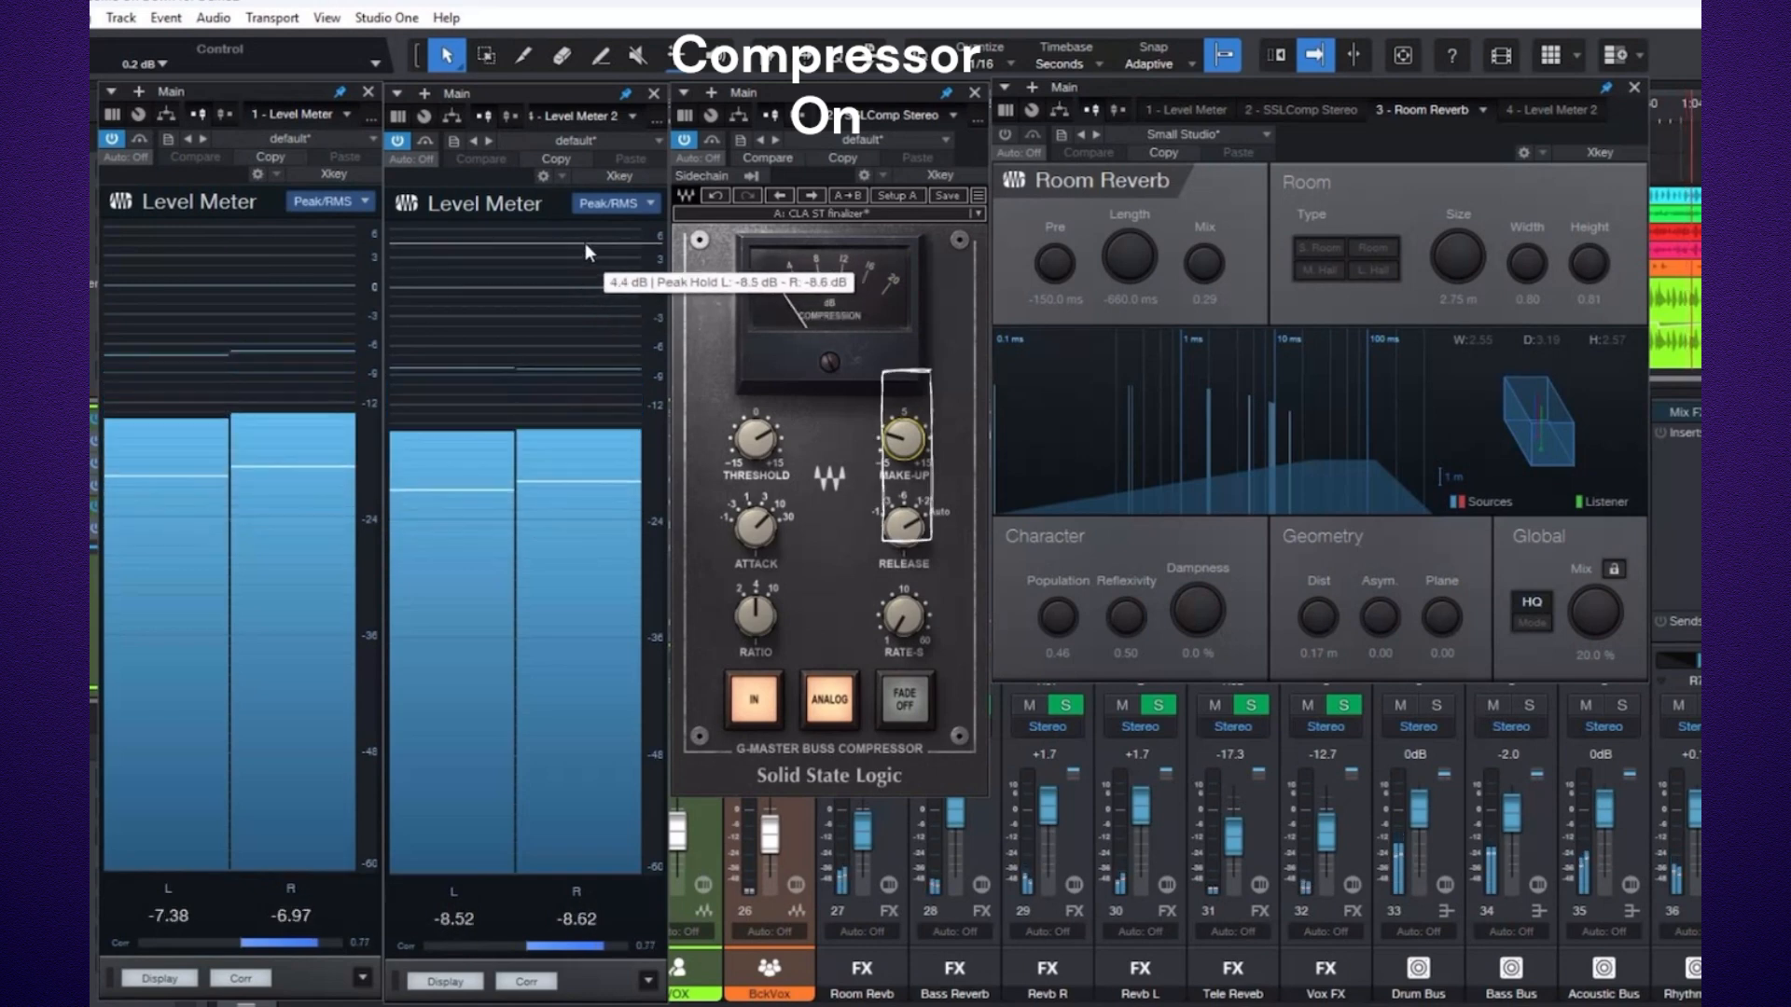
Toggle the compressor and Room Reverb on and off to compare, then close both plugin windows.
{"action": "left_click", "coordinate": [685, 142]}
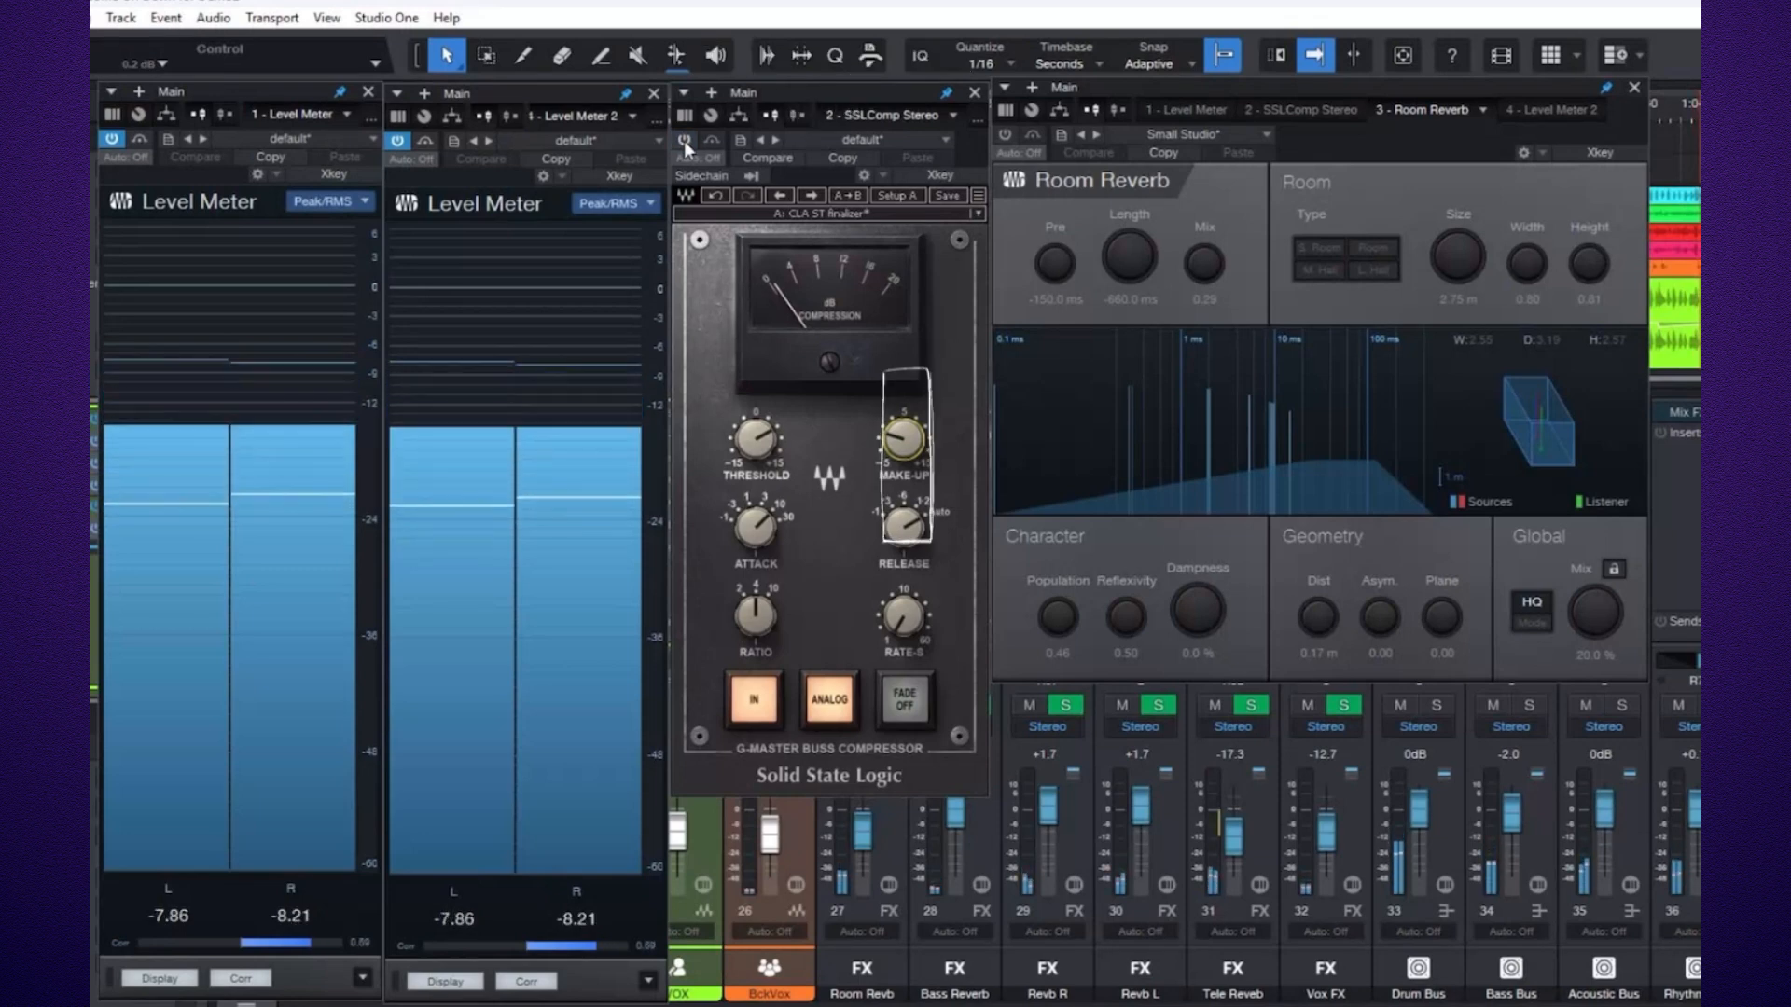
{"action": "left_click", "coordinate": [685, 142]}
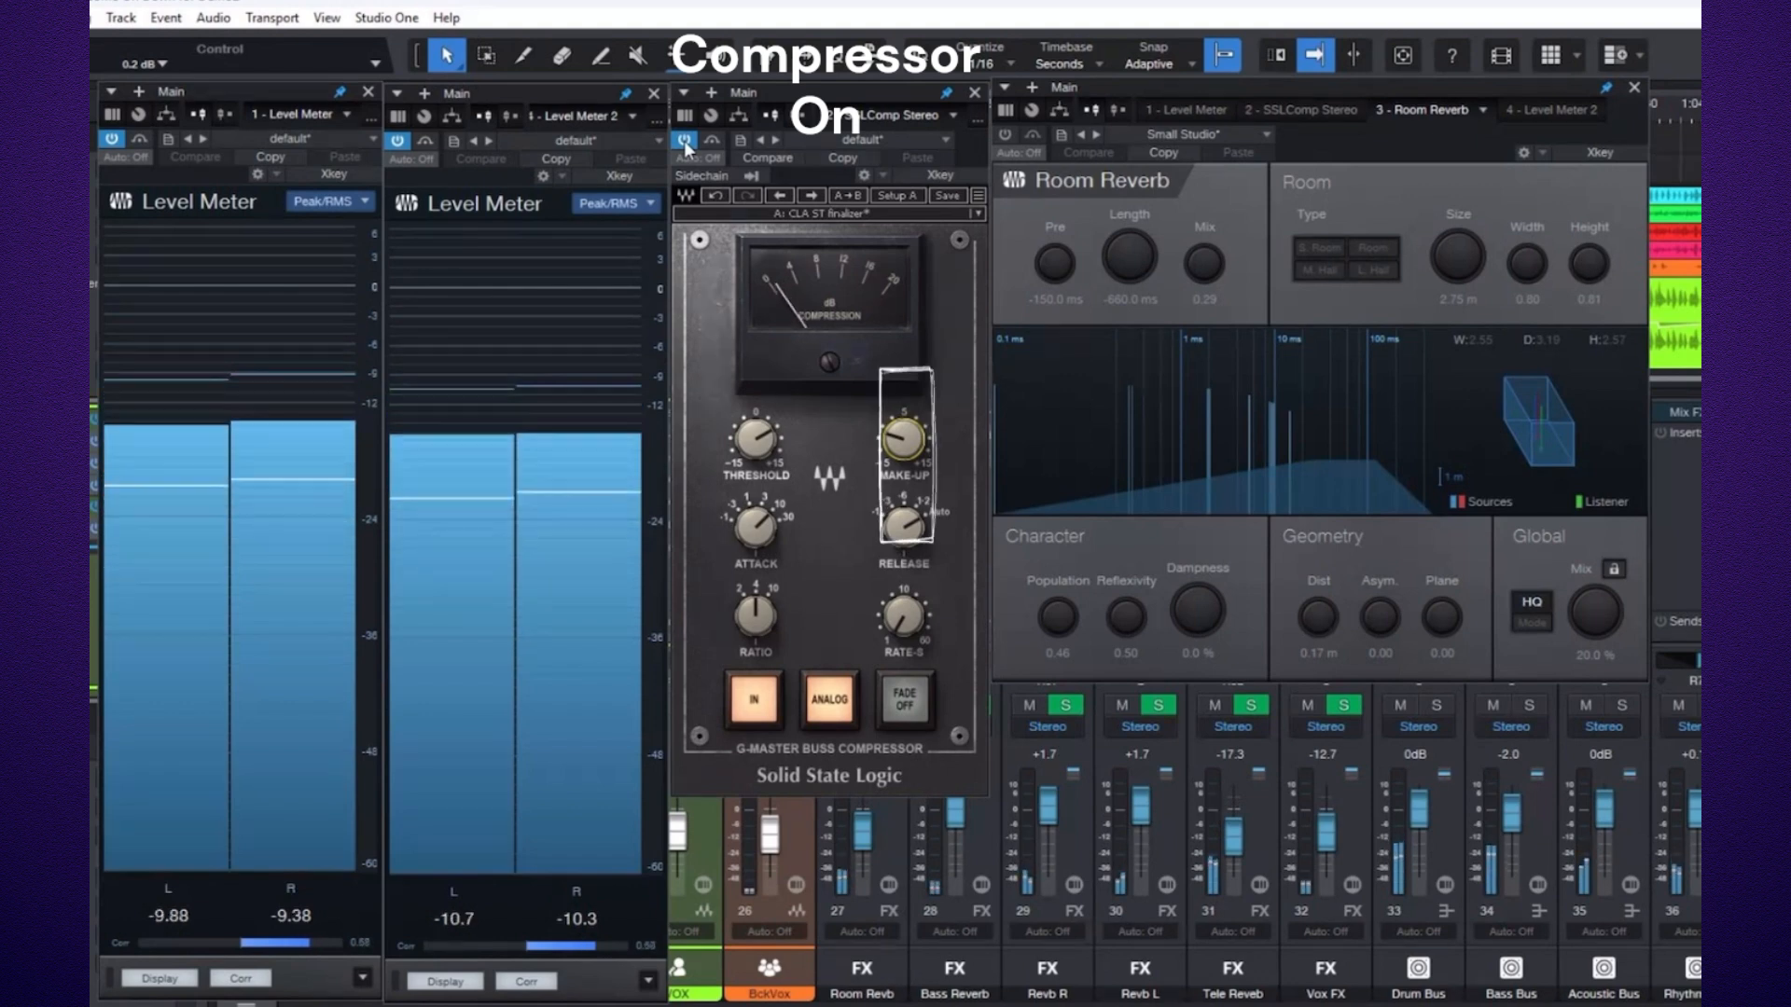
{"action": "left_click", "coordinate": [684, 142]}
{"action": "left_click", "coordinate": [1005, 137]}
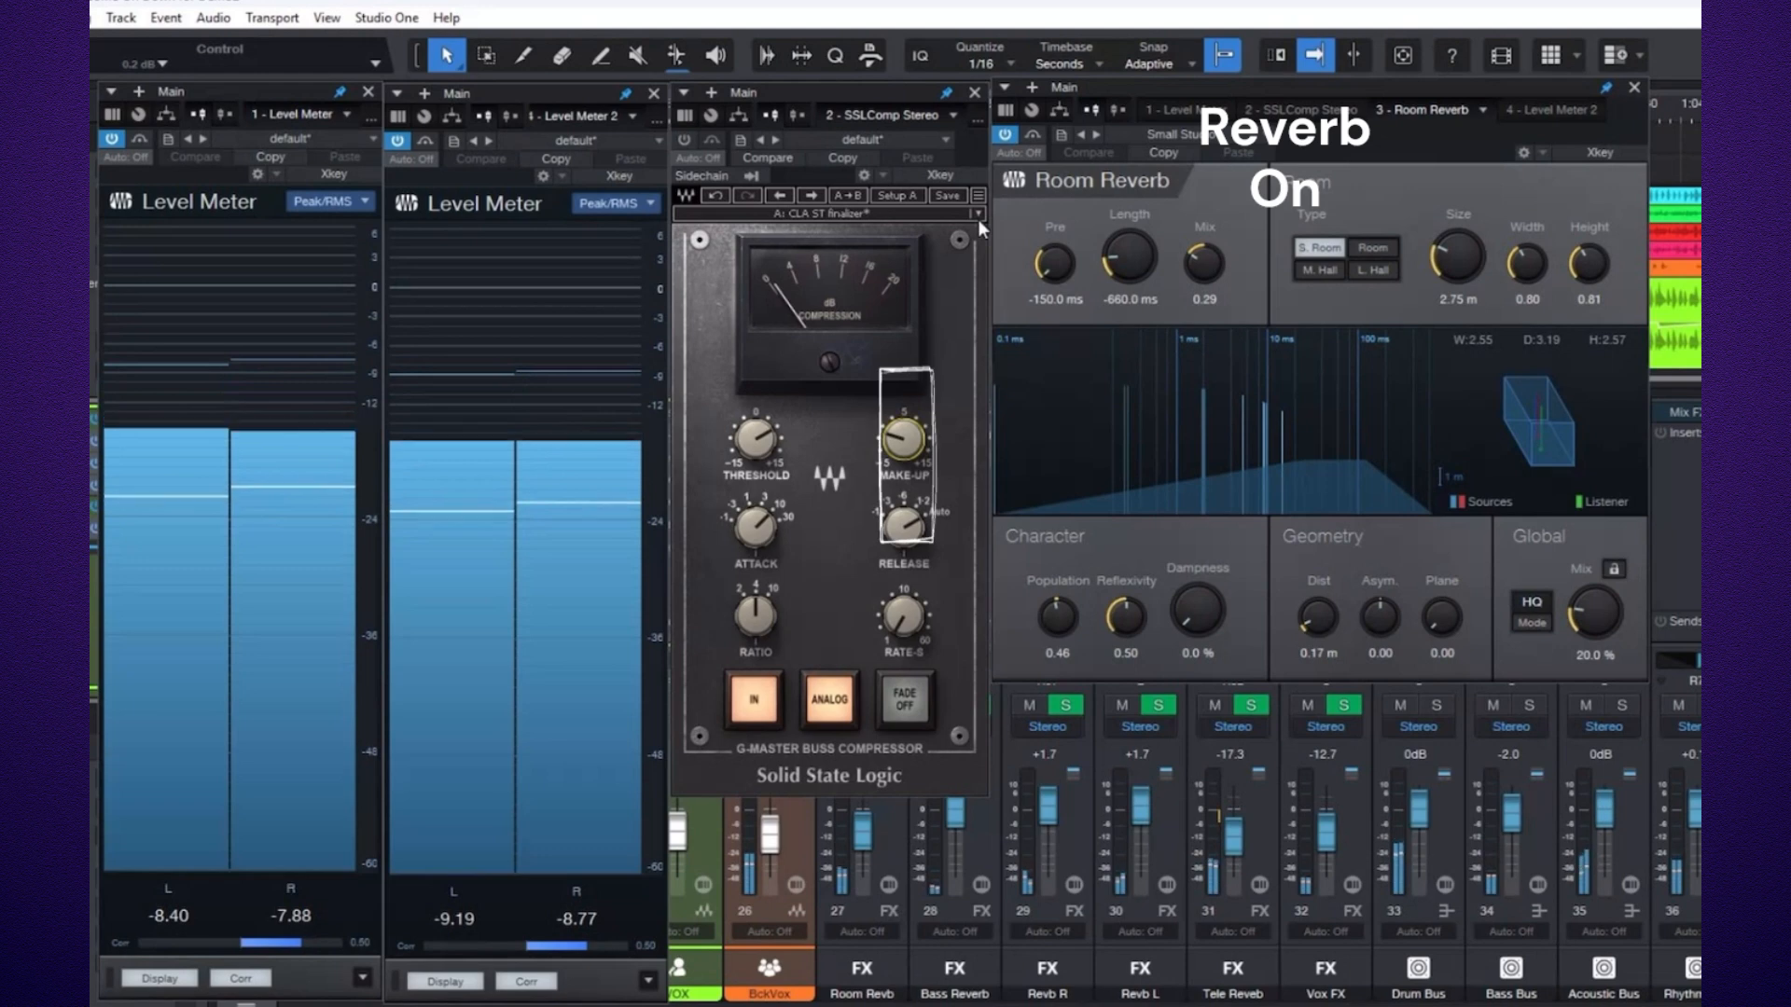
{"action": "left_click", "coordinate": [1006, 139]}
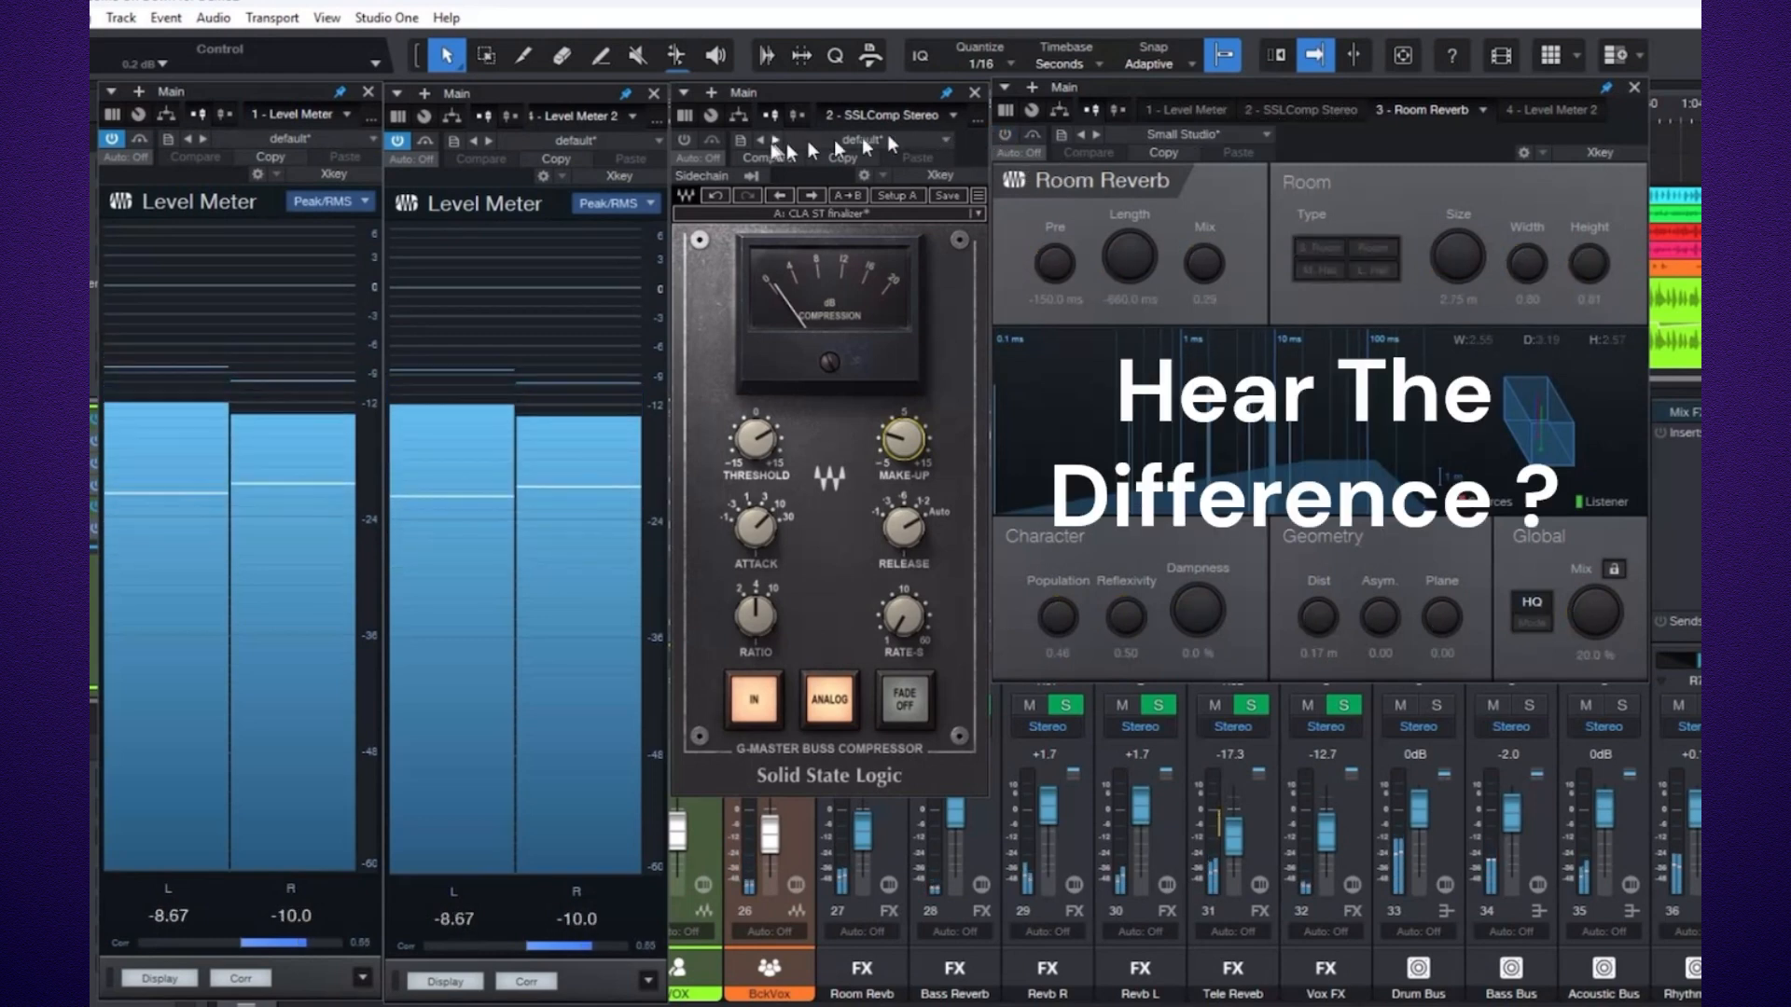
{"action": "left_click", "coordinate": [686, 141]}
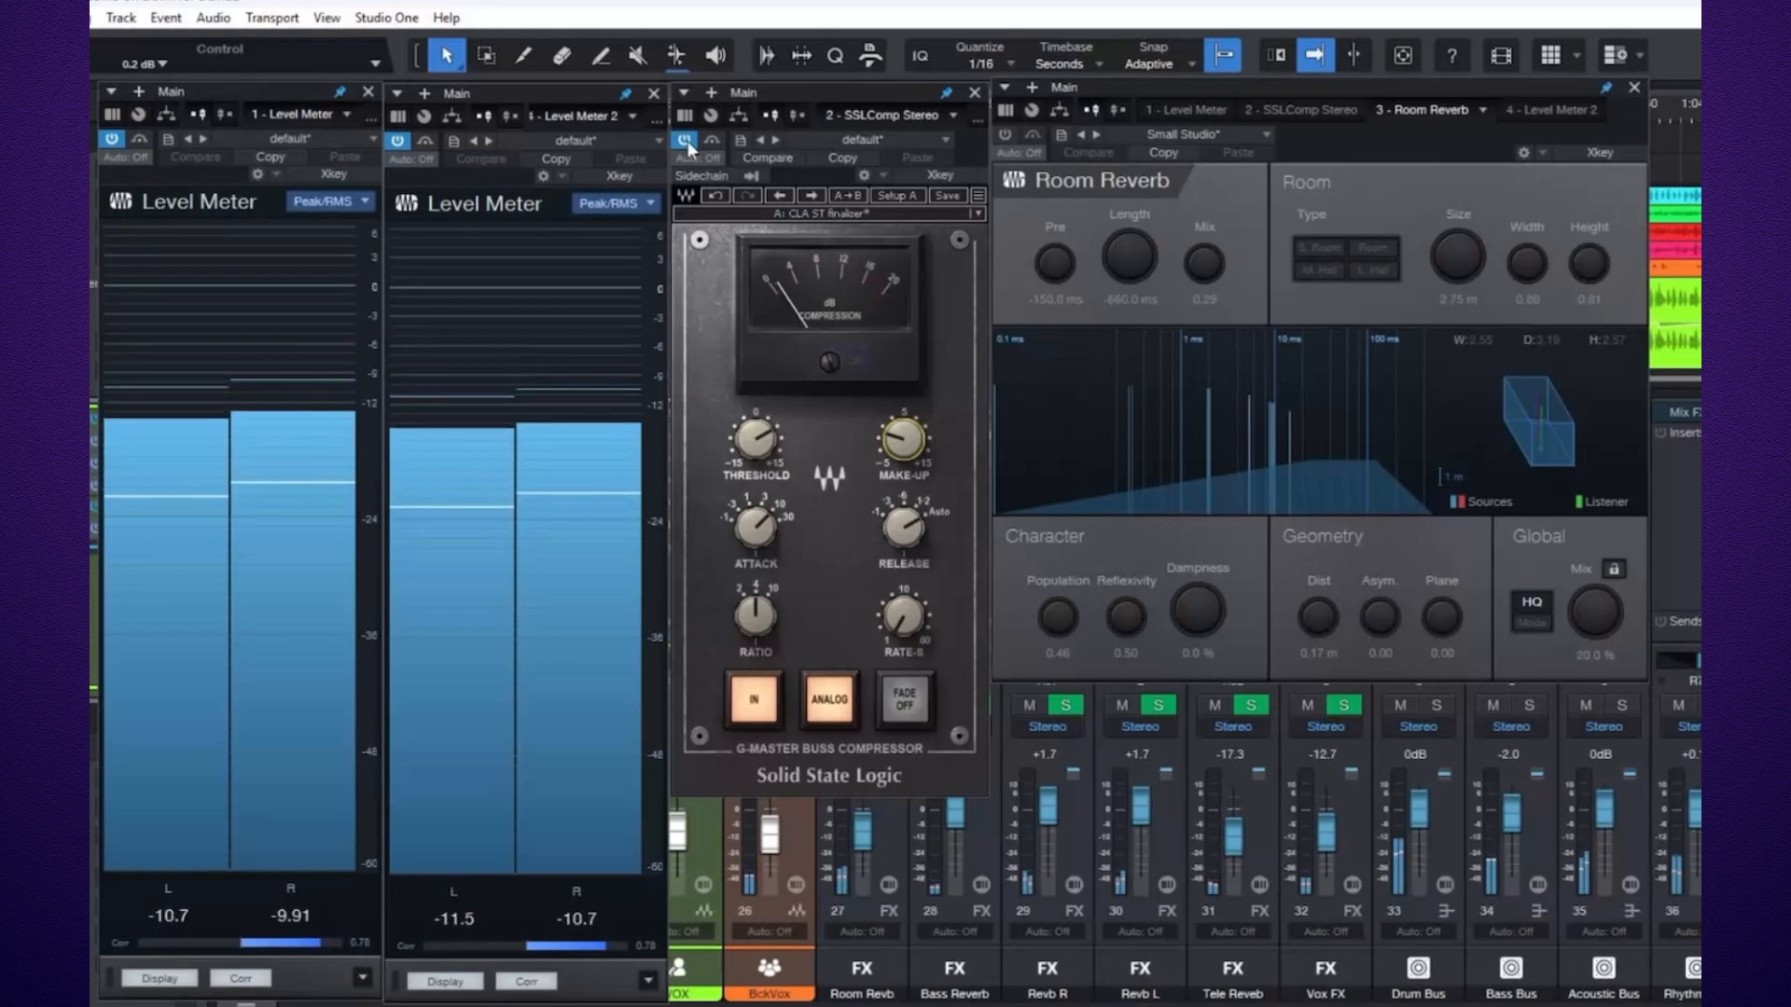
{"action": "left_click", "coordinate": [686, 141]}
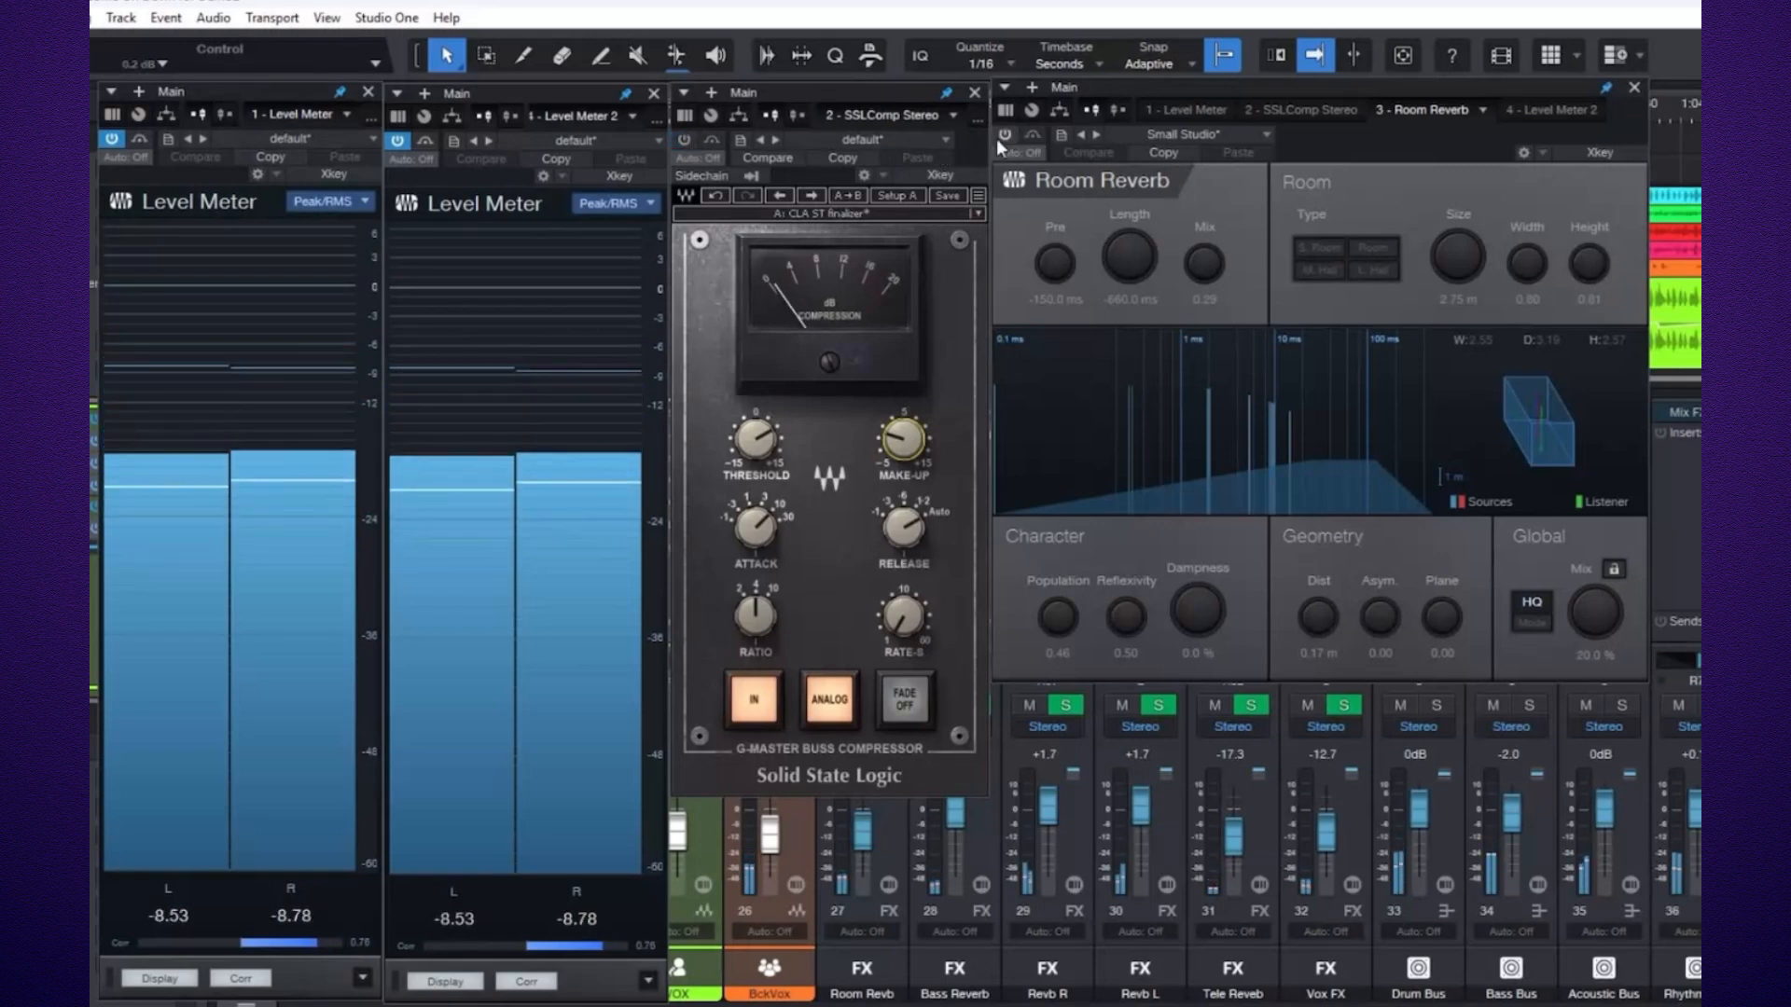
{"action": "left_click", "coordinate": [1004, 135]}
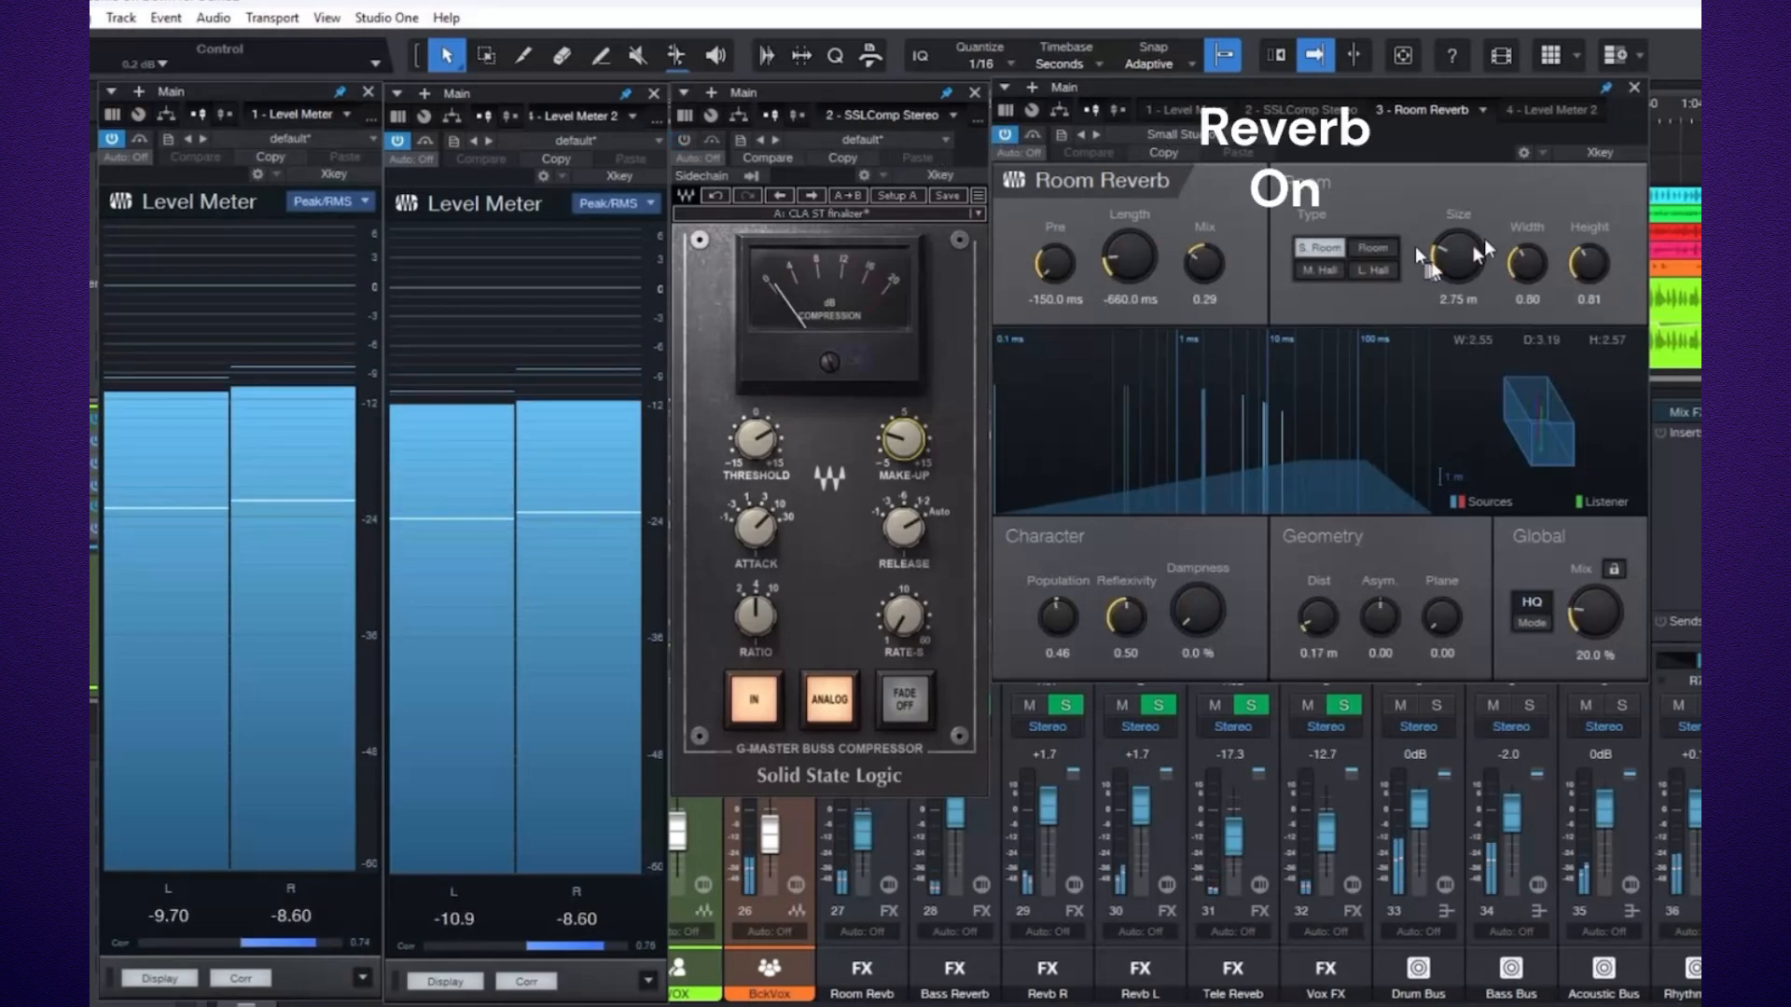
{"action": "left_click", "coordinate": [1633, 89]}
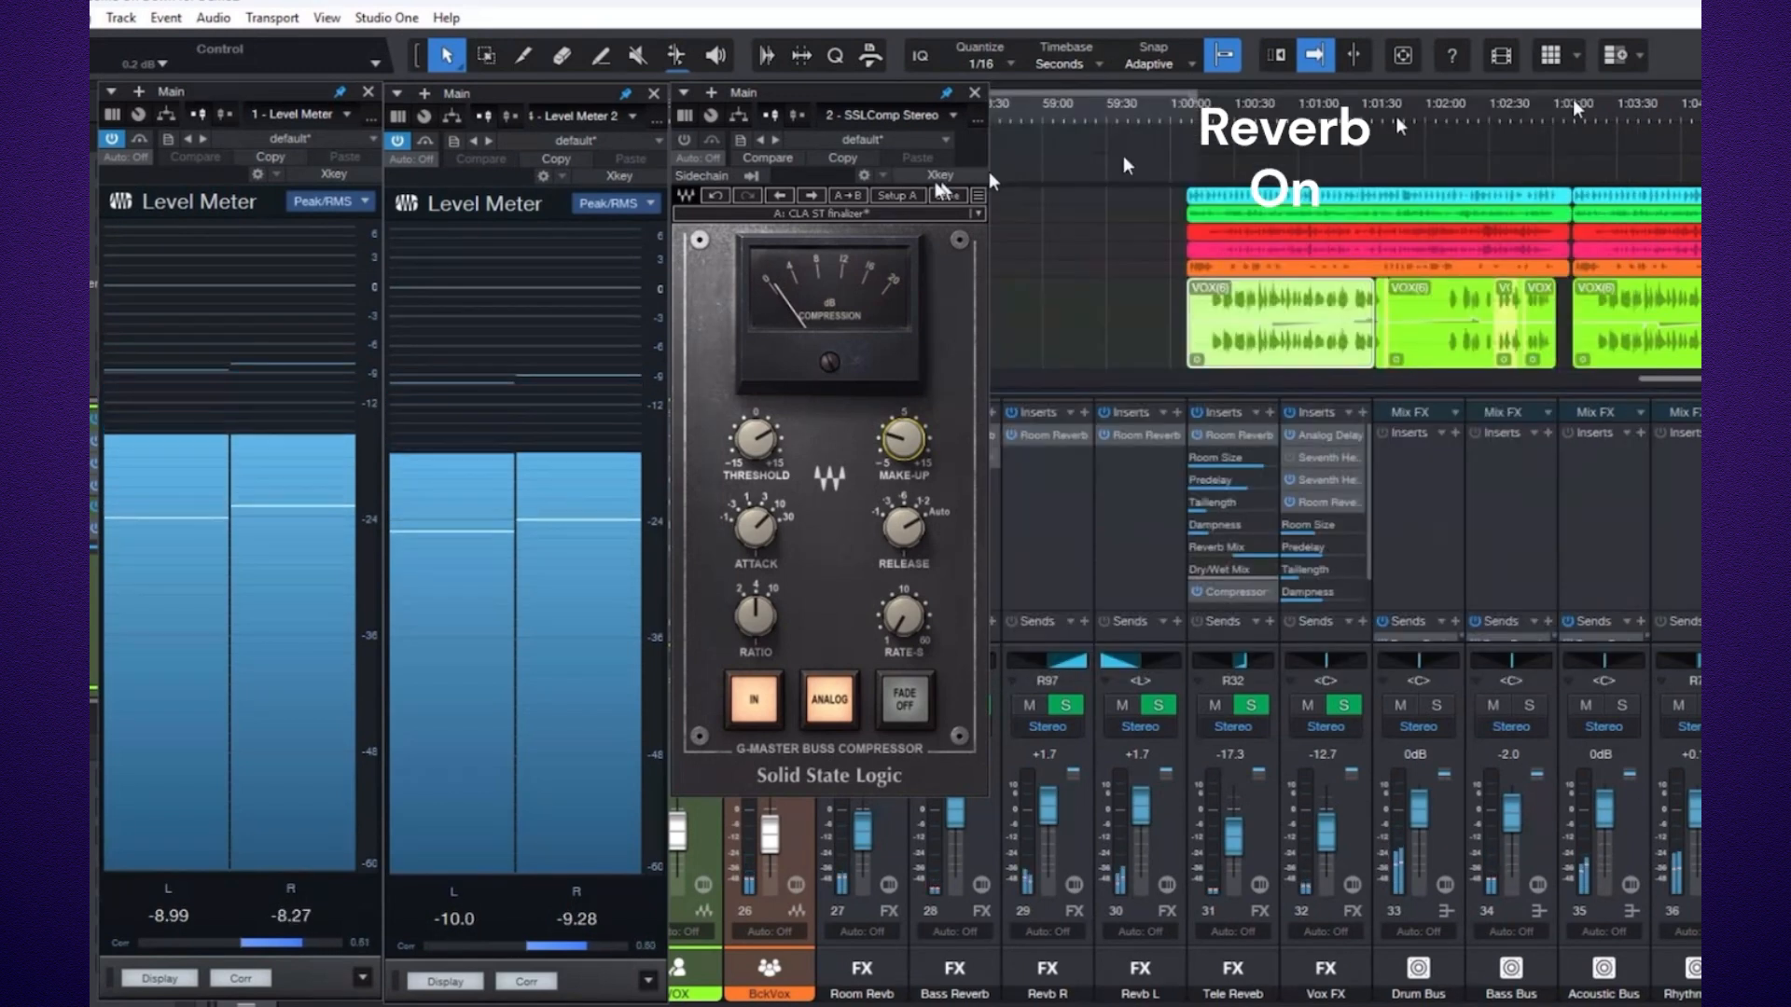
{"action": "left_click", "coordinate": [975, 94]}
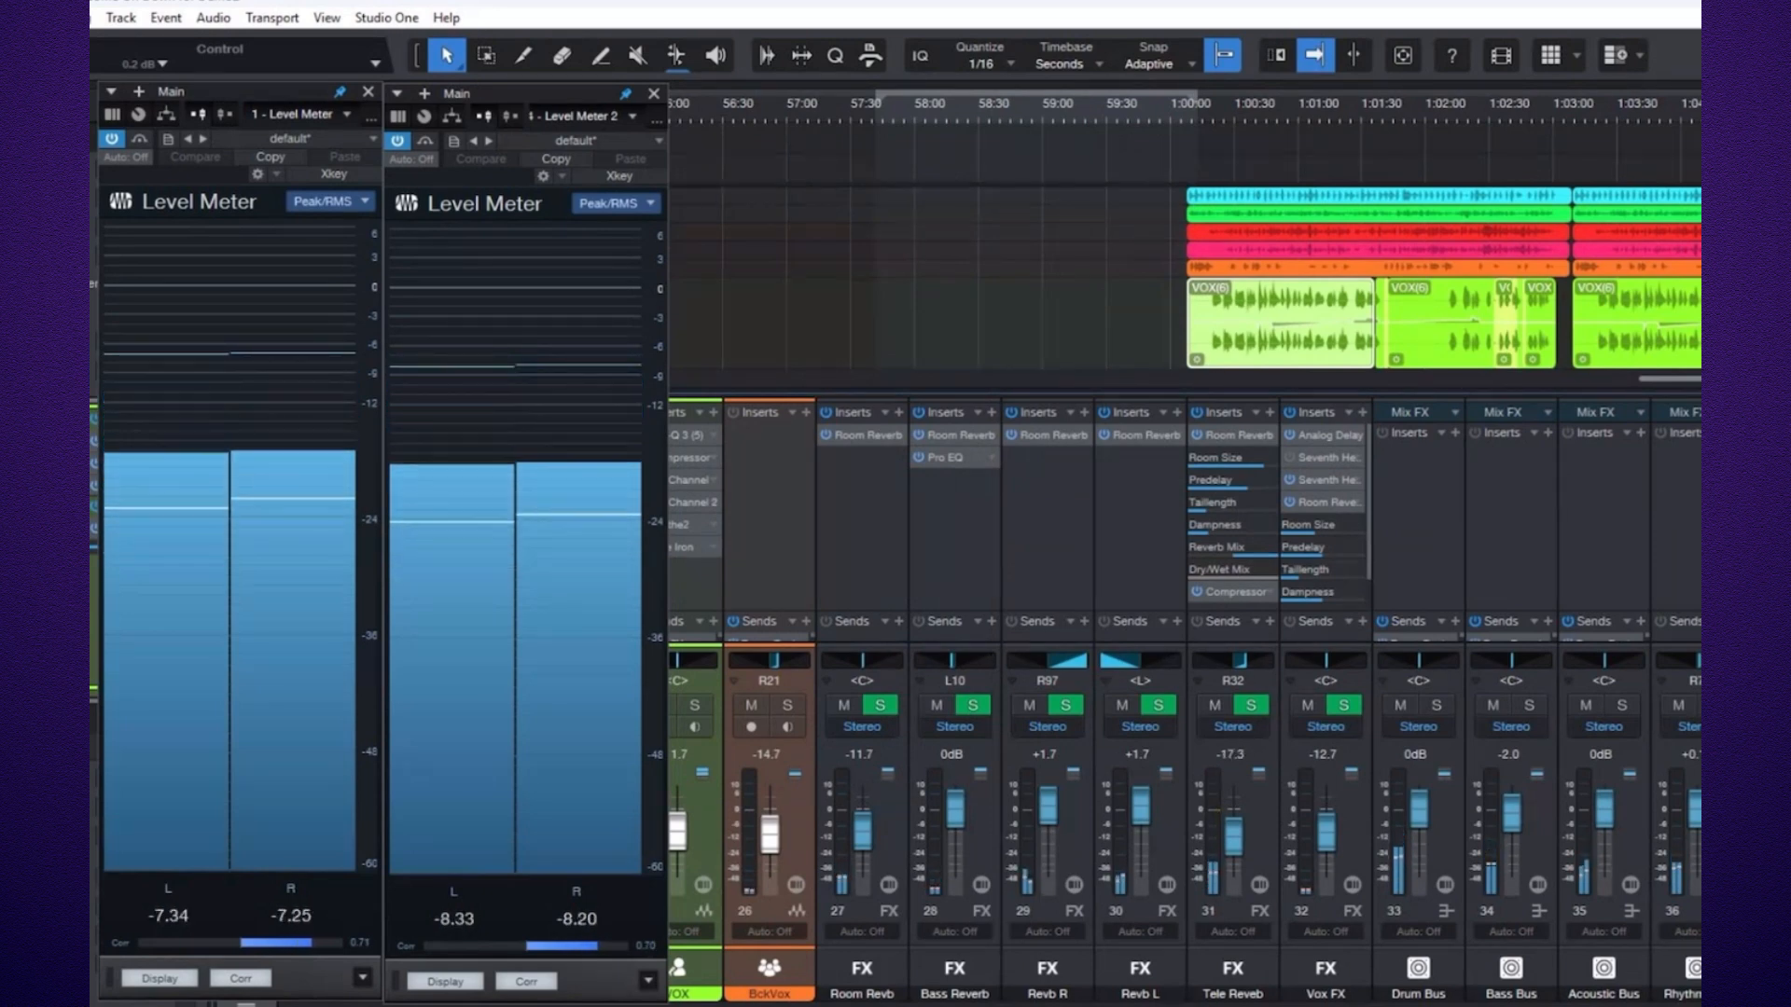
Mute the bus channels 35 through 38.
{"action": "left_click", "coordinate": [1781, 706]}
{"action": "left_click", "coordinate": [1771, 706]}
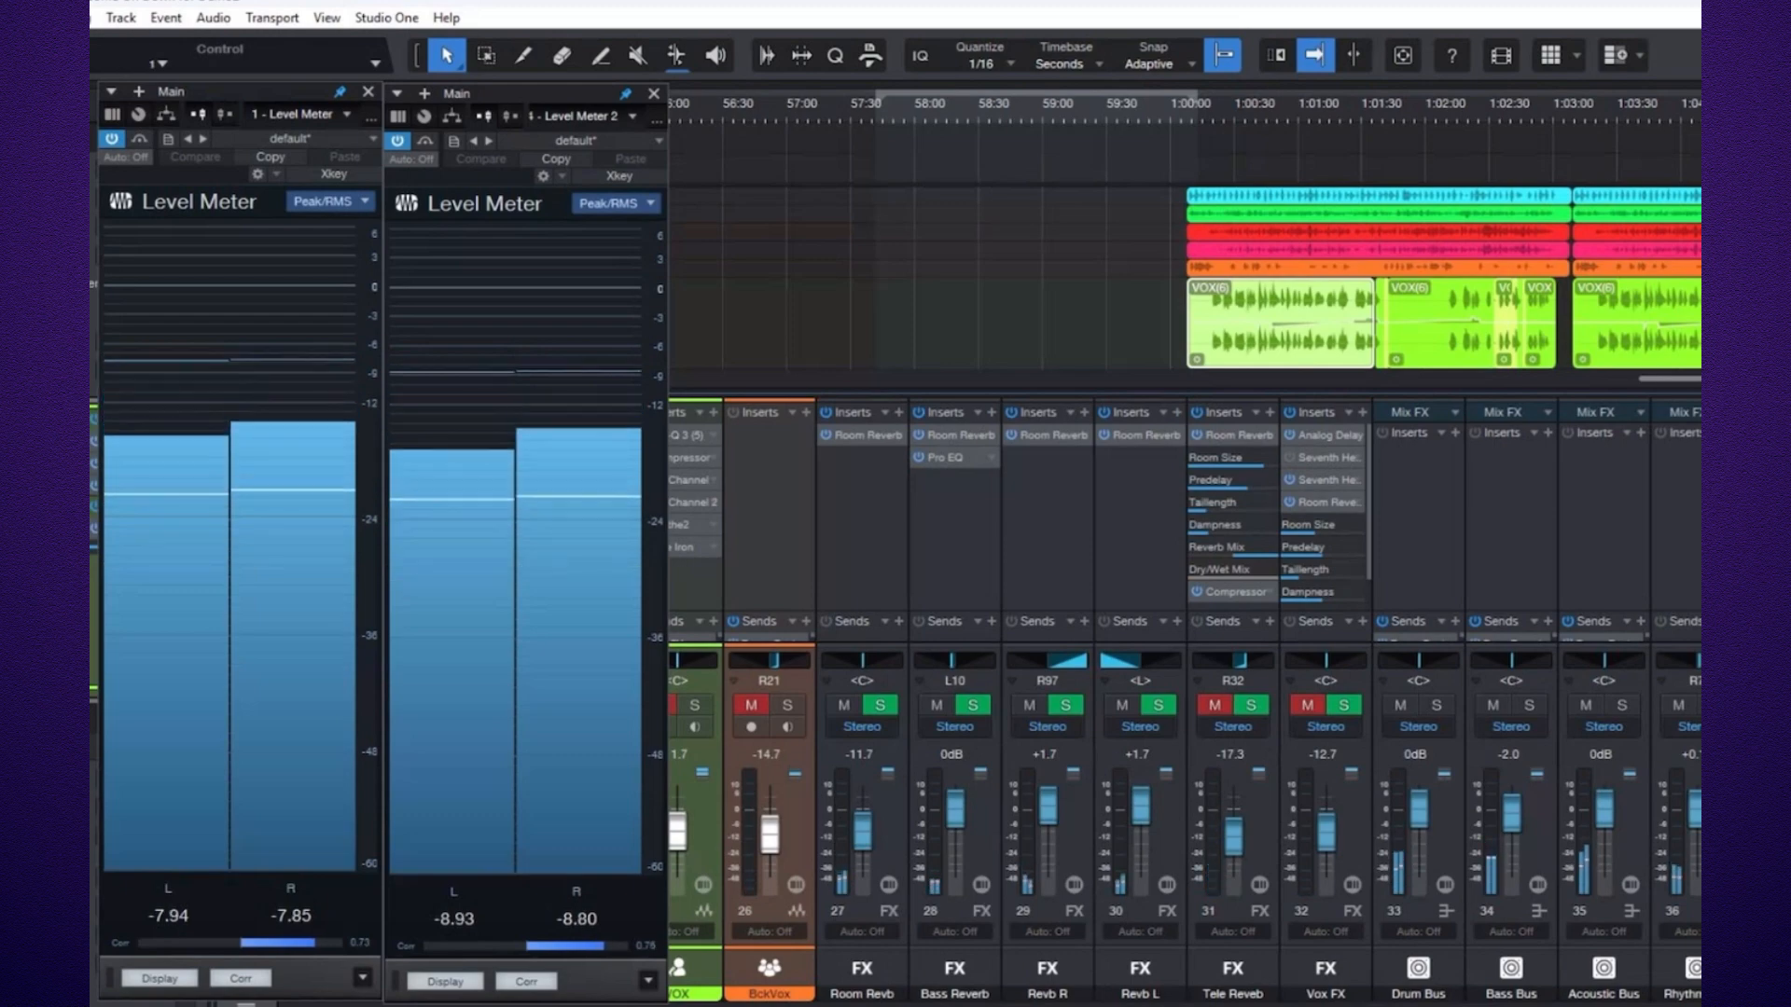
{"action": "left_click", "coordinate": [1679, 706]}
{"action": "left_click", "coordinate": [1586, 706]}
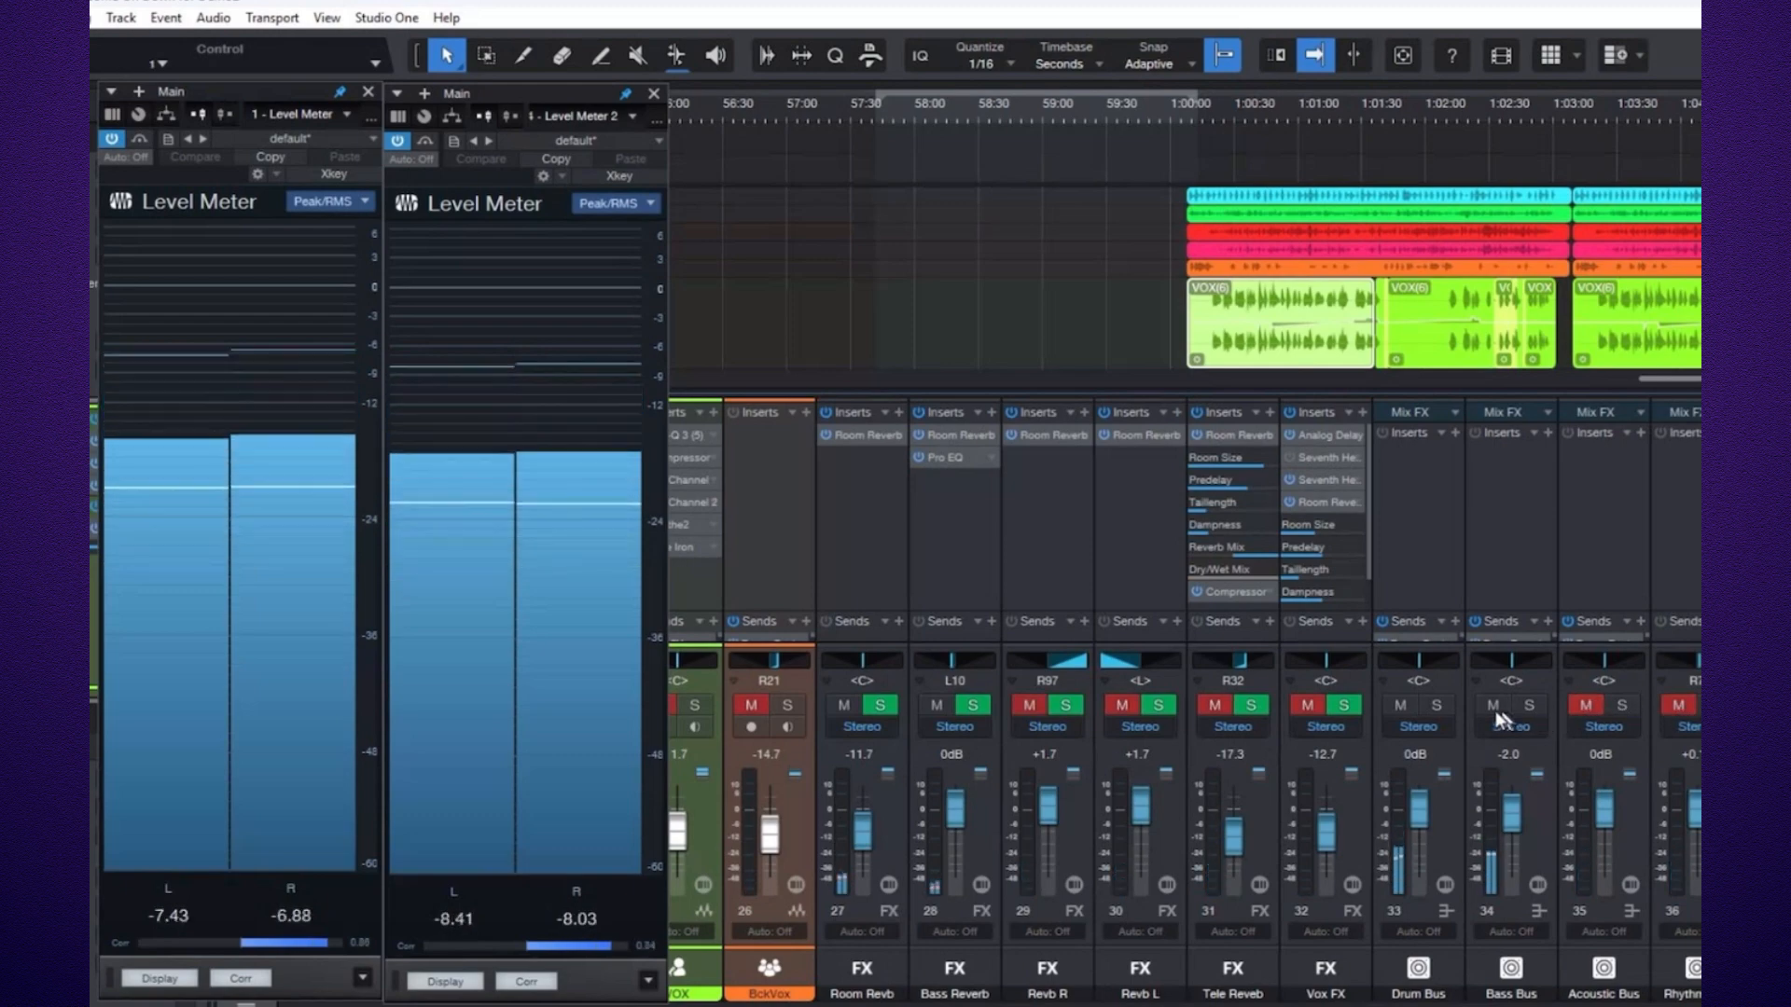